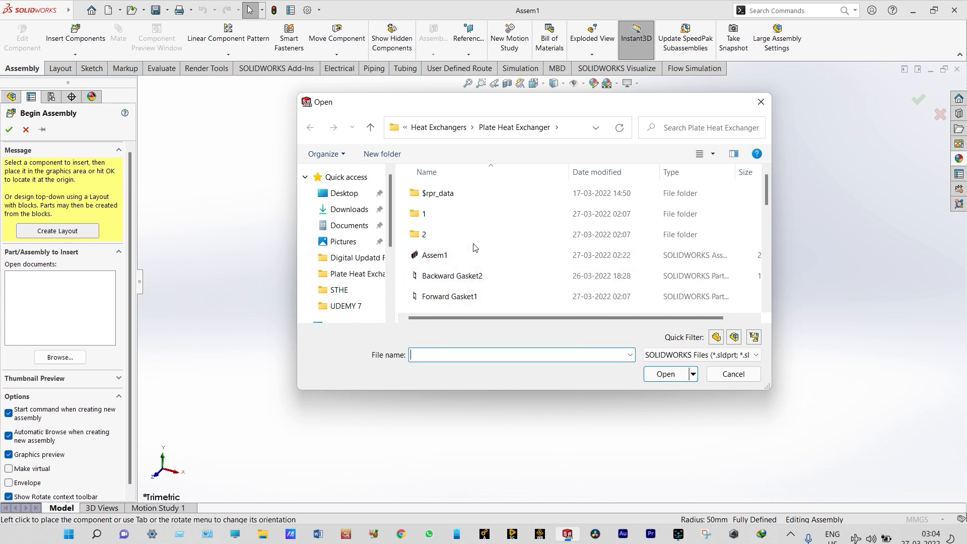
# Step: Load Main Plate, Forward Gasket1, Backward Gasket2 and Front Gasket1 together for insertion into the new assembly
pyautogui.scroll(-2, 474, 247)
pyautogui.scroll(-5, 473, 247)
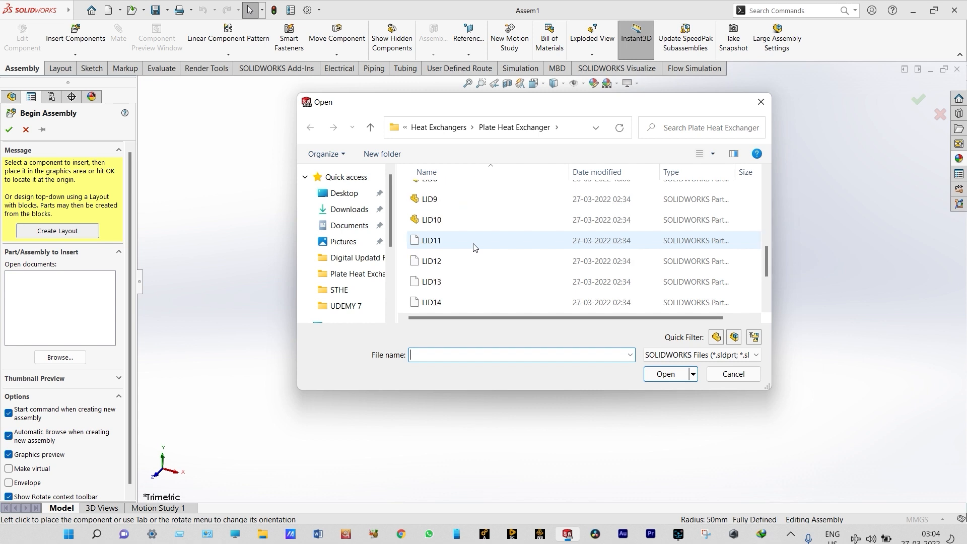
pyautogui.click(460, 262)
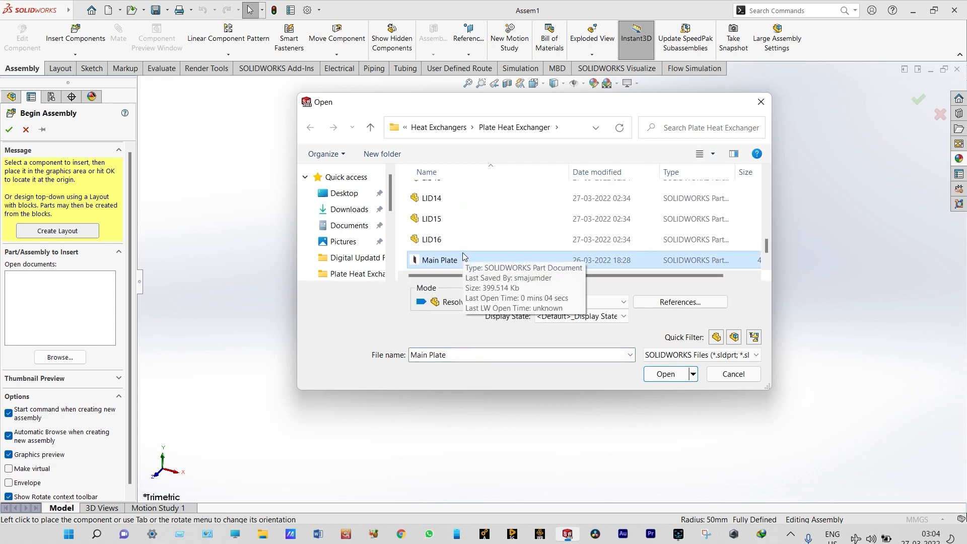
pyautogui.scroll(-1, 474, 239)
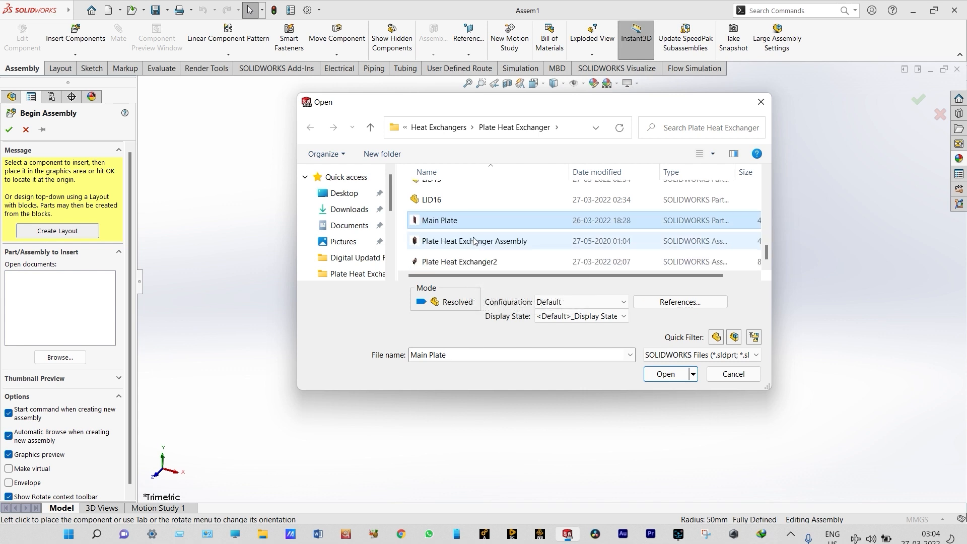
pyautogui.scroll(5, 474, 241)
pyautogui.keyDown('ctrl'); pyautogui.click(474, 240); pyautogui.keyUp('ctrl')
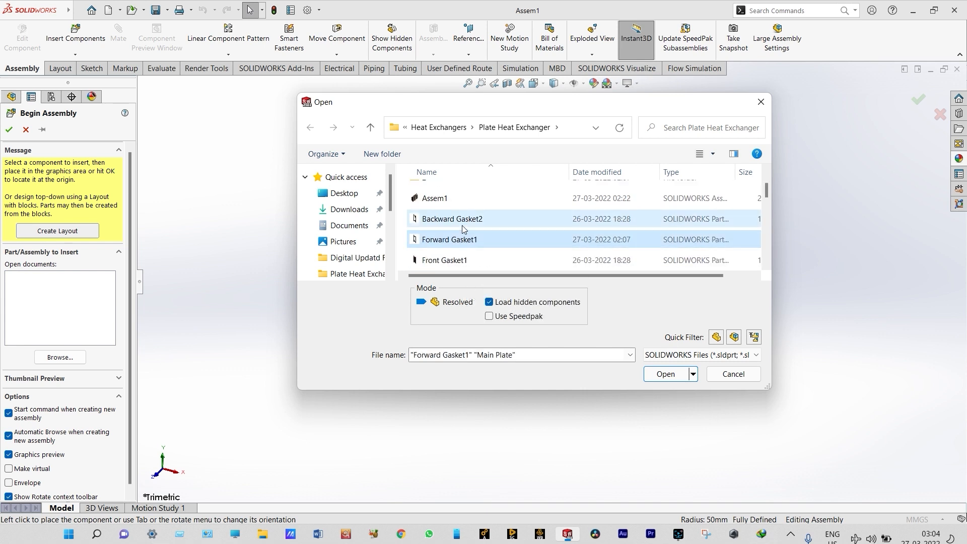
pyautogui.keyDown('ctrl'); pyautogui.click(462, 225); pyautogui.keyUp('ctrl')
pyautogui.keyDown('ctrl'); pyautogui.click(462, 260); pyautogui.keyUp('ctrl')
pyautogui.click(657, 376)
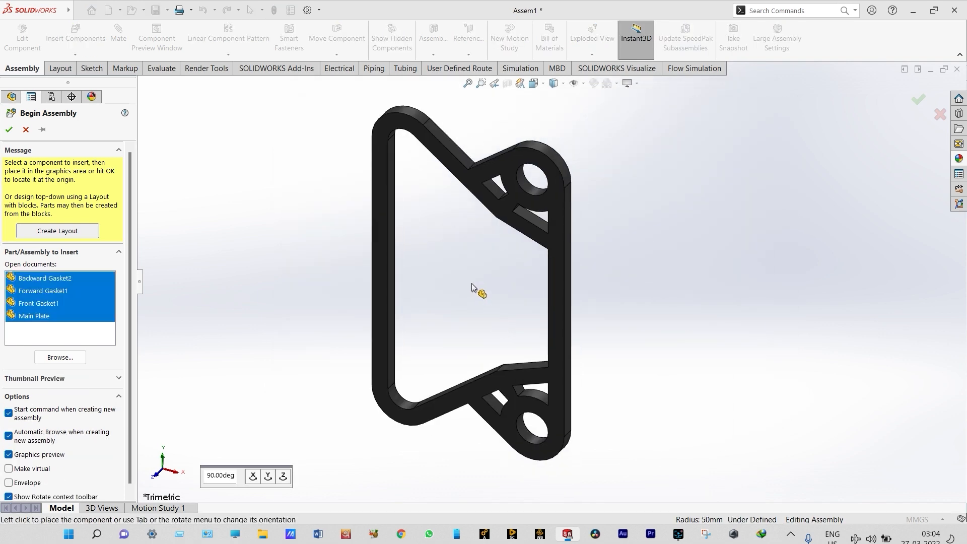
# Step: Place Backward Gasket2, Forward Gasket1, Front Gasket1 and Main Plate apart from one another in the assembly
pyautogui.scroll(2, 454, 289)
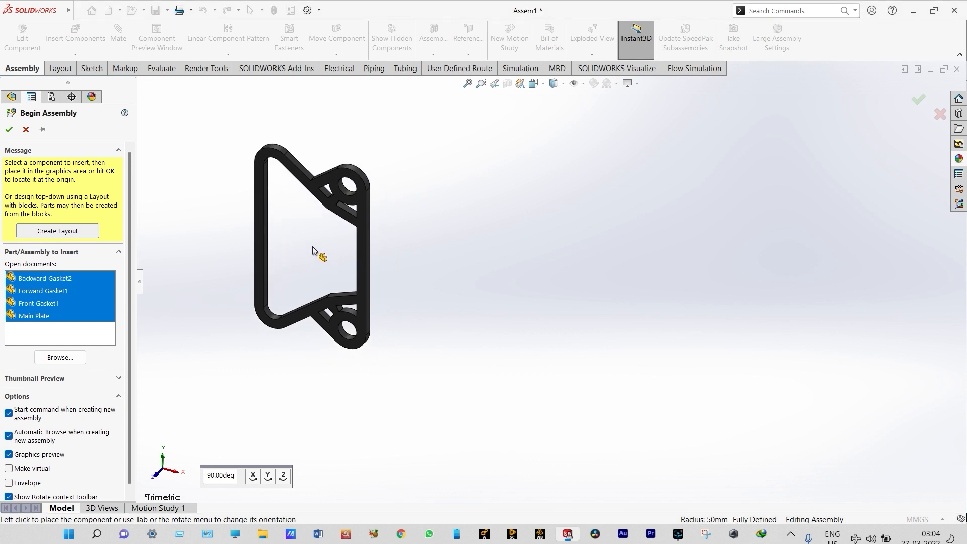
pyautogui.click(312, 250)
pyautogui.scroll(2, 479, 247)
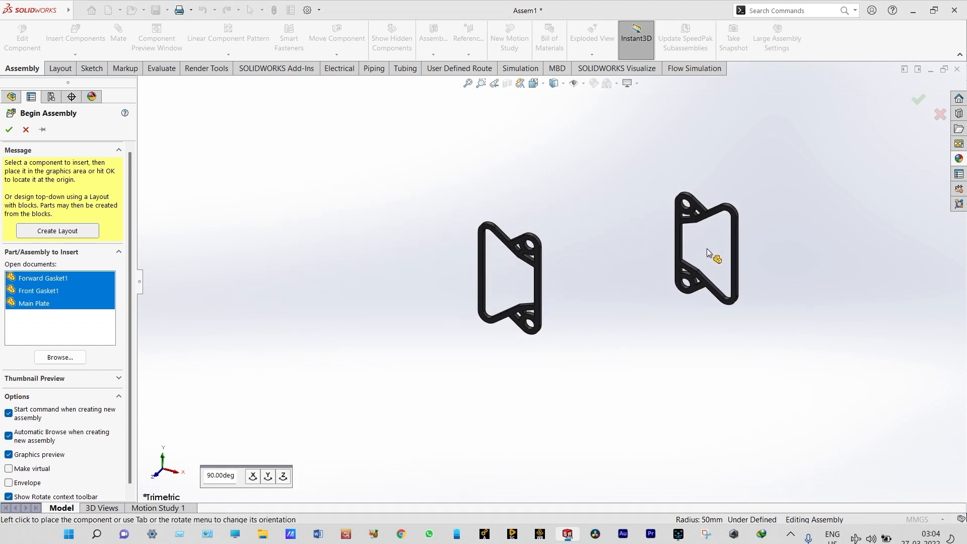
pyautogui.click(734, 250)
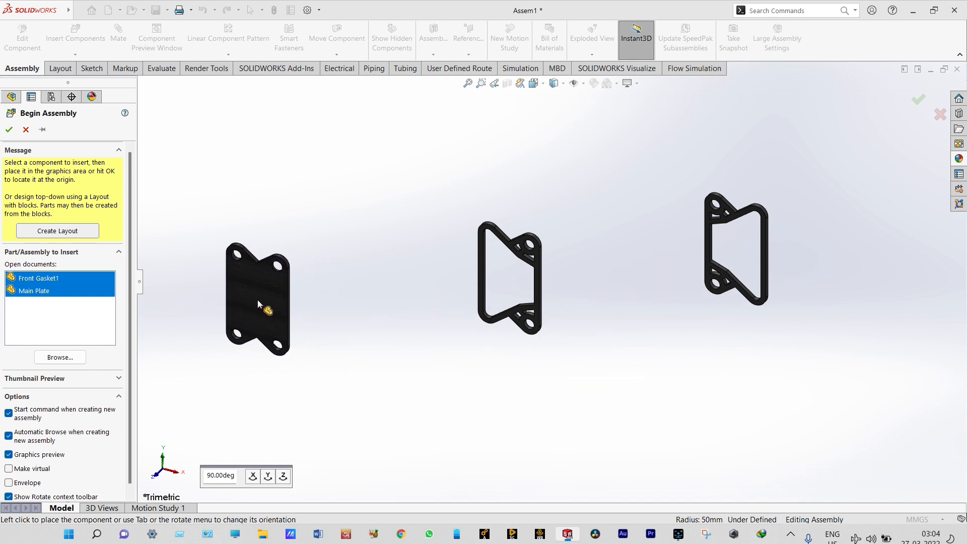
pyautogui.click(248, 304)
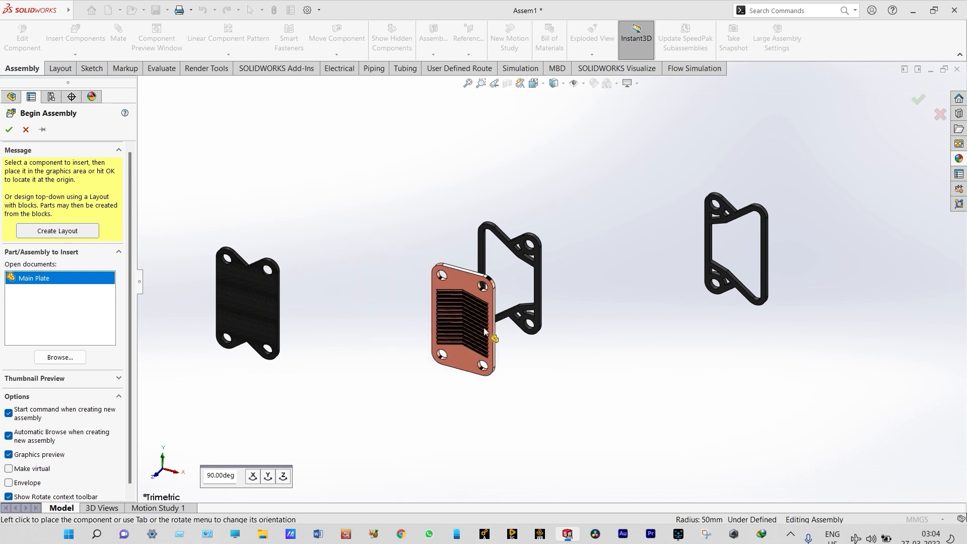
pyautogui.click(636, 231)
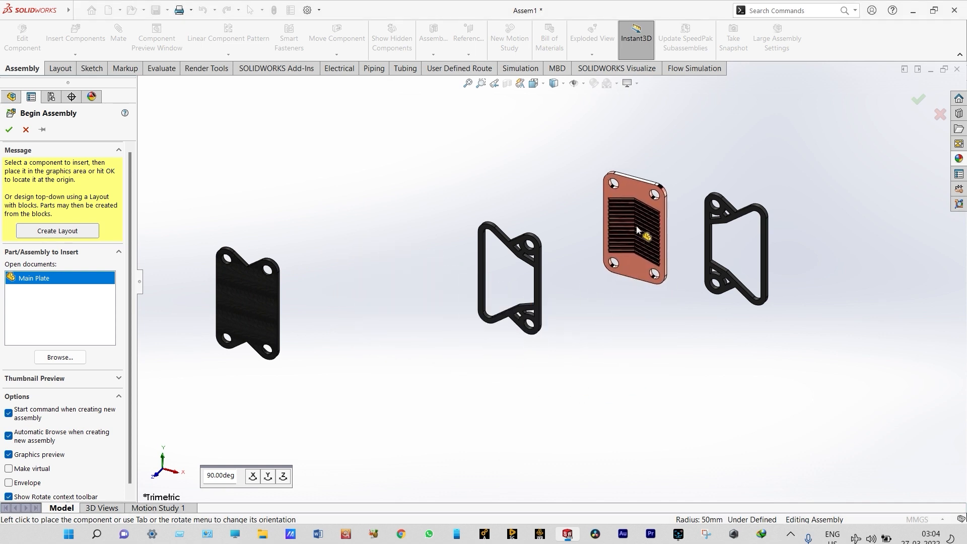
pyautogui.scroll(-2, 682, 194)
pyautogui.scroll(2, 643, 227)
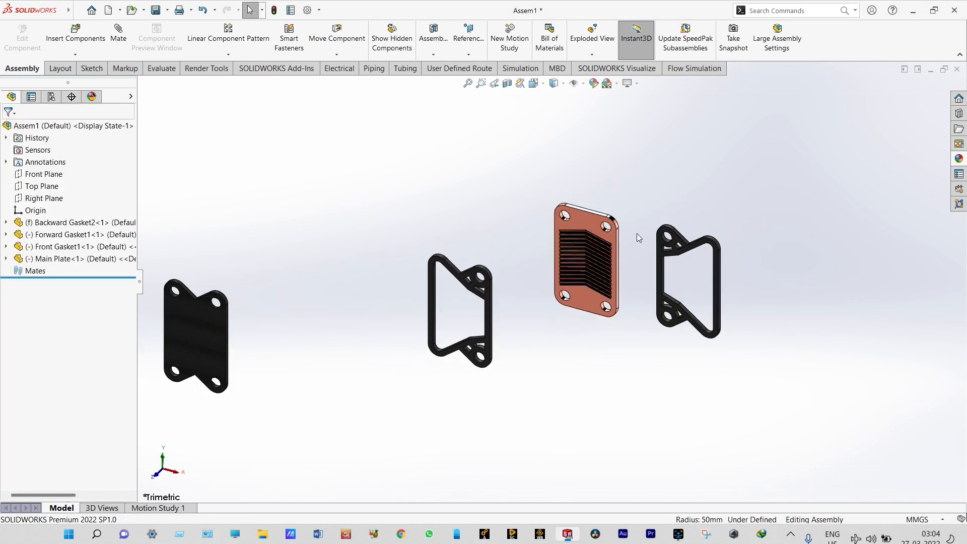
# Step: Examine the main plate's port holes and angled channels and the surrounding gaskets from several viewing angles
pyautogui.scroll(-1, 602, 243)
pyautogui.scroll(-5, 602, 239)
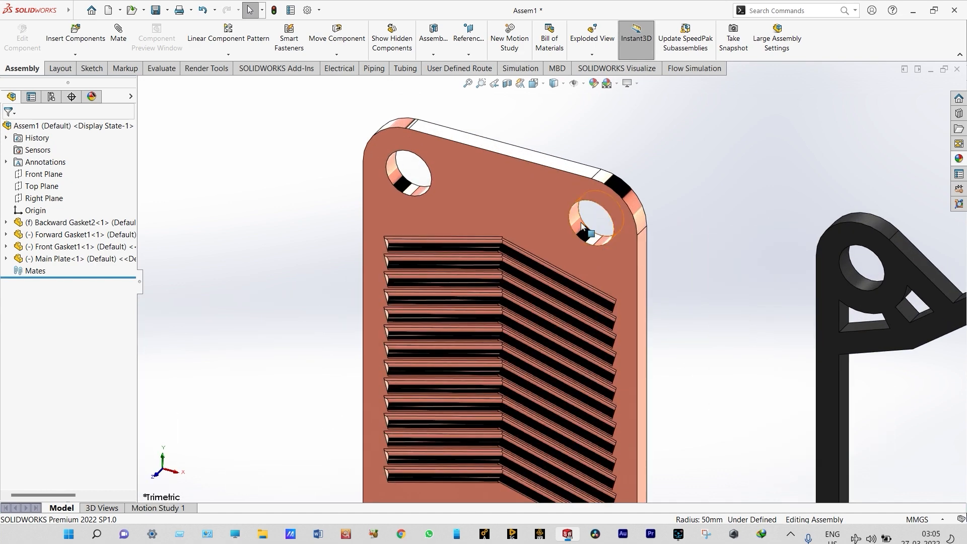
pyautogui.scroll(3, 584, 227)
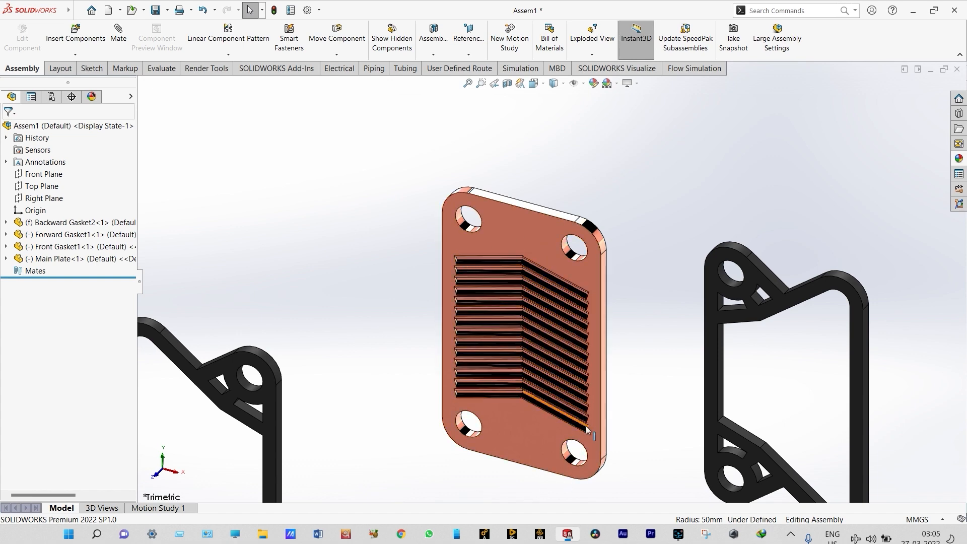
pyautogui.scroll(4, 597, 274)
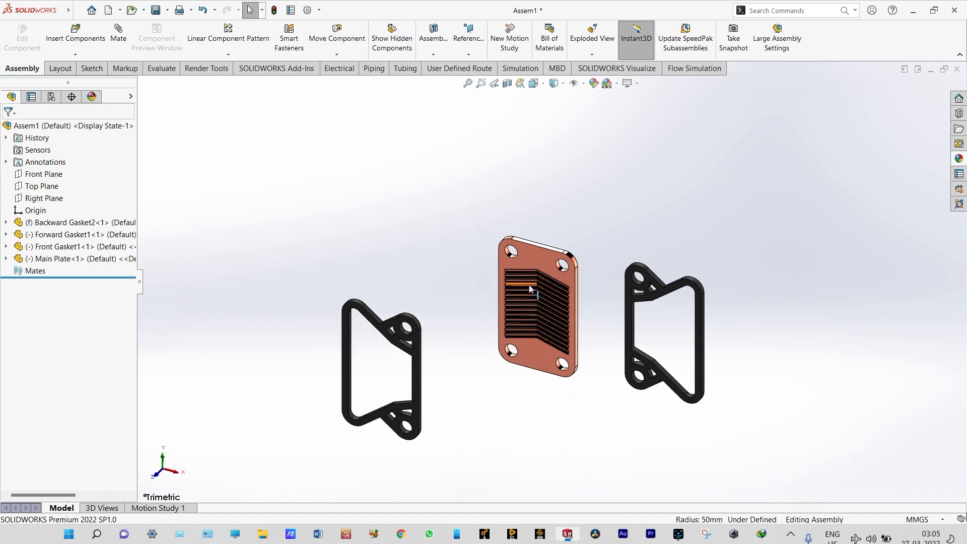
pyautogui.scroll(2, 539, 272)
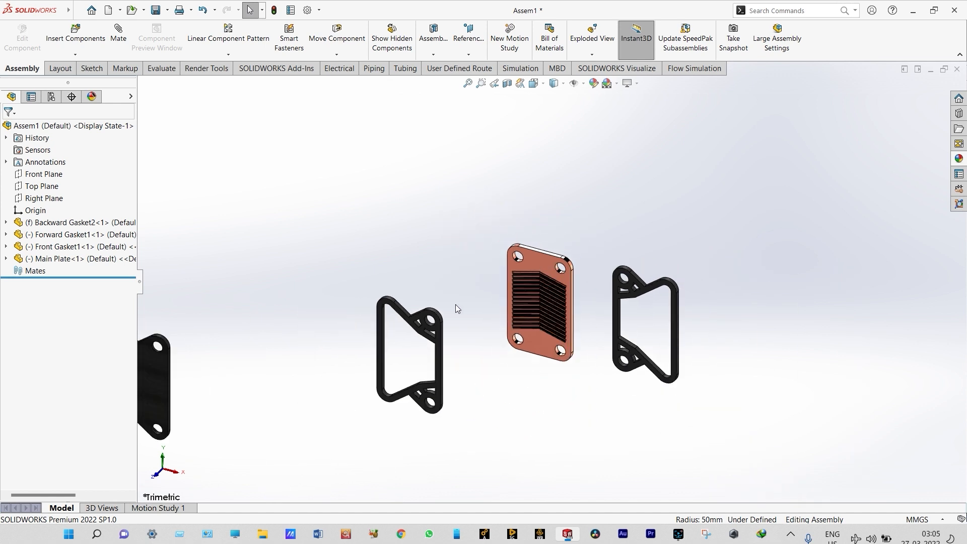
pyautogui.scroll(-3, 605, 287)
pyautogui.rightClick(575, 251)
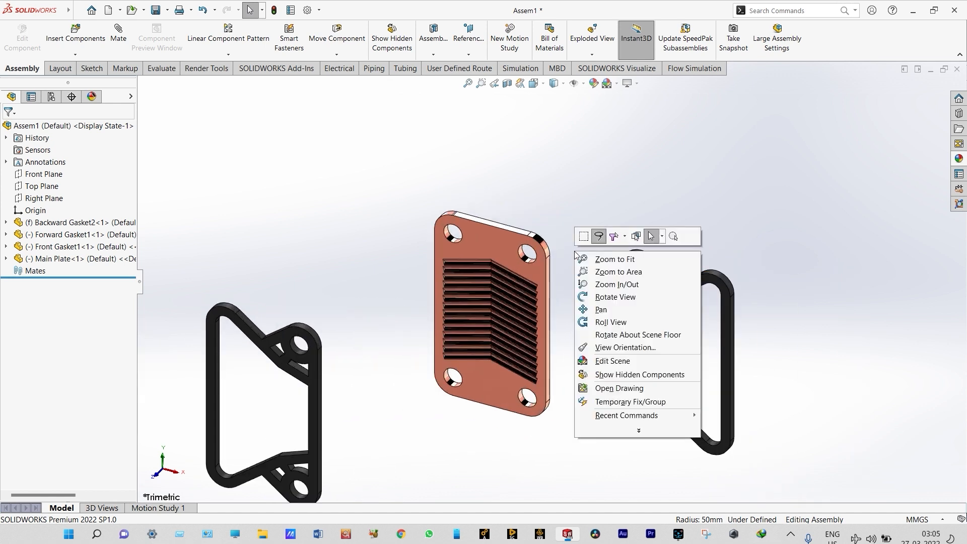
pyautogui.click(596, 298)
pyautogui.moveTo(583, 261); pyautogui.dragTo(514, 344)
pyautogui.scroll(-3, 610, 250)
pyautogui.moveTo(610, 250); pyautogui.dragTo(594, 201)
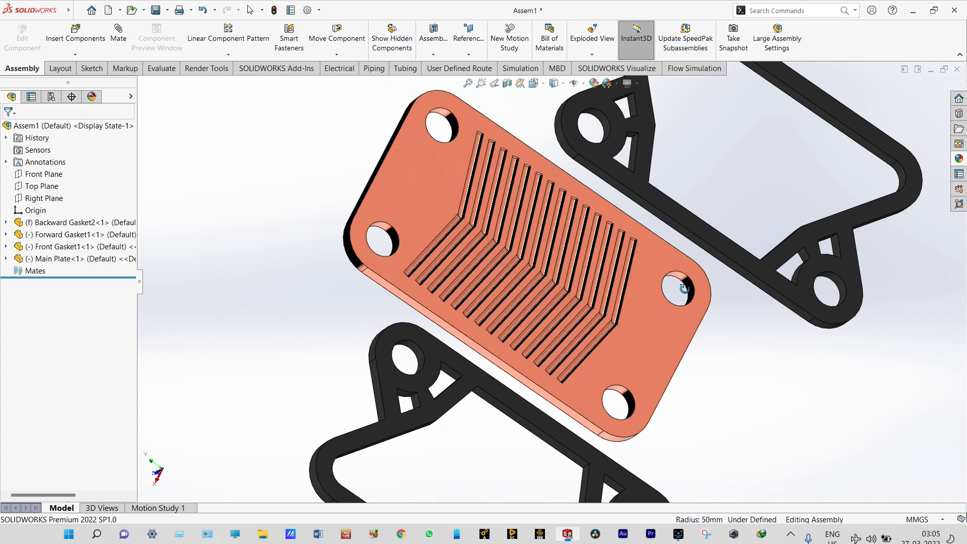
pyautogui.press('Escape')
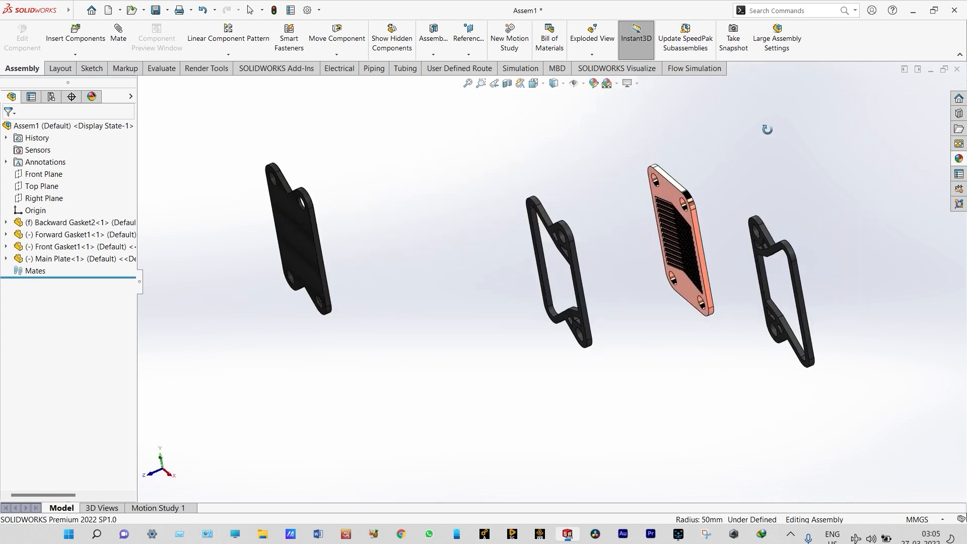
pyautogui.scroll(2, 767, 132)
pyautogui.moveTo(736, 171); pyautogui.dragTo(740, 161)
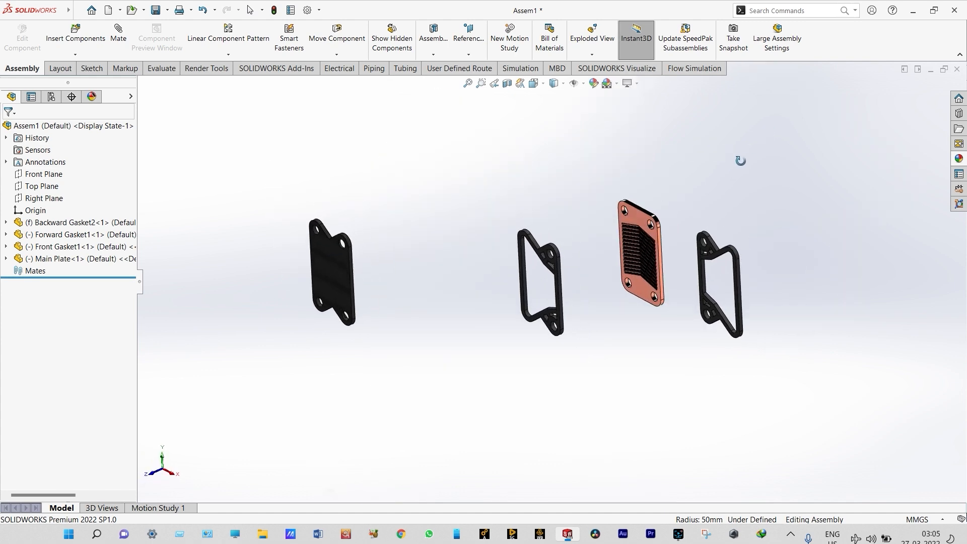
pyautogui.moveTo(717, 217); pyautogui.dragTo(673, 240)
pyautogui.scroll(-2, 677, 244)
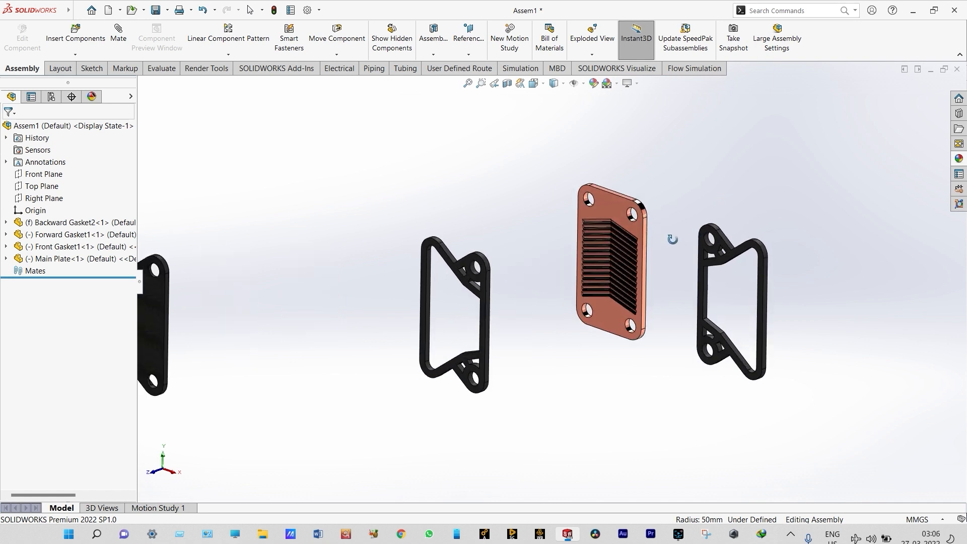
# Step: Move Forward Gasket1 farther from the main plate and try to move Backward Gasket2
pyautogui.scroll(2, 672, 240)
pyautogui.moveTo(670, 251); pyautogui.dragTo(721, 191)
pyautogui.moveTo(486, 273); pyautogui.dragTo(492, 225)
pyautogui.click(488, 234)
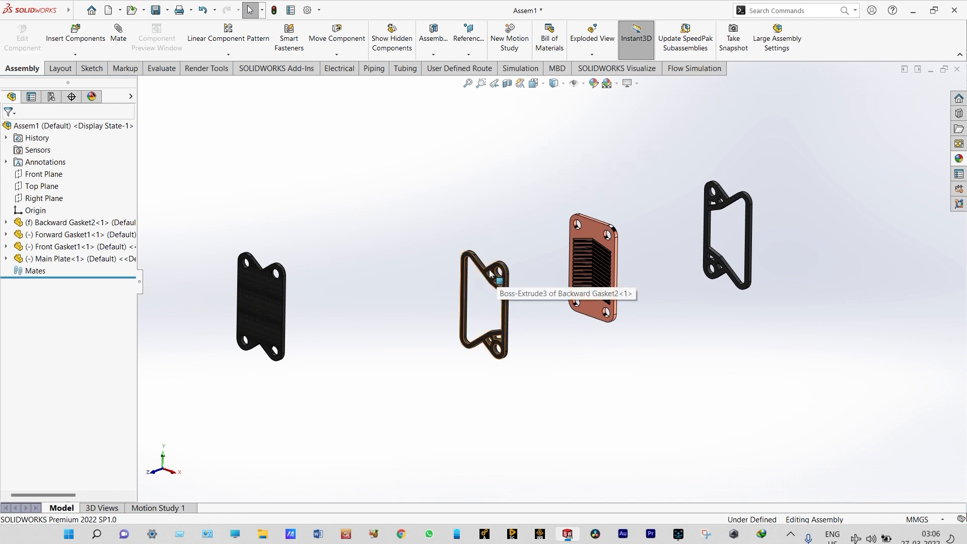
# Step: Float the Backward Gasket2 component so that it can move freely
pyautogui.scroll(-2, 469, 264)
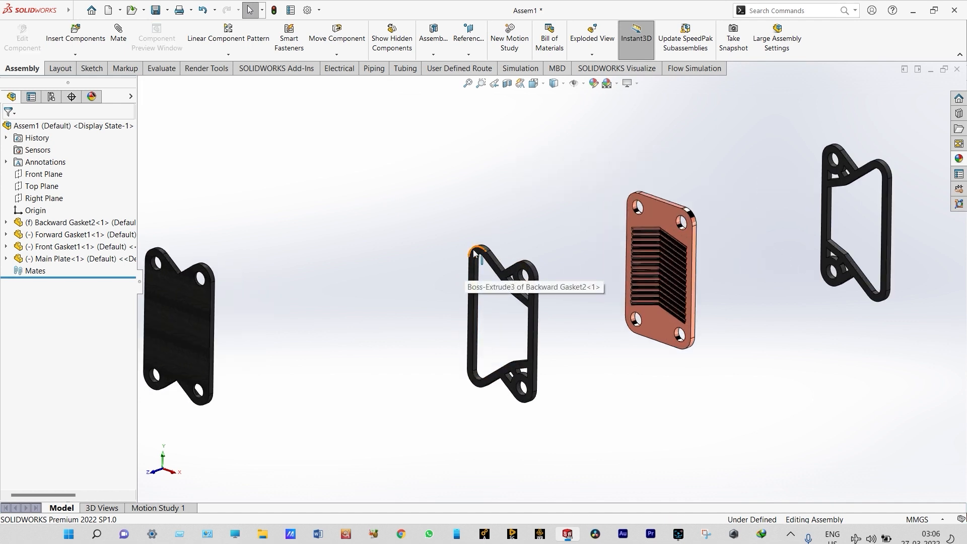
pyautogui.click(475, 256)
pyautogui.rightClick(477, 258)
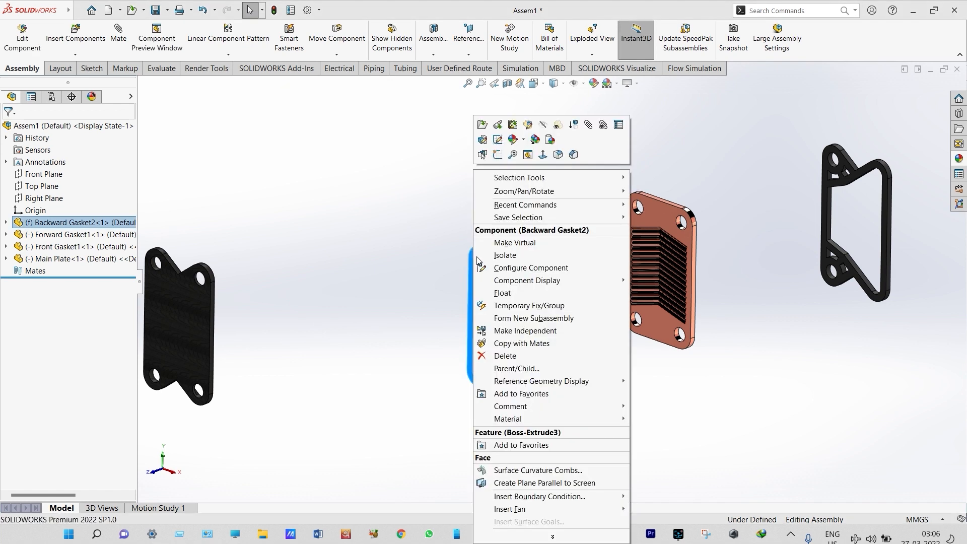
pyautogui.click(502, 293)
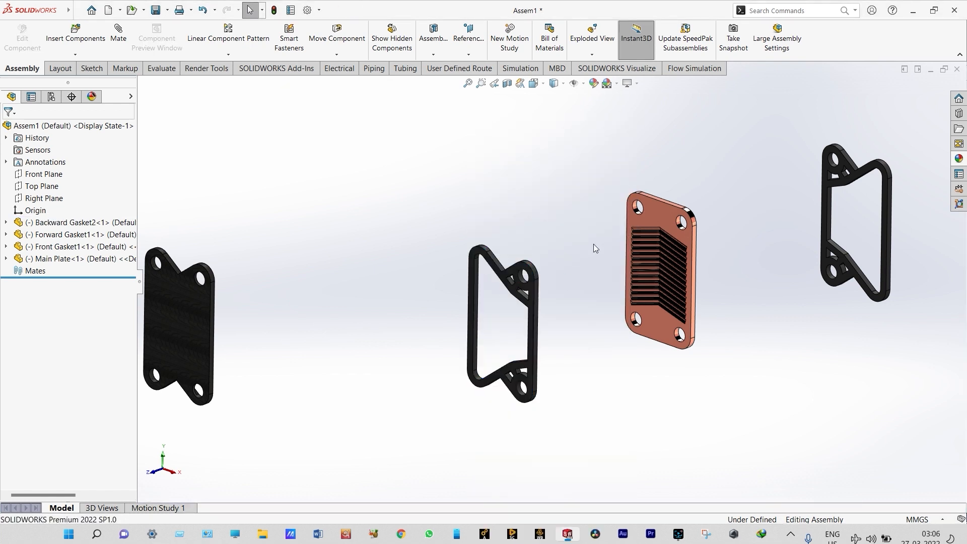
# Step: Fix the Main Plate component in place as the assembly's stationary part
pyautogui.click(653, 211)
pyautogui.rightClick(654, 211)
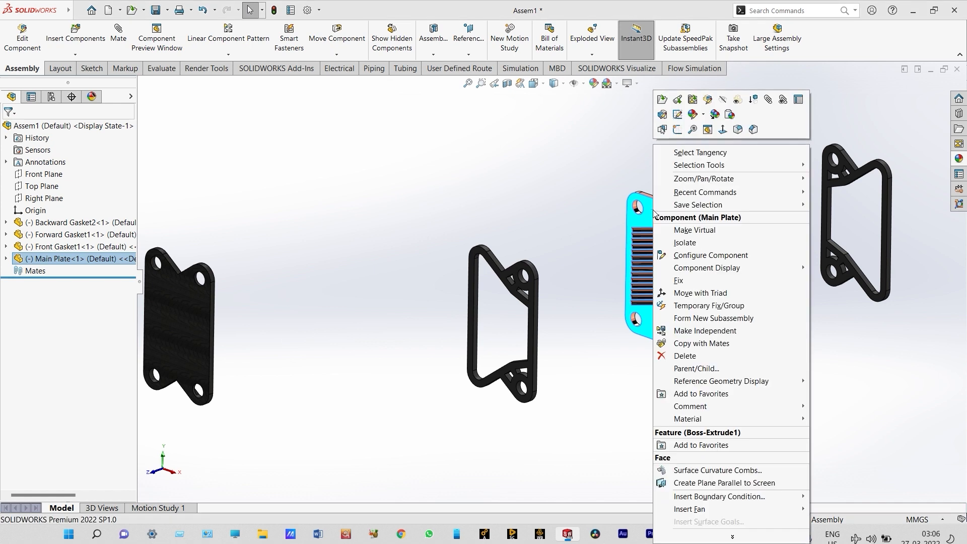
pyautogui.click(680, 281)
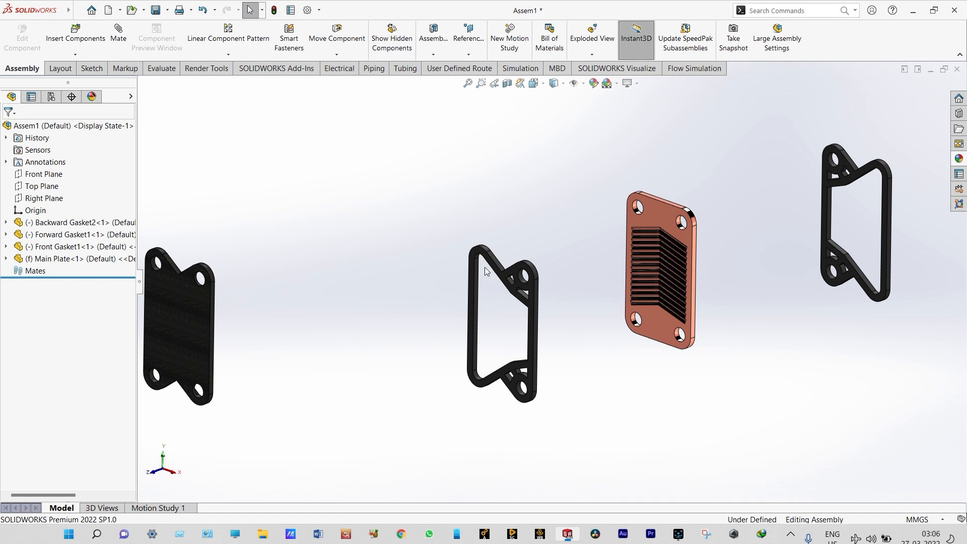
# Step: Add a concentric mate between Backward Gasket2's upper hole and the main plate's upper hole on the same side
pyautogui.scroll(-3, 483, 260)
pyautogui.scroll(2, 483, 260)
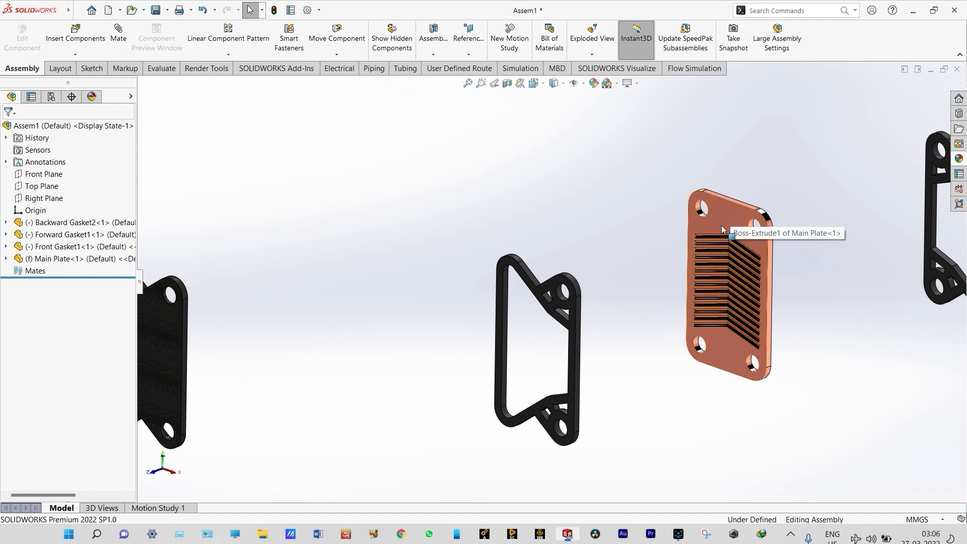
pyautogui.click(119, 33)
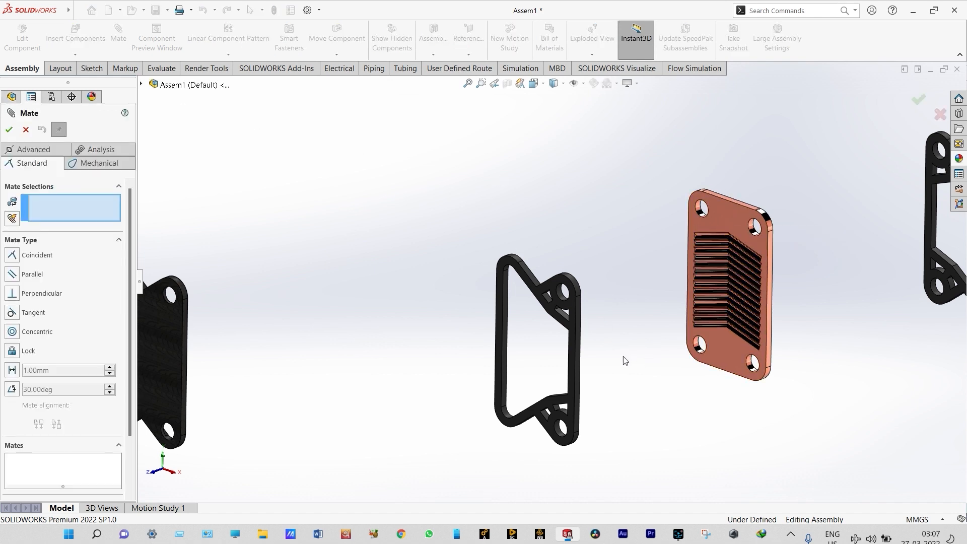
pyautogui.scroll(-2, 623, 361)
pyautogui.scroll(-2, 546, 288)
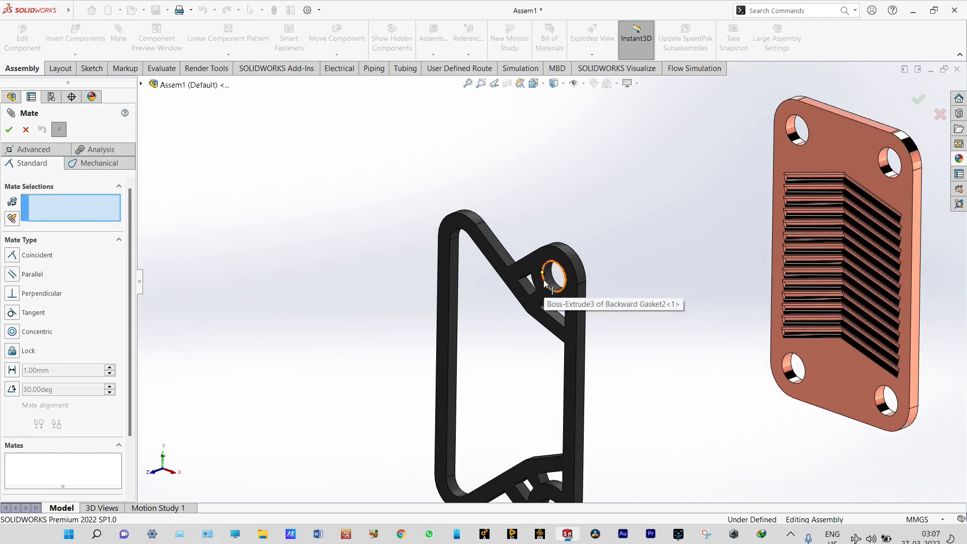
pyautogui.click(550, 282)
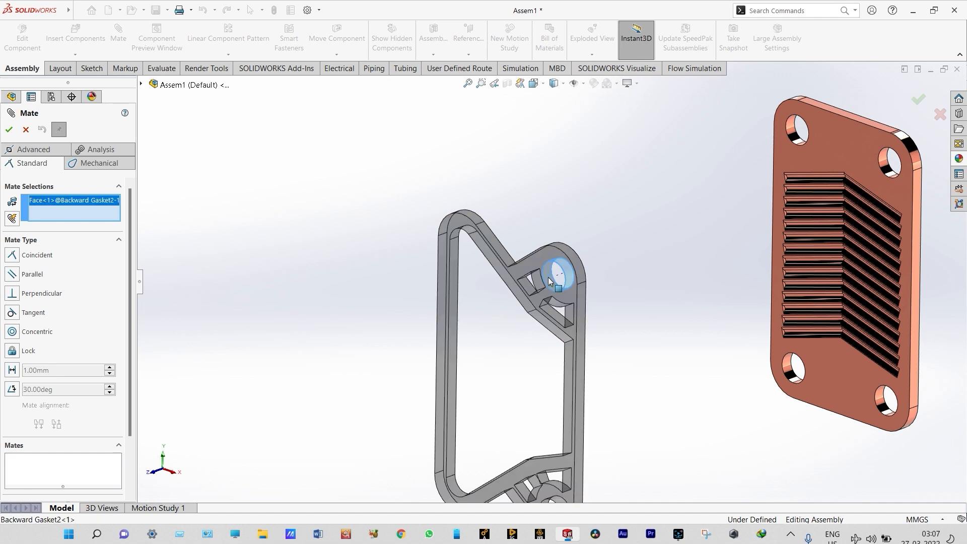
pyautogui.click(890, 173)
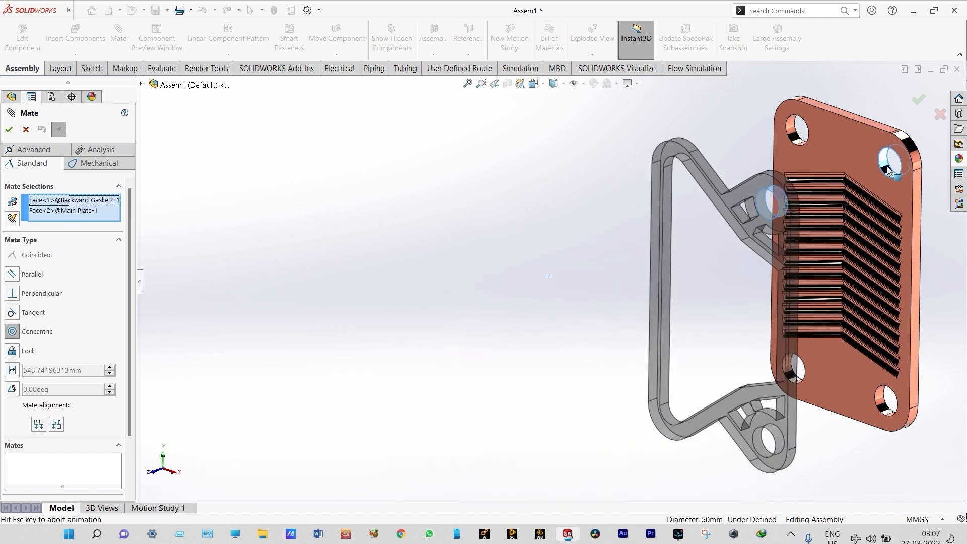
pyautogui.click(952, 141)
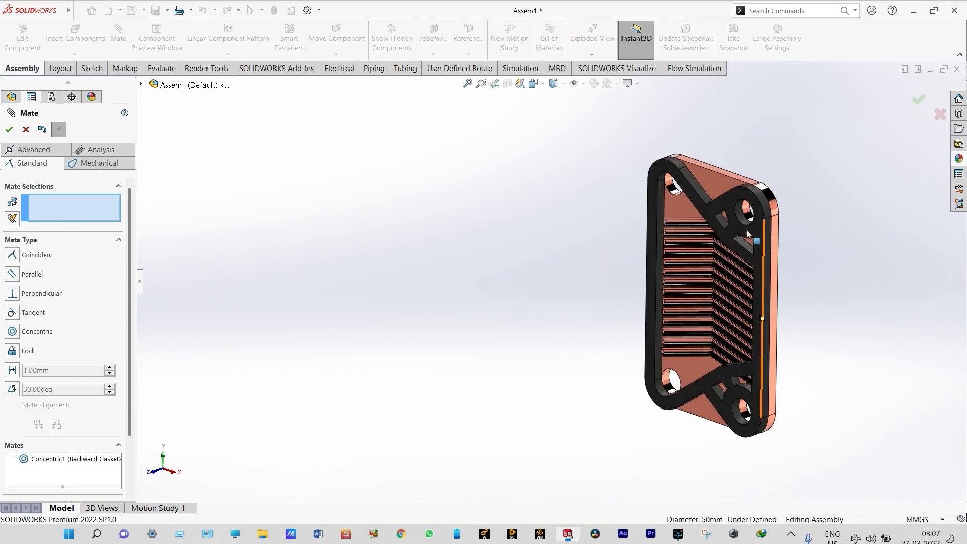
# Step: Separate Backward Gasket2 from the main plate and mate its flat plate-side face coincident with the plate's rear face
pyautogui.moveTo(727, 204); pyautogui.dragTo(789, 173)
pyautogui.scroll(-2, 827, 221)
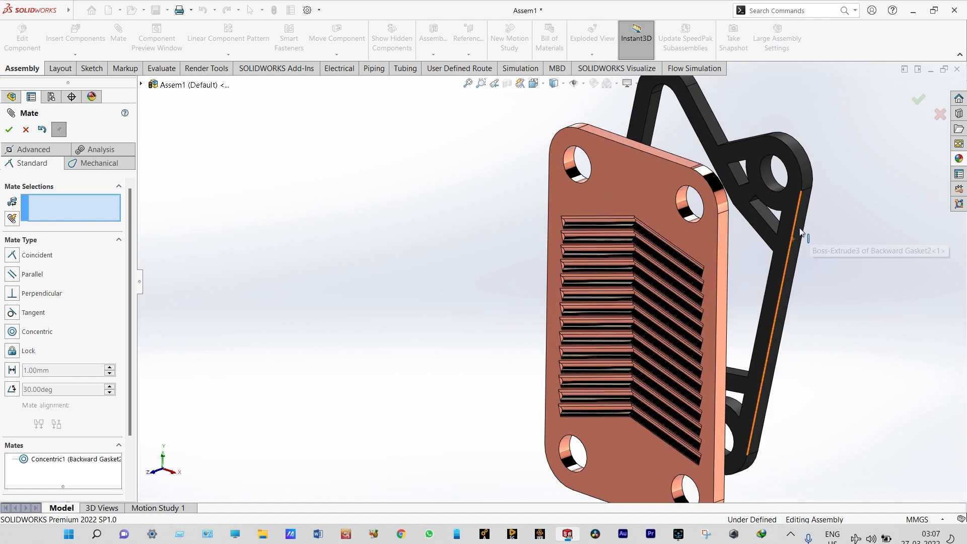
pyautogui.scroll(-3, 779, 222)
pyautogui.click(747, 216)
pyautogui.scroll(4, 746, 216)
pyautogui.moveTo(746, 215); pyautogui.dragTo(550, 246, button='middle')
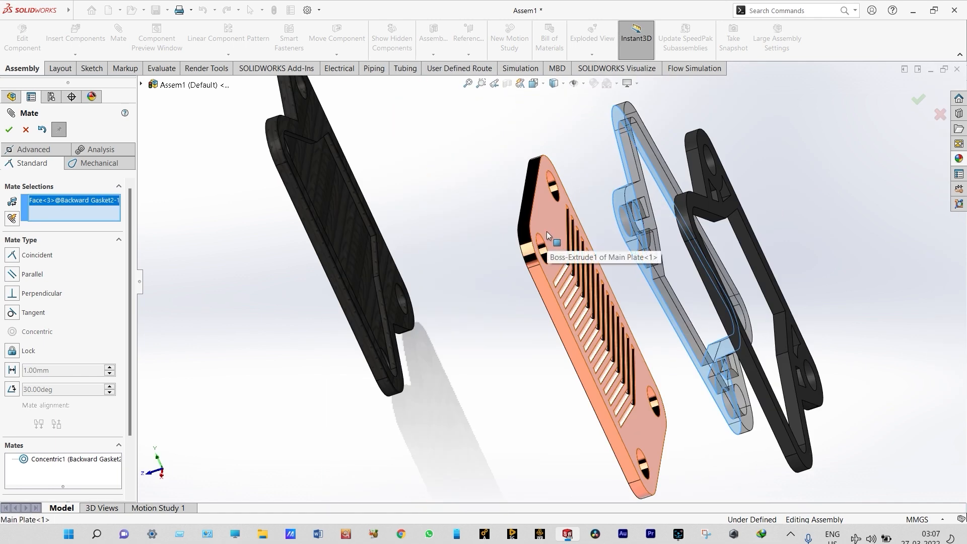
pyautogui.click(546, 232)
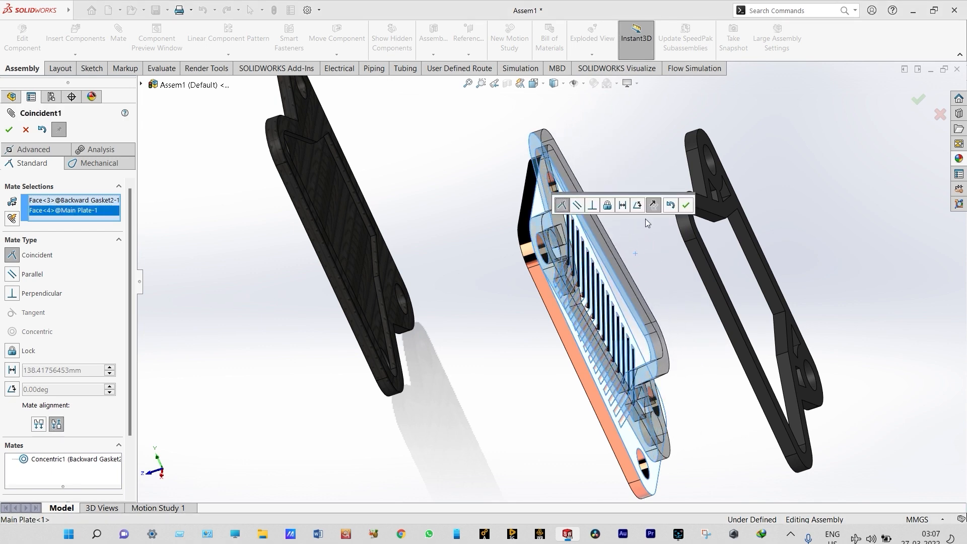
pyautogui.click(686, 206)
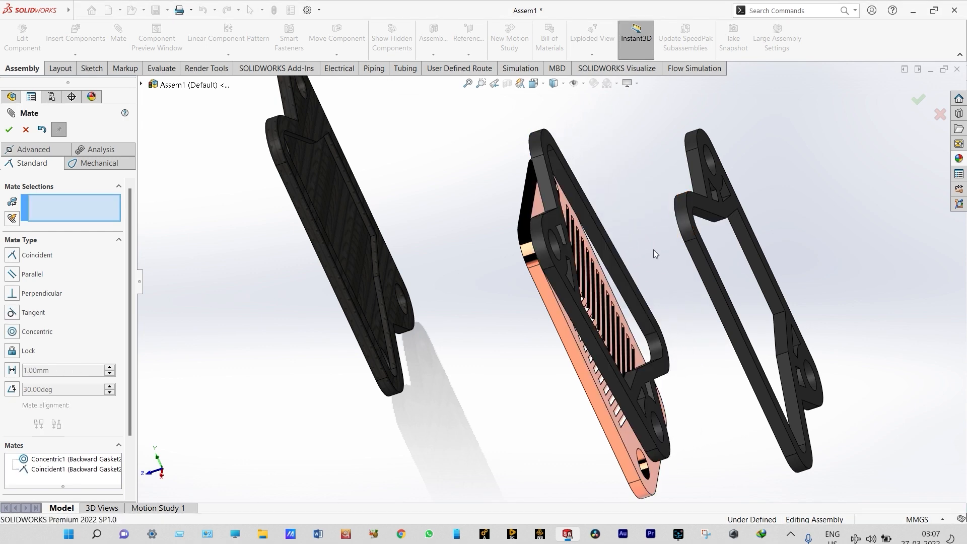
# Step: Add a coincident mate between Backward Gasket2's long side face and the main plate's adjacent long side face
pyautogui.click(599, 351)
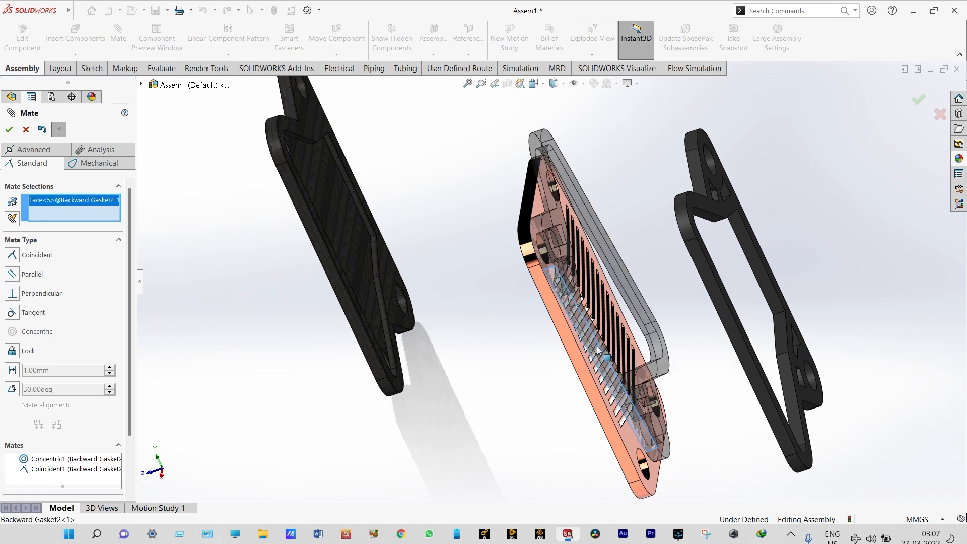
pyautogui.click(588, 380)
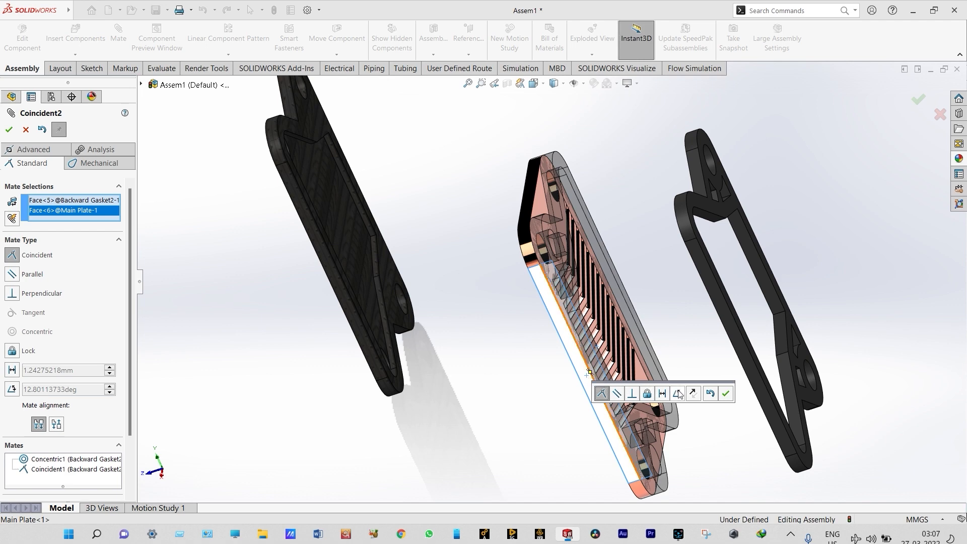
pyautogui.click(725, 396)
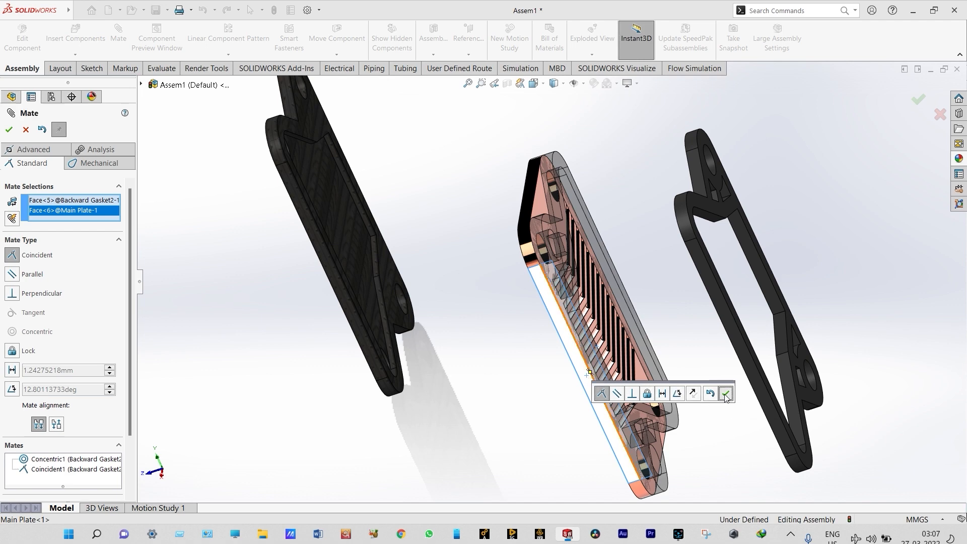
# Step: Add a concentric mate between Forward Gasket1's upper hole and the main plate's upper hole on the same side
pyautogui.scroll(3, 659, 361)
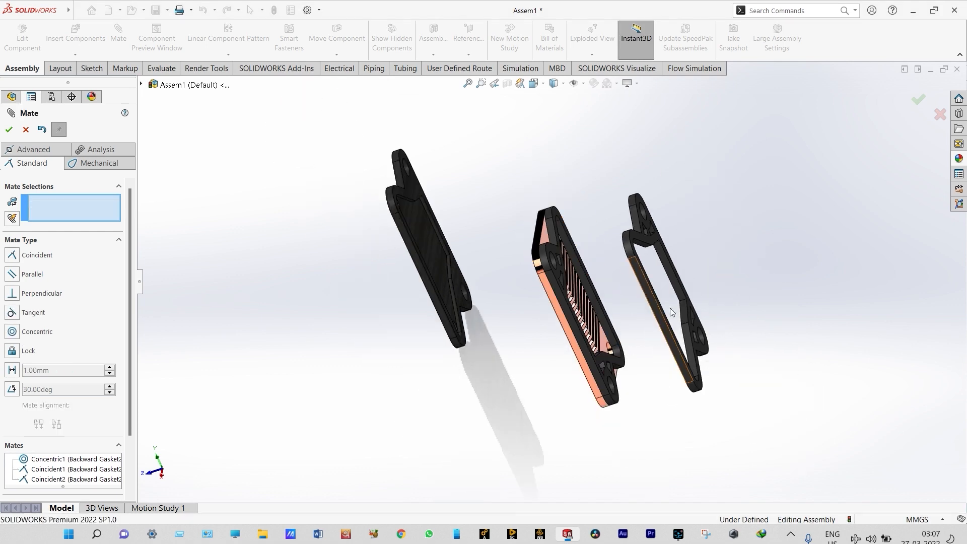
pyautogui.moveTo(668, 310); pyautogui.dragTo(617, 266, button='middle')
pyautogui.scroll(2, 617, 266)
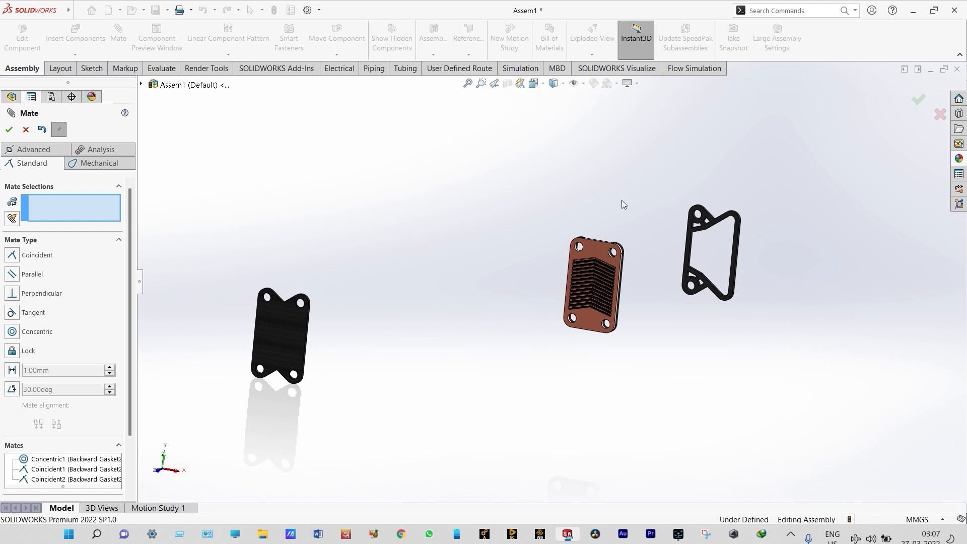
pyautogui.scroll(-5, 685, 227)
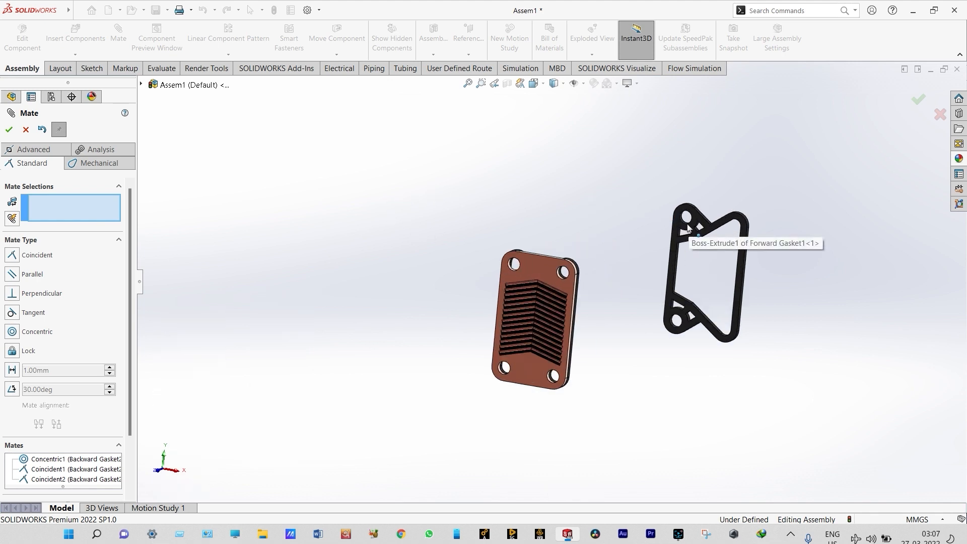
pyautogui.scroll(-2, 679, 228)
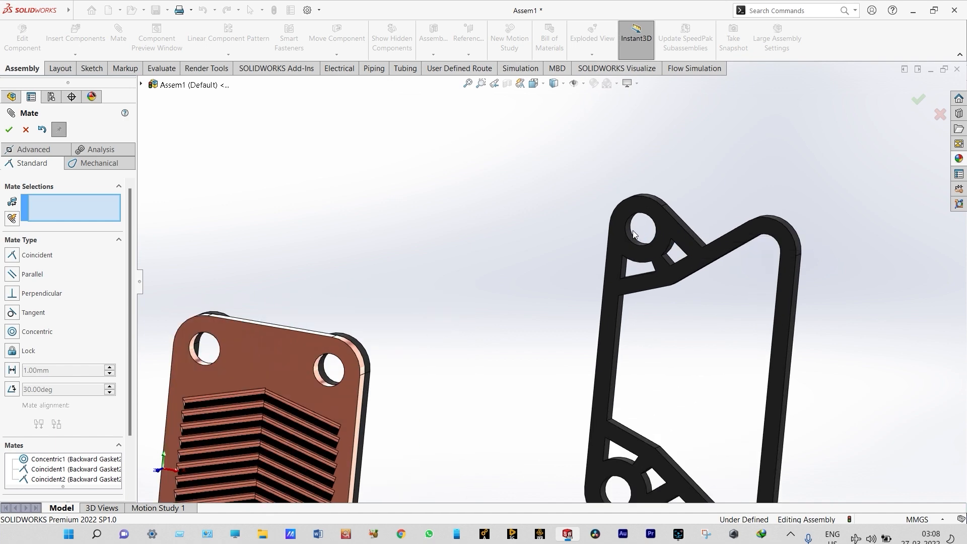
pyautogui.click(633, 238)
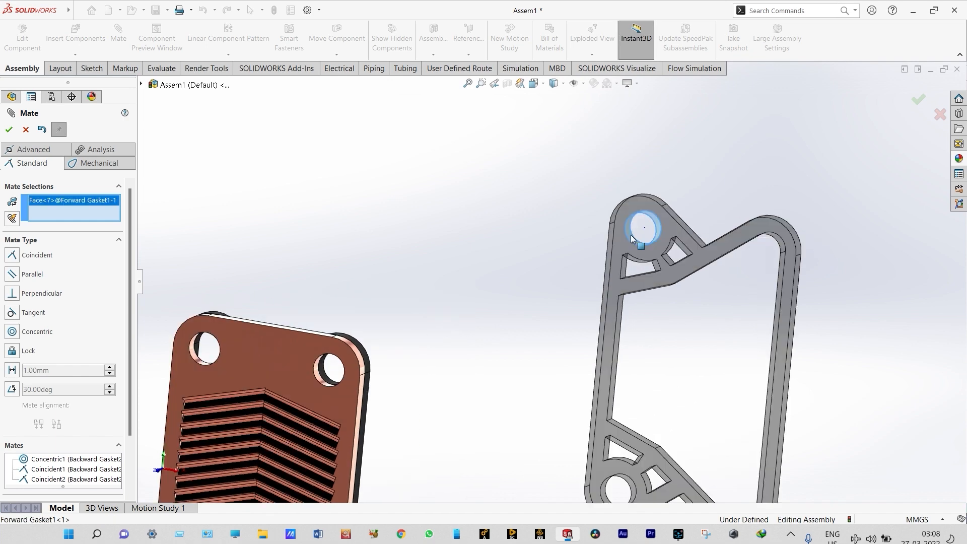
pyautogui.scroll(3, 640, 235)
pyautogui.click(328, 330)
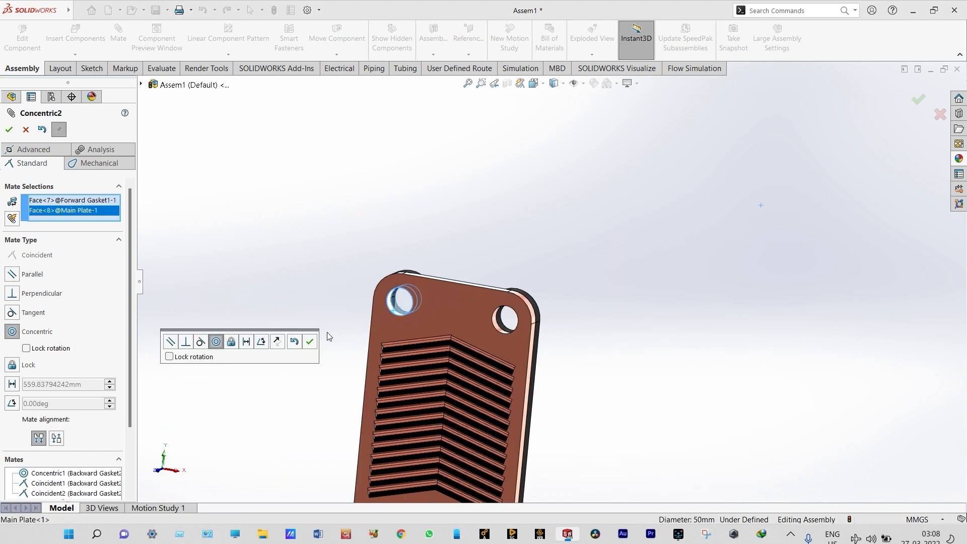
pyautogui.click(308, 343)
# Step: Add a coincident mate between the main plate's front face and Forward Gasket1's flat face that faces the plate
pyautogui.moveTo(595, 257); pyautogui.dragTo(519, 246, button='middle')
pyautogui.moveTo(507, 208); pyautogui.dragTo(414, 258)
pyautogui.scroll(-3, 429, 237)
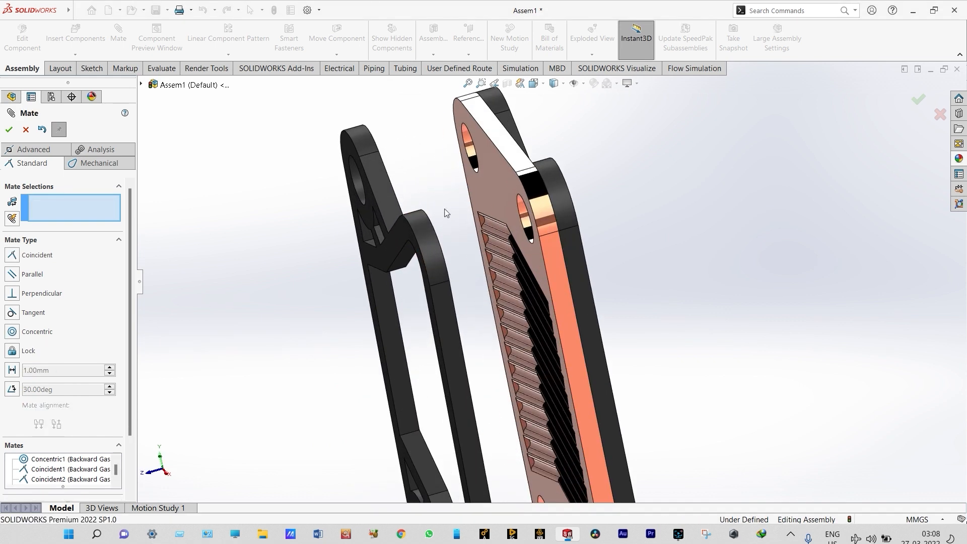
pyautogui.click(490, 187)
pyautogui.moveTo(616, 190); pyautogui.dragTo(516, 207, button='middle')
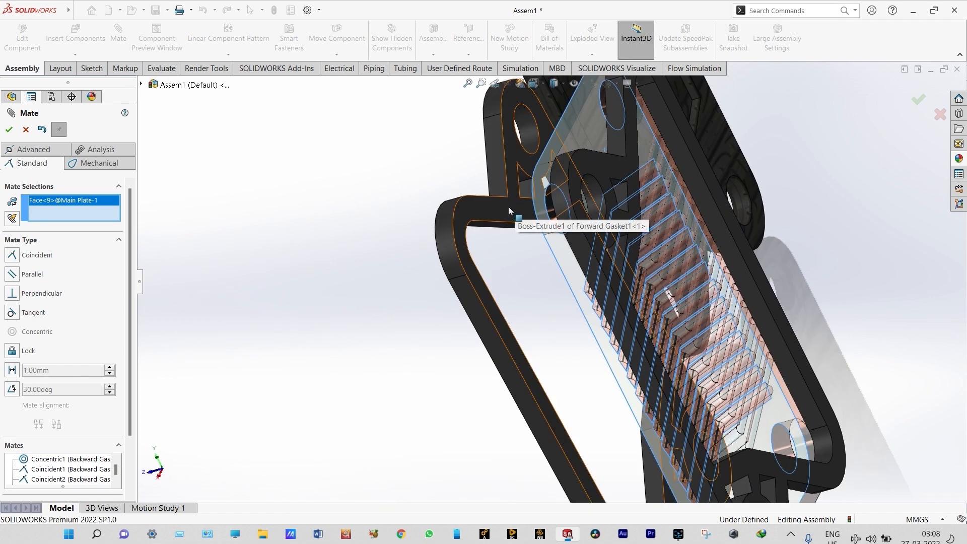
pyautogui.click(507, 207)
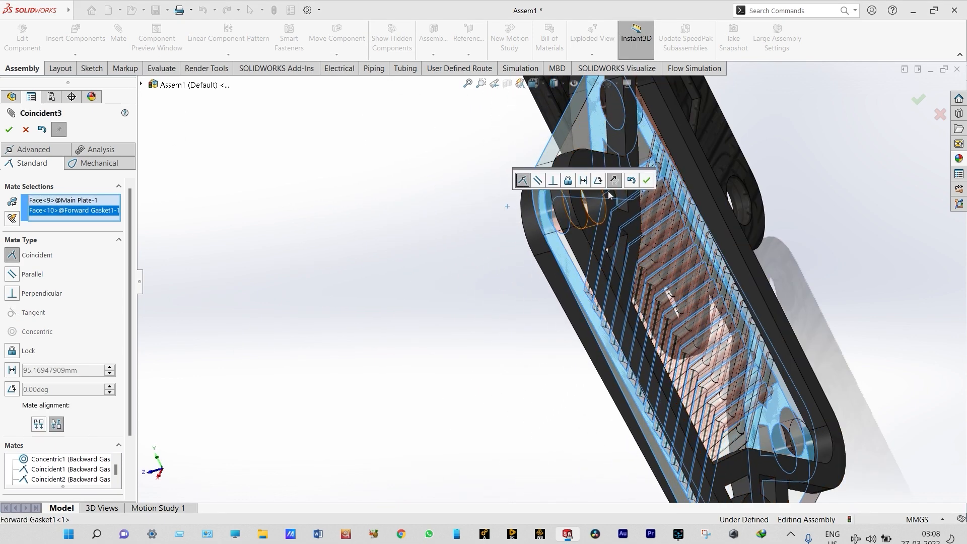
pyautogui.click(645, 181)
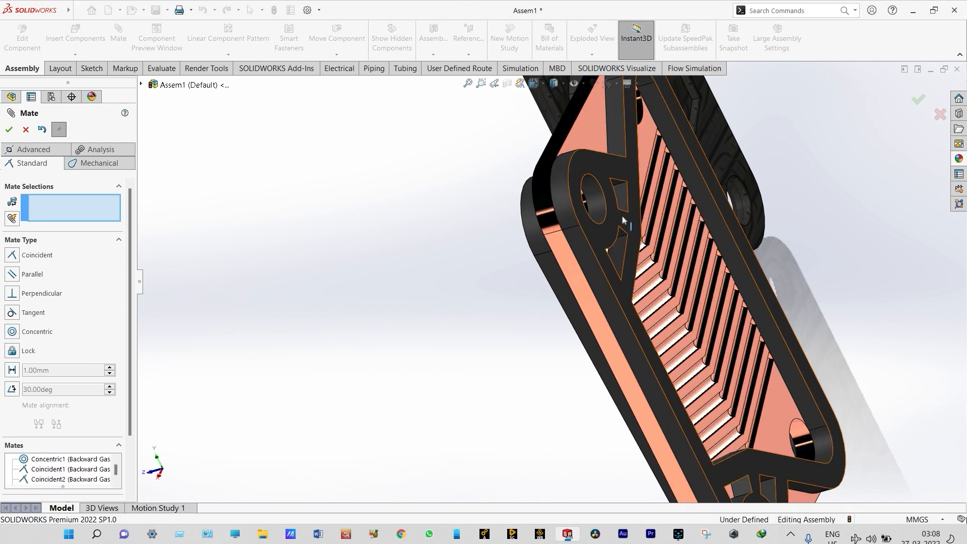
# Step: Mate Forward Gasket1's long side face coincident with the main plate's adjacent side face and finish mating
pyautogui.click(579, 280)
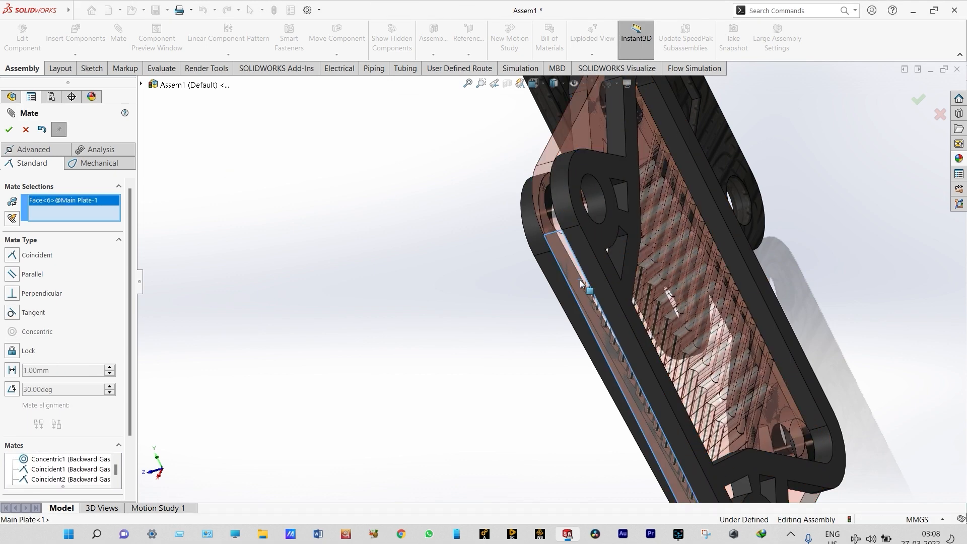
pyautogui.click(566, 296)
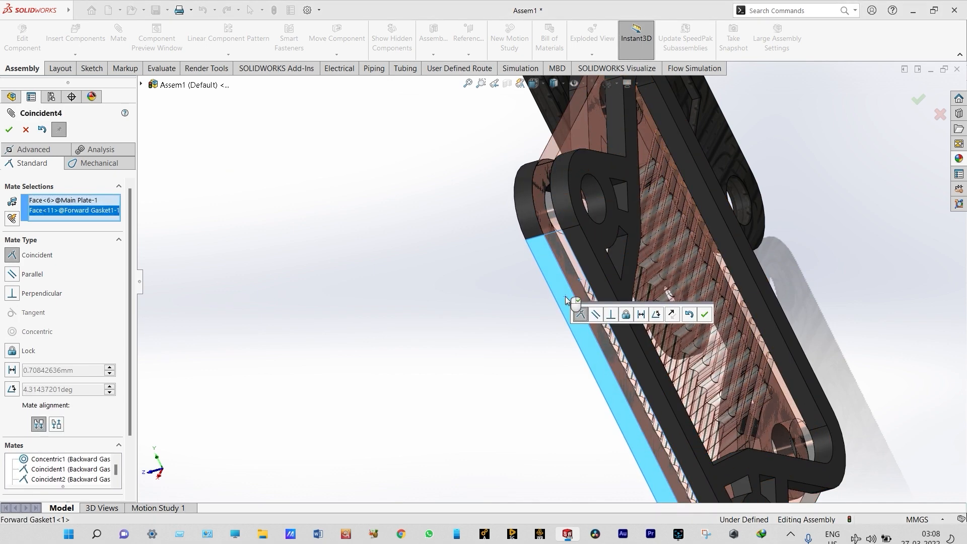
pyautogui.click(704, 316)
pyautogui.scroll(3, 514, 388)
pyautogui.moveTo(488, 387); pyautogui.dragTo(596, 326, button='middle')
pyautogui.scroll(-2, 596, 326)
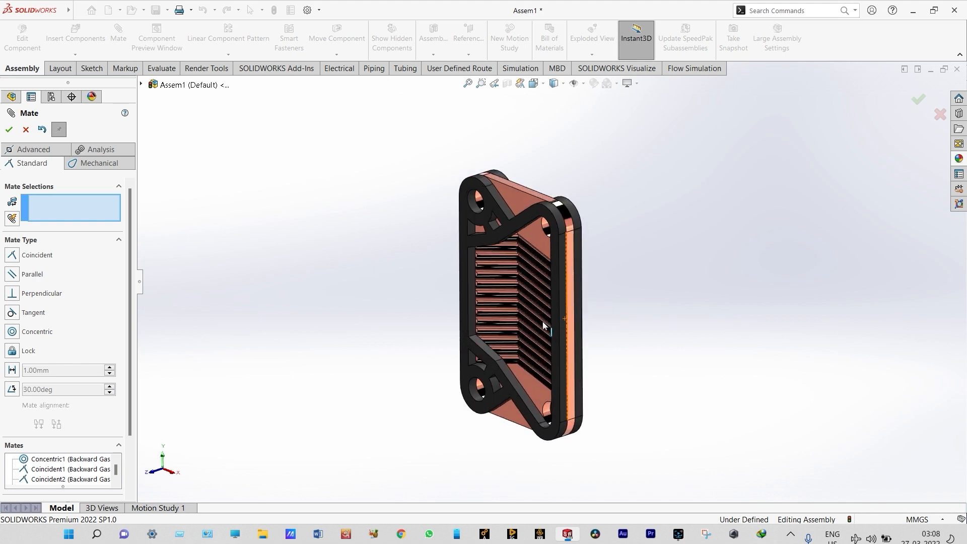
pyautogui.click(10, 130)
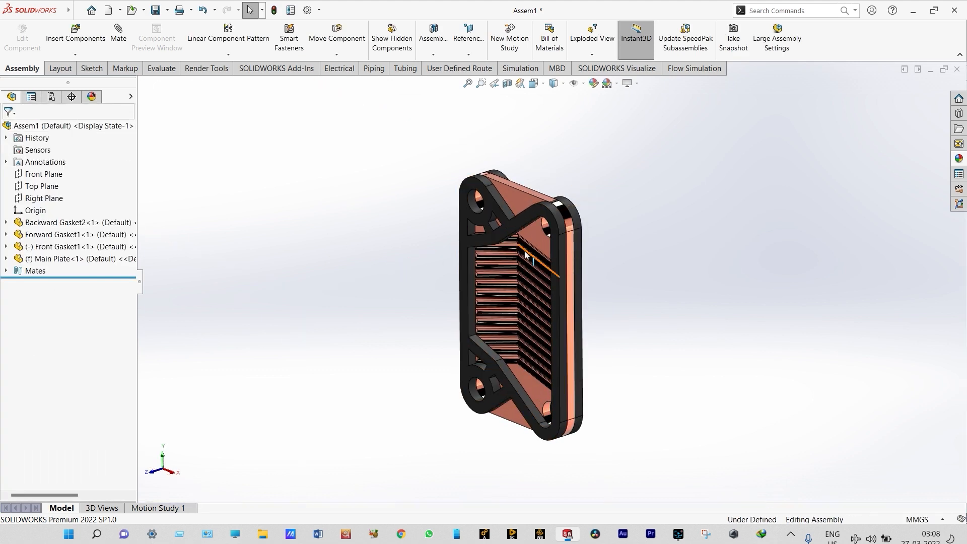
# Step: Examine the main plate with its two mated gaskets from both sides, including the port holes and corrugated channels
pyautogui.scroll(-3, 554, 224)
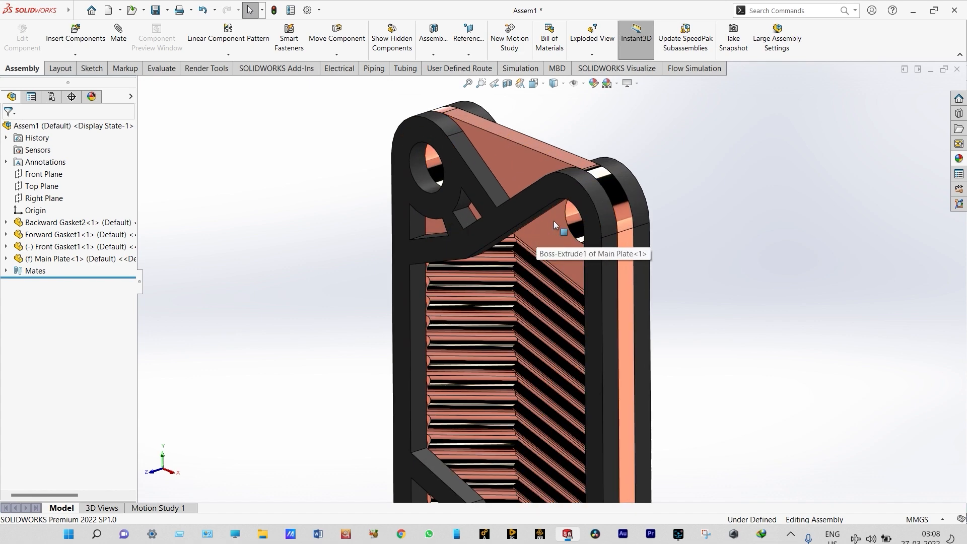
pyautogui.scroll(3, 576, 222)
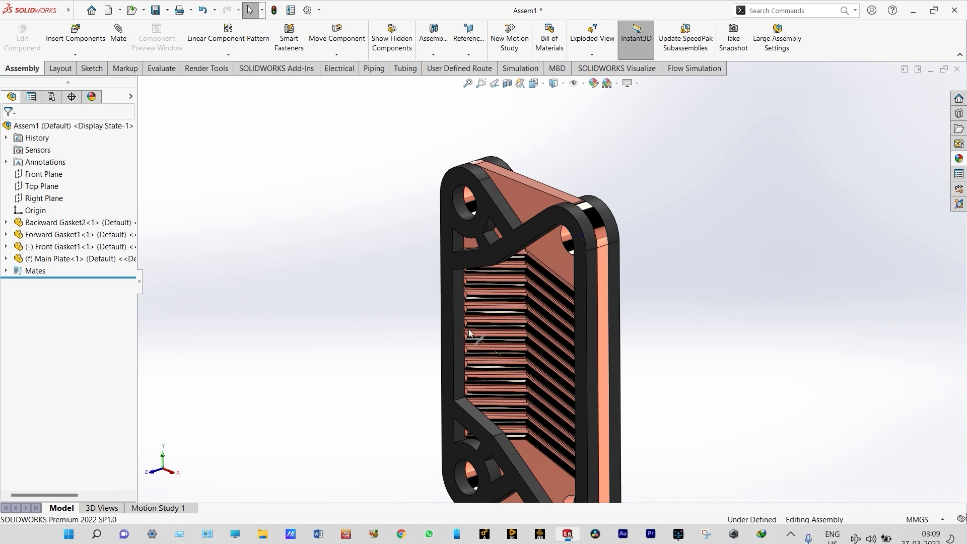
pyautogui.scroll(-4, 551, 290)
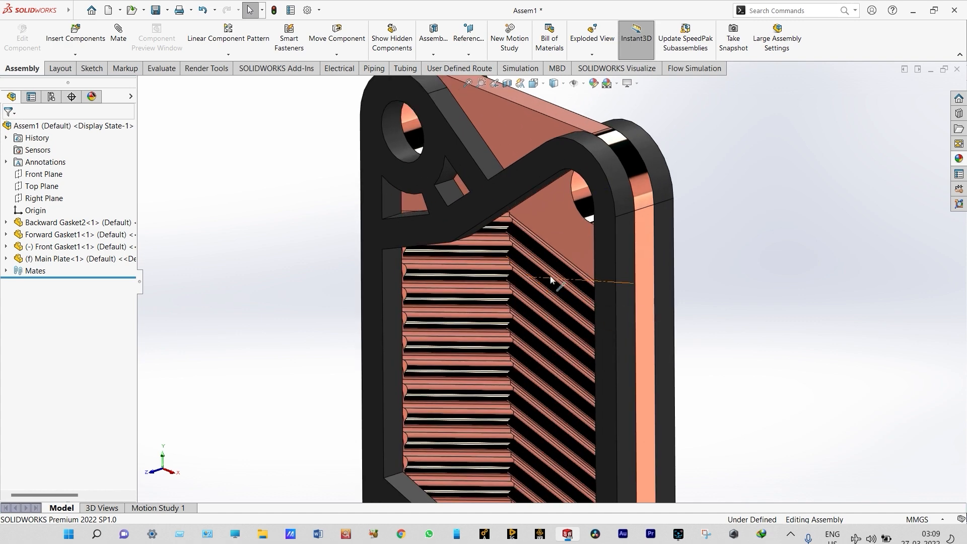
pyautogui.scroll(3, 551, 280)
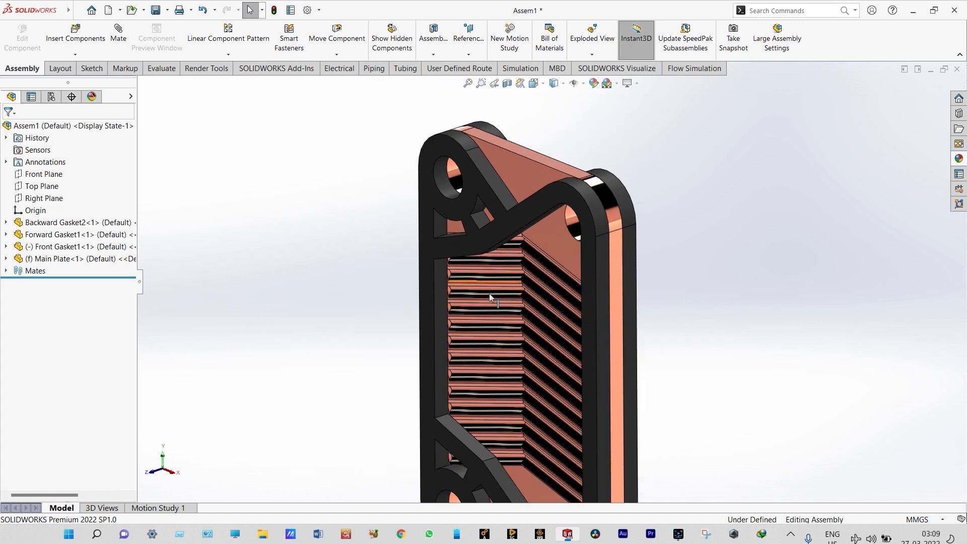
pyautogui.scroll(3, 496, 376)
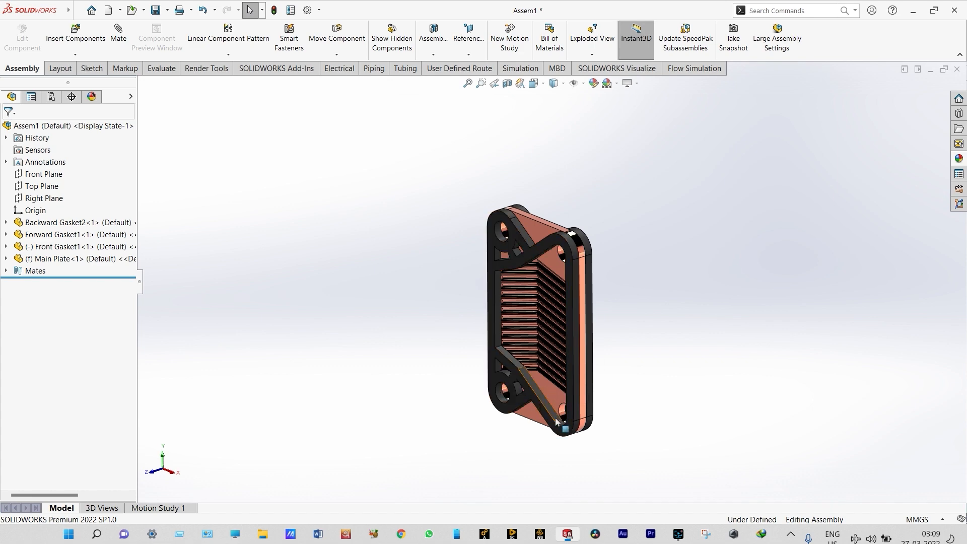
pyautogui.scroll(-2, 646, 349)
pyautogui.moveTo(663, 276); pyautogui.dragTo(573, 324, button='middle')
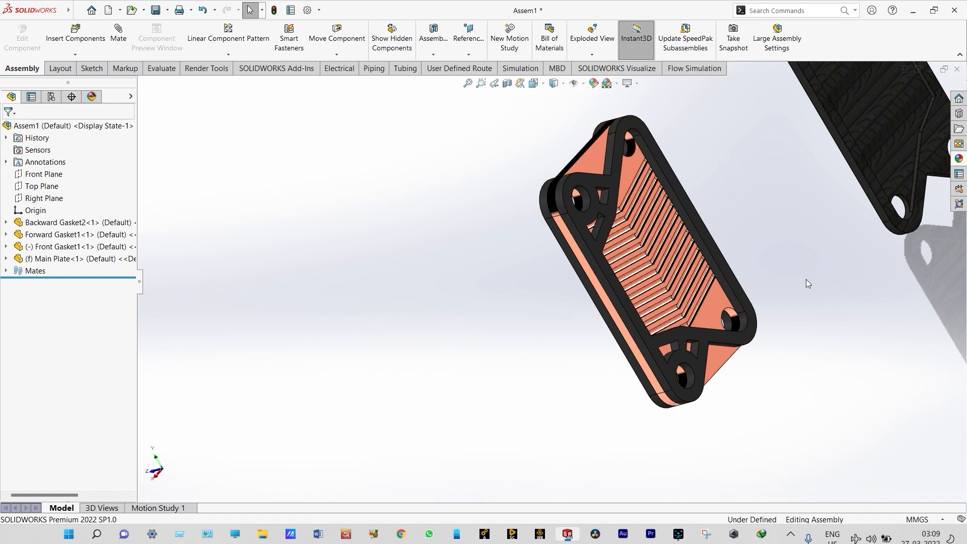
pyautogui.moveTo(808, 281); pyautogui.dragTo(831, 355, button='middle')
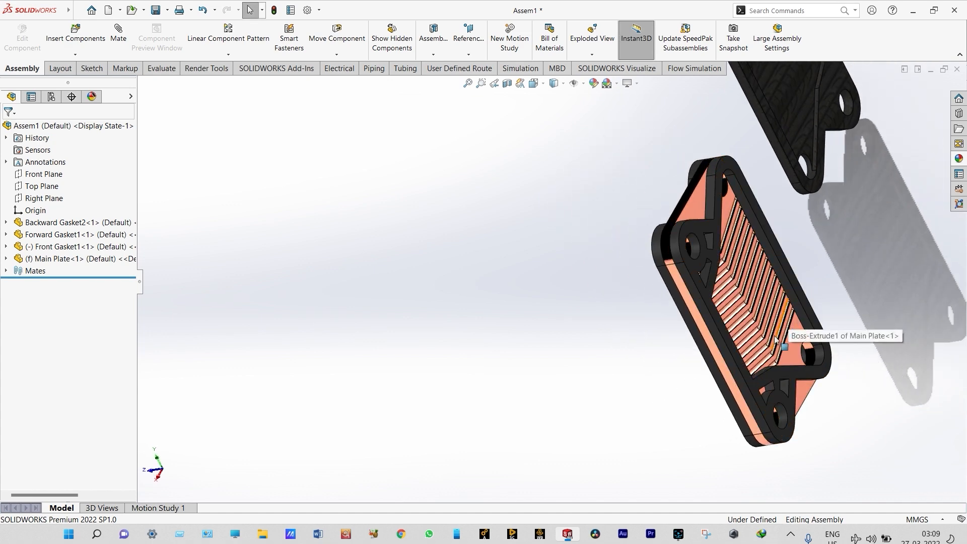
pyautogui.moveTo(866, 299); pyautogui.dragTo(875, 305, button='middle')
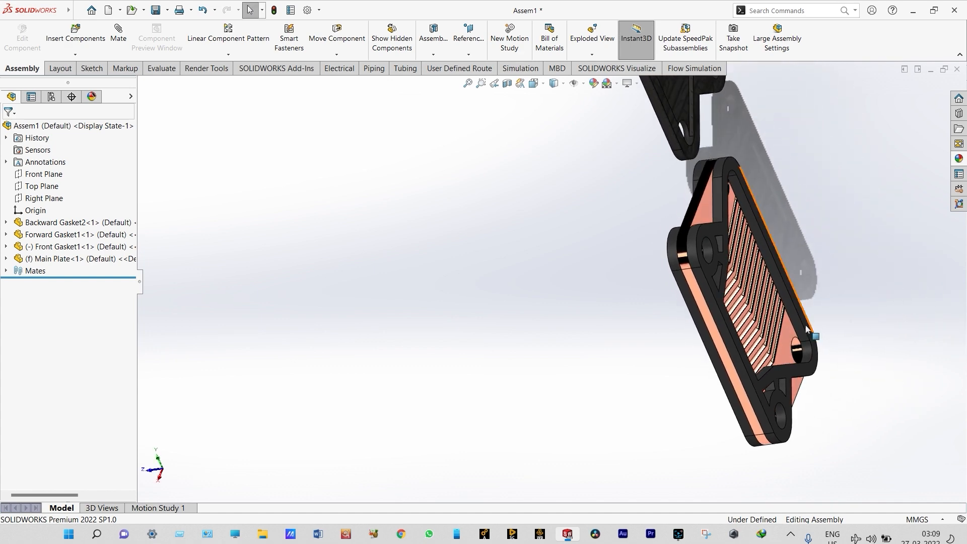
pyautogui.moveTo(755, 329); pyautogui.dragTo(813, 289, button='middle')
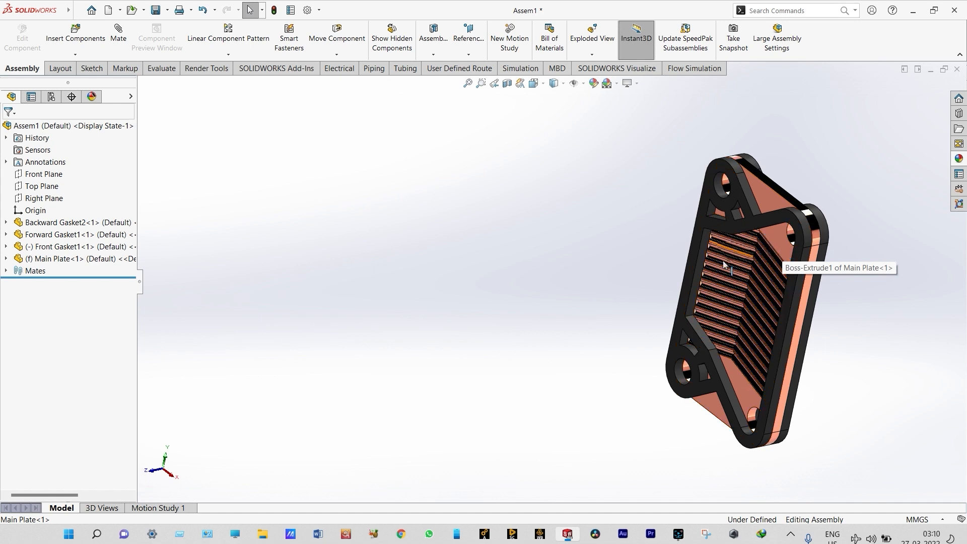
pyautogui.moveTo(857, 260); pyautogui.dragTo(796, 235, button='middle')
pyautogui.scroll(3, 796, 234)
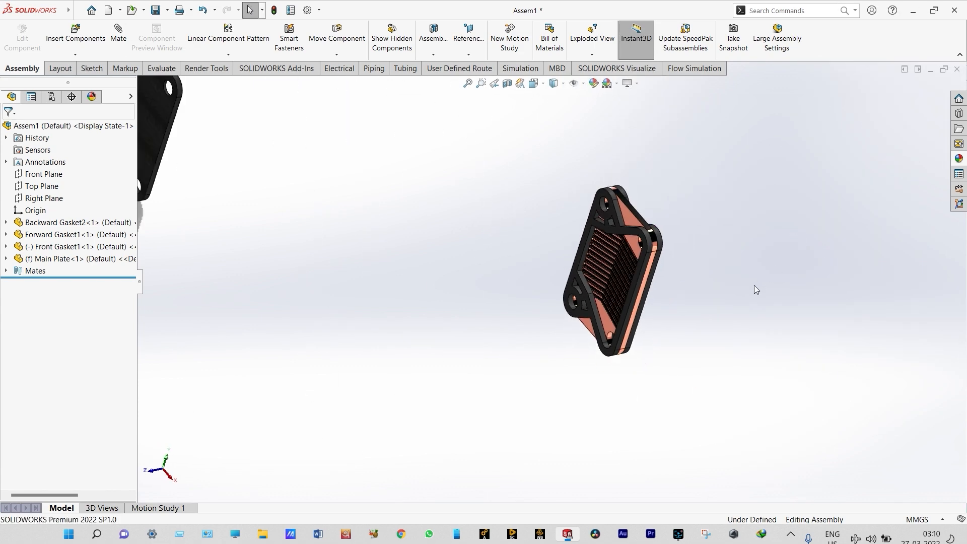
pyautogui.scroll(3, 754, 285)
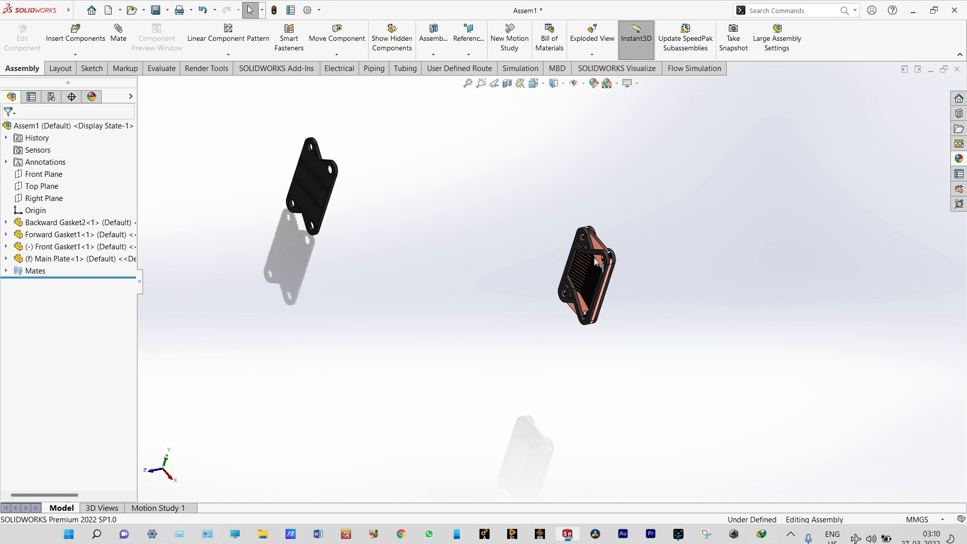
pyautogui.scroll(-2, 542, 256)
pyautogui.scroll(-3, 670, 250)
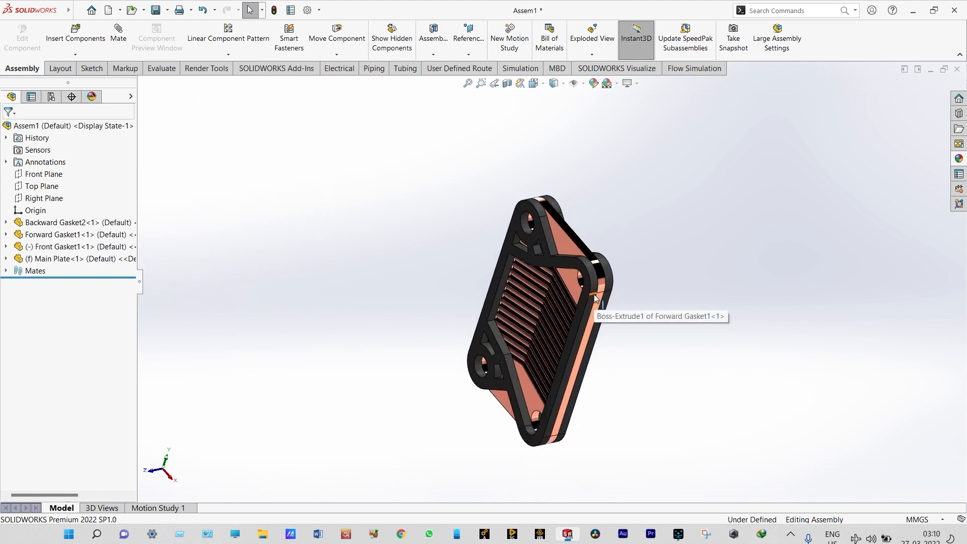
pyautogui.scroll(-1, 597, 297)
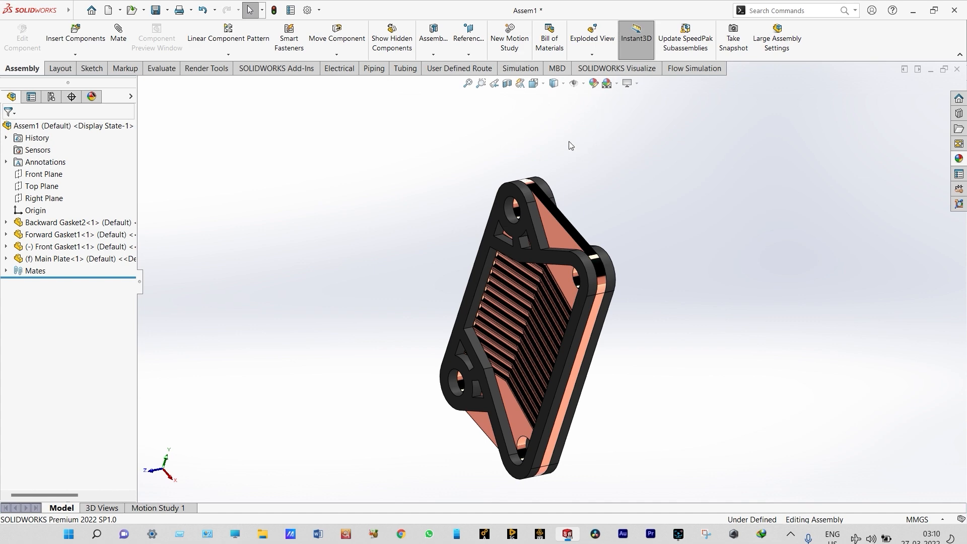
# Step: In the right view, start a linear component pattern along the main plate's short thickness edge, with Direction 1 reversed
pyautogui.click(544, 87)
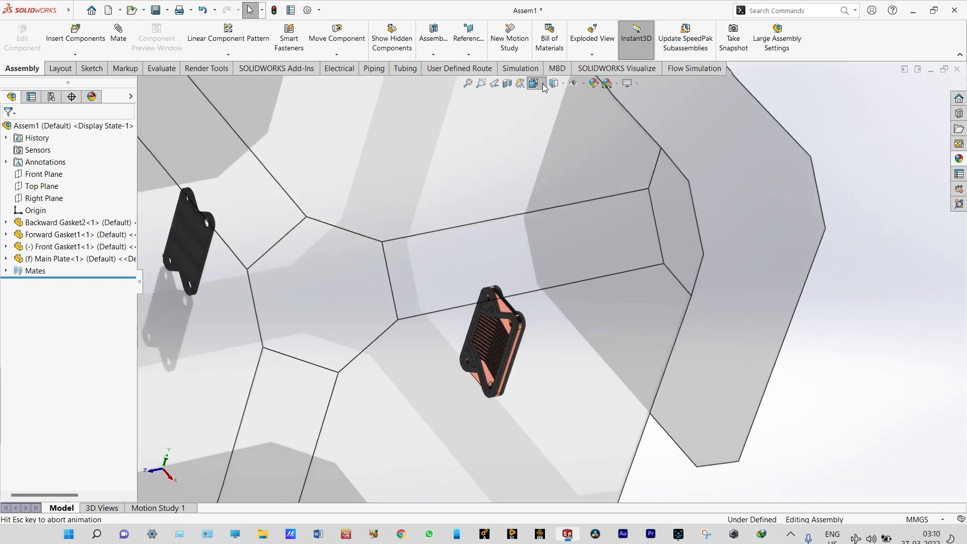
pyautogui.click(563, 126)
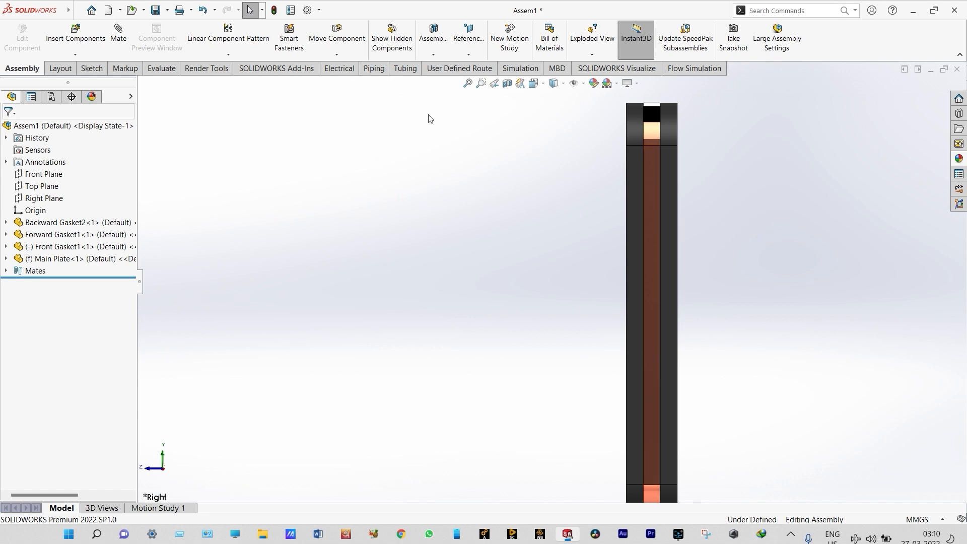
pyautogui.click(235, 36)
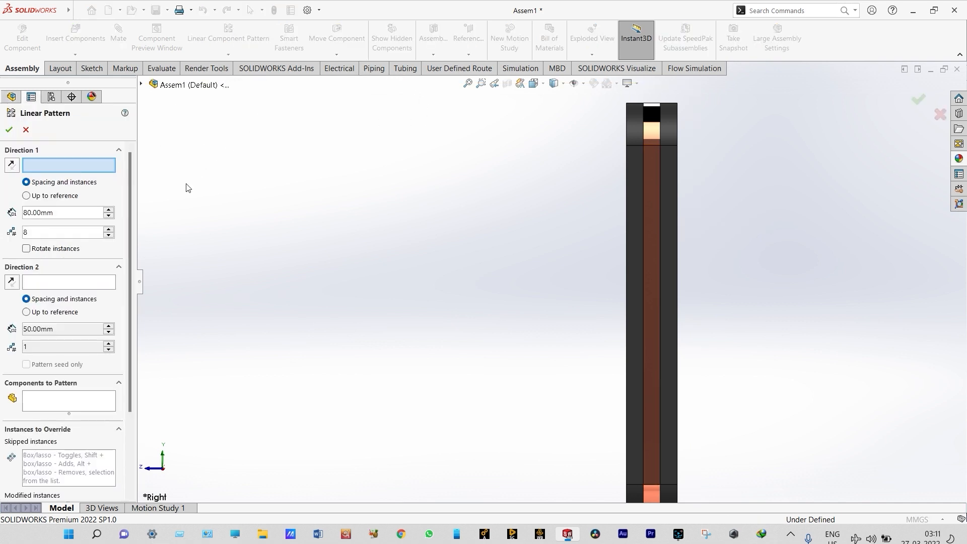
pyautogui.click(653, 146)
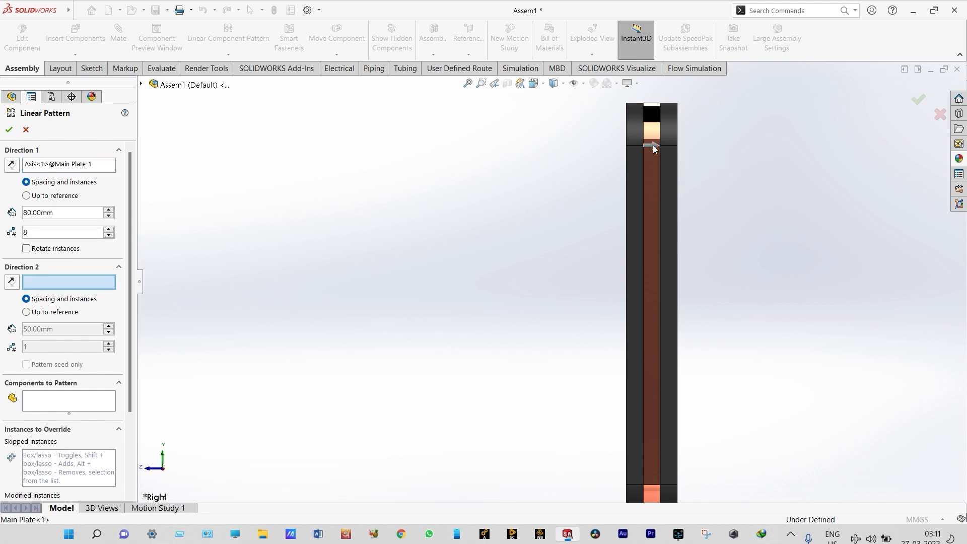
pyautogui.click(12, 166)
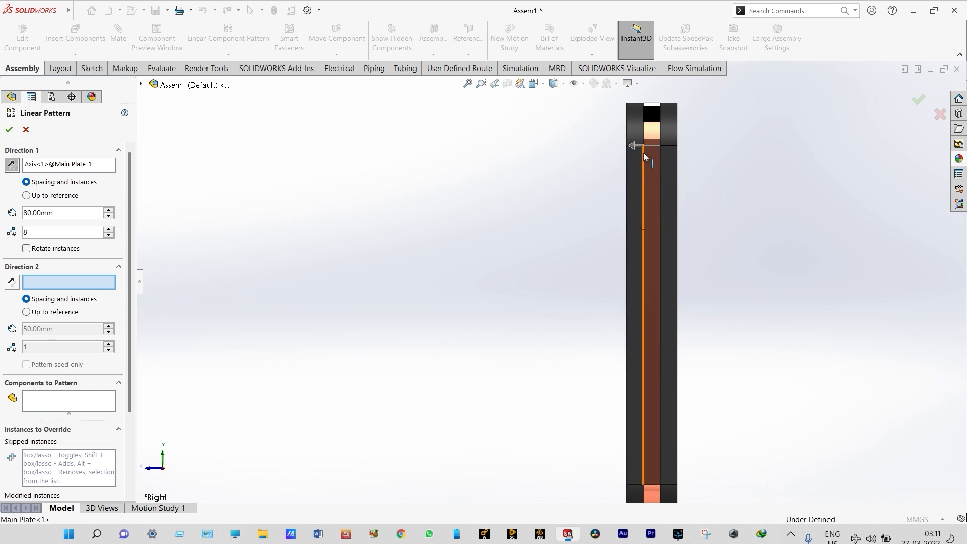
# Step: Set Direction 1 of the linear pattern to 15 instances at 40 mm spacing
pyautogui.click(109, 229)
pyautogui.click(108, 229)
pyautogui.click(108, 230)
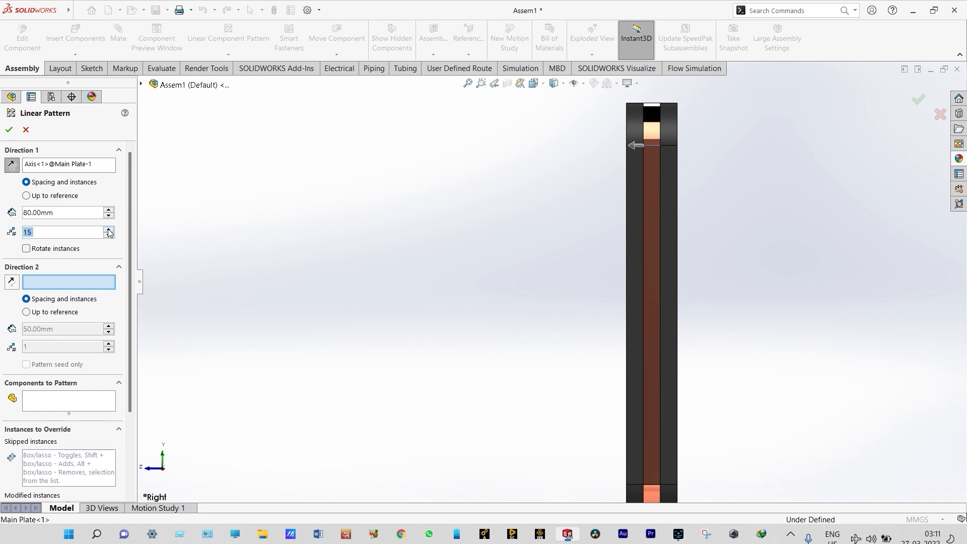
pyautogui.click(109, 215)
pyautogui.click(108, 215)
pyautogui.click(108, 216)
pyautogui.click(109, 216)
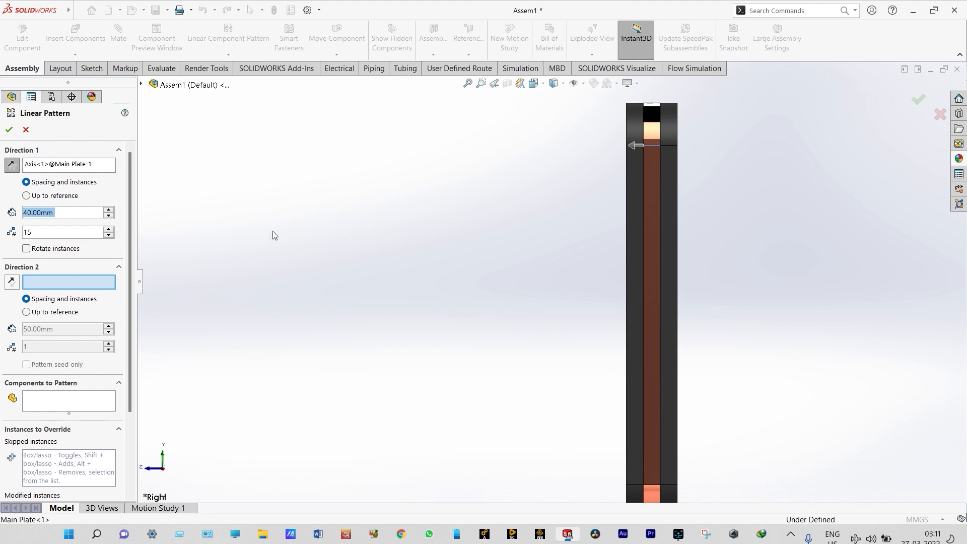
# Step: Choose the main plate as the component to pattern and create the linear pattern
pyautogui.click(84, 406)
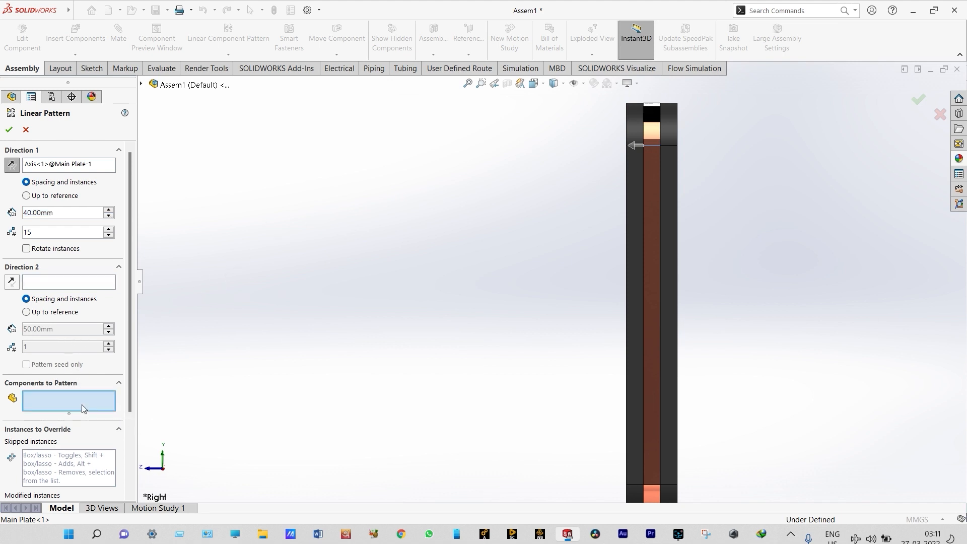
pyautogui.click(654, 258)
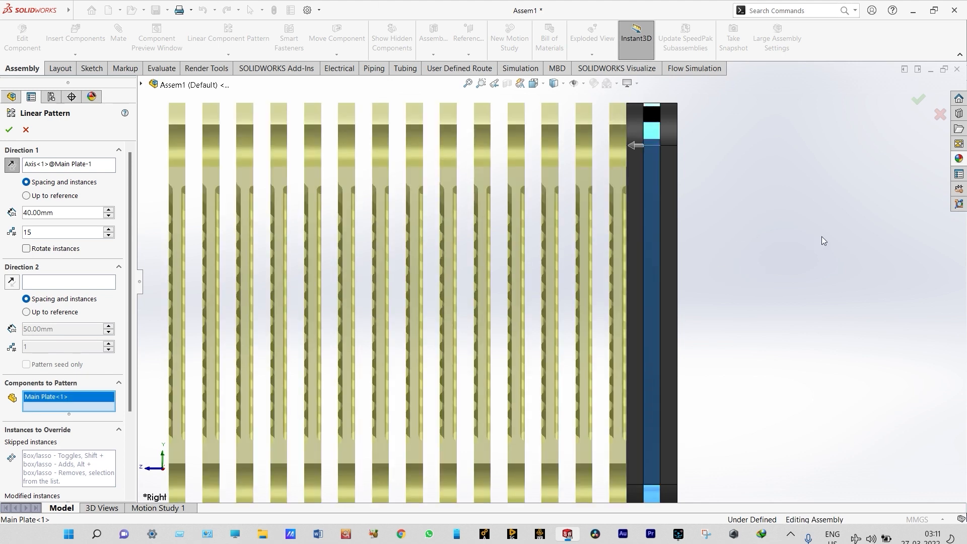
pyautogui.scroll(1, 822, 237)
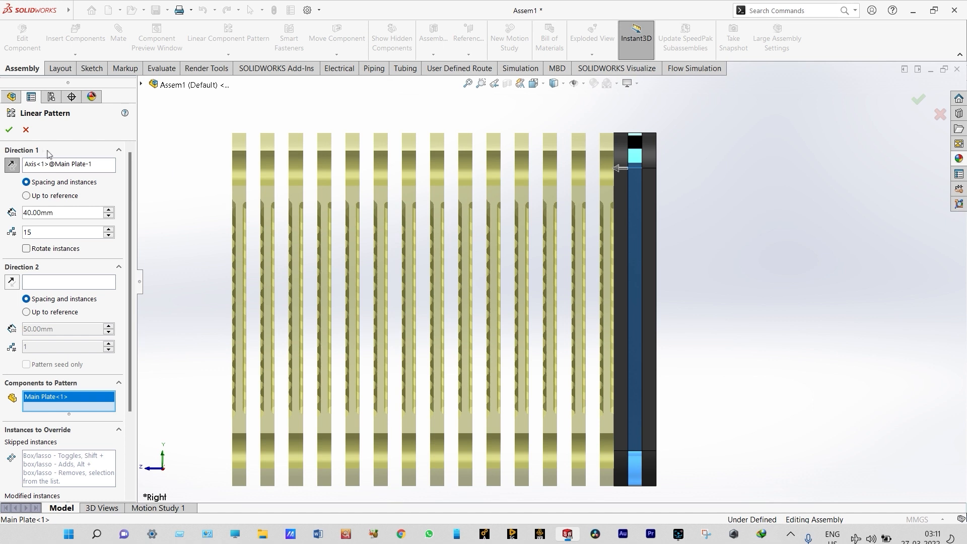
pyautogui.click(9, 130)
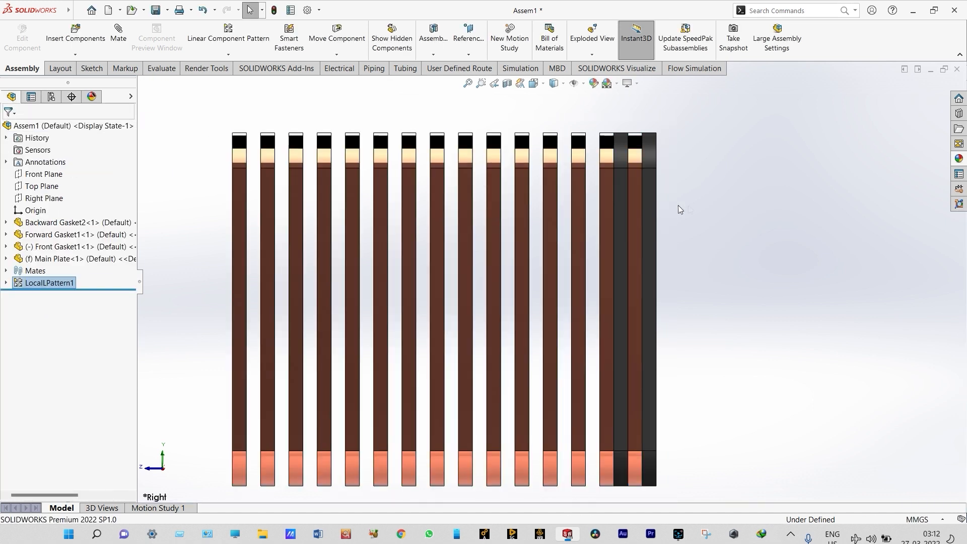
# Step: Start another linear component pattern for Backward Gasket2, using the original main plate's thickness edge as Direction 2, reversed toward the plate stack
pyautogui.scroll(2, 721, 208)
pyautogui.scroll(-2, 594, 216)
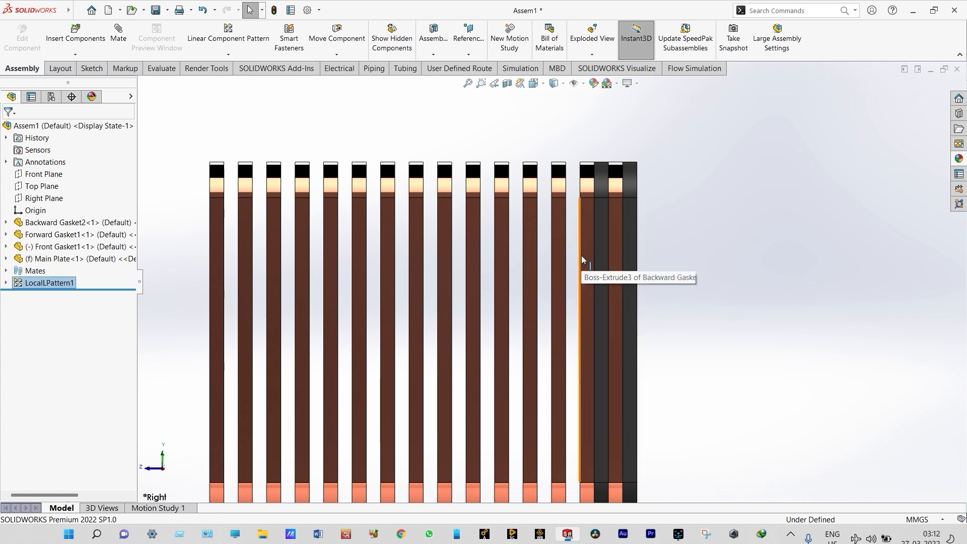
pyautogui.scroll(2, 630, 245)
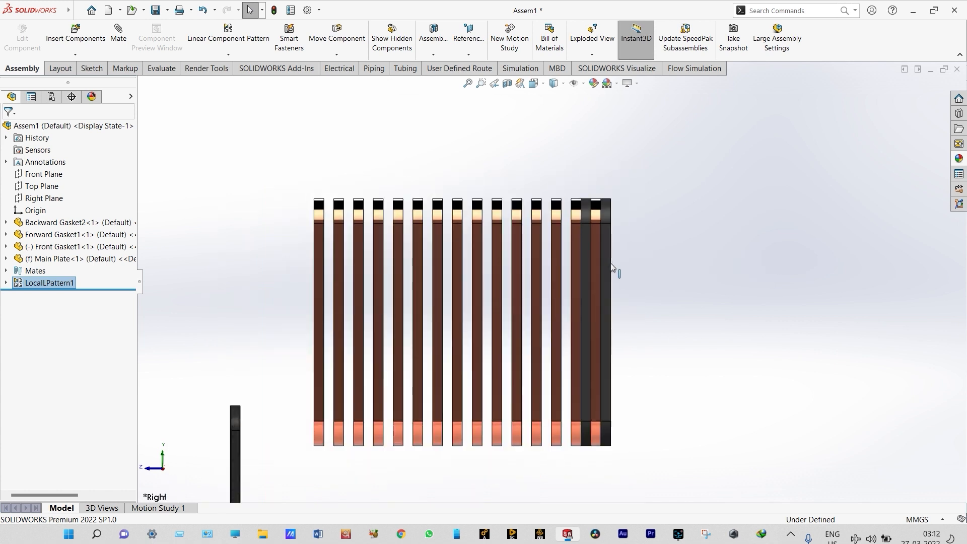
pyautogui.scroll(-2, 610, 265)
pyautogui.scroll(-1, 609, 264)
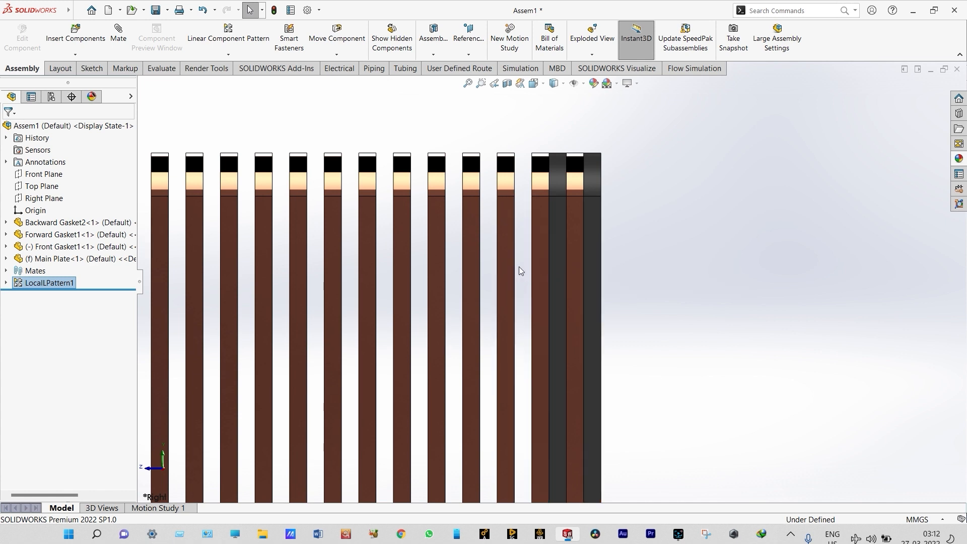
pyautogui.scroll(3, 519, 267)
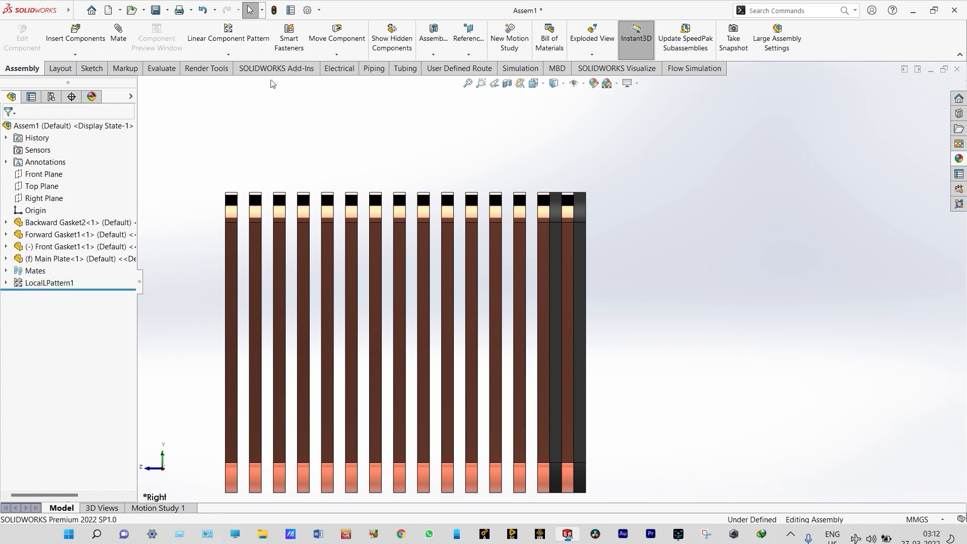
pyautogui.click(257, 40)
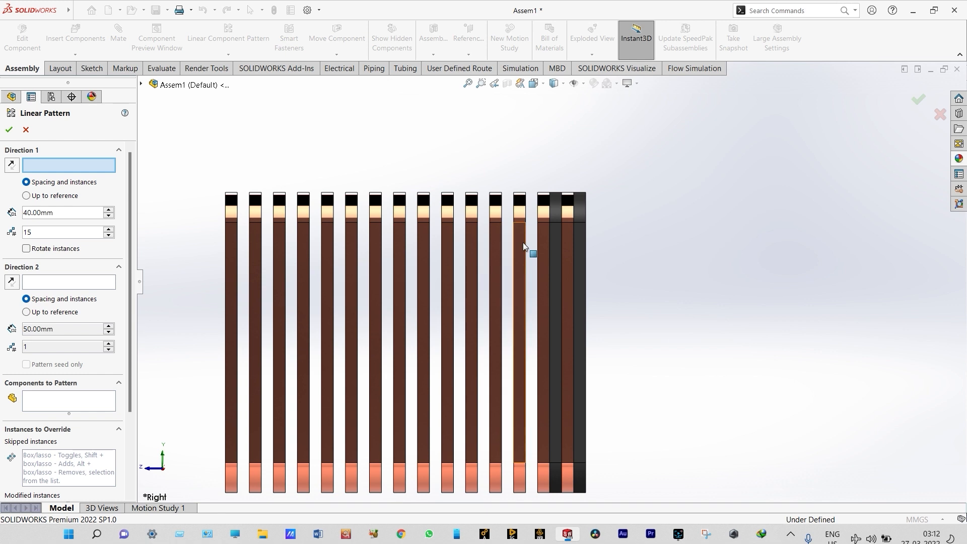
pyautogui.click(569, 222)
pyautogui.click(569, 223)
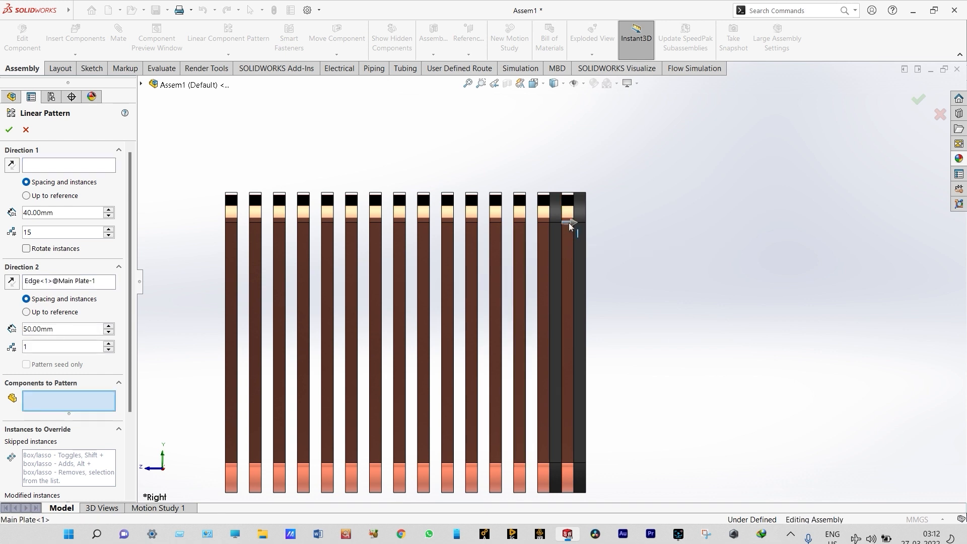
pyautogui.click(11, 166)
pyautogui.click(12, 283)
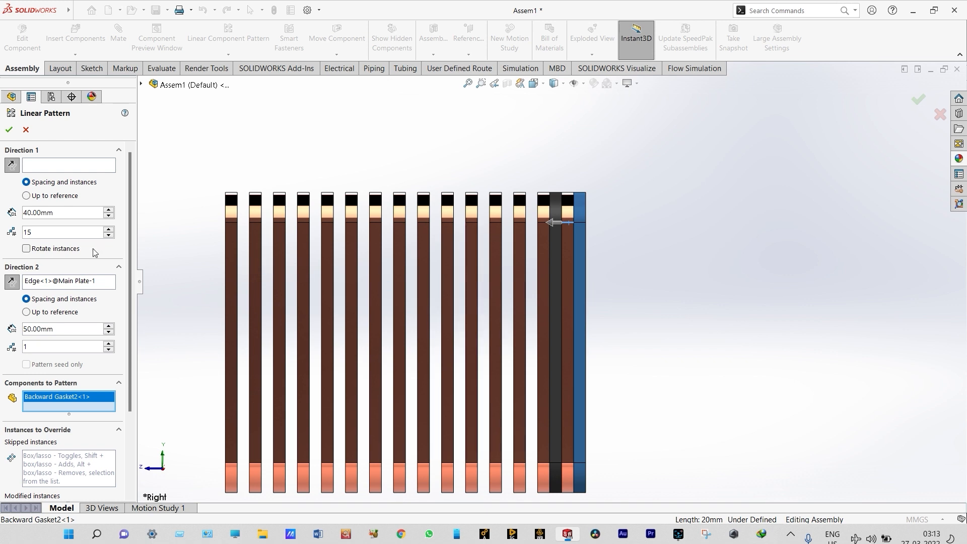
# Step: Set both spacings to 80 mm and Direction 2 to 8 instances, then create the Backward Gasket2 pattern
pyautogui.doubleClick(97, 212)
pyautogui.write('80')
pyautogui.doubleClick(55, 329)
pyautogui.write('80')
pyautogui.press('Tab')
pyautogui.write('8')
pyautogui.press('Return')
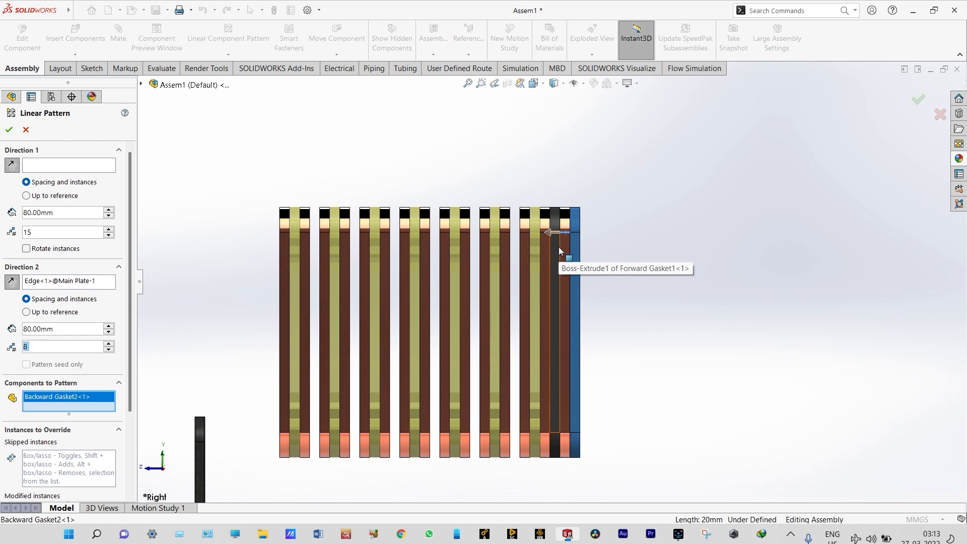
pyautogui.click(9, 131)
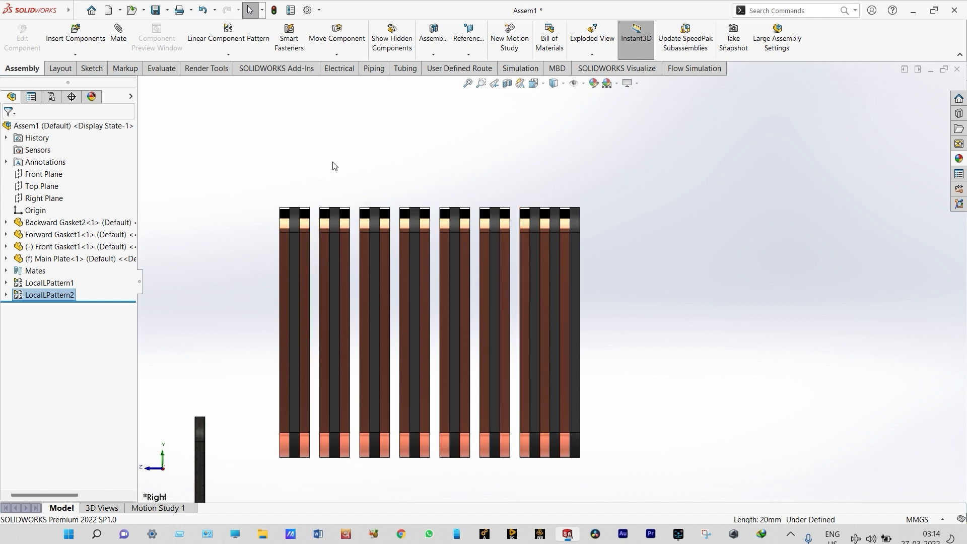
# Step: Start a linear pattern of Forward Gasket1 along the original main plate's thickness edge, with Direction 1 reversed toward the plate stack
pyautogui.click(395, 99)
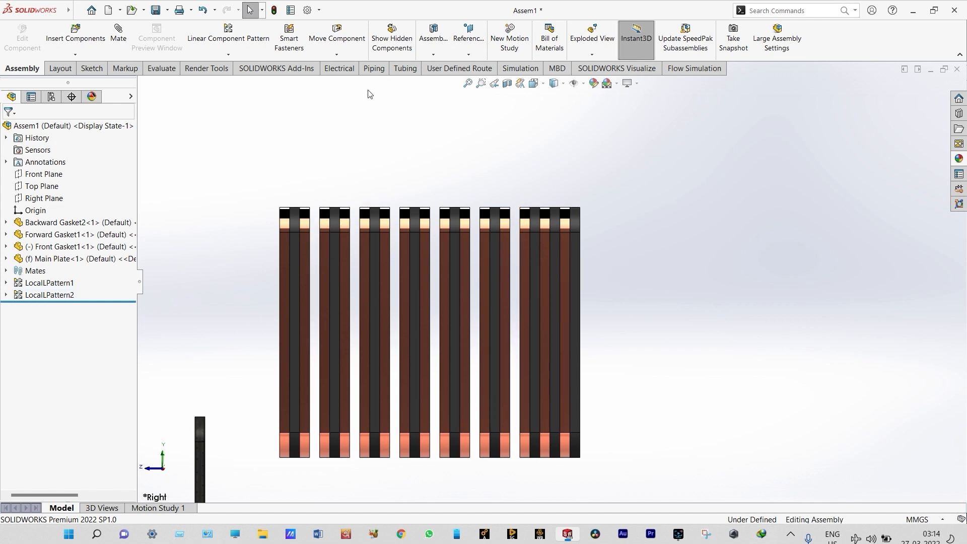
pyautogui.click(232, 43)
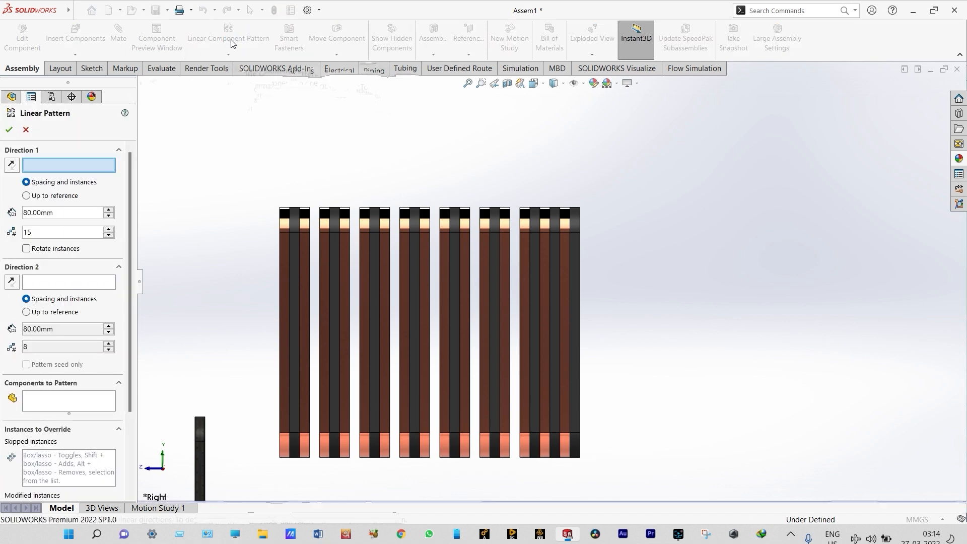
pyautogui.click(564, 232)
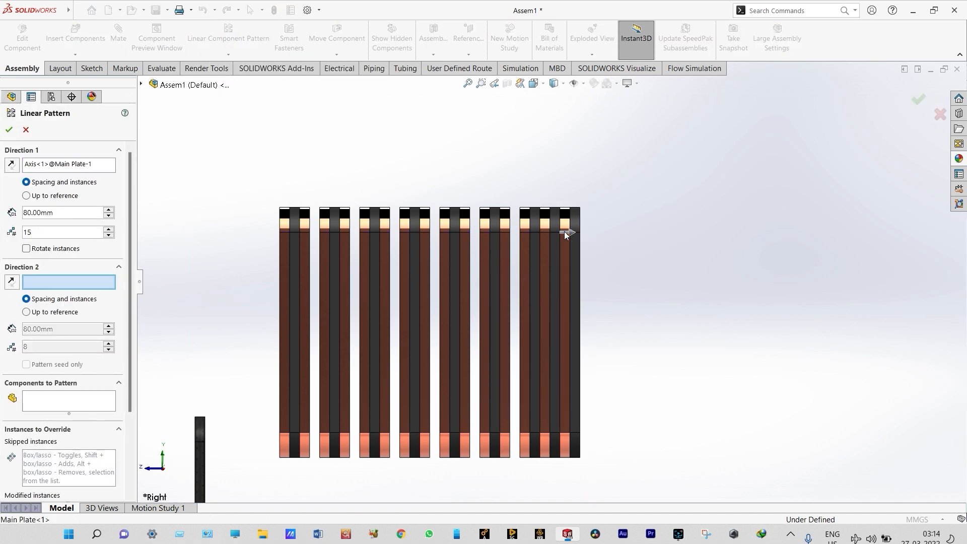
pyautogui.click(11, 282)
pyautogui.click(12, 166)
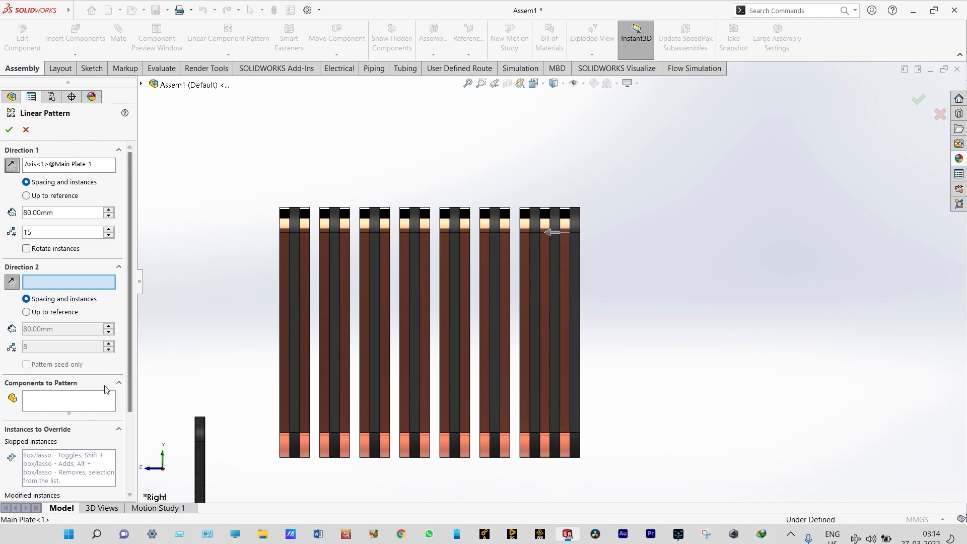
pyautogui.click(91, 401)
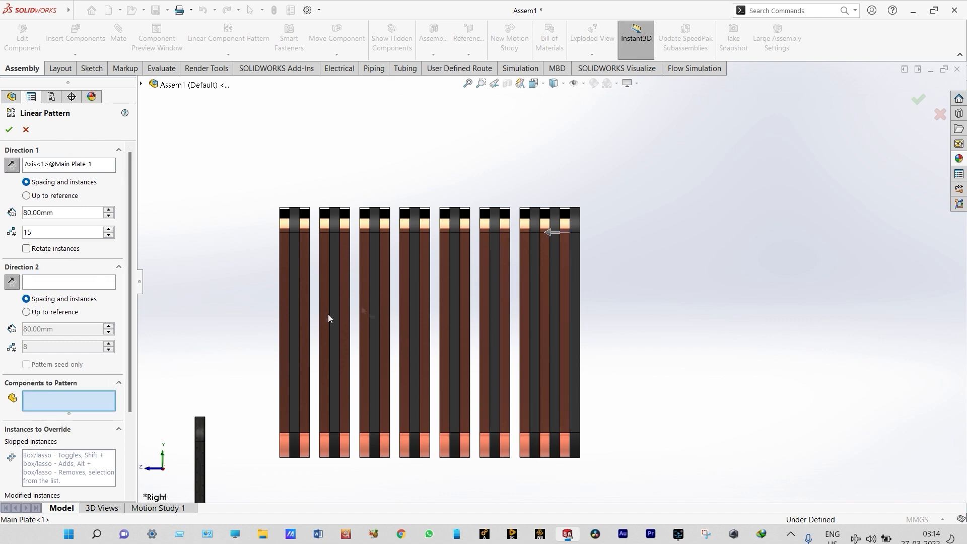
pyautogui.click(554, 256)
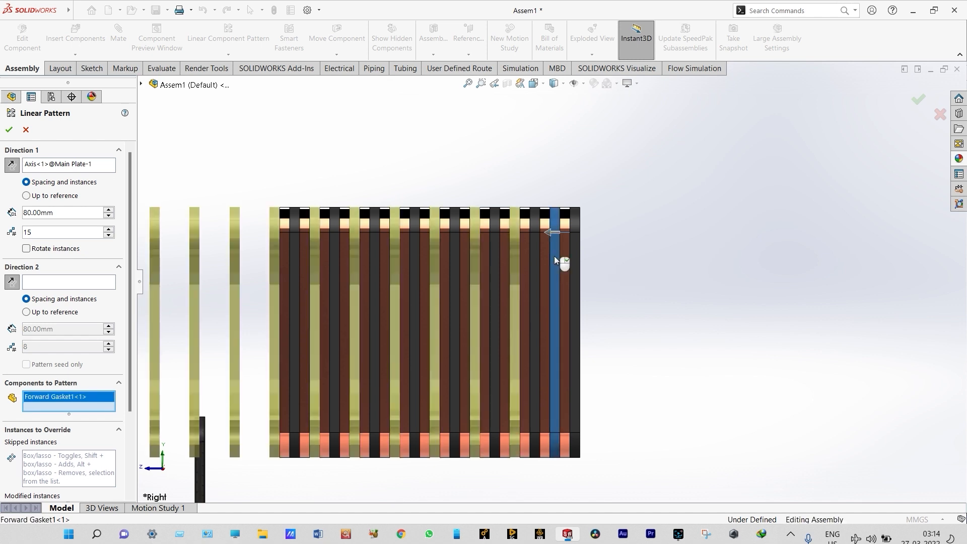
# Step: Reduce the Forward Gasket1 pattern to 8 instances and create it
pyautogui.click(108, 236)
pyautogui.click(108, 235)
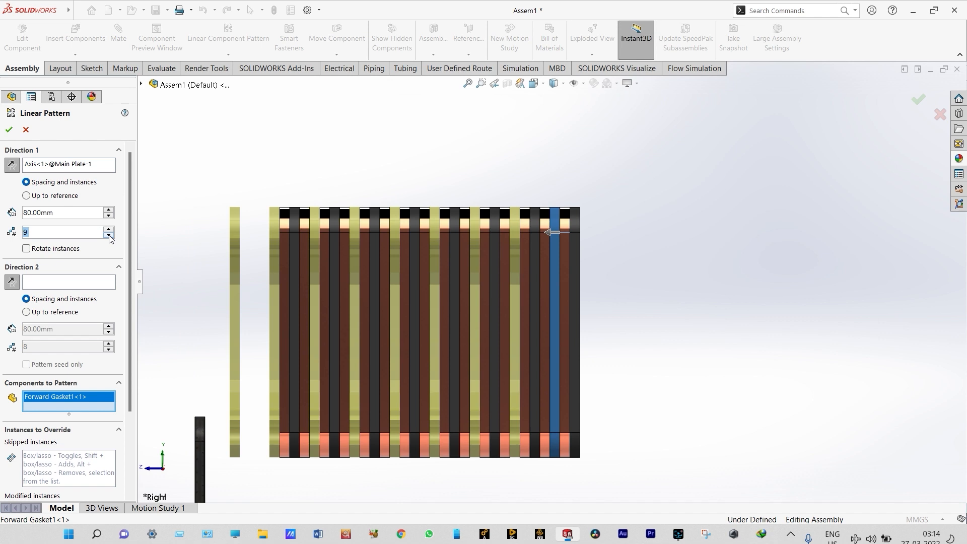
pyautogui.click(109, 235)
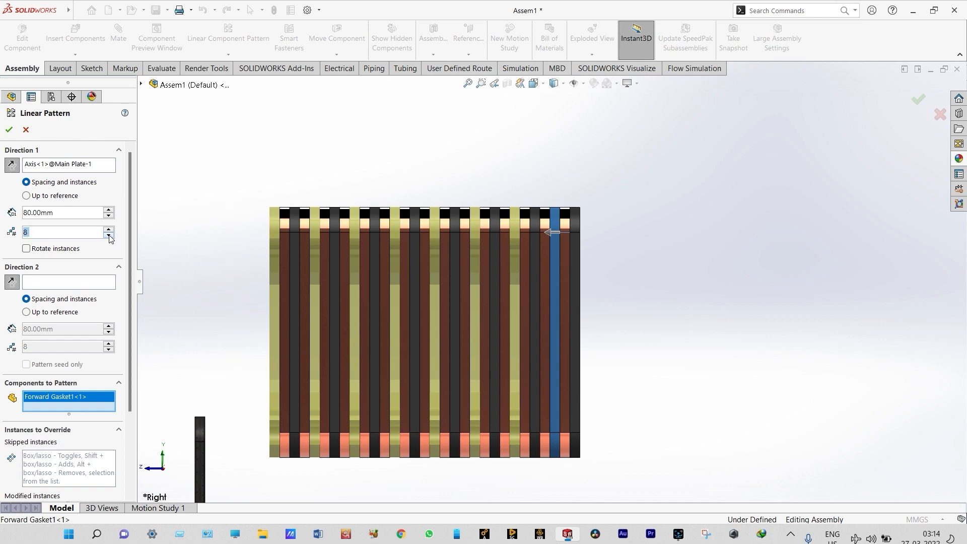
pyautogui.click(10, 130)
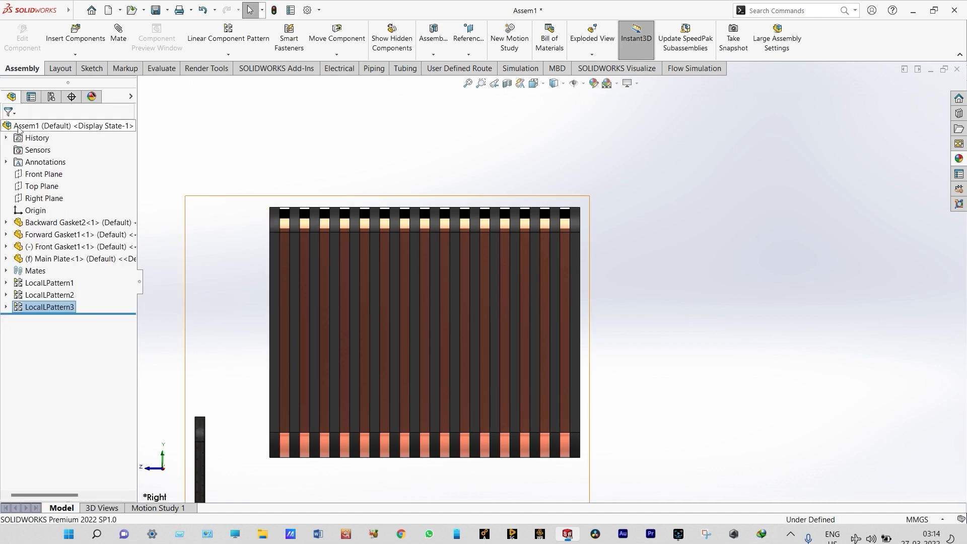
# Step: Examine the patterned stack of plates and gaskets in 3D, including its front port holes, corrugated channels and the separate front gasket
pyautogui.hotkey('ctrl', '7')
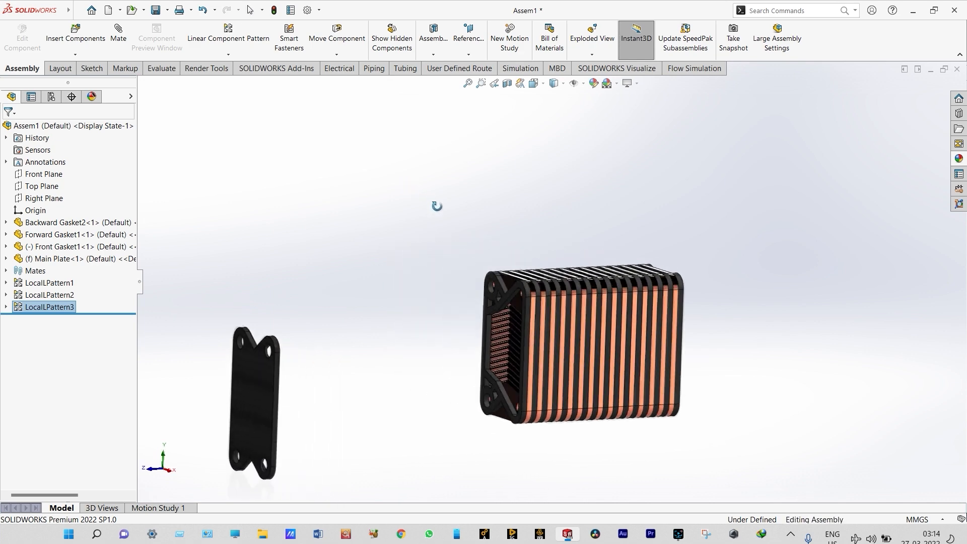
pyautogui.scroll(-2, 633, 329)
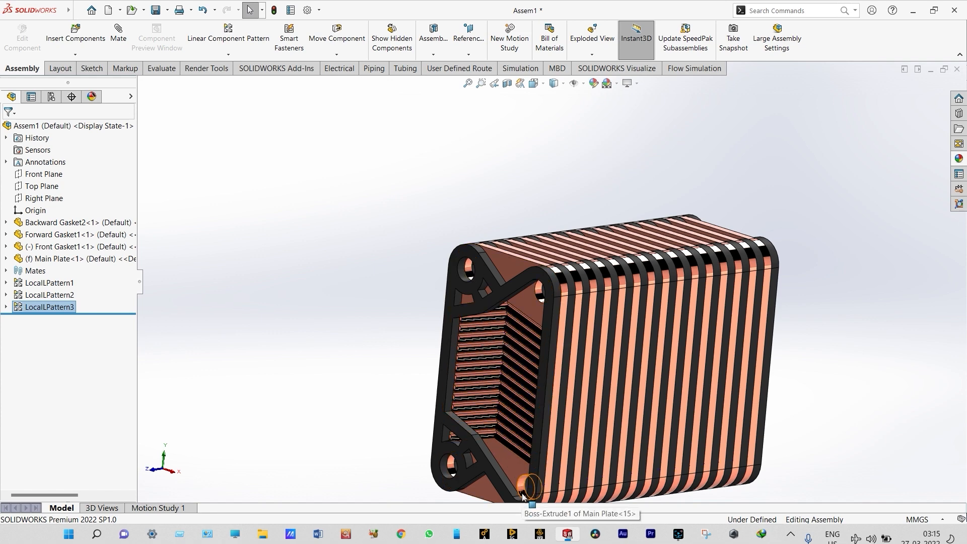
pyautogui.scroll(1, 523, 497)
pyautogui.scroll(-1, 526, 443)
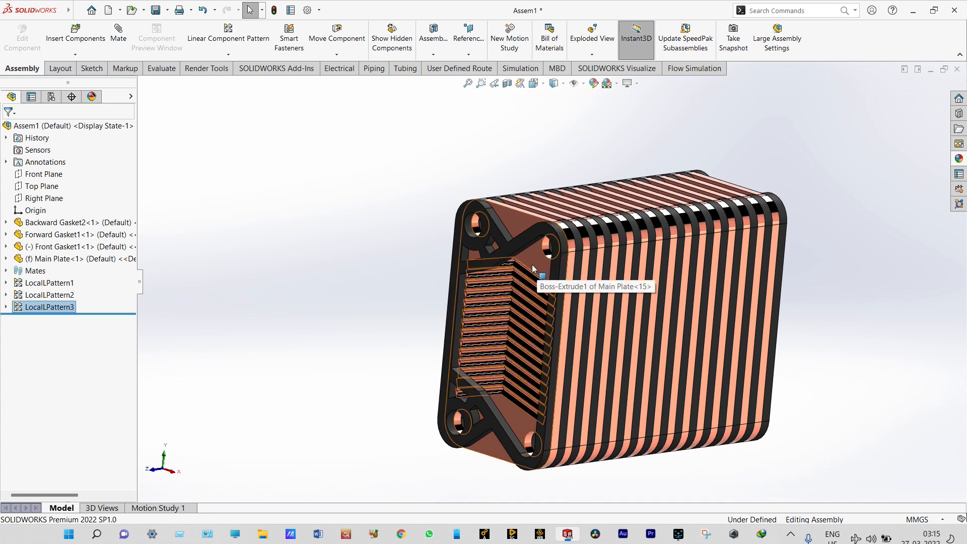
pyautogui.moveTo(532, 265); pyautogui.dragTo(530, 315, button='middle')
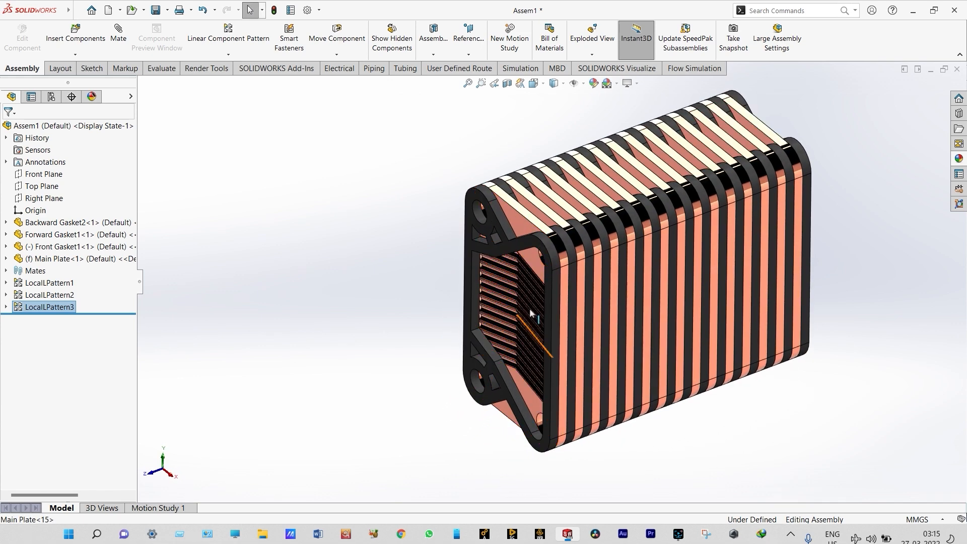
pyautogui.scroll(3, 499, 303)
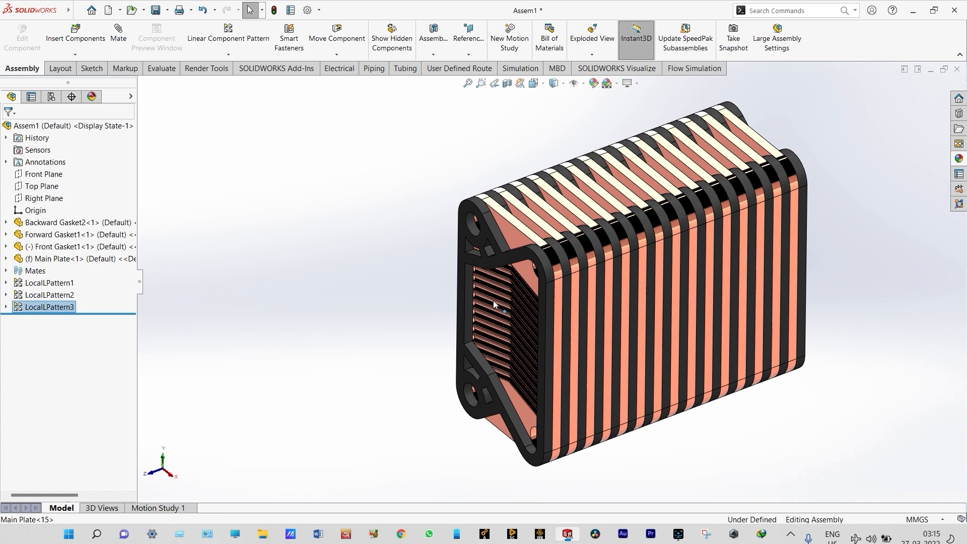
pyautogui.scroll(2, 485, 302)
pyautogui.scroll(-3, 485, 302)
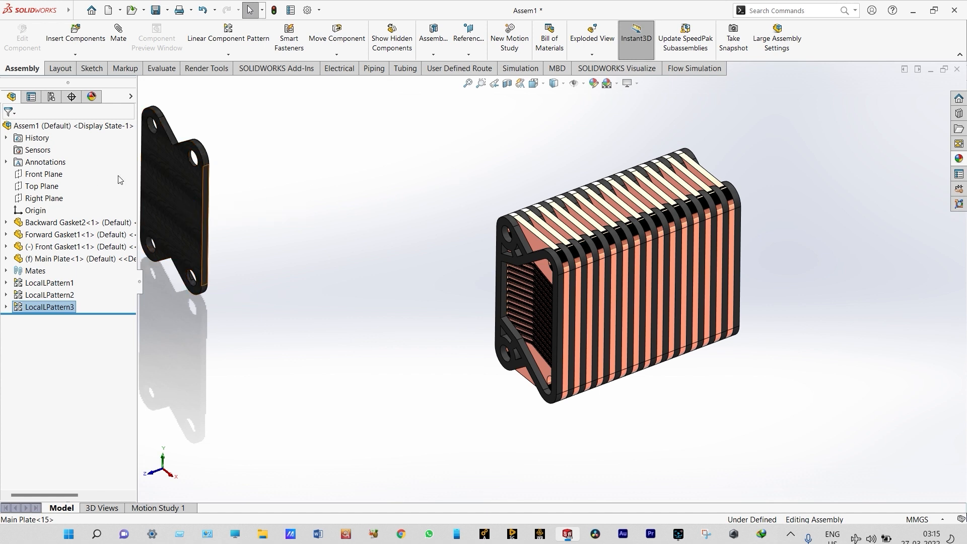
# Step: Move Front Gasket1 closer to the stack and mate its upper port hole concentric with the matching hole of the end Forward Gasket1
pyautogui.moveTo(173, 176); pyautogui.dragTo(352, 313)
pyautogui.scroll(-4, 509, 308)
pyautogui.click(280, 153)
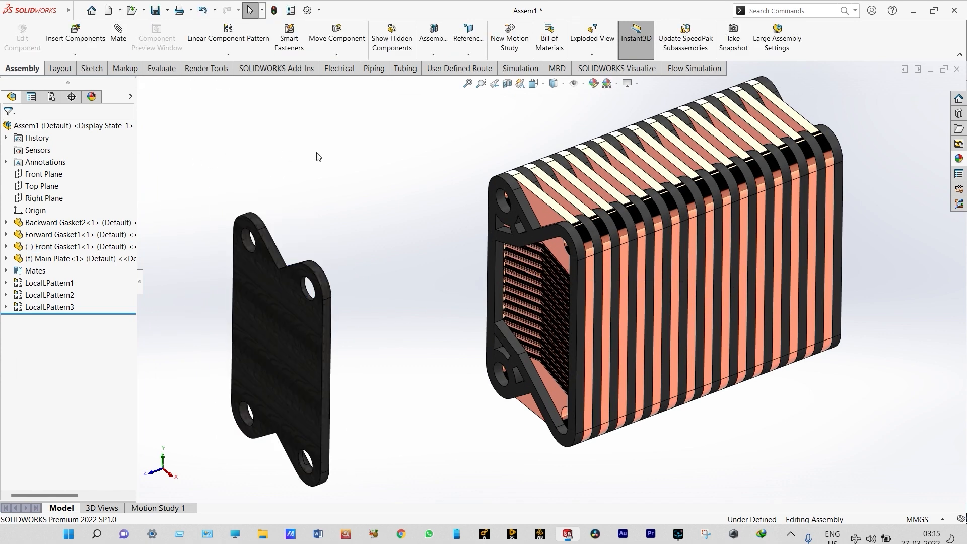
pyautogui.click(117, 32)
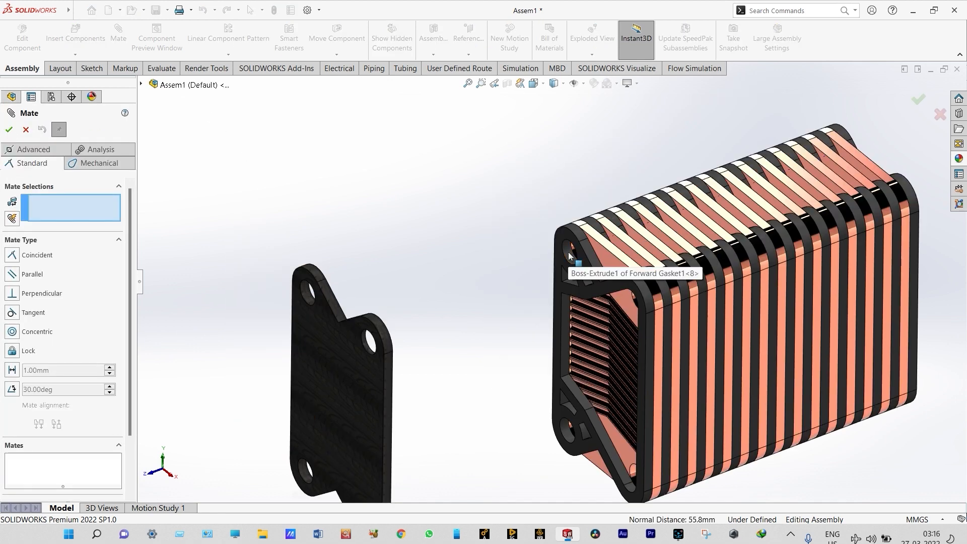
pyautogui.click(571, 255)
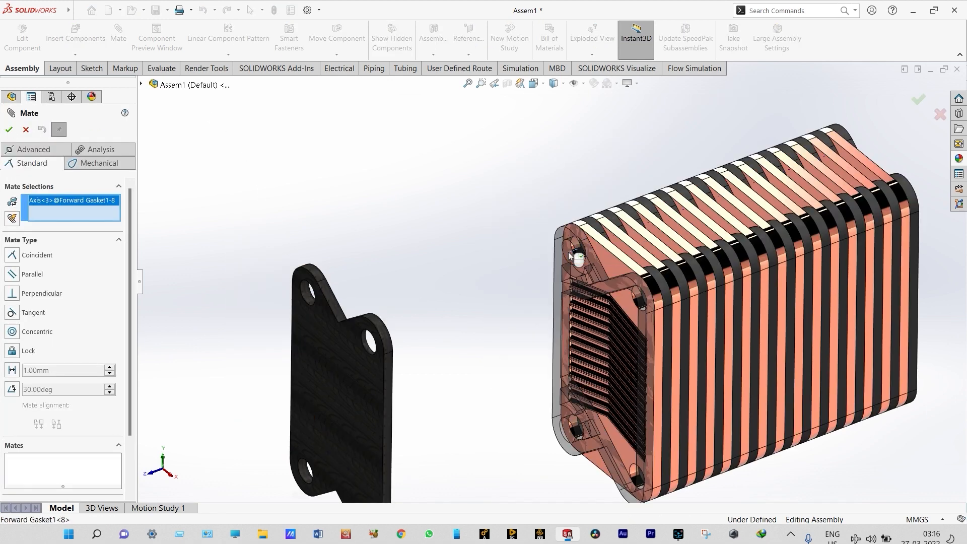
pyautogui.click(305, 299)
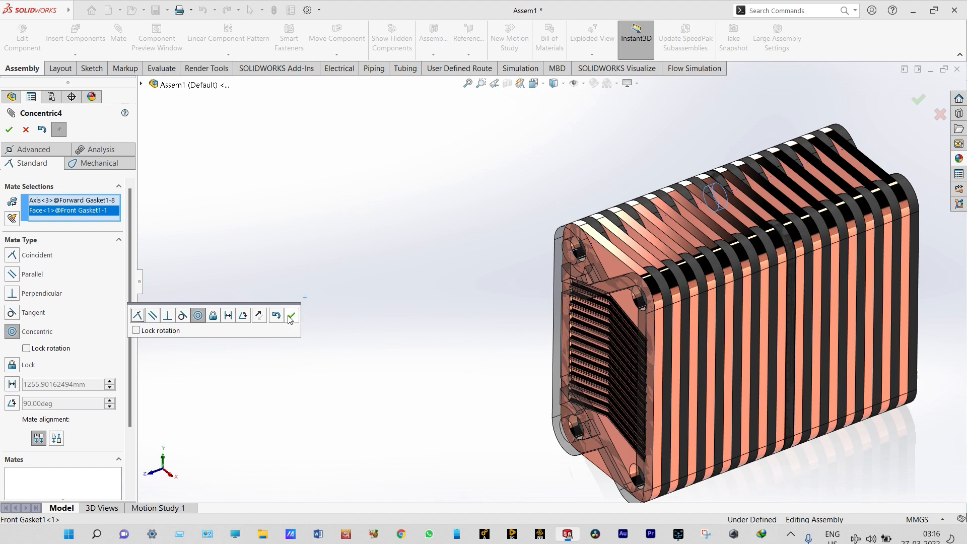
pyautogui.click(291, 316)
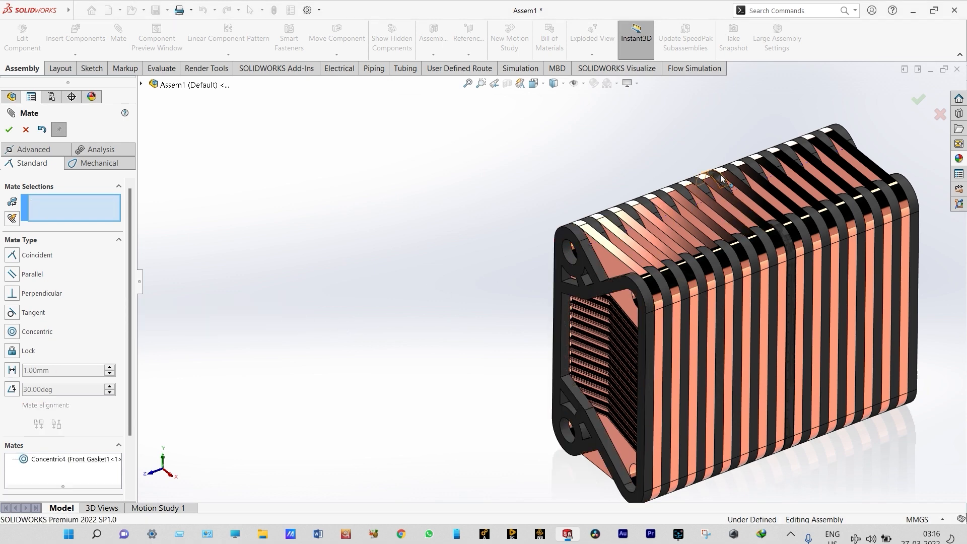
# Step: Pull Front Gasket1 clear of the stack and make its inner face coincident with the outer face of the end Forward Gasket1
pyautogui.moveTo(720, 179); pyautogui.dragTo(382, 305)
pyautogui.scroll(-3, 563, 247)
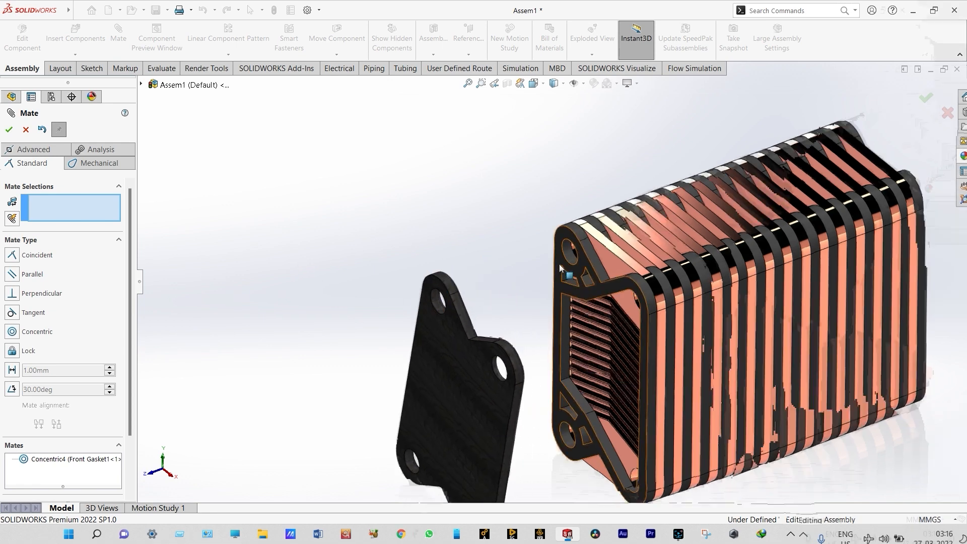
pyautogui.click(564, 228)
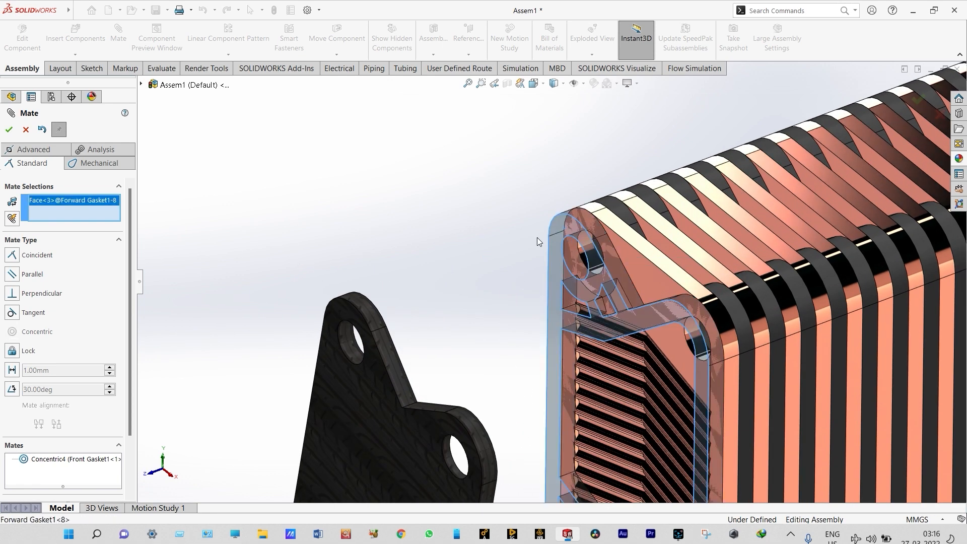
pyautogui.scroll(3, 537, 237)
pyautogui.scroll(3, 552, 312)
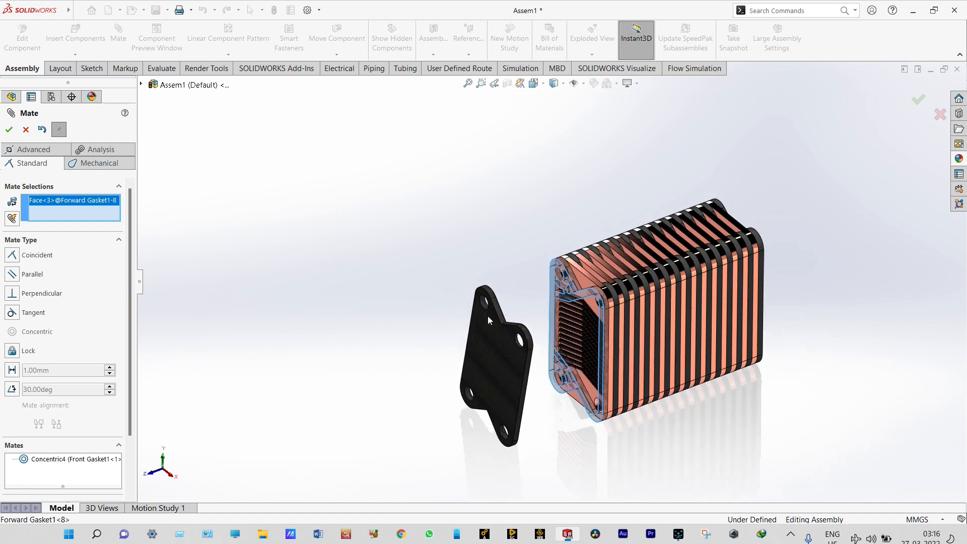
pyautogui.moveTo(554, 463); pyautogui.dragTo(391, 409, button='middle')
pyautogui.scroll(-2, 445, 358)
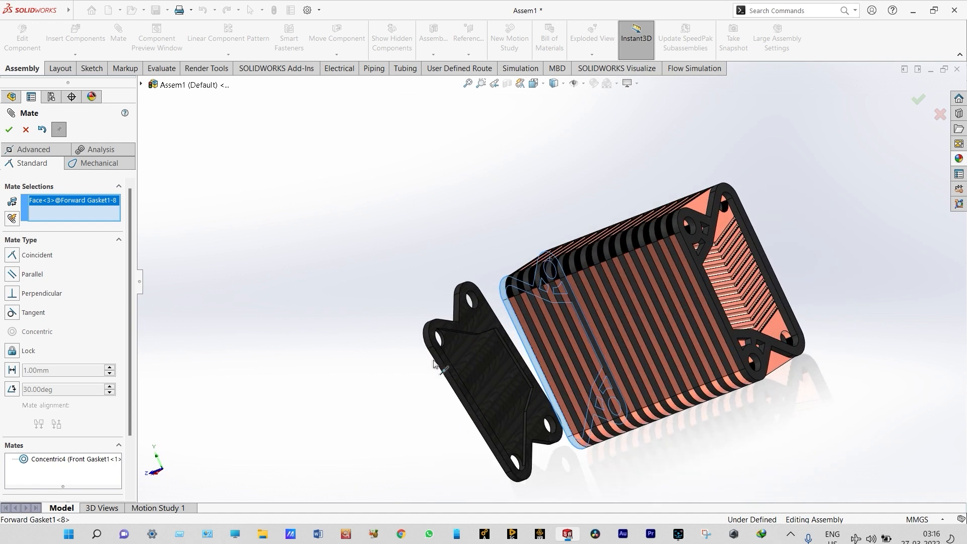
pyautogui.scroll(-5, 444, 358)
pyautogui.click(506, 244)
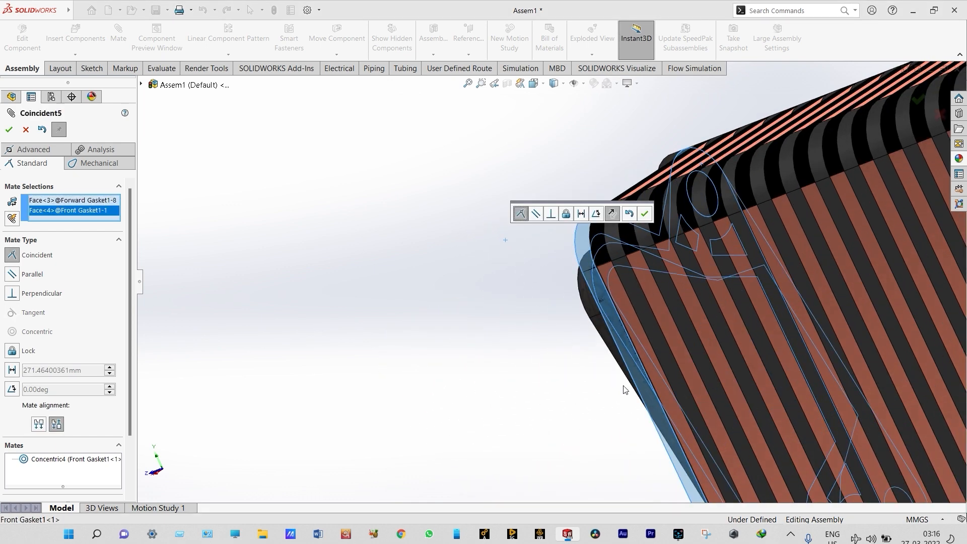
pyautogui.scroll(-3, 624, 389)
pyautogui.click(645, 214)
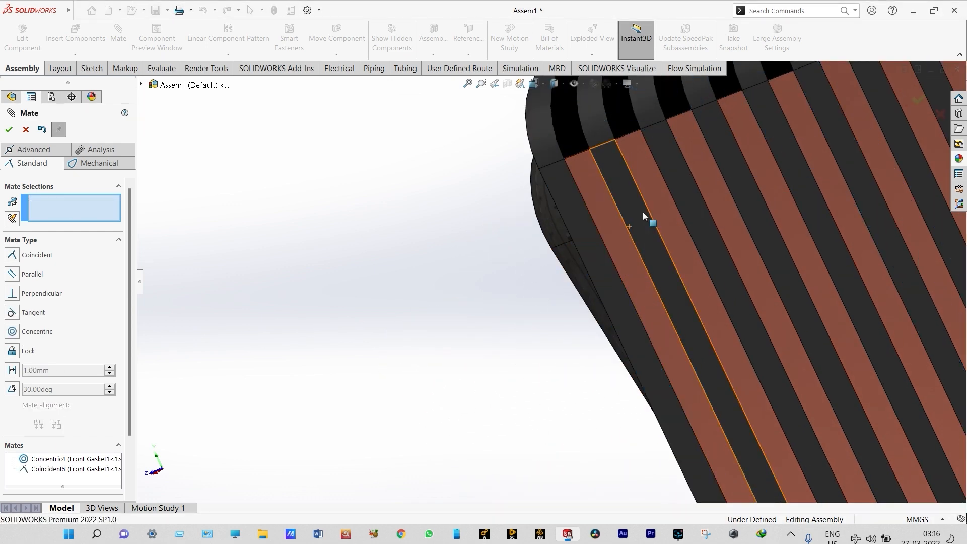
# Step: Align the long side face of Front Gasket1 with the side face of the end Forward Gasket1 using a coincident mate, and finish mating
pyautogui.click(567, 265)
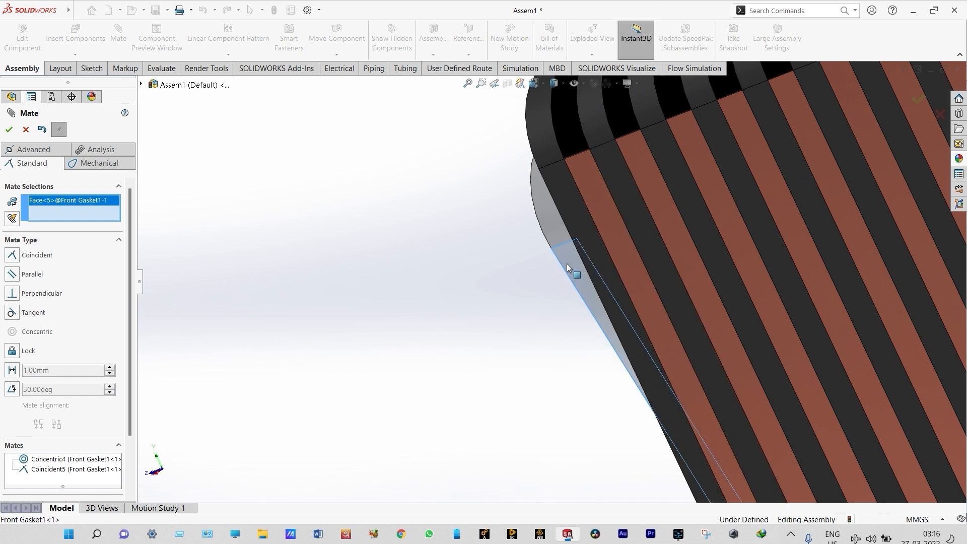
pyautogui.click(582, 228)
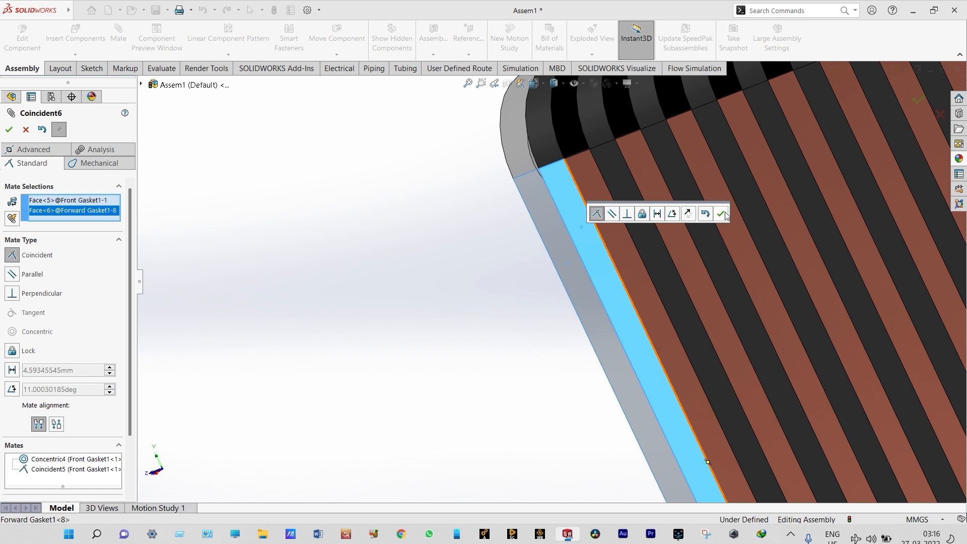
pyautogui.click(722, 214)
pyautogui.moveTo(352, 305); pyautogui.dragTo(433, 292, button='middle')
pyautogui.press('f')
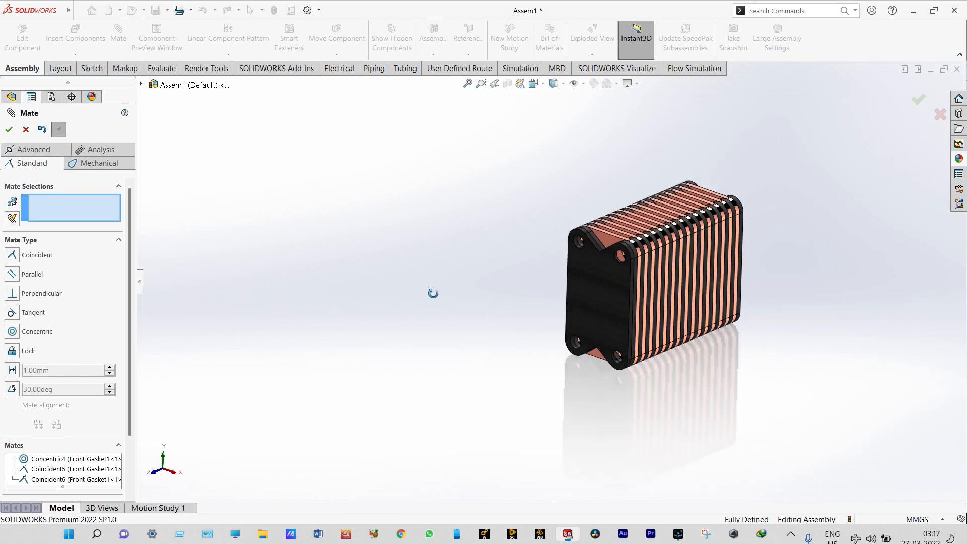
pyautogui.moveTo(590, 272); pyautogui.dragTo(705, 288, button='middle')
pyautogui.scroll(-2, 745, 208)
pyautogui.moveTo(746, 208); pyautogui.dragTo(816, 169, button='middle')
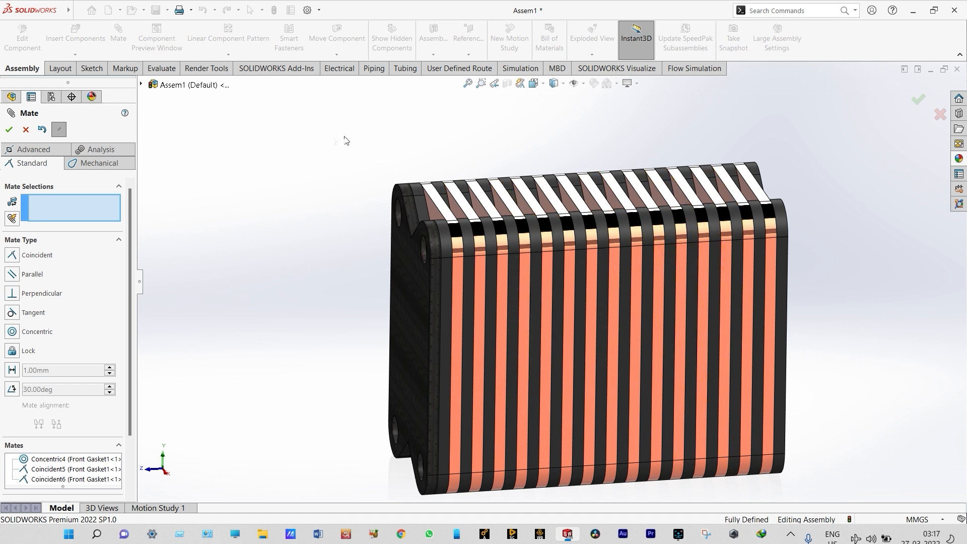
pyautogui.click(10, 130)
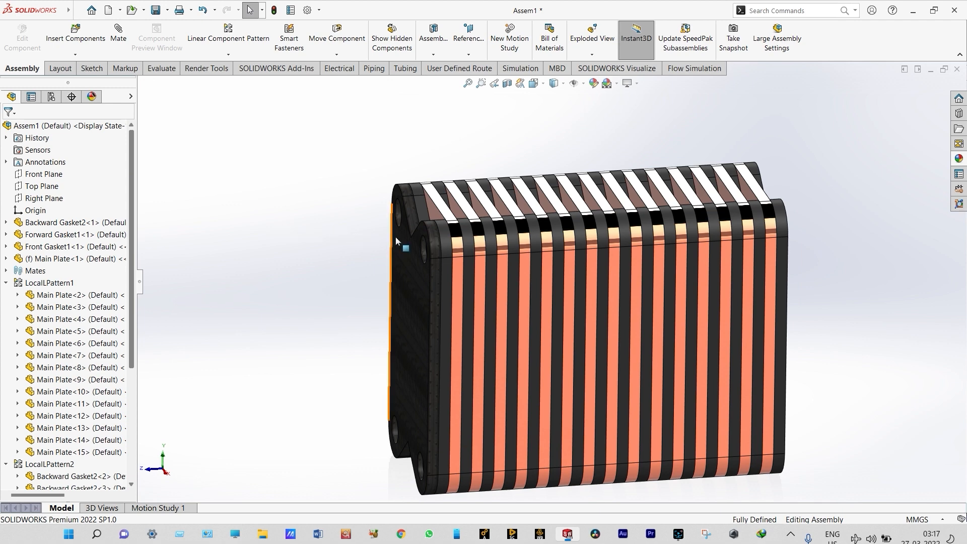
# Step: Place a copy of Front Gasket1 just beyond the opposite, open end of the plate stack
pyautogui.moveTo(398, 237); pyautogui.dragTo(843, 210)
pyautogui.click(793, 163)
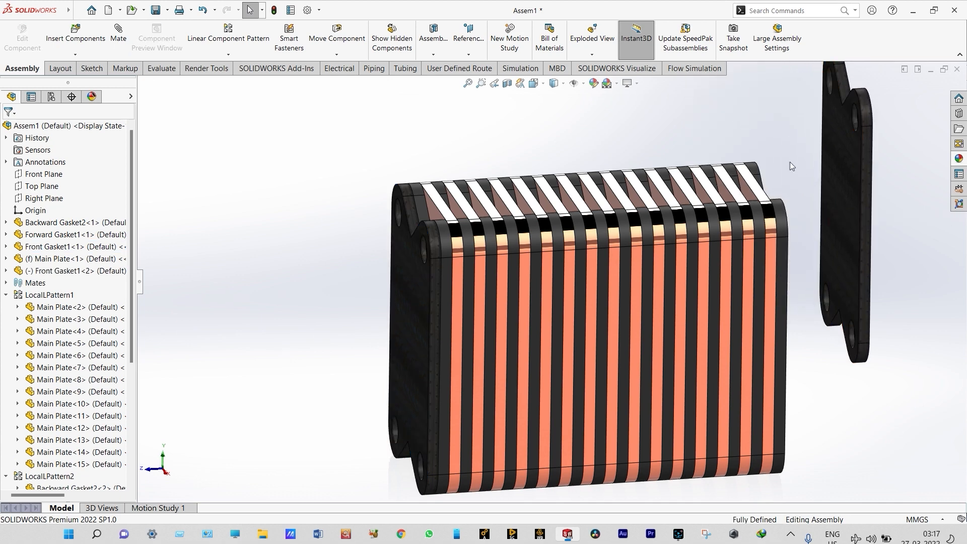
pyautogui.scroll(3, 794, 166)
pyautogui.scroll(-2, 775, 181)
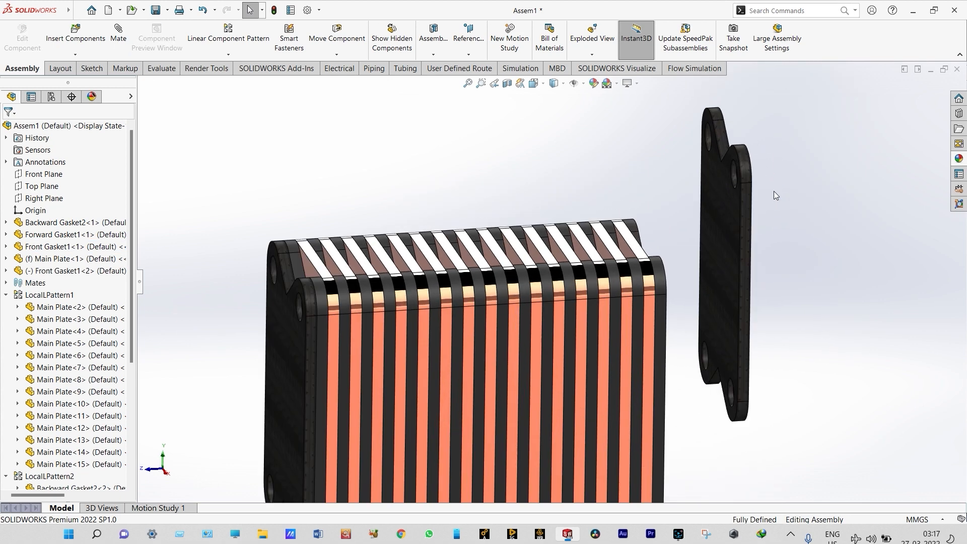
# Step: Rotate the copied front gasket freely to turn it around, and move it farther from the stack's open end
pyautogui.moveTo(774, 192); pyautogui.dragTo(731, 222, button='middle')
pyautogui.scroll(-2, 731, 222)
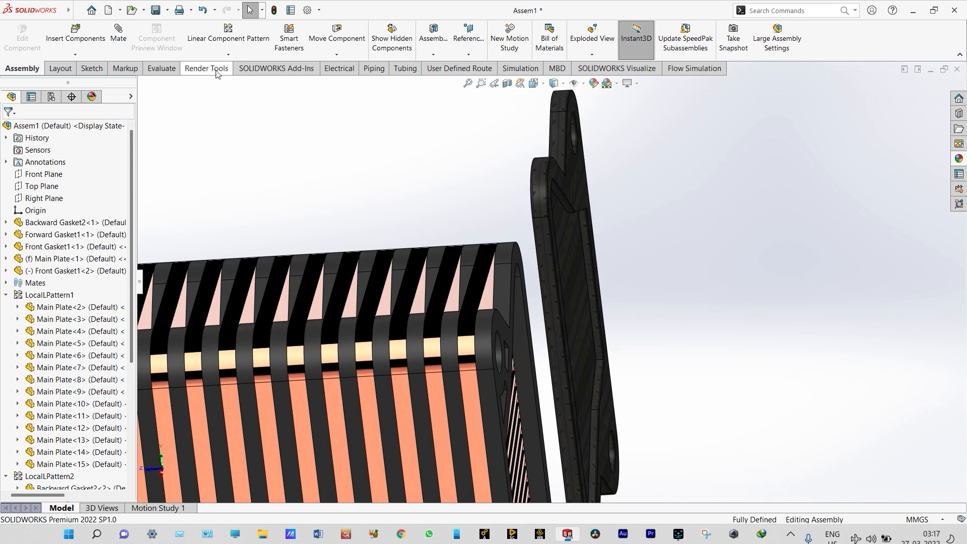
pyautogui.click(333, 58)
pyautogui.click(334, 77)
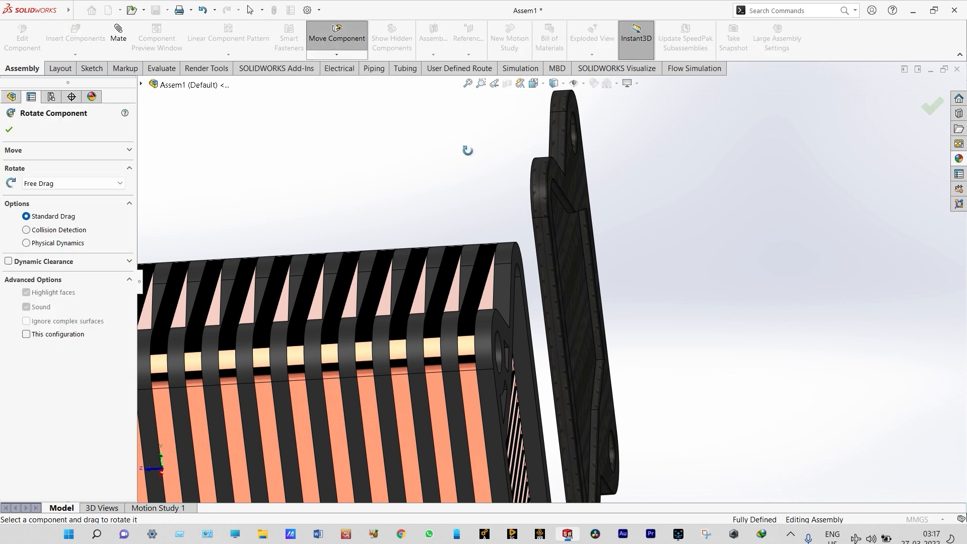
pyautogui.moveTo(532, 206); pyautogui.dragTo(594, 244)
pyautogui.rightClick(636, 247)
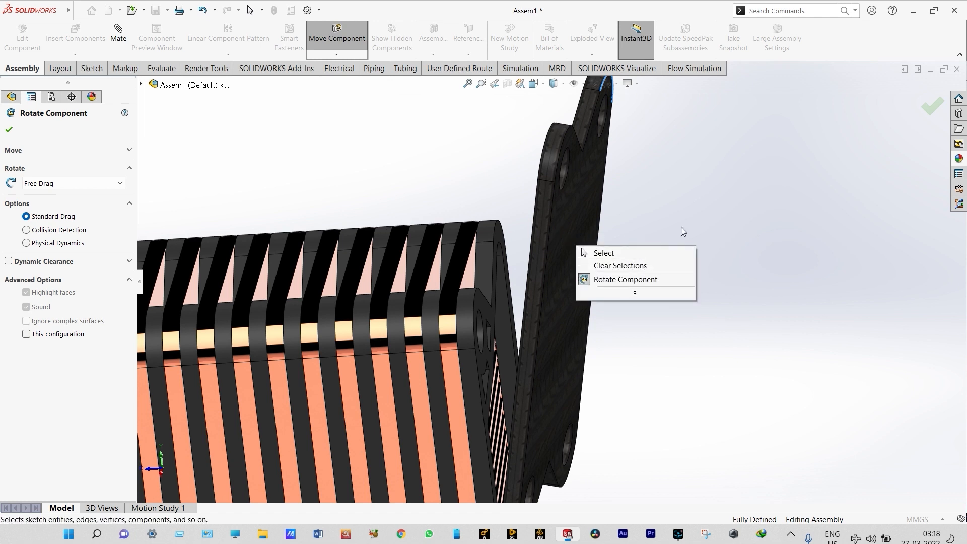
pyautogui.rightClick(654, 247)
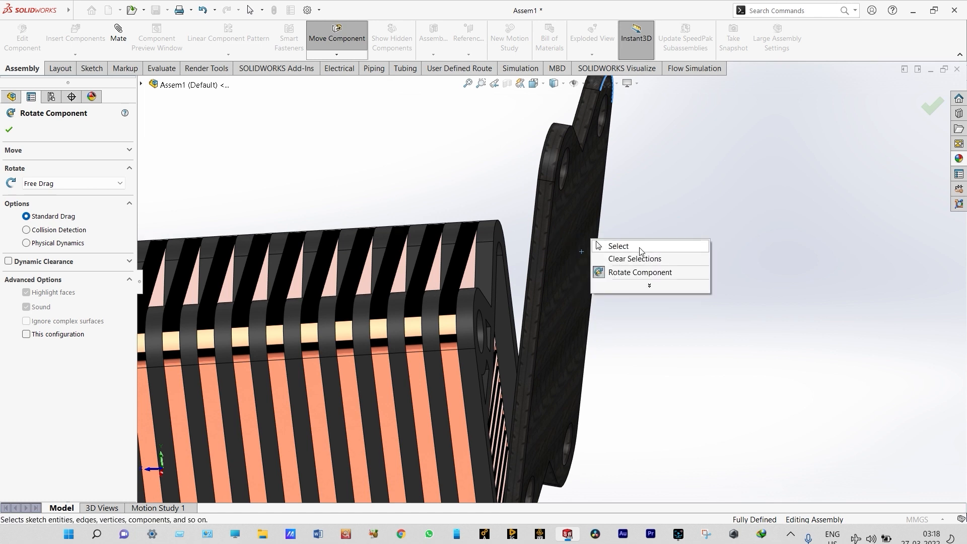
pyautogui.click(640, 248)
pyautogui.moveTo(585, 247); pyautogui.dragTo(739, 265)
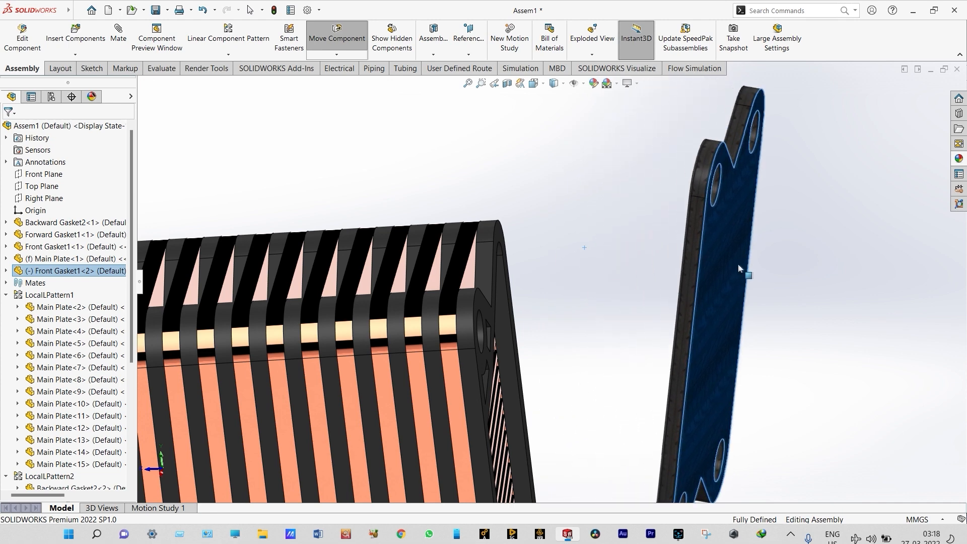
pyautogui.press('Escape')
# Step: Mate a port hole of the copied front gasket concentric with the corresponding corner hole of the end Backward Gasket2
pyautogui.moveTo(593, 302); pyautogui.dragTo(552, 280, button='middle')
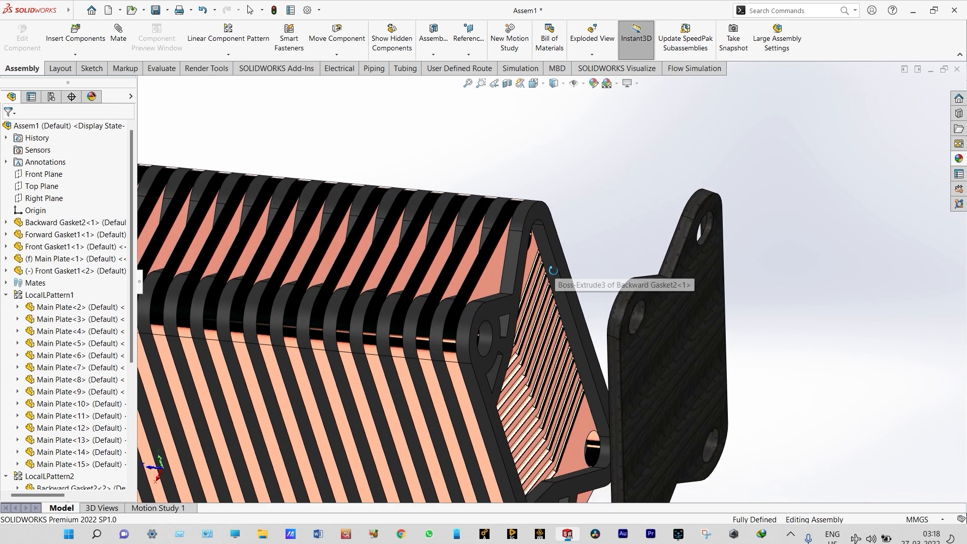
pyautogui.scroll(-5, 579, 262)
pyautogui.moveTo(603, 242); pyautogui.dragTo(670, 264, button='middle')
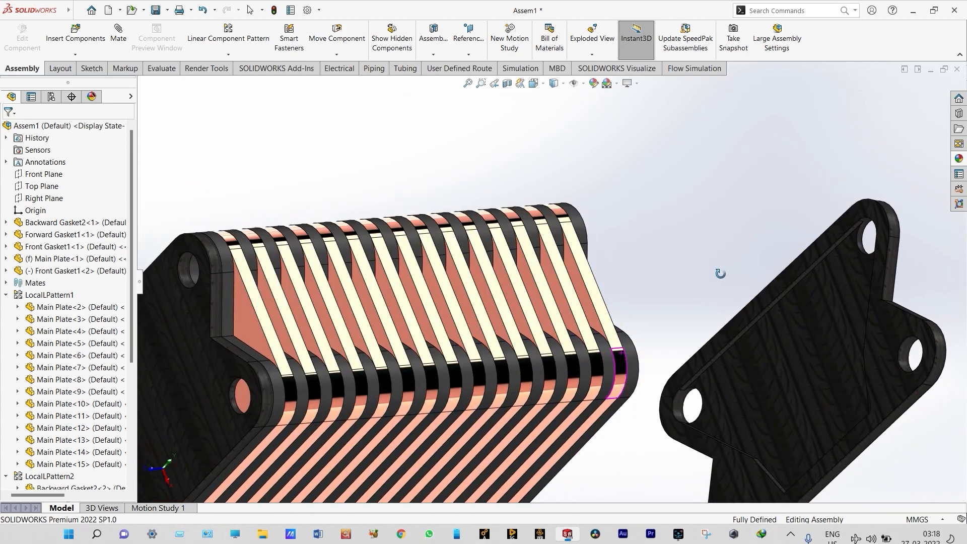
pyautogui.scroll(-3, 717, 266)
pyautogui.scroll(2, 713, 261)
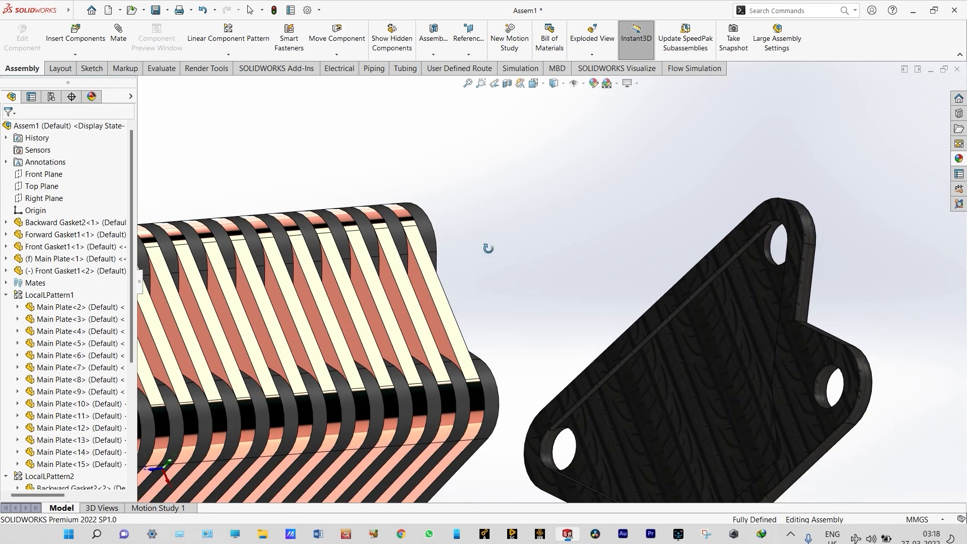
pyautogui.scroll(3, 514, 245)
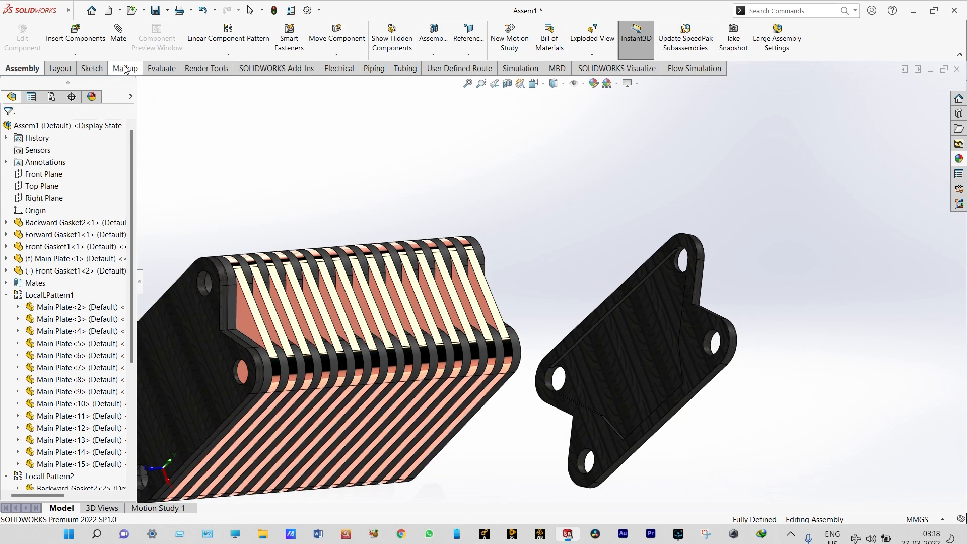
pyautogui.click(124, 40)
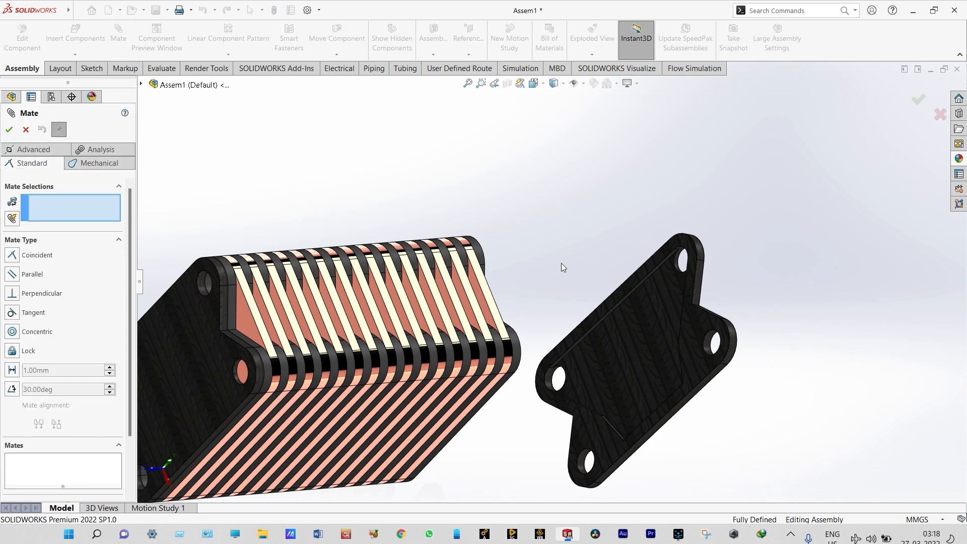
pyautogui.scroll(-5, 706, 333)
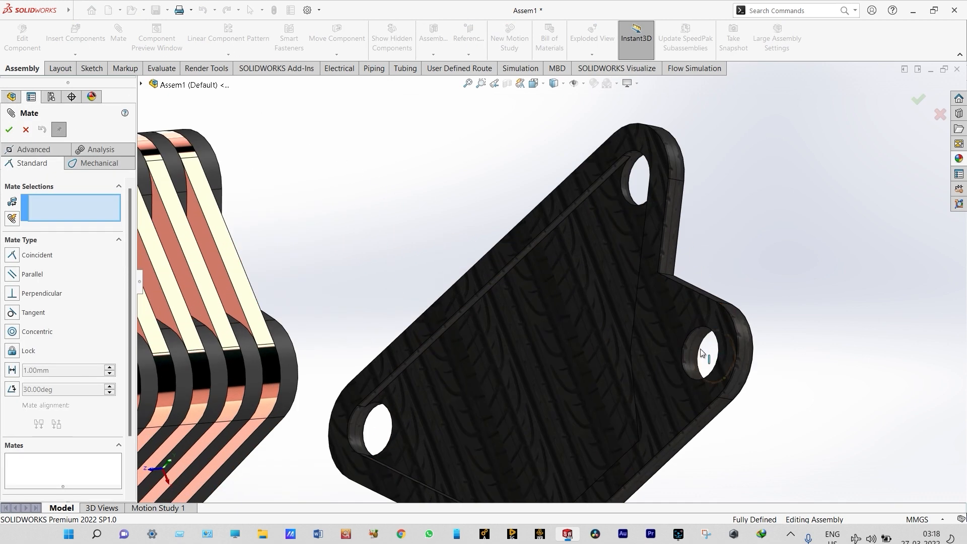
pyautogui.click(695, 353)
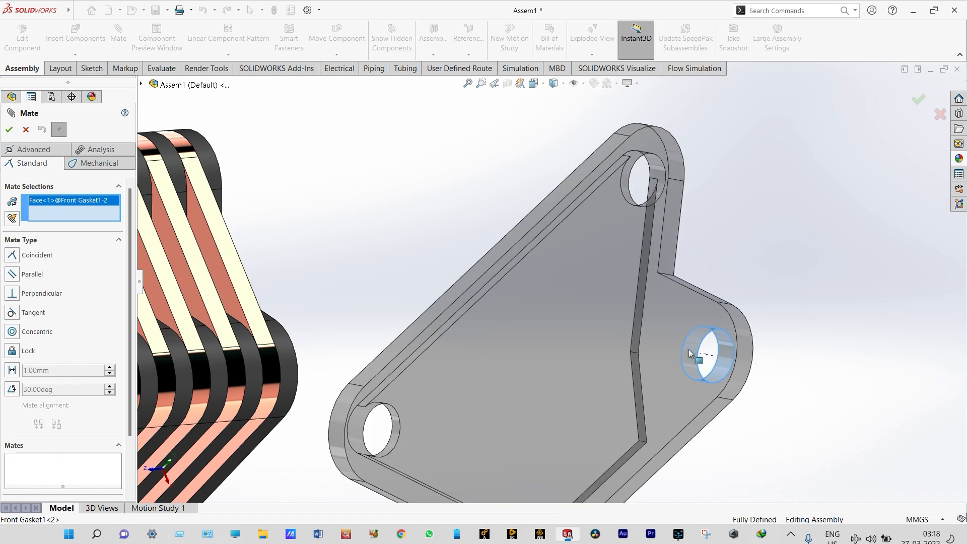
pyautogui.scroll(5, 687, 335)
pyautogui.scroll(3, 636, 267)
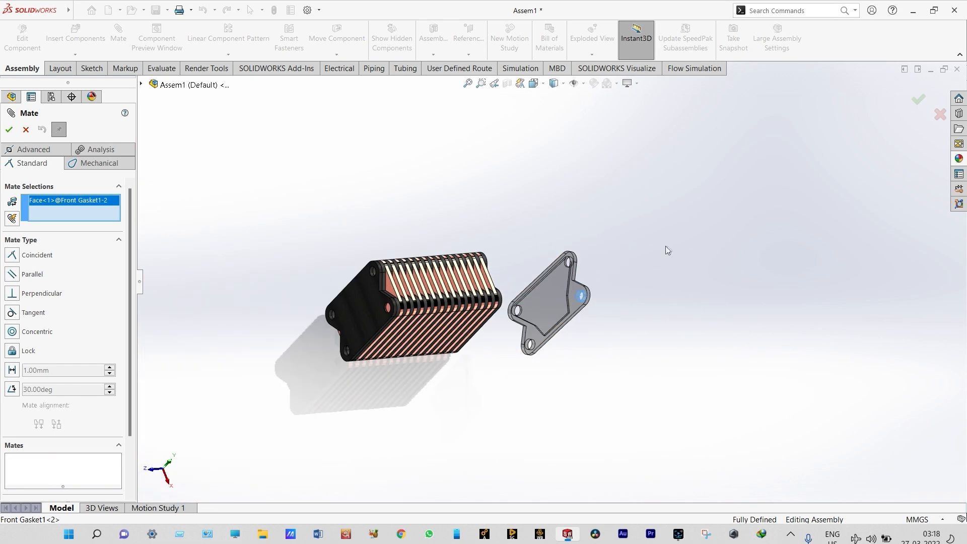
pyautogui.moveTo(666, 288); pyautogui.dragTo(527, 353, button='middle')
pyautogui.scroll(-5, 528, 299)
pyautogui.scroll(-4, 527, 300)
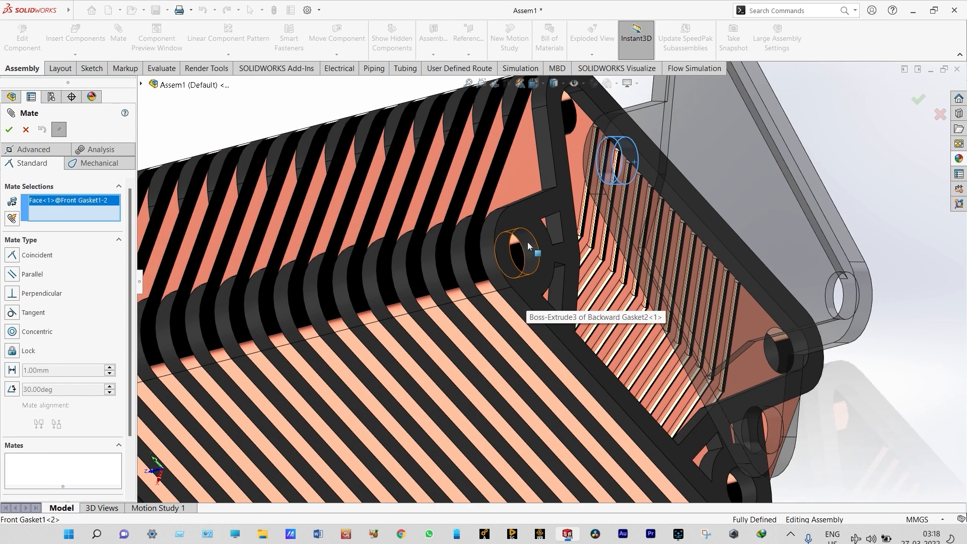
pyautogui.click(527, 300)
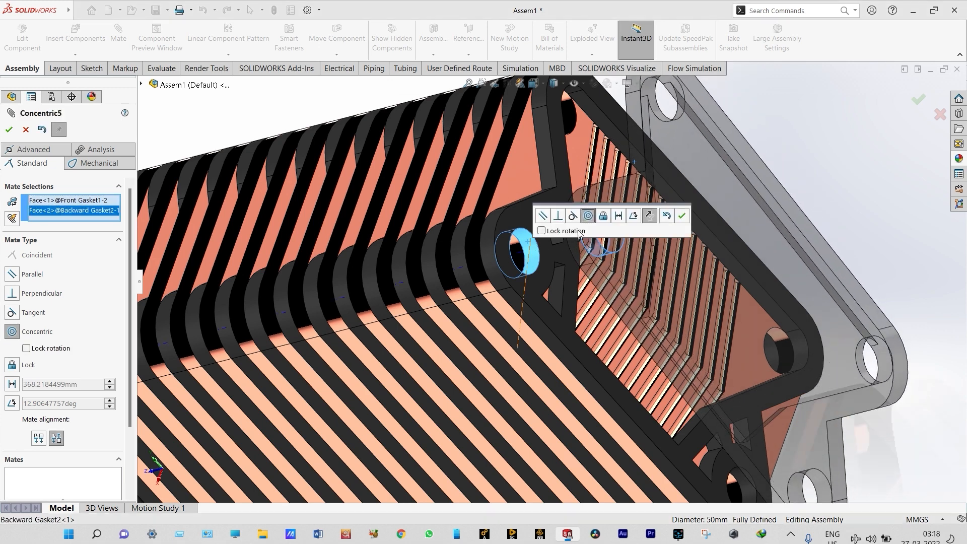
pyautogui.click(682, 215)
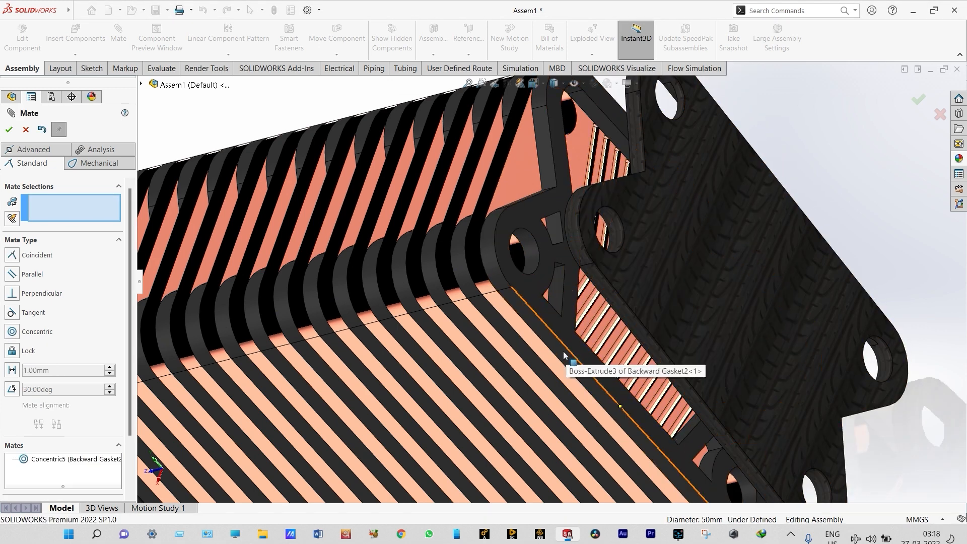
# Step: Mate the inner face of the copied front gasket coincident with the outer face of the end Backward Gasket2
pyautogui.click(540, 287)
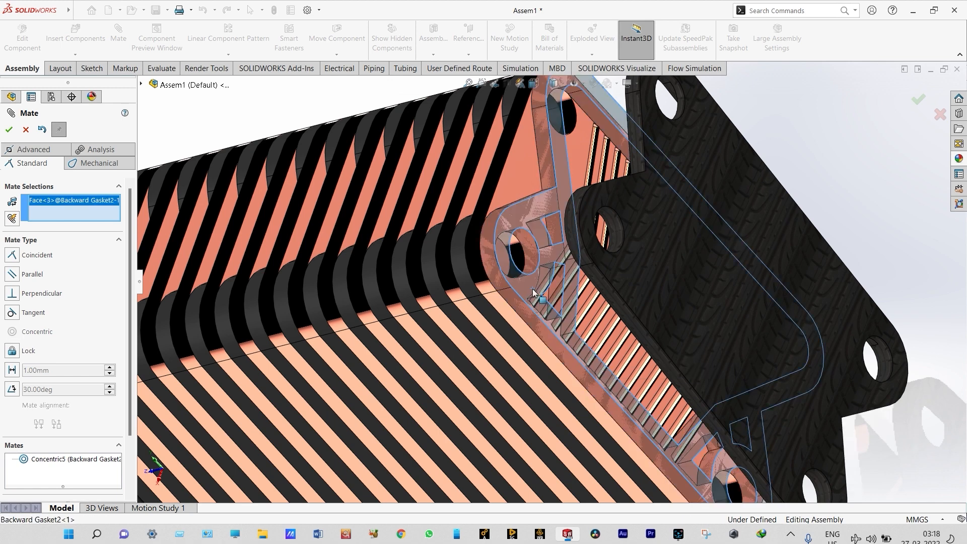
pyautogui.scroll(5, 541, 286)
pyautogui.moveTo(673, 163); pyautogui.dragTo(795, 203, button='middle')
pyautogui.scroll(-5, 665, 283)
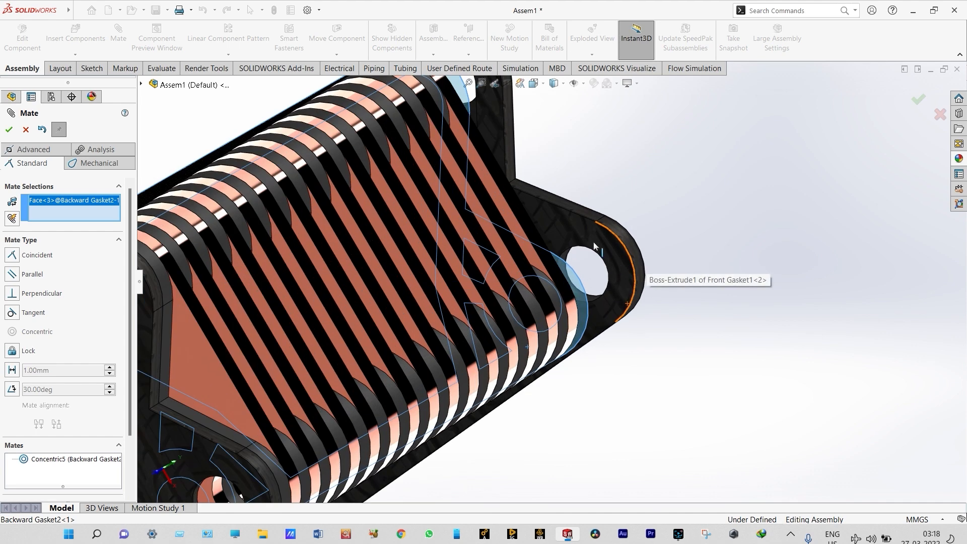
pyautogui.click(580, 228)
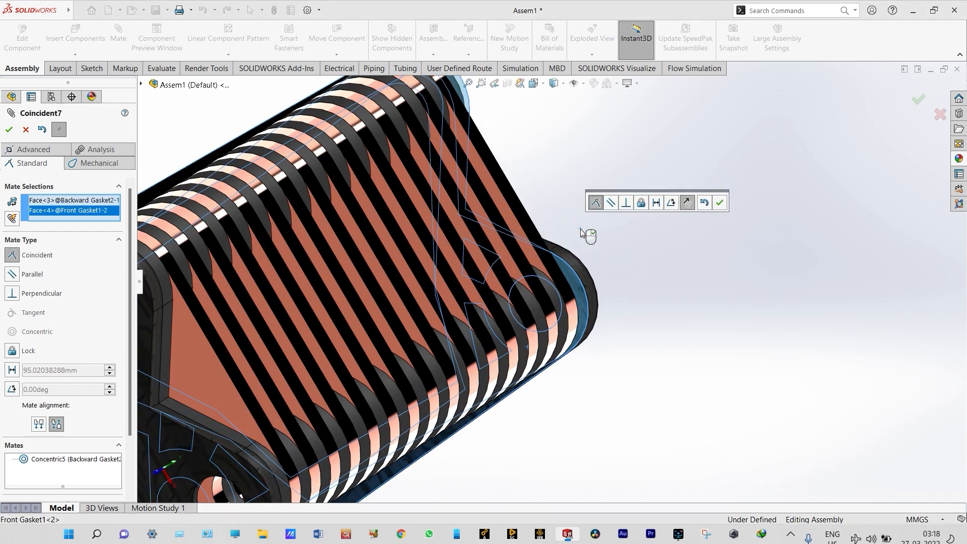
pyautogui.click(719, 202)
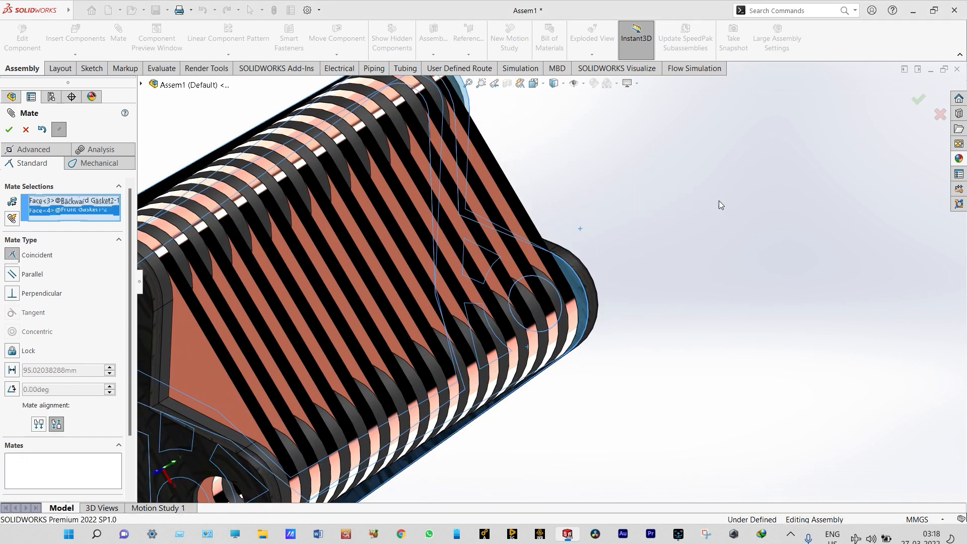
# Step: Align the long side face of the copied front gasket with the side face of the end Backward Gasket2 using a coincident mate, and finish mating
pyautogui.moveTo(674, 231); pyautogui.dragTo(649, 144, button='middle')
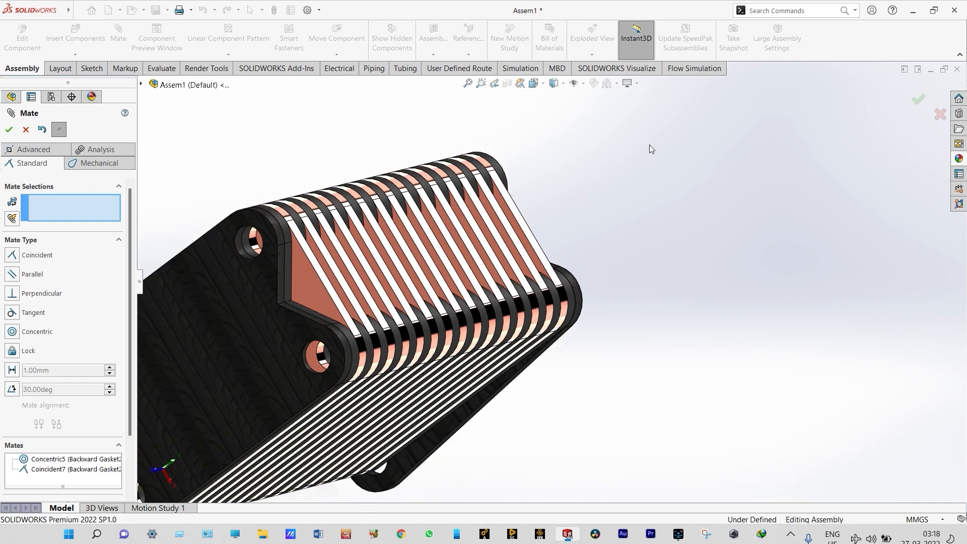
pyautogui.moveTo(664, 296); pyautogui.dragTo(625, 168, button='middle')
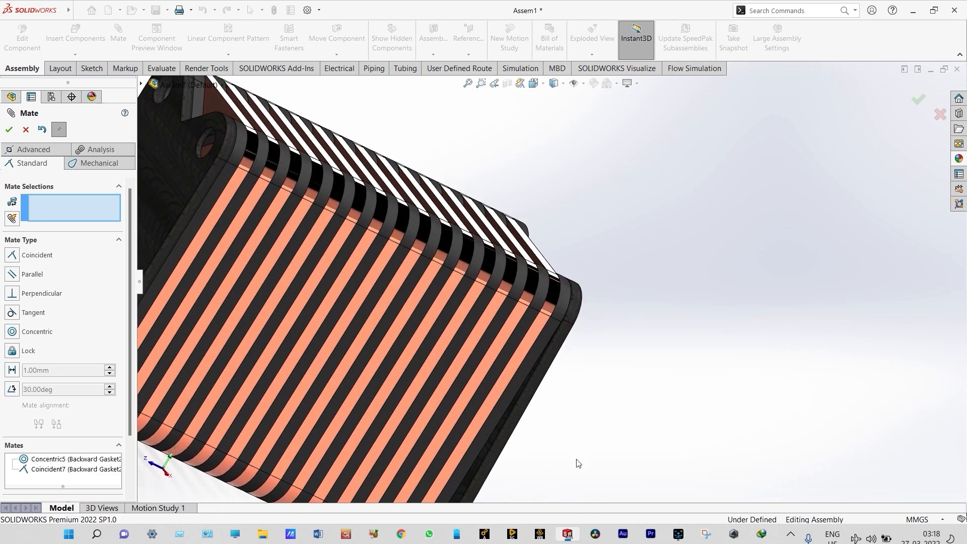
pyautogui.scroll(-5, 536, 456)
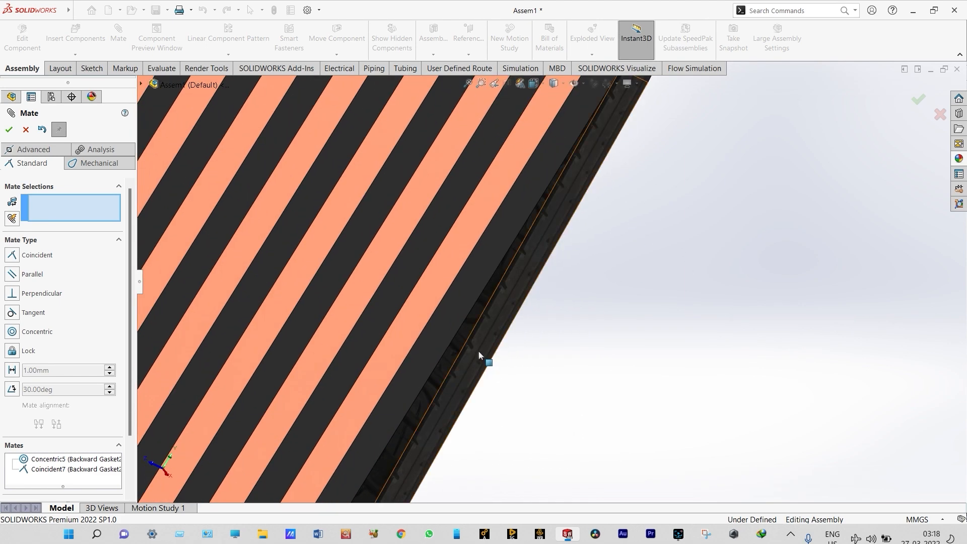
pyautogui.click(480, 337)
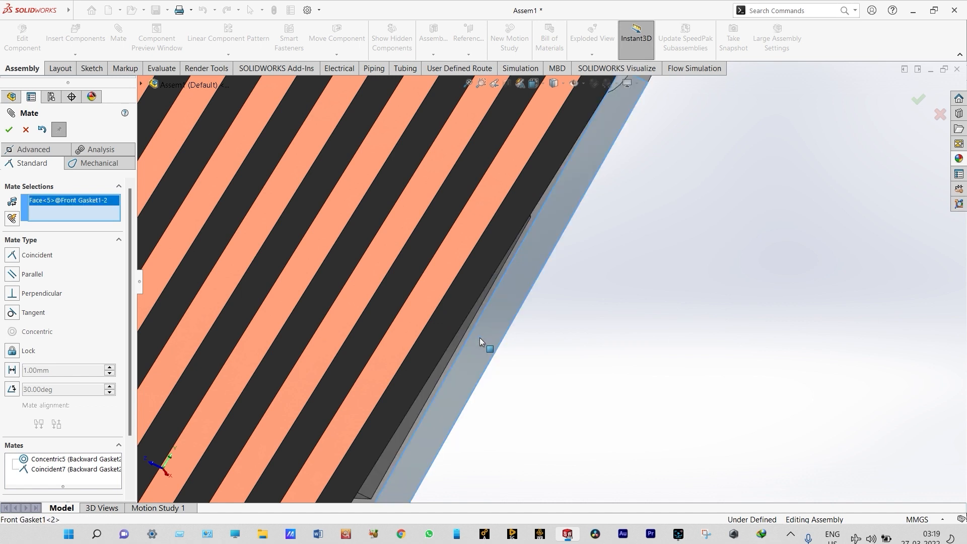
pyautogui.click(461, 315)
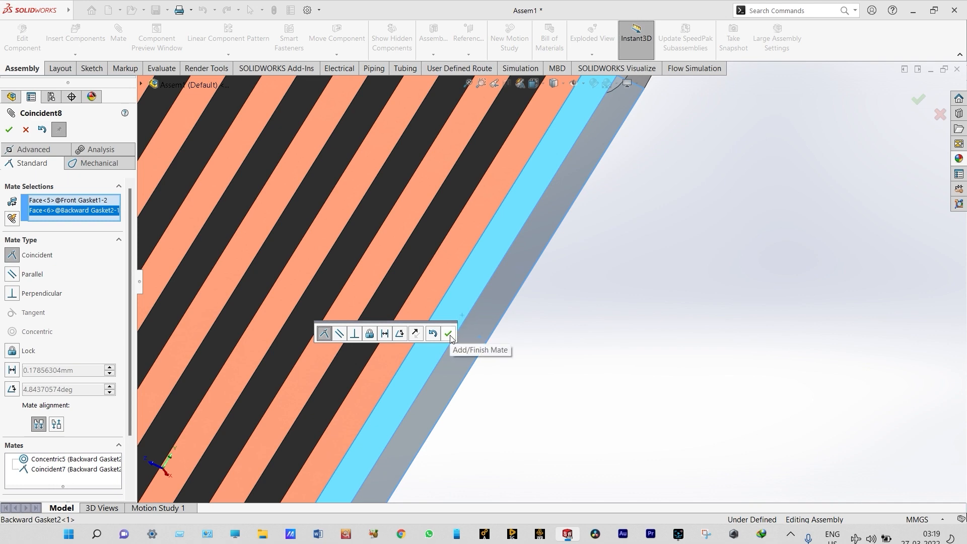
pyautogui.click(449, 333)
pyautogui.scroll(6, 693, 345)
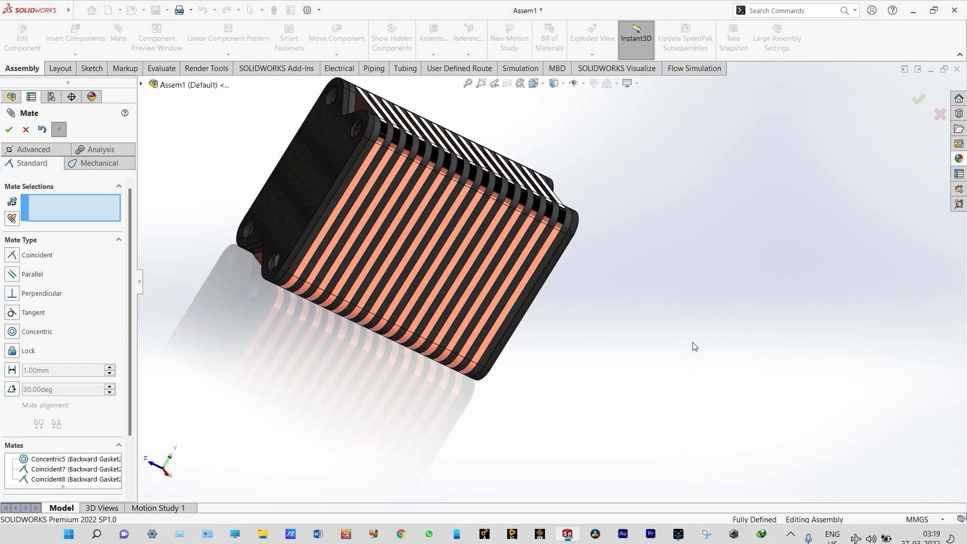
pyautogui.click(9, 130)
pyautogui.scroll(3, 529, 235)
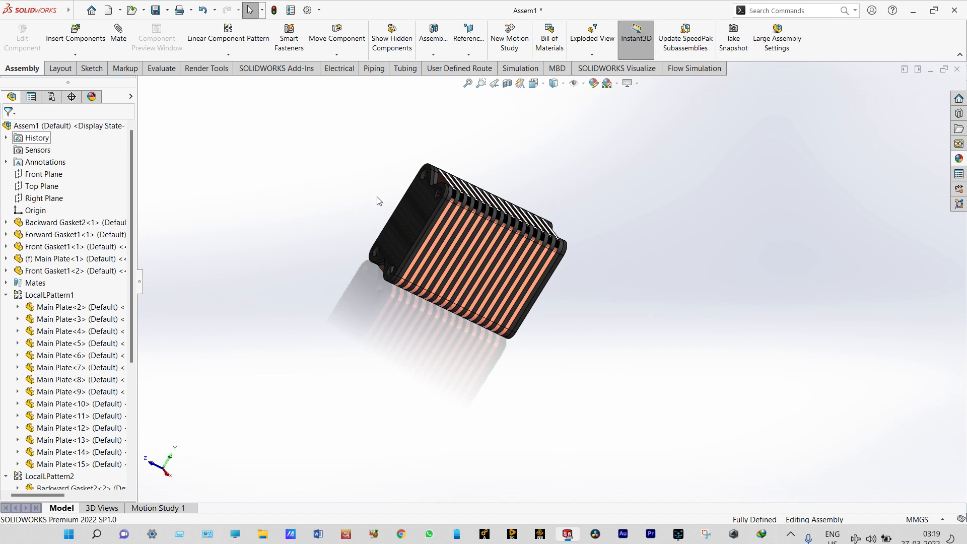
pyautogui.keyDown('ctrl'); pyautogui.moveTo(235, 240); pyautogui.dragTo(331, 259, button='middle'); pyautogui.keyUp('ctrl')
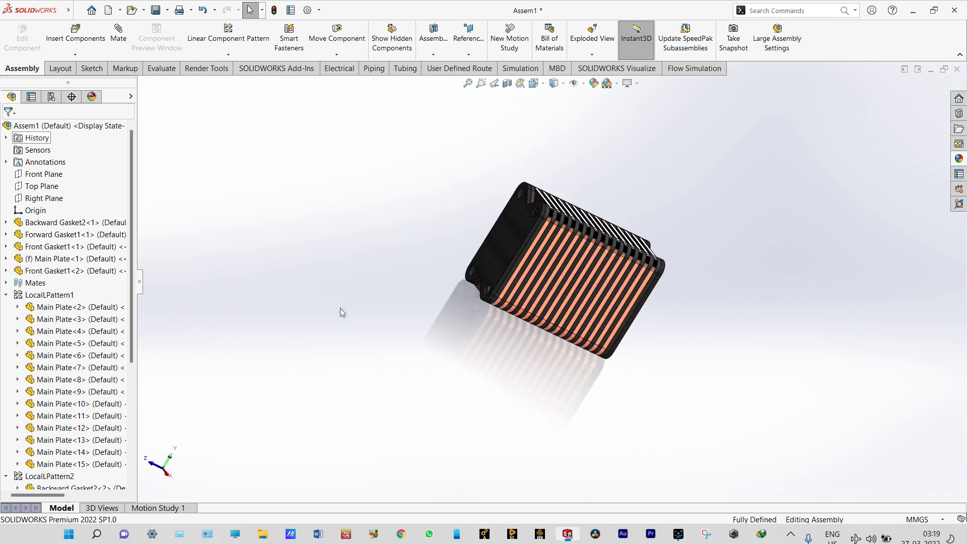
pyautogui.scroll(-3, 470, 203)
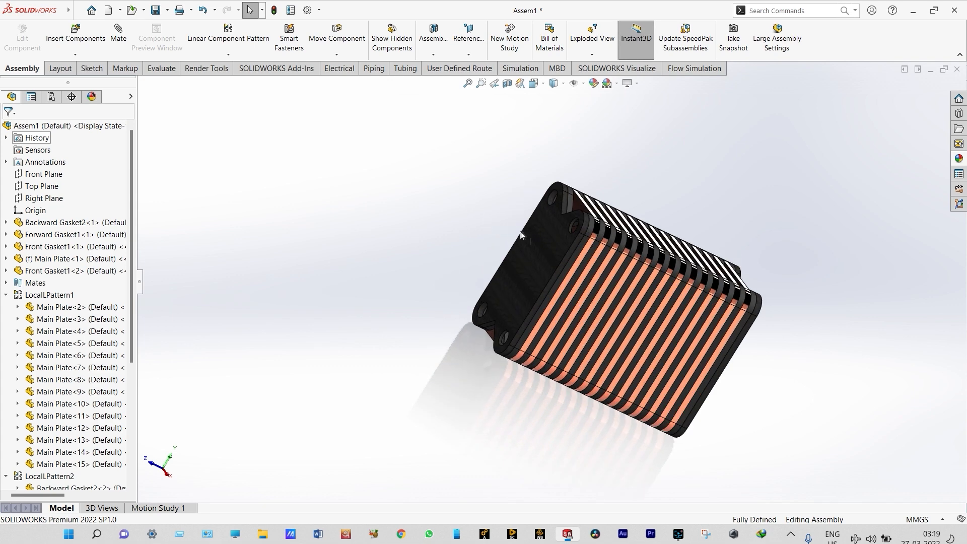
pyautogui.scroll(-2, 521, 235)
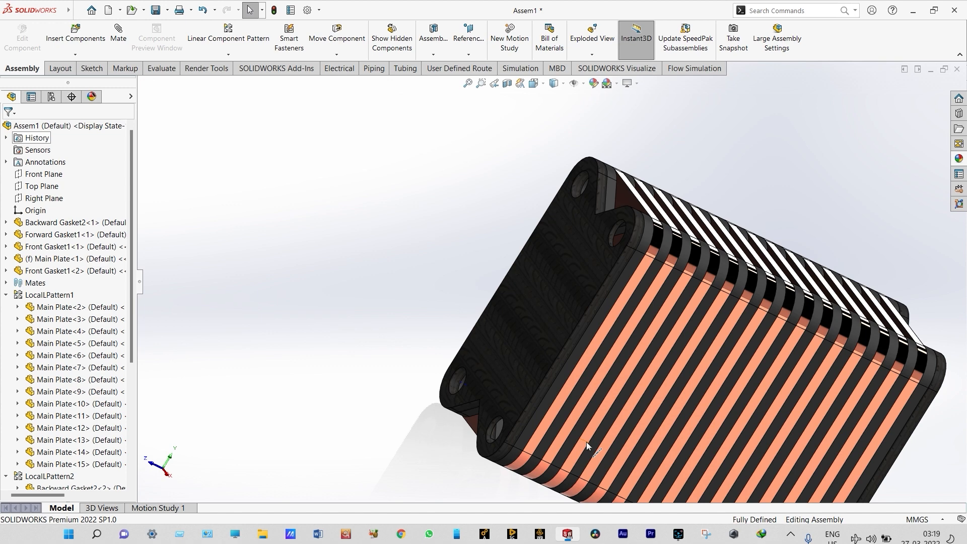
pyautogui.scroll(5, 586, 442)
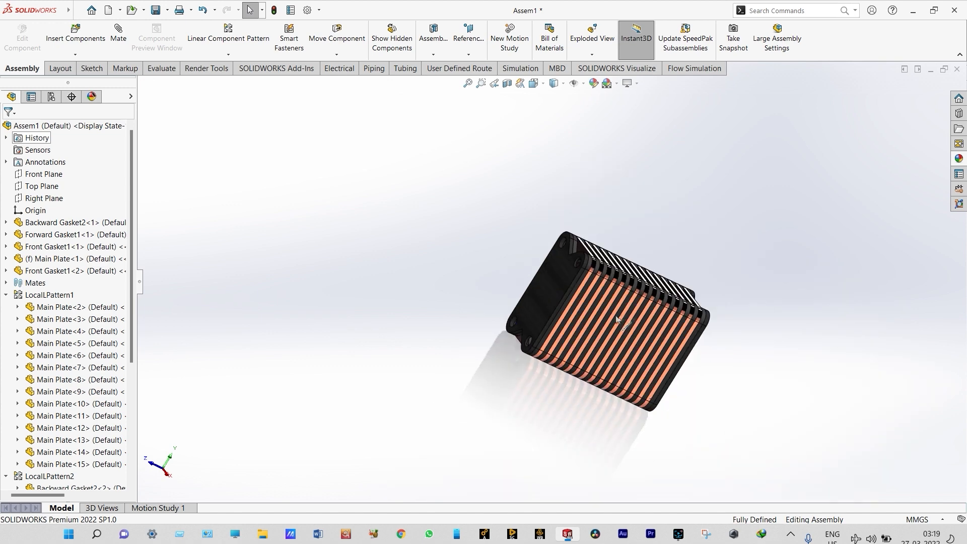
pyautogui.scroll(-3, 691, 280)
pyautogui.moveTo(674, 267); pyautogui.dragTo(700, 325, button='middle')
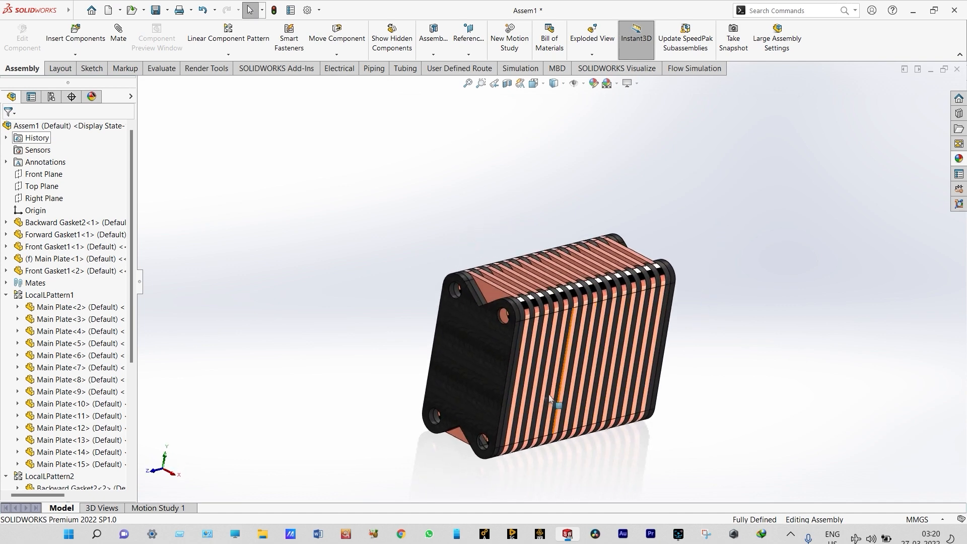
# Step: Save the assembly as PHE in the Plate Heat Exchanger folder
pyautogui.hotkey('ctrl', 's')
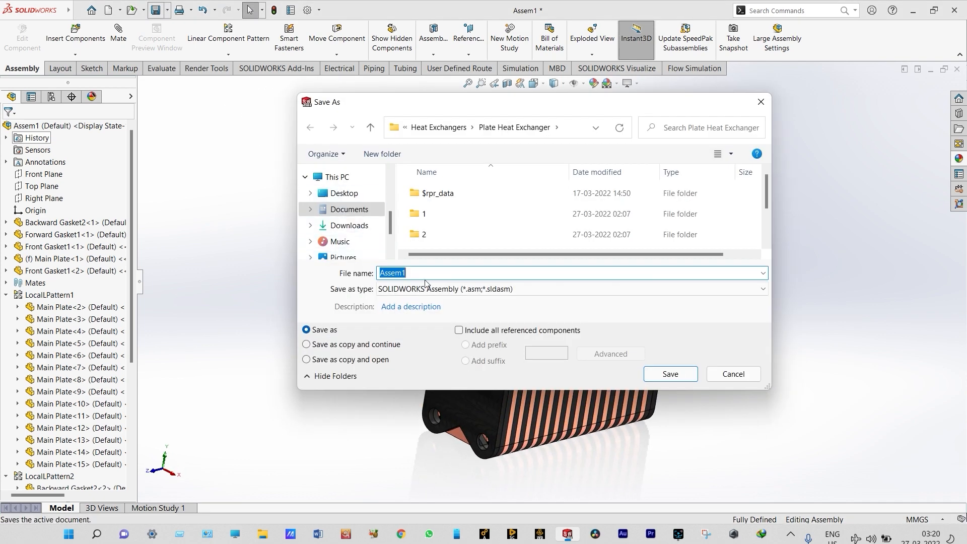
pyautogui.write('PHE')
pyautogui.click(658, 378)
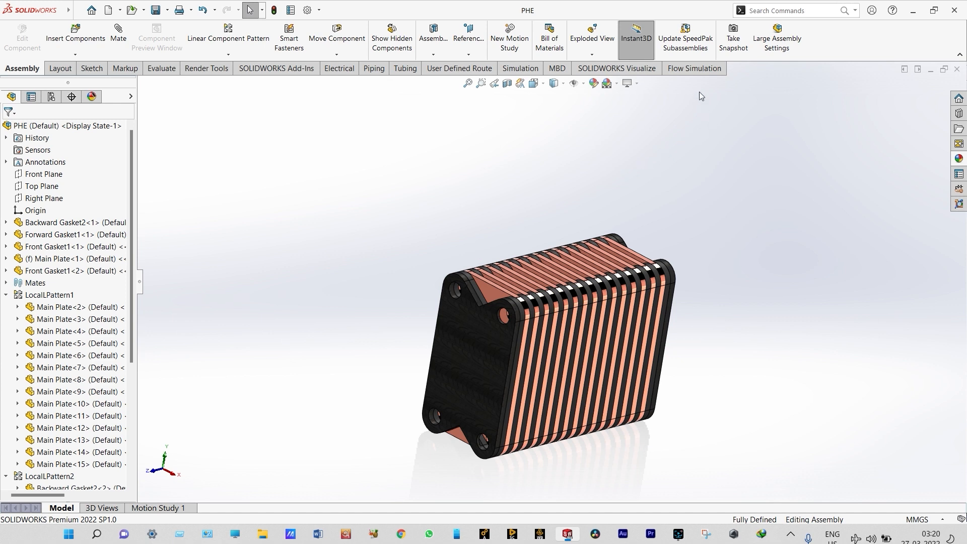
# Step: Create Flow Simulation lids over the port holes on the outer faces of both front gaskets
pyautogui.click(697, 70)
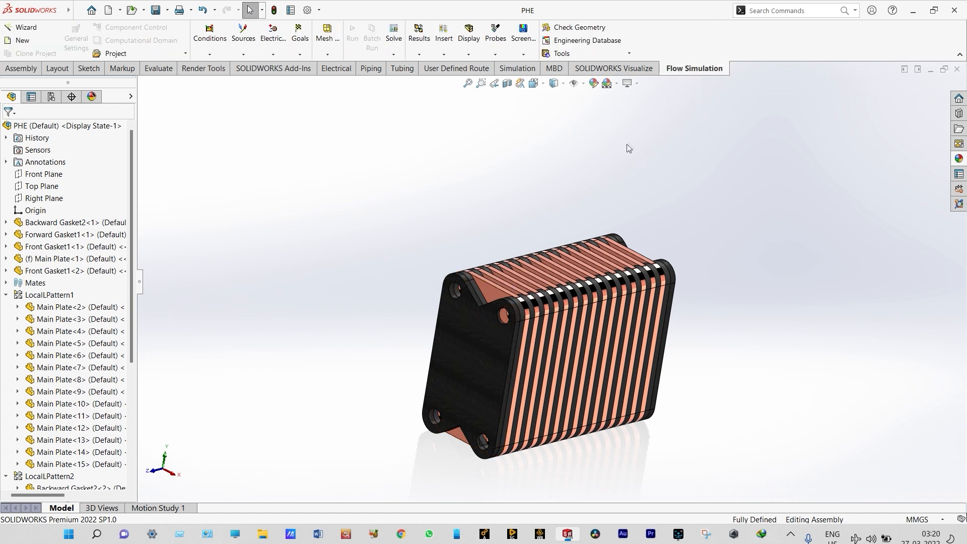
pyautogui.click(585, 54)
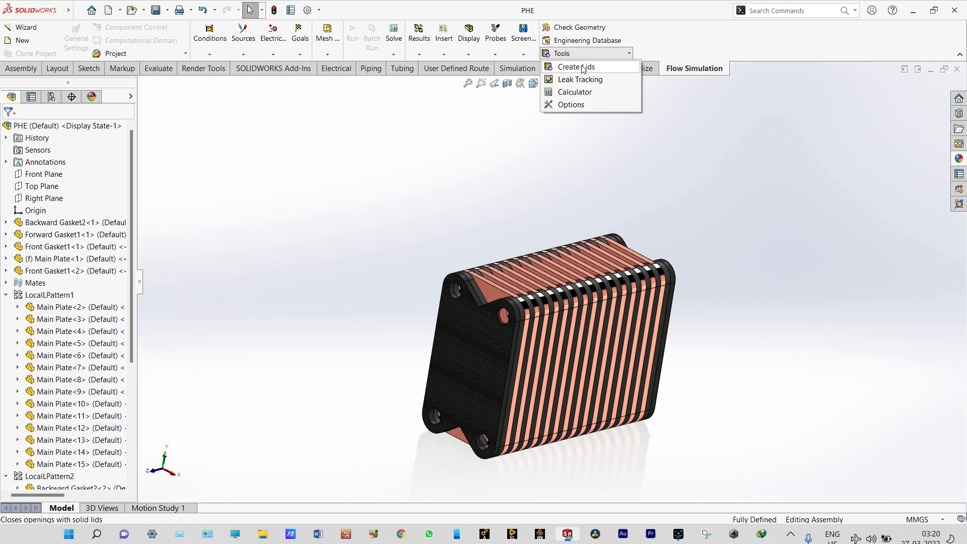
pyautogui.click(583, 67)
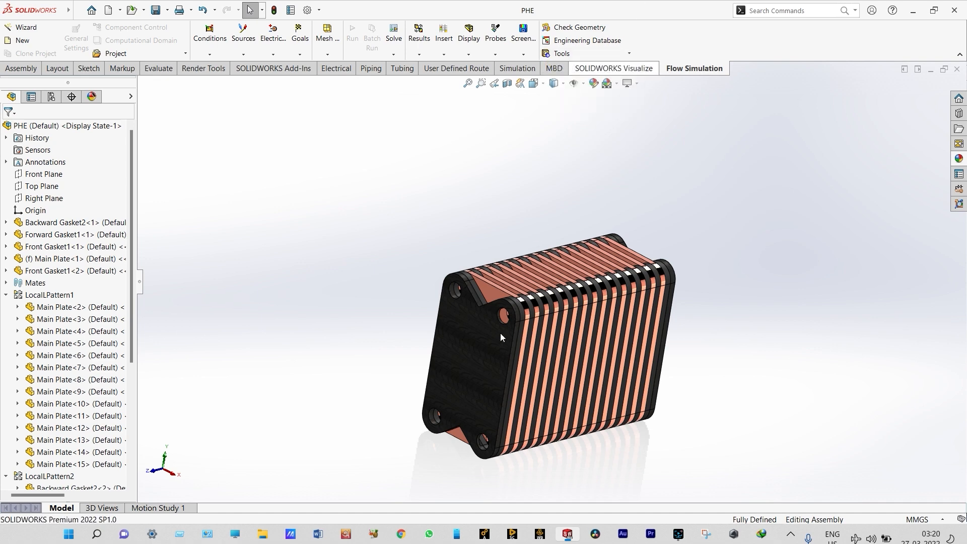
pyautogui.scroll(-5, 500, 333)
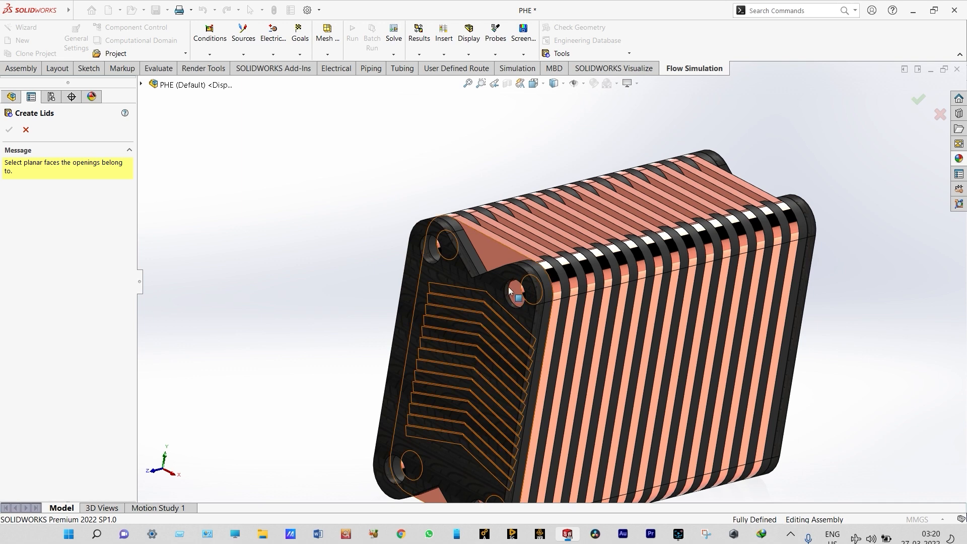
pyautogui.scroll(-3, 509, 290)
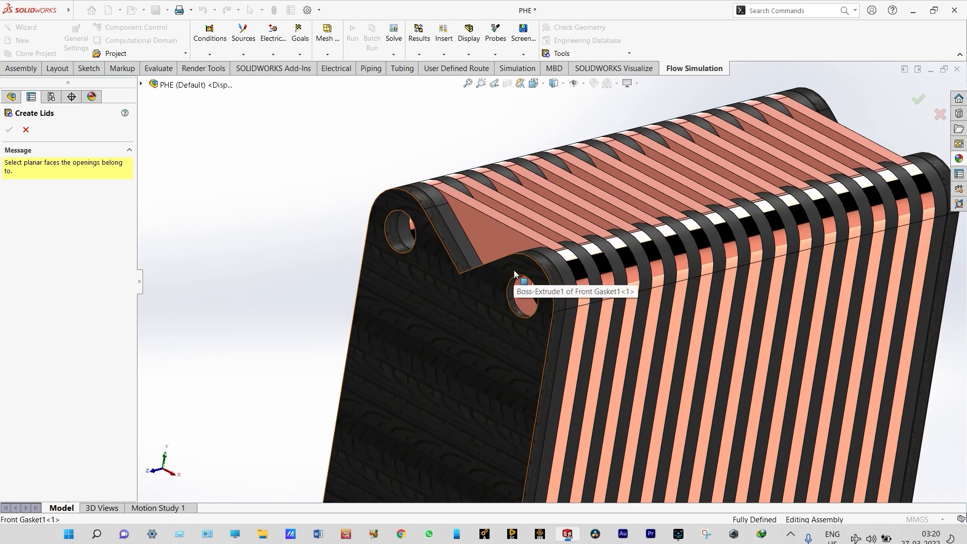
pyautogui.click(514, 273)
pyautogui.scroll(6, 515, 273)
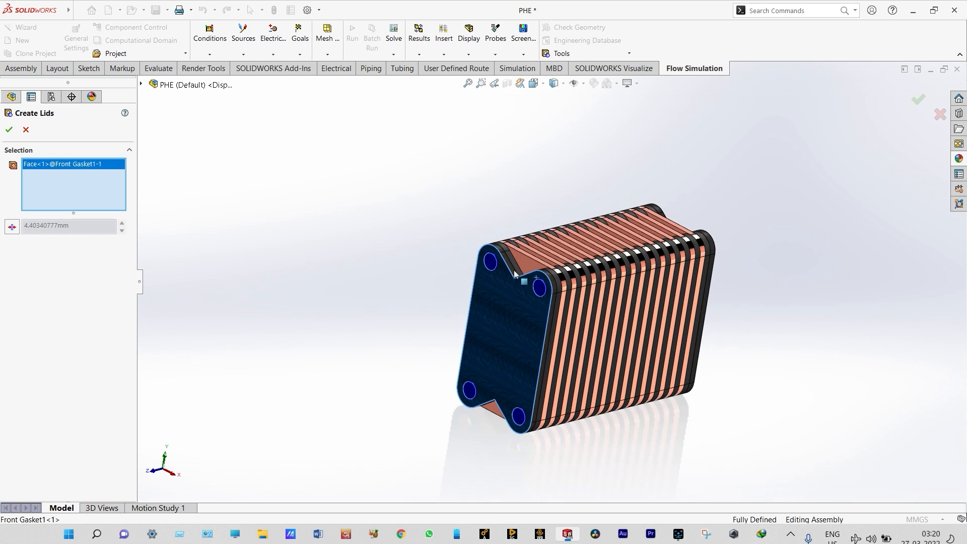
pyautogui.moveTo(767, 222); pyautogui.dragTo(619, 257, button='middle')
pyautogui.scroll(-2, 615, 258)
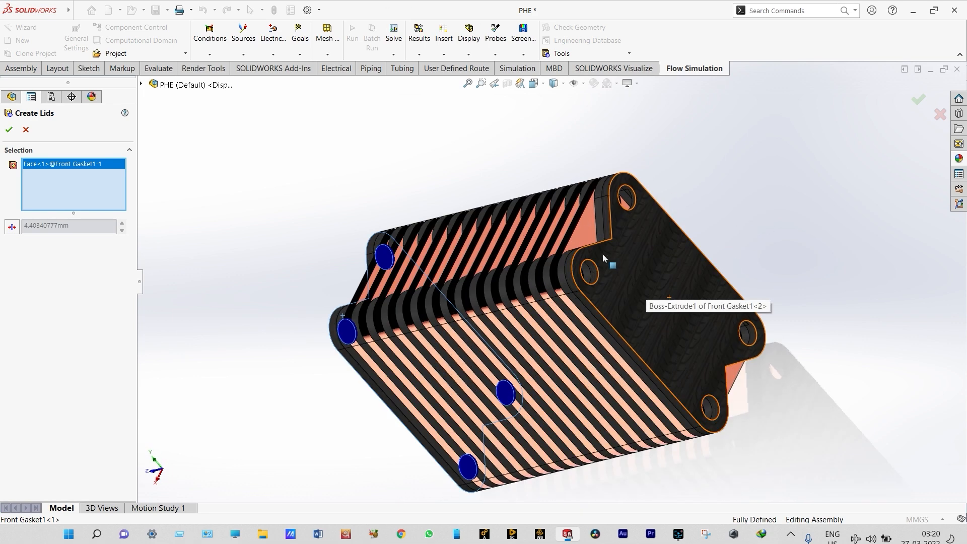
pyautogui.click(603, 256)
pyautogui.scroll(-1, 603, 255)
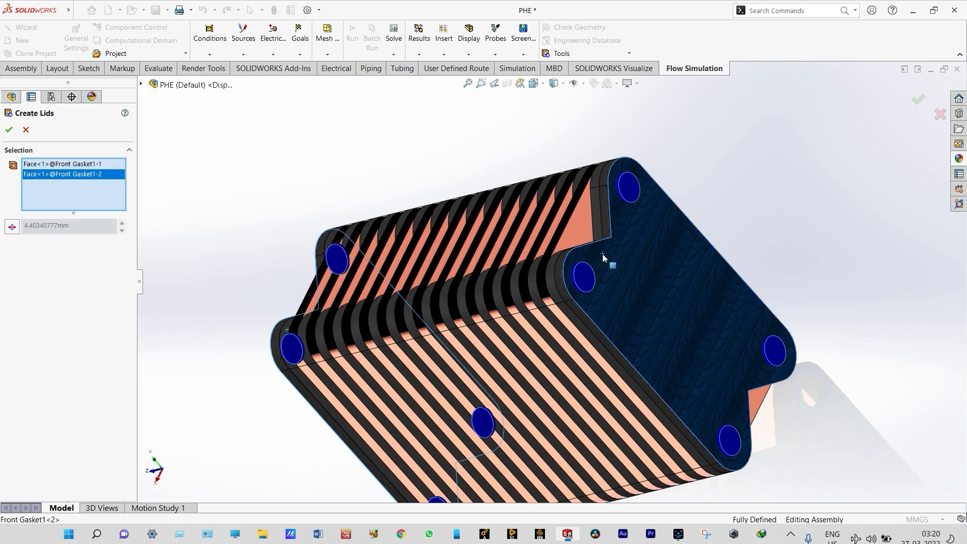
pyautogui.click(9, 129)
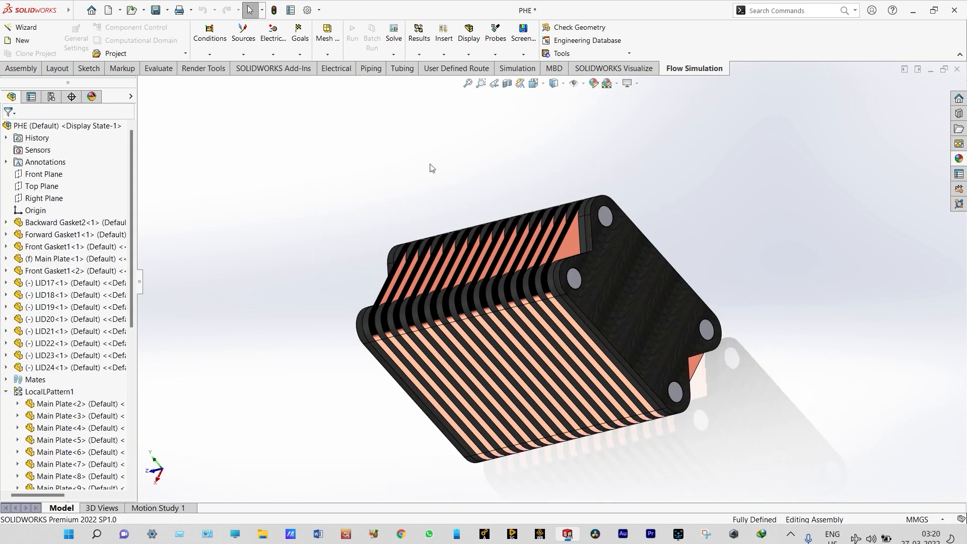
# Step: Run a Flow Simulation geometry check on the assembly as an internal analysis with improved geometry handling
pyautogui.scroll(2, 538, 226)
pyautogui.moveTo(336, 228); pyautogui.dragTo(545, 186, button='middle')
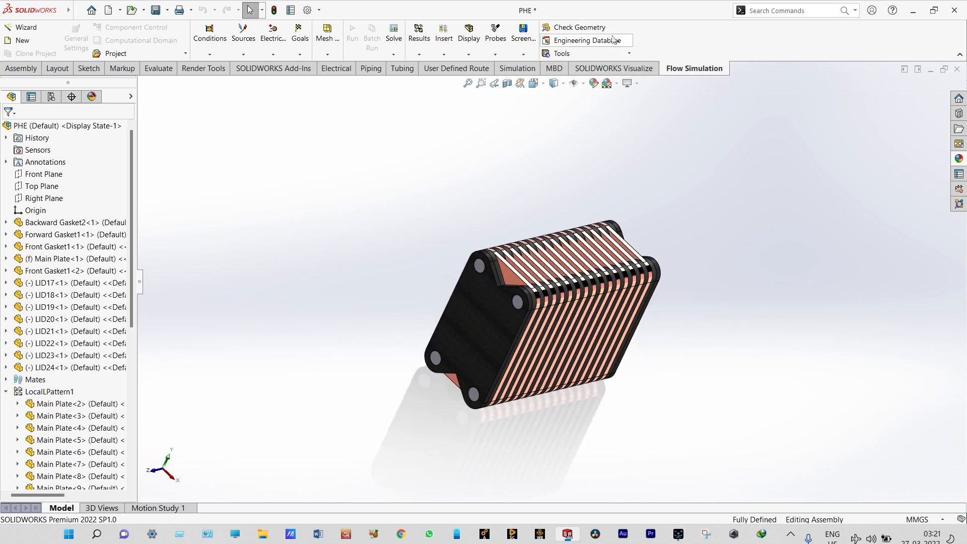
pyautogui.click(587, 29)
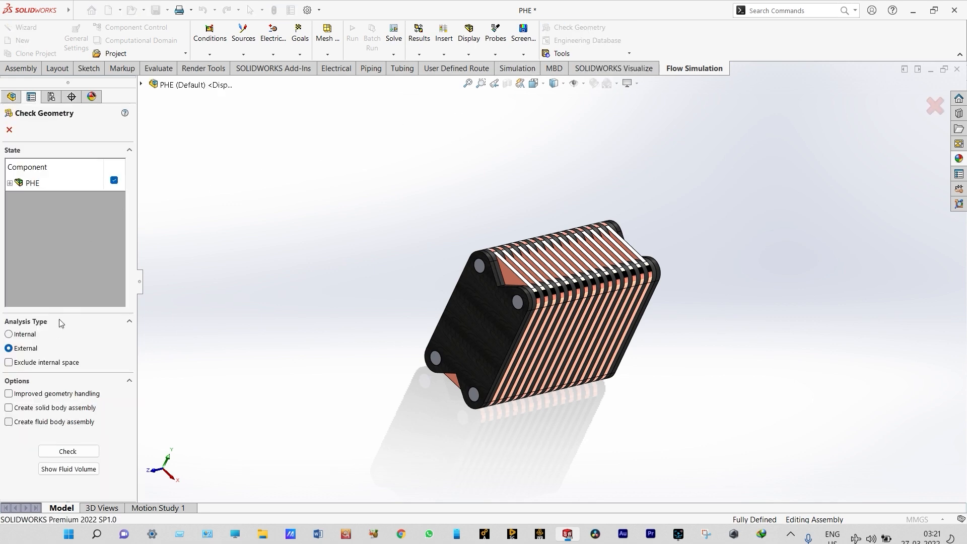
pyautogui.click(10, 336)
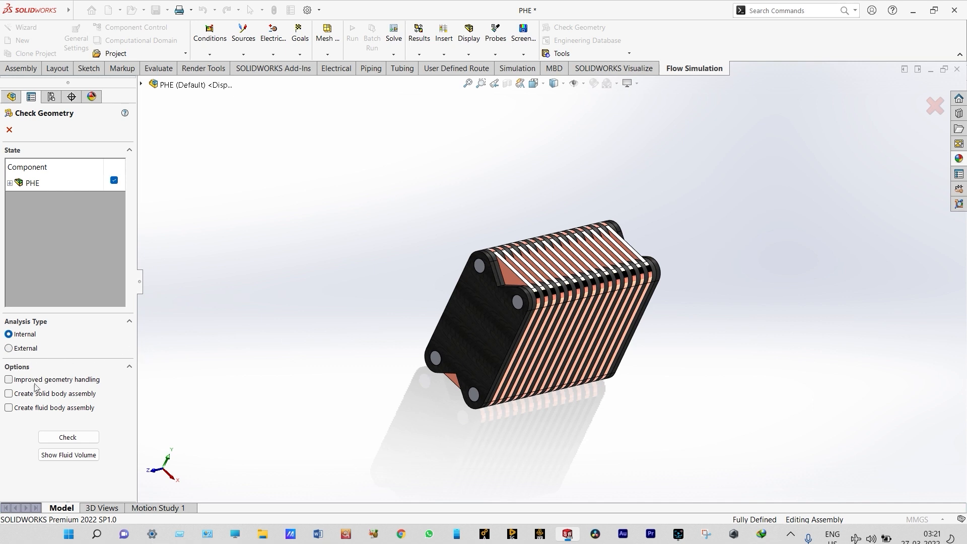
pyautogui.click(60, 438)
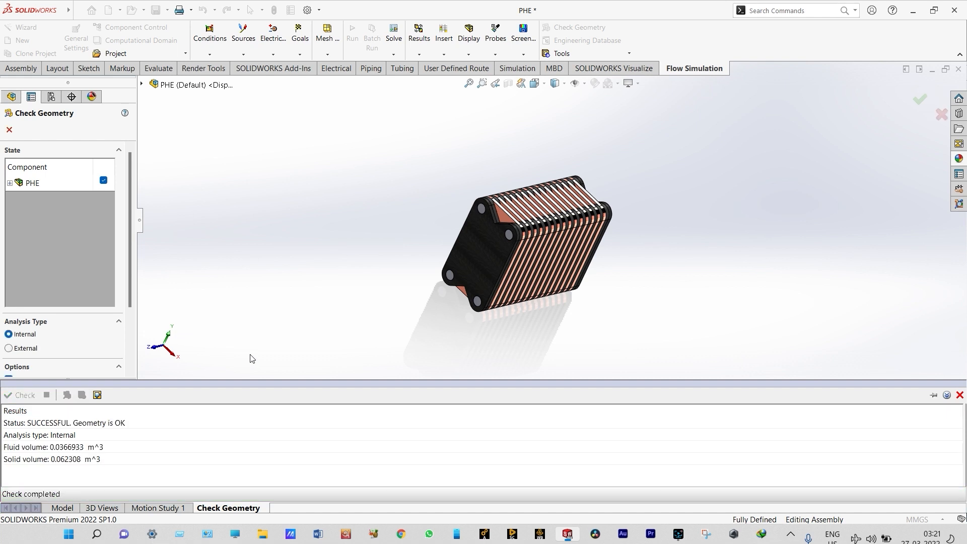
# Step: Show the fluid volume inside the heat exchanger, examine it up close, and close the geometry check
pyautogui.moveTo(131, 261); pyautogui.dragTo(131, 324)
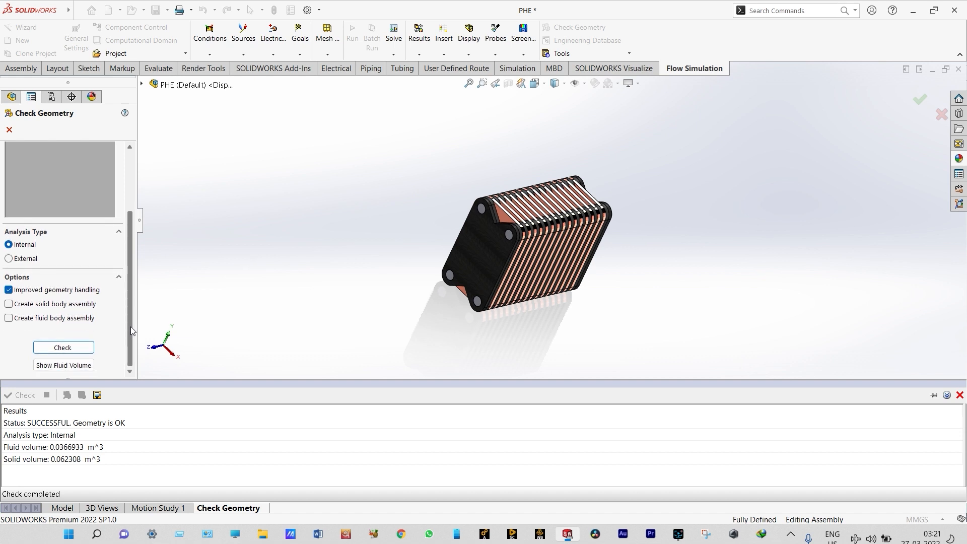
pyautogui.click(78, 365)
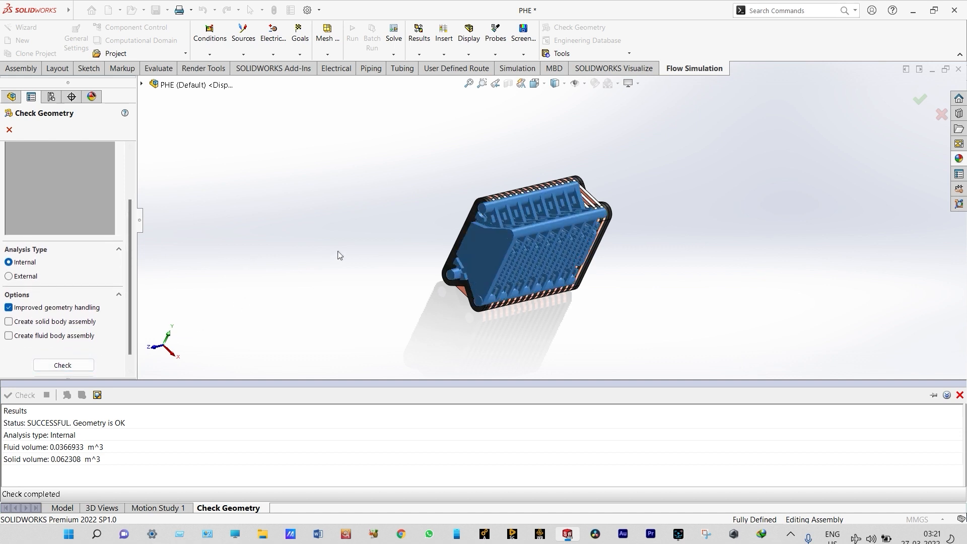
pyautogui.scroll(-2, 435, 238)
pyautogui.scroll(-2, 577, 228)
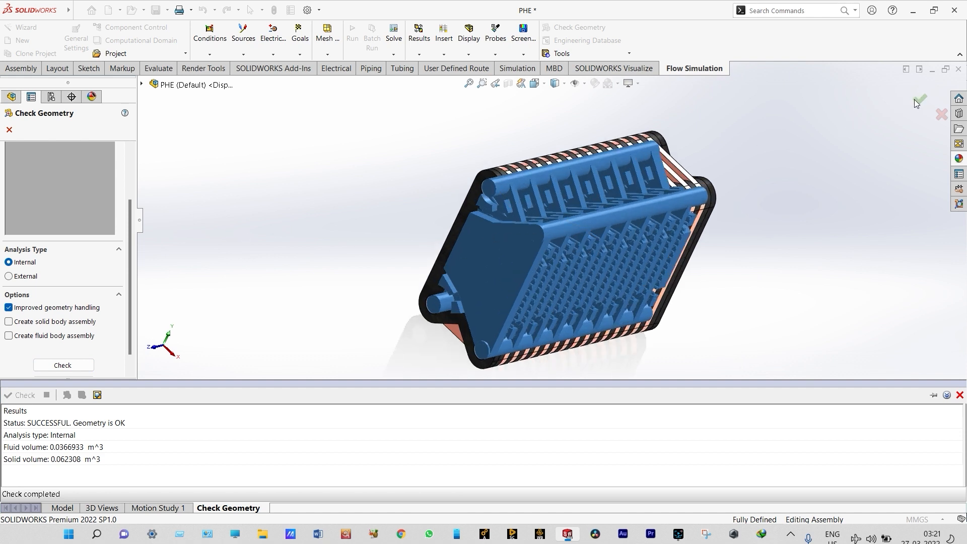
pyautogui.click(941, 114)
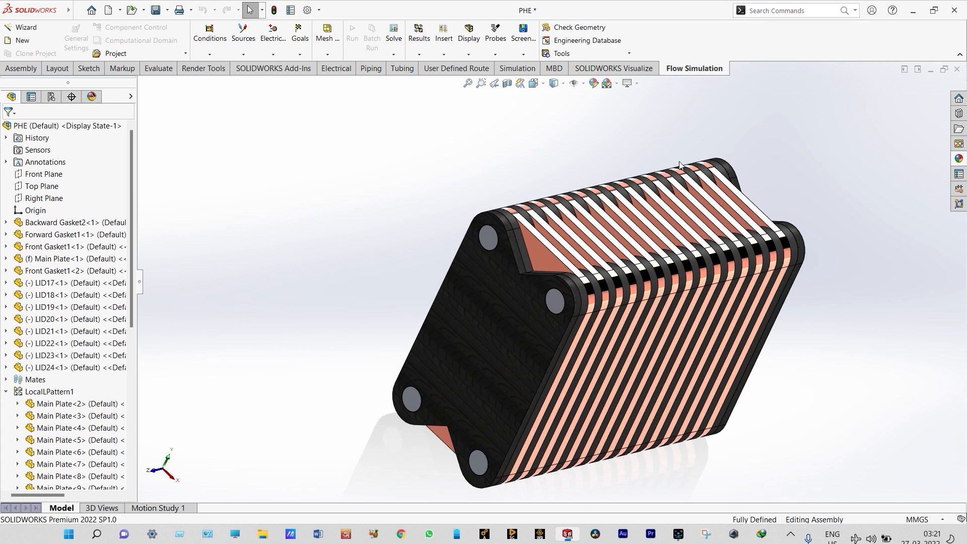
# Step: Start a Flow Simulation wizard project in the current configuration using SI units with temperature in °C
pyautogui.scroll(2, 588, 183)
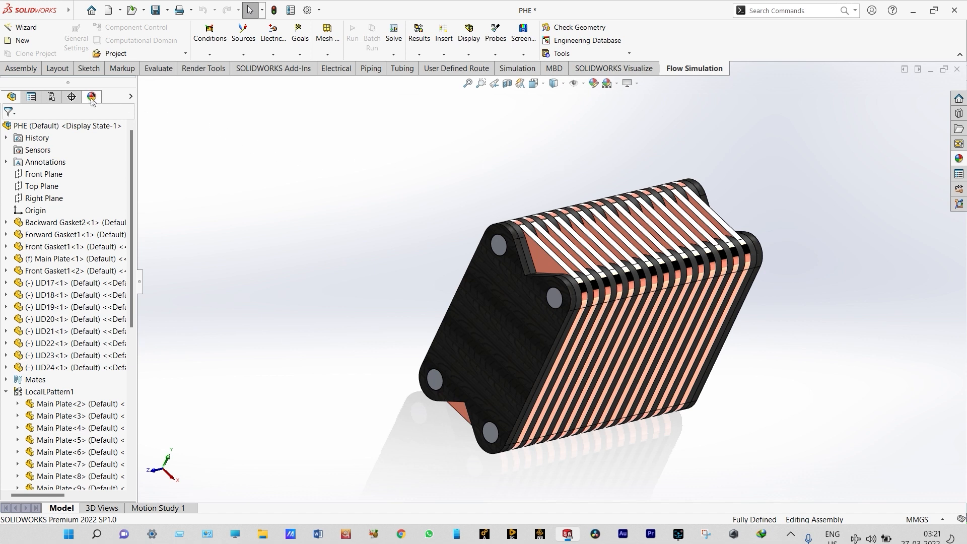
pyautogui.click(27, 27)
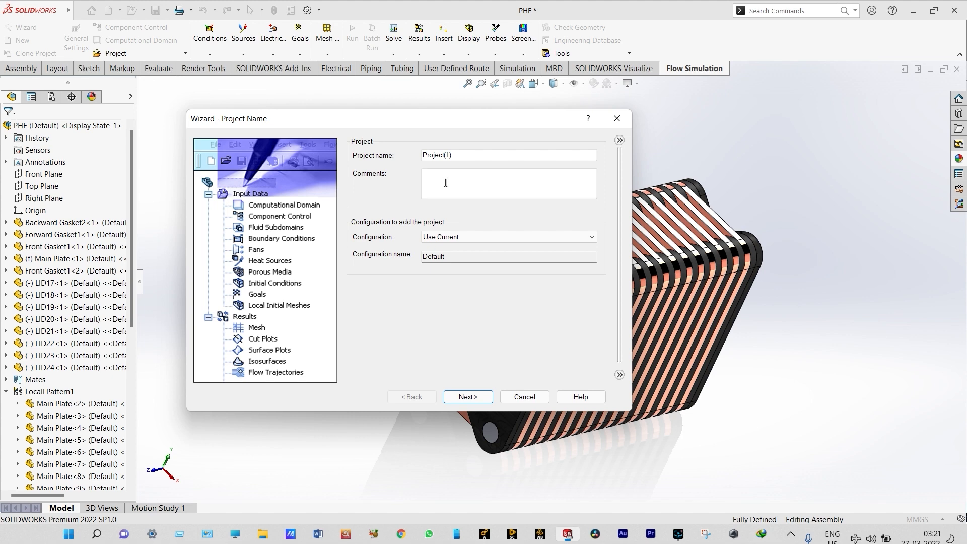
pyautogui.click(479, 396)
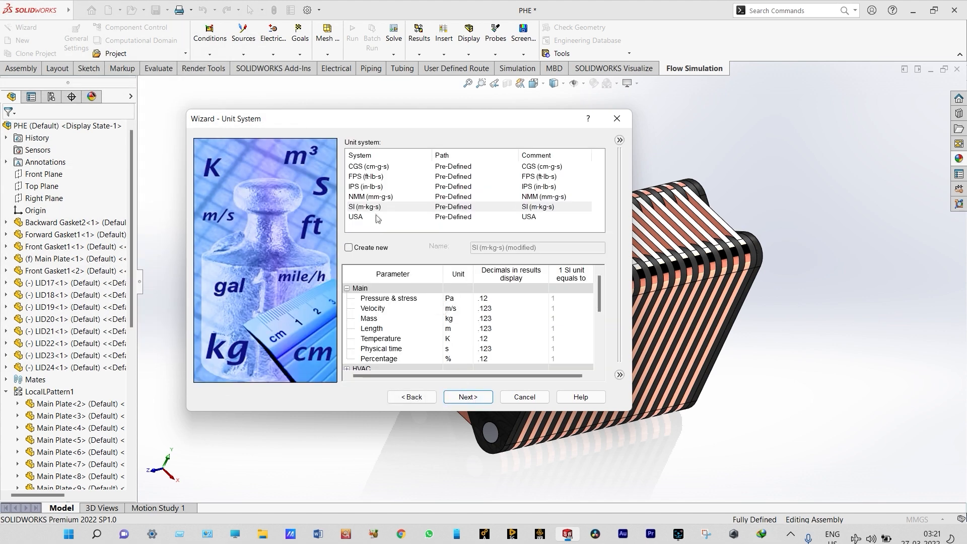
pyautogui.click(375, 208)
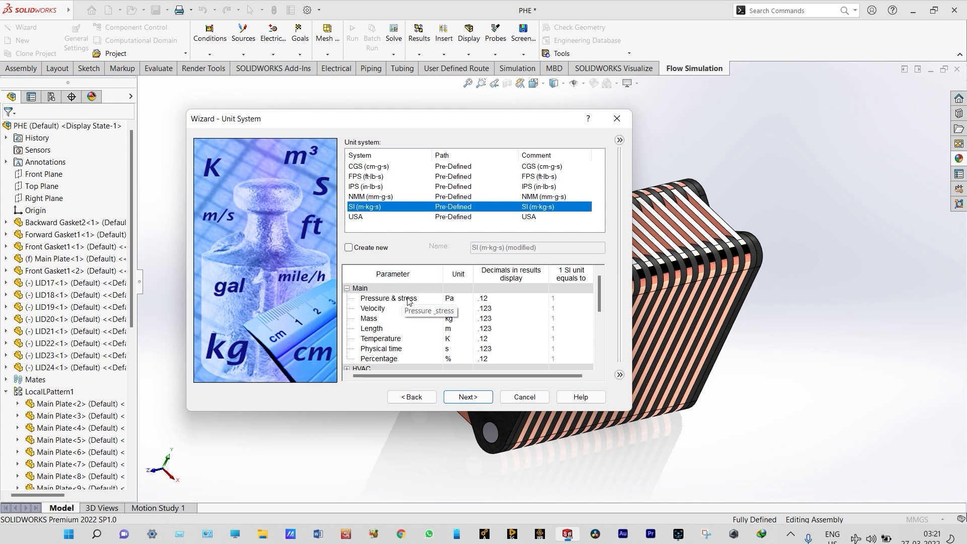
pyautogui.click(453, 344)
pyautogui.click(468, 339)
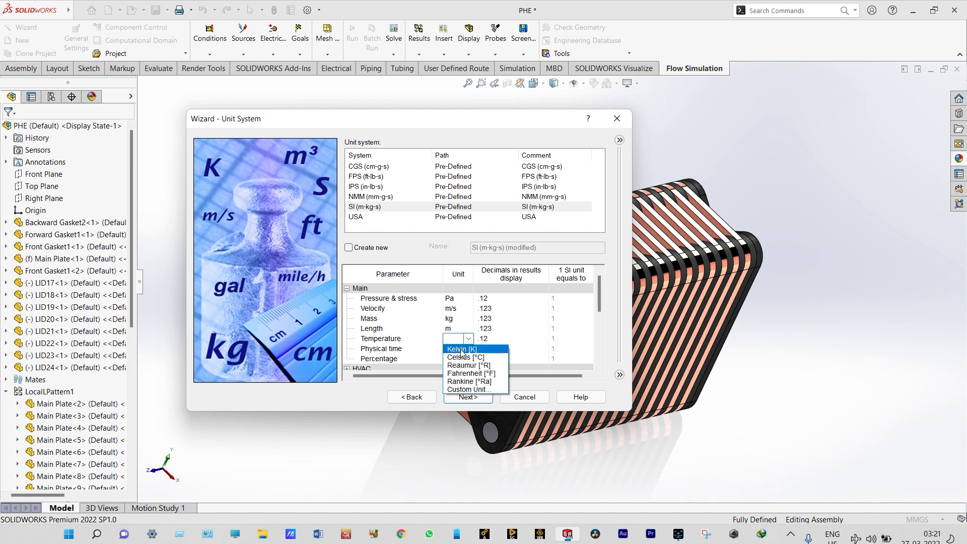
pyautogui.click(463, 357)
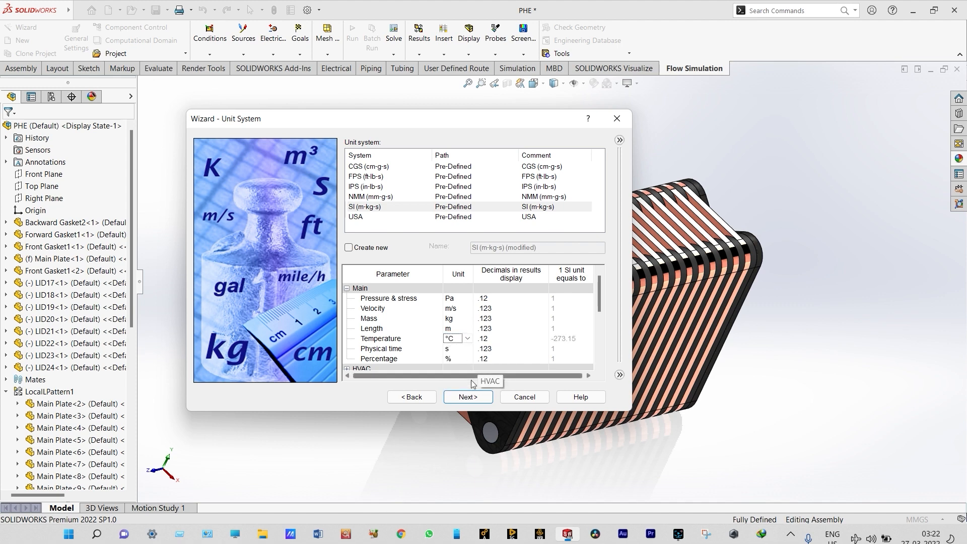
pyautogui.click(468, 397)
# Step: Set up an internal analysis without excluding no-flow cavities, with conduction and gravity enabled and gravity's Y component at -9.81 m/s^2
pyautogui.click(449, 156)
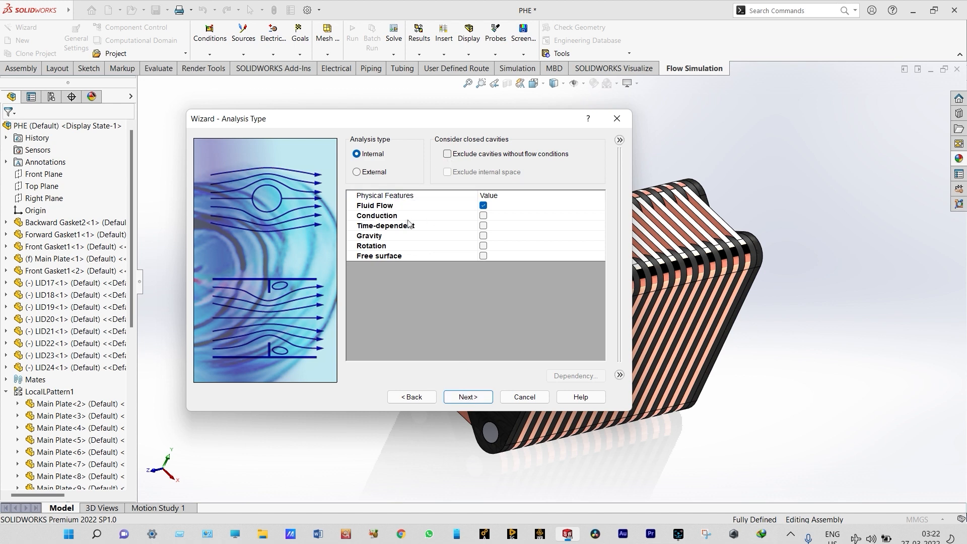
pyautogui.click(483, 215)
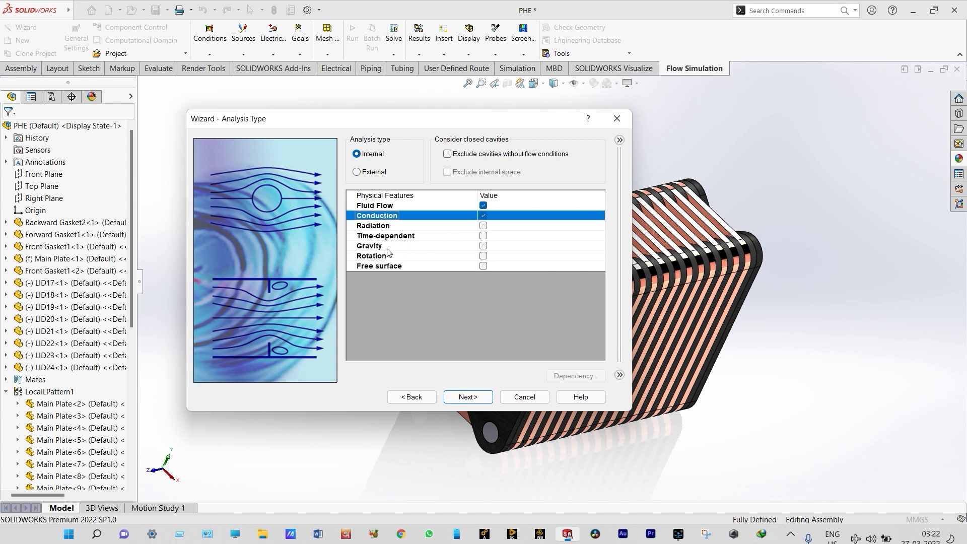
pyautogui.click(484, 246)
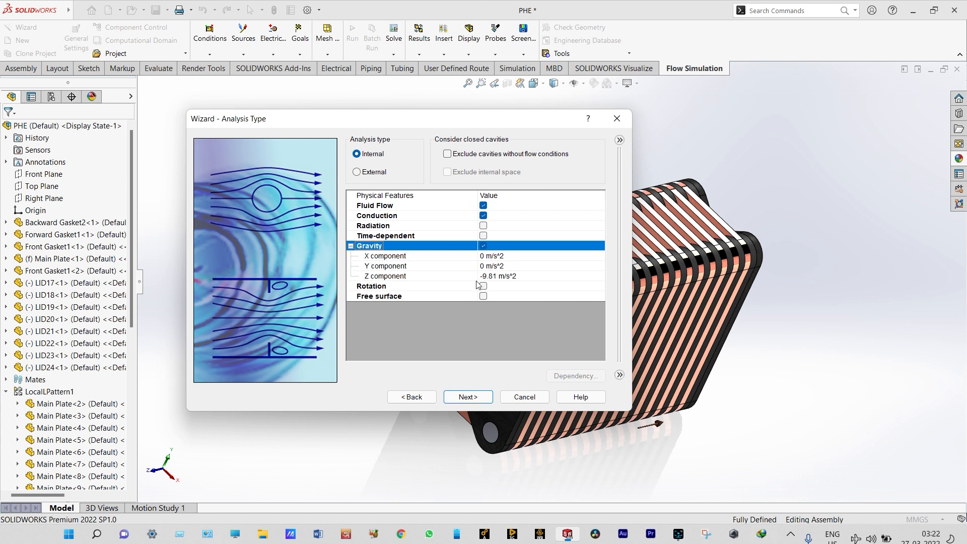
pyautogui.click(485, 266)
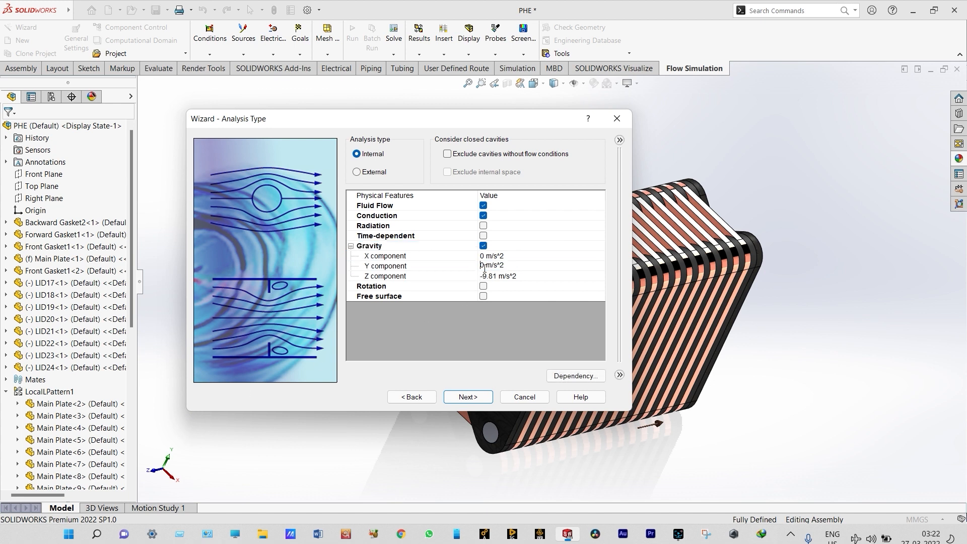
pyautogui.press('BackSpace')
pyautogui.write('-9.81')
pyautogui.click(473, 398)
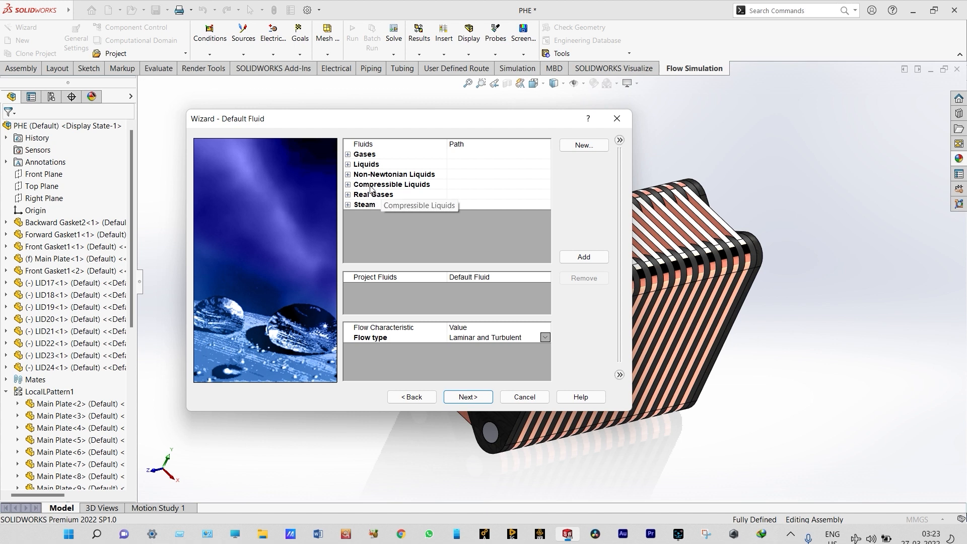
# Step: Add Water from the pre-defined liquids as the project's default fluid
pyautogui.click(348, 155)
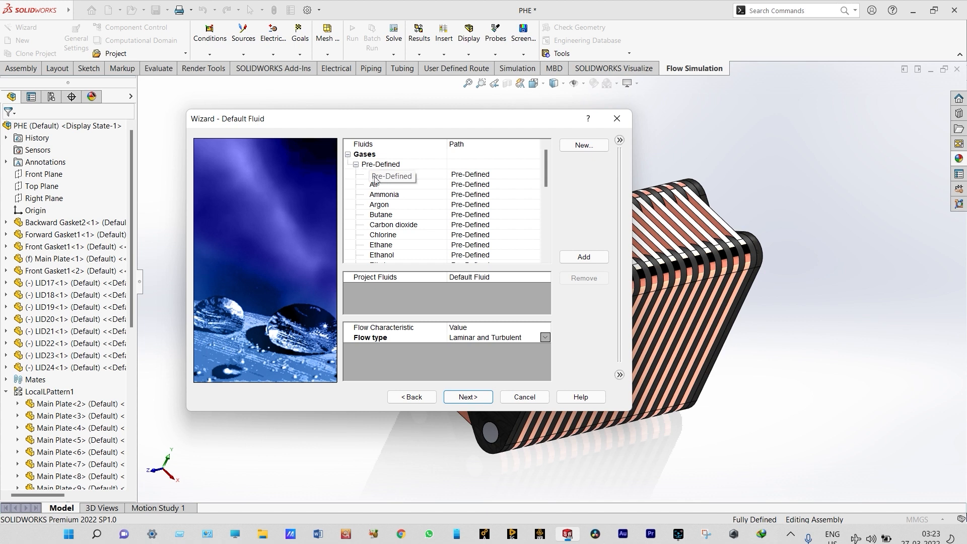
pyautogui.click(349, 155)
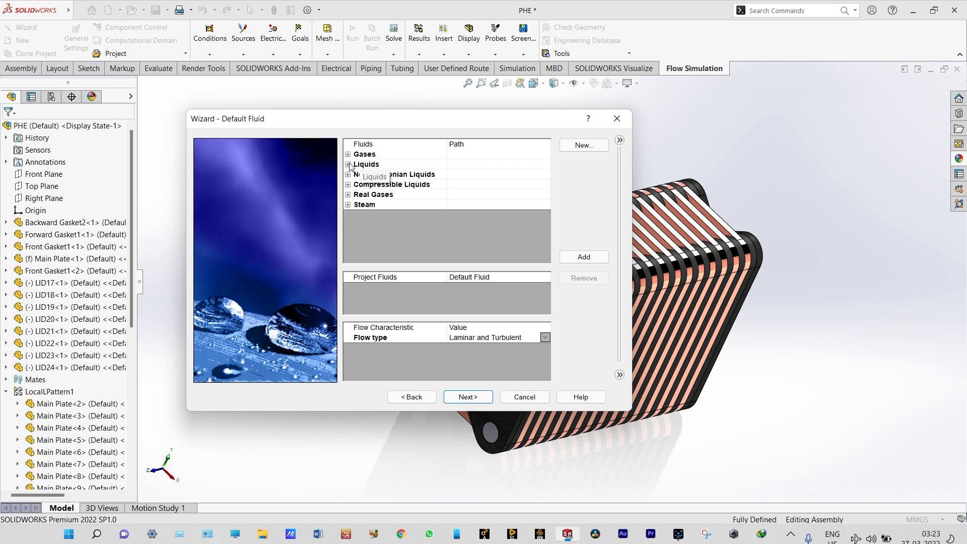
pyautogui.click(348, 165)
pyautogui.scroll(-2, 385, 239)
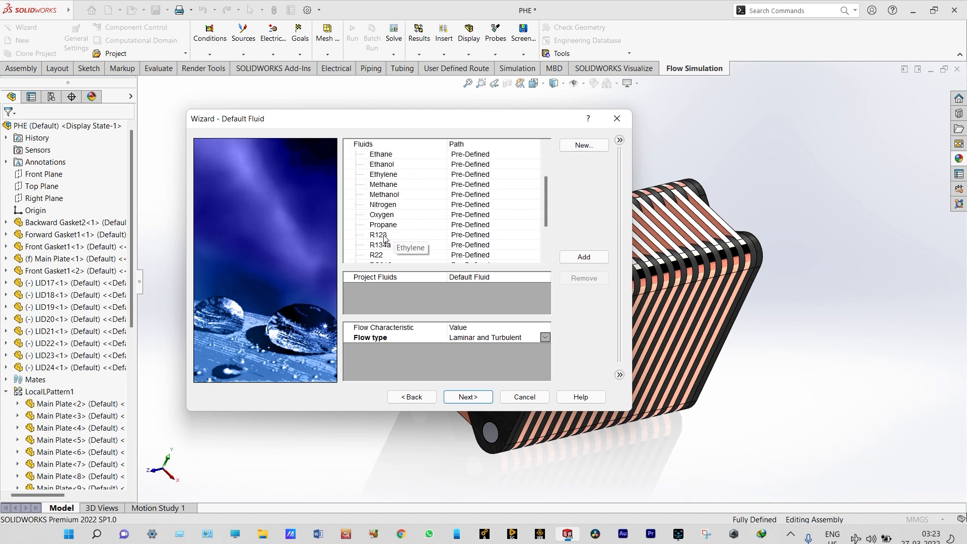
pyautogui.doubleClick(383, 236)
pyautogui.click(465, 397)
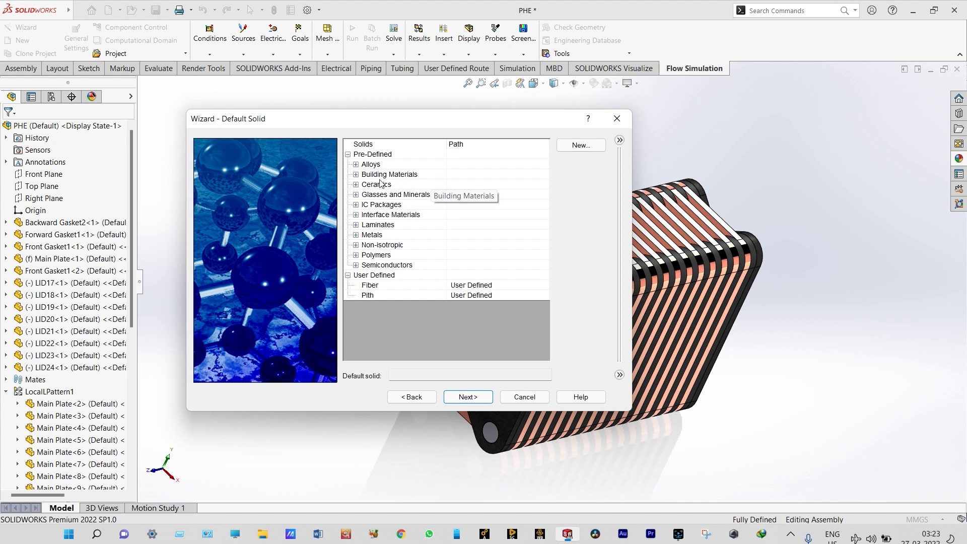
# Step: Choose Copper from the pre-defined metals as the default solid and accept the adiabatic, zero-roughness wall conditions
pyautogui.click(356, 235)
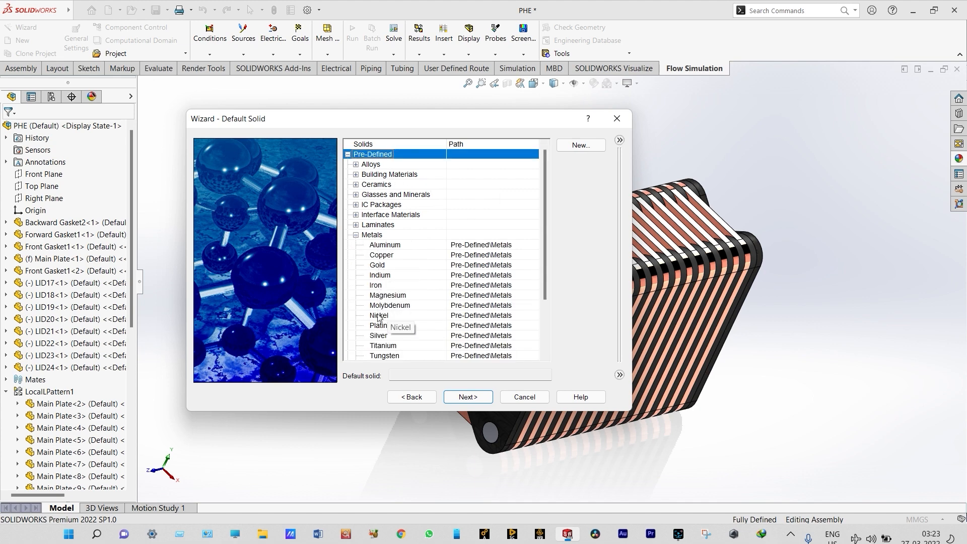
pyautogui.click(391, 256)
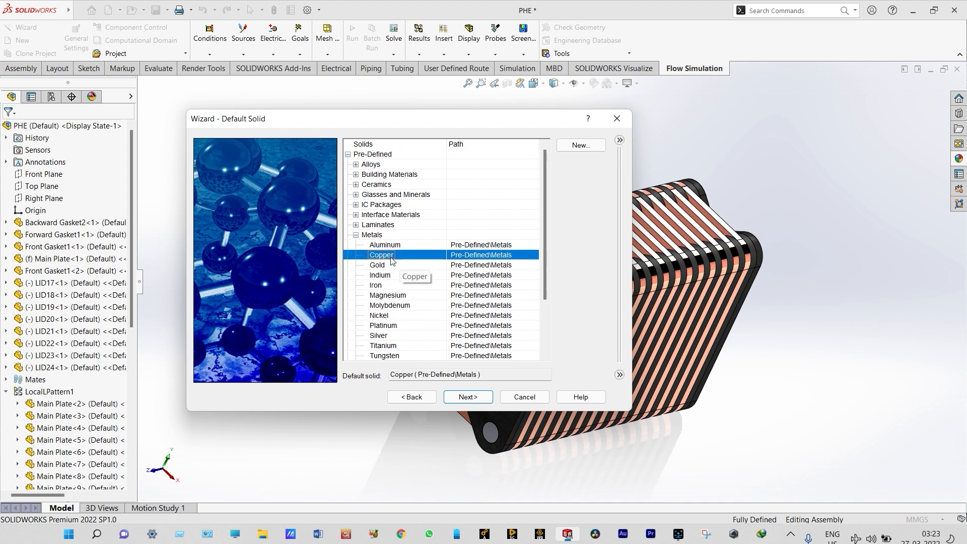
pyautogui.click(459, 398)
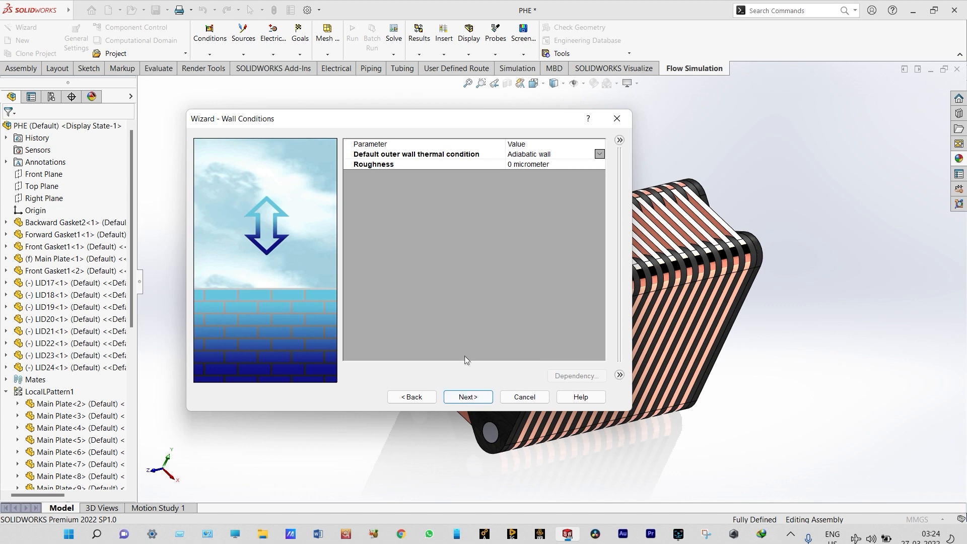
pyautogui.click(470, 396)
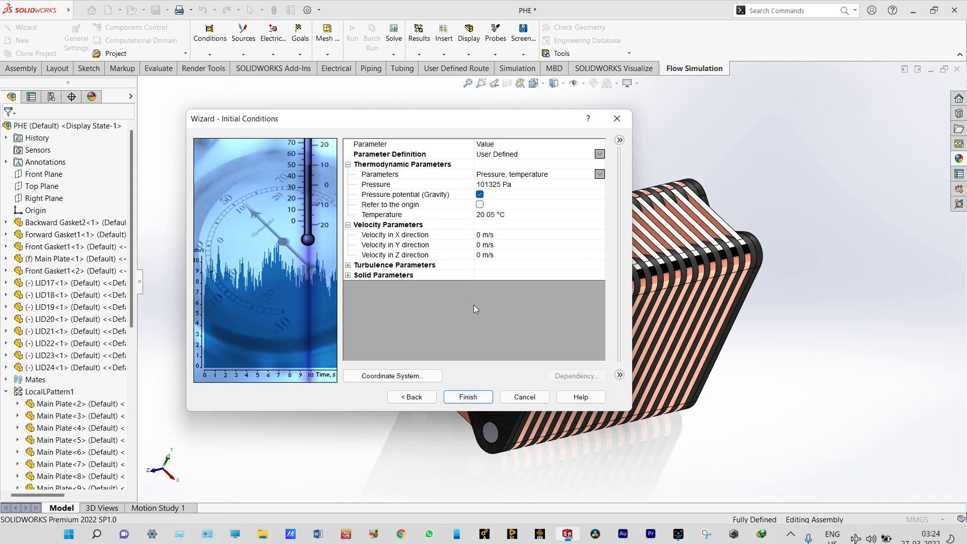
# Step: Set the initial fluid temperature and the initial solid temperature to 20 °C and finish the project setup
pyautogui.click(497, 215)
pyautogui.press('BackSpace')
pyautogui.click(348, 276)
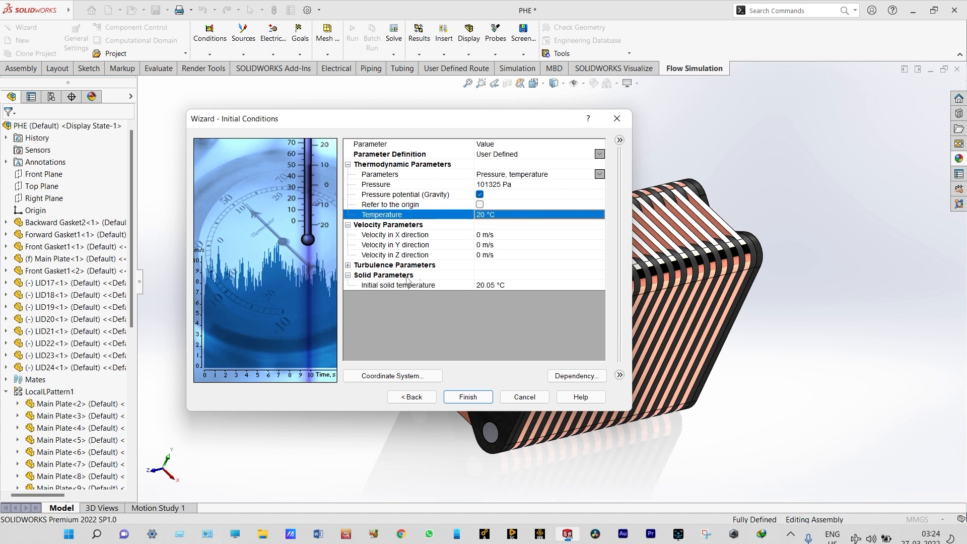
pyautogui.click(495, 284)
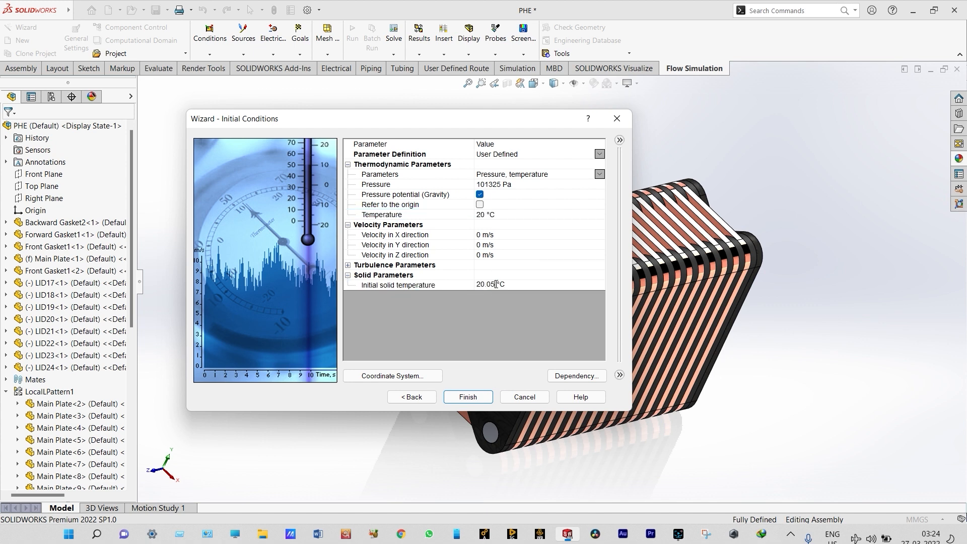
pyautogui.press('BackSpace')
pyautogui.click(480, 398)
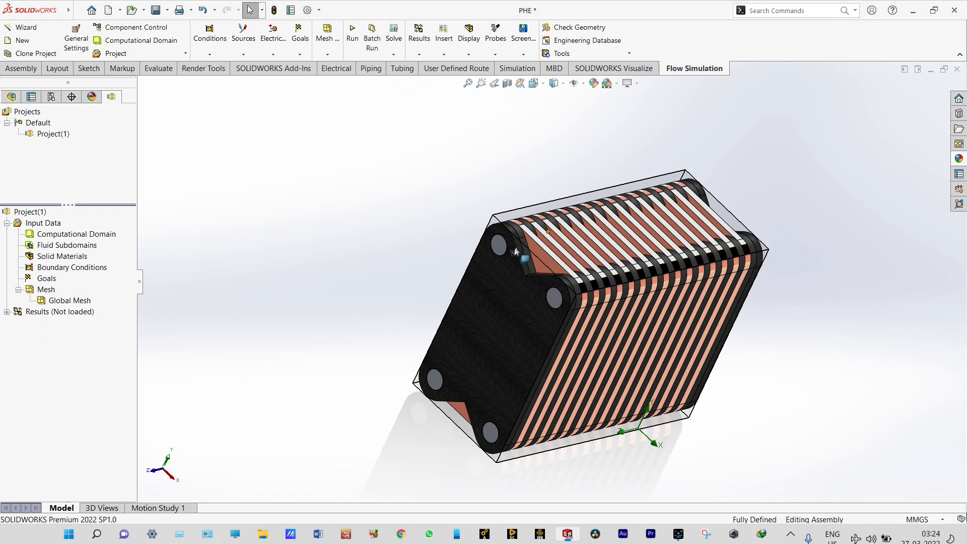
# Step: Hide the computational domain and section the assembly parallel to the Right Plane at an offset of 253 mm
pyautogui.rightClick(95, 236)
pyautogui.click(126, 258)
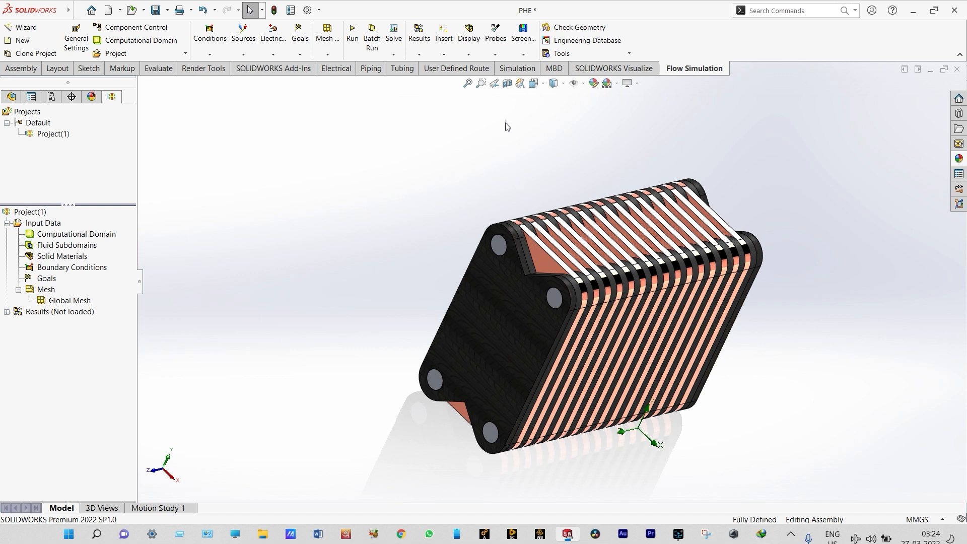
pyautogui.click(507, 83)
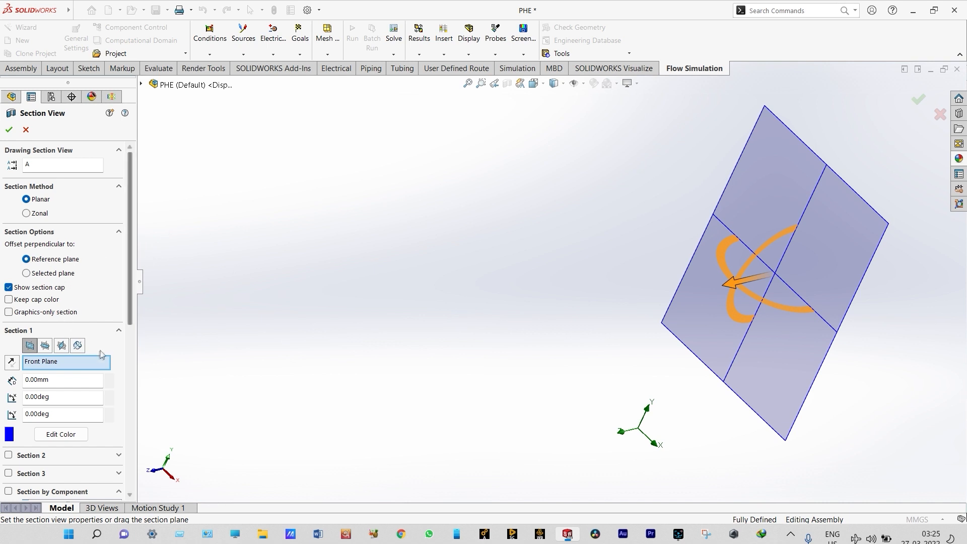
pyautogui.click(61, 345)
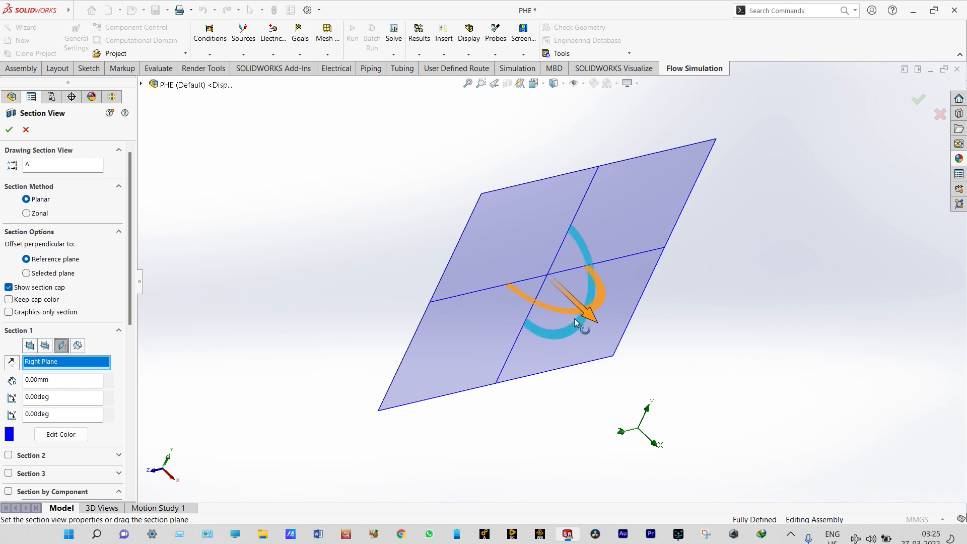
pyautogui.moveTo(586, 316); pyautogui.dragTo(637, 404)
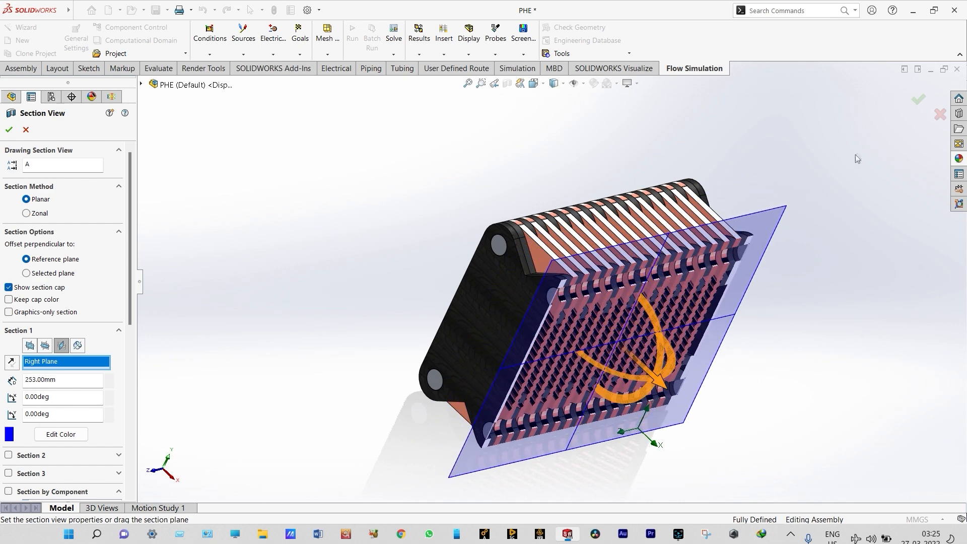
pyautogui.click(918, 100)
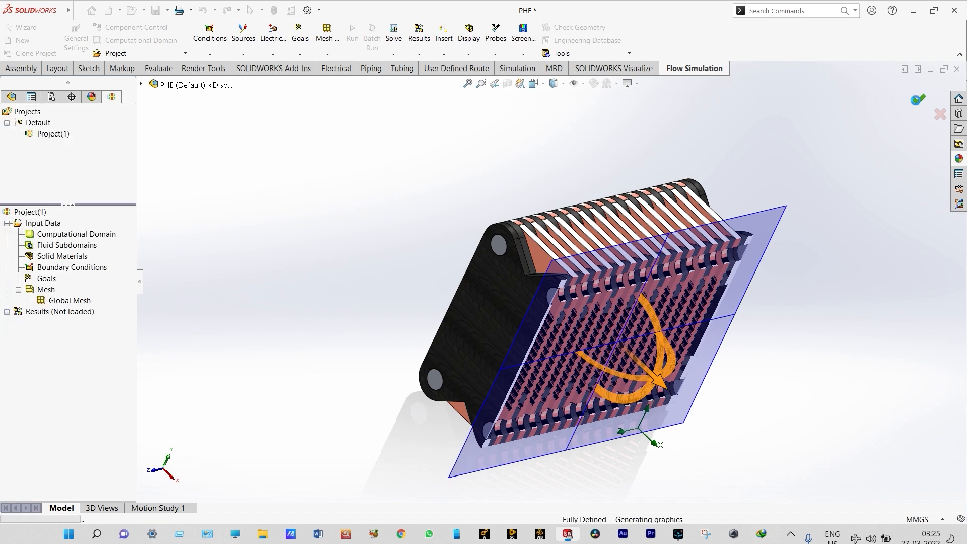
pyautogui.rightClick(796, 207)
pyautogui.click(818, 276)
pyautogui.moveTo(815, 274); pyautogui.dragTo(383, 265)
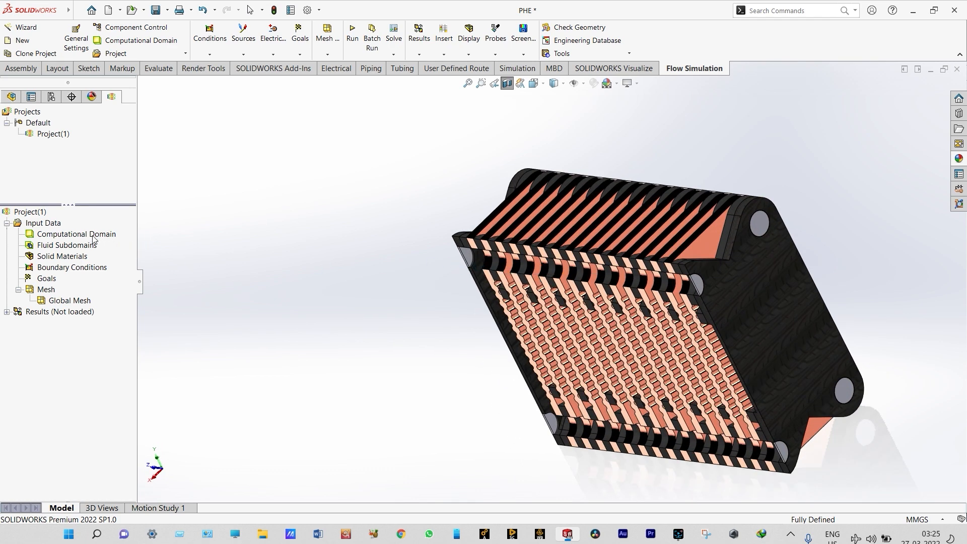
# Step: Begin a fluid subdomain of liquid water with its temperature set to 100 °C
pyautogui.rightClick(85, 246)
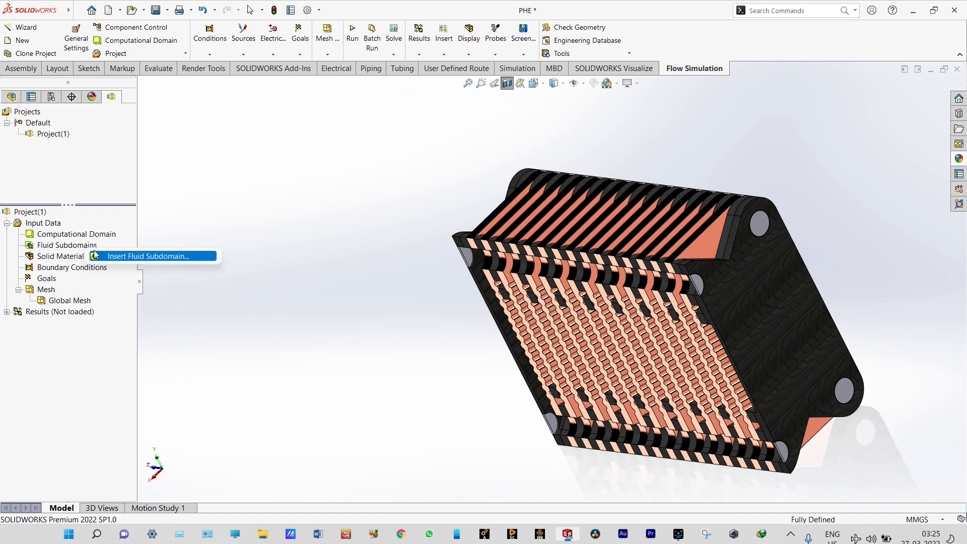
pyautogui.click(104, 257)
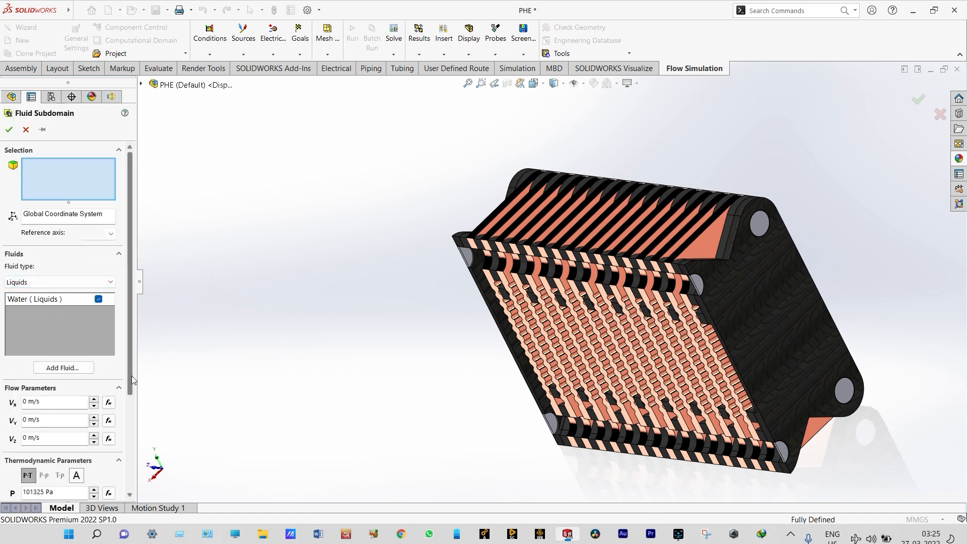
pyautogui.scroll(-3, 131, 376)
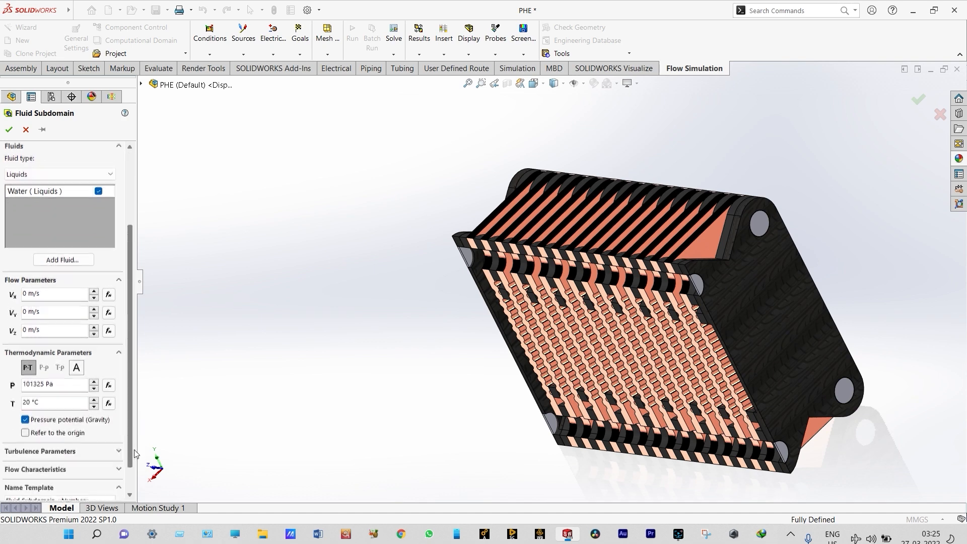
pyautogui.click(30, 397)
pyautogui.press('BackSpace')
pyautogui.press('BackSpace')
pyautogui.write('10')
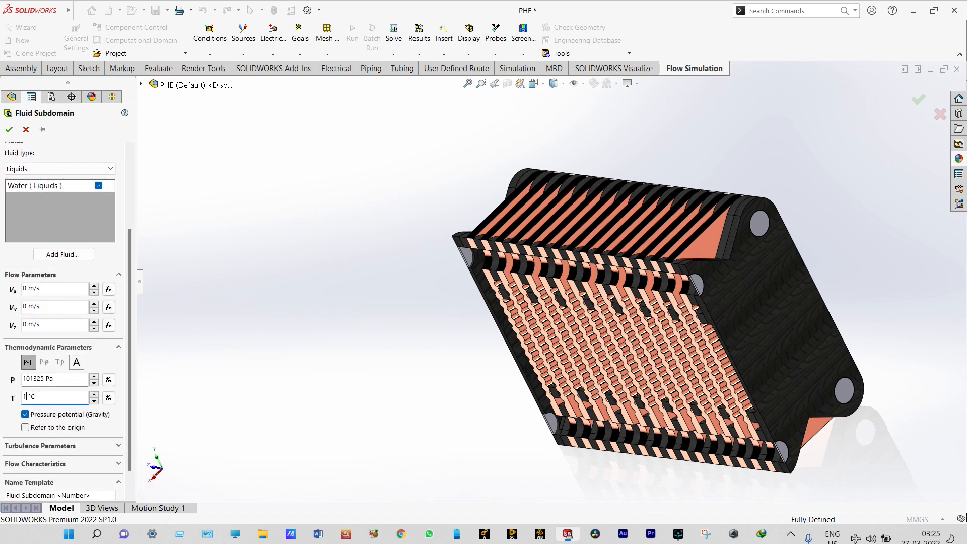
pyautogui.write('0')
# Step: Assign the inner face of the upper port's lid to the fluid subdomain, inspect the highlighted channels, and accept it
pyautogui.click(469, 259)
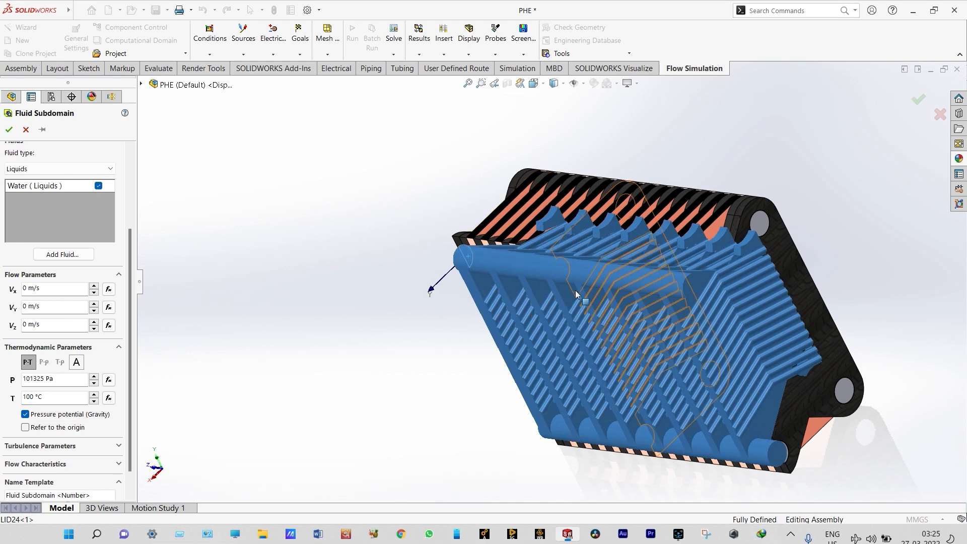
pyautogui.scroll(-2, 407, 297)
pyautogui.scroll(5, 407, 298)
pyautogui.moveTo(402, 294); pyautogui.dragTo(475, 388, button='middle')
pyautogui.scroll(-3, 726, 328)
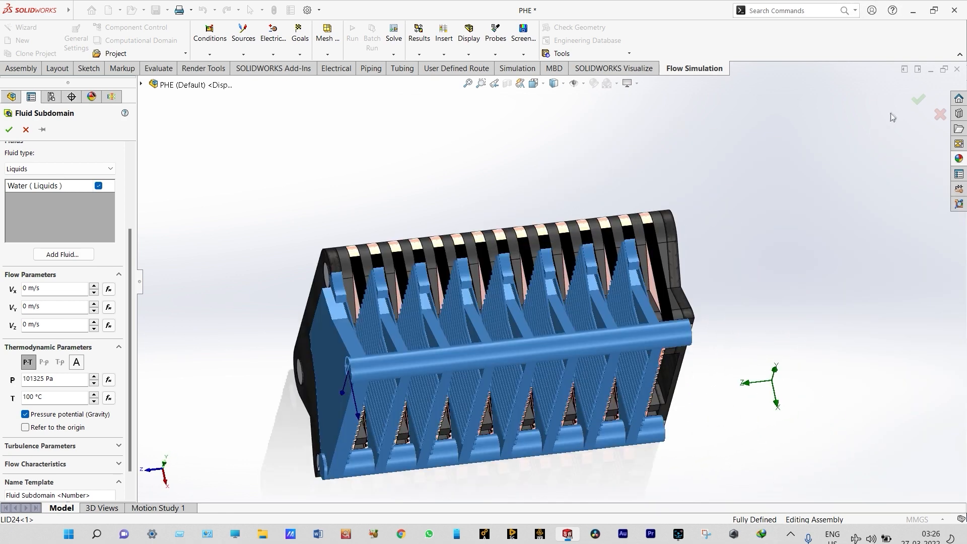
pyautogui.click(918, 101)
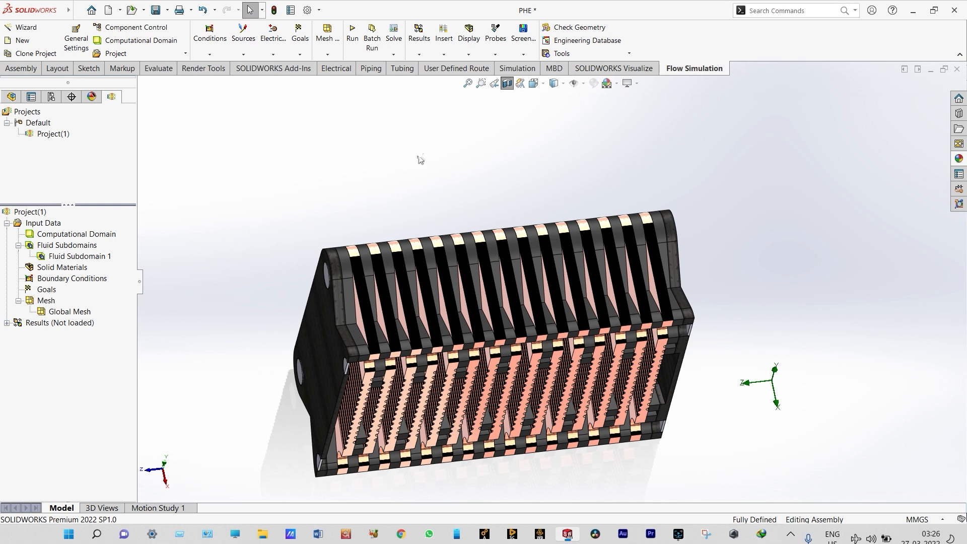
# Step: Section the assembly again parallel to the Right Plane at an offset of 58 mm
pyautogui.click(507, 84)
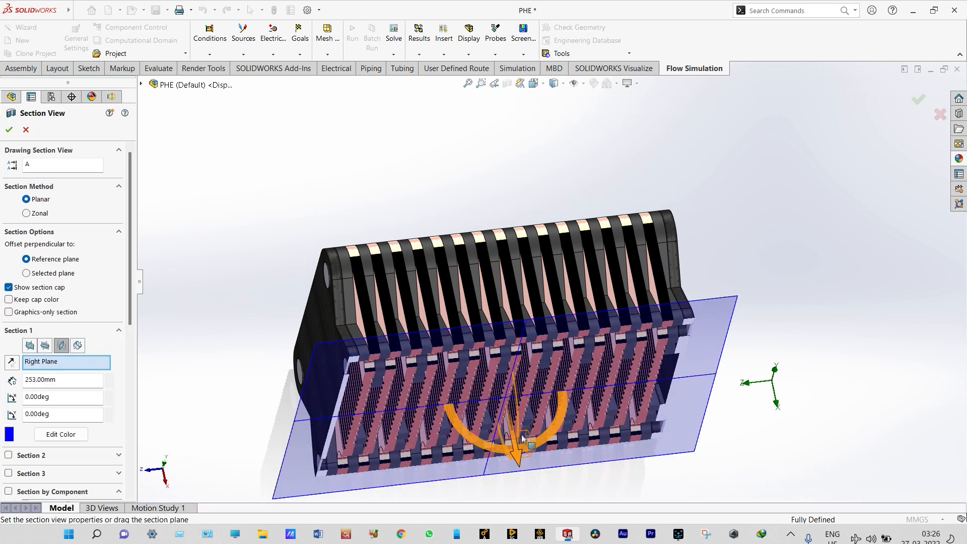
pyautogui.moveTo(519, 456); pyautogui.dragTo(487, 363)
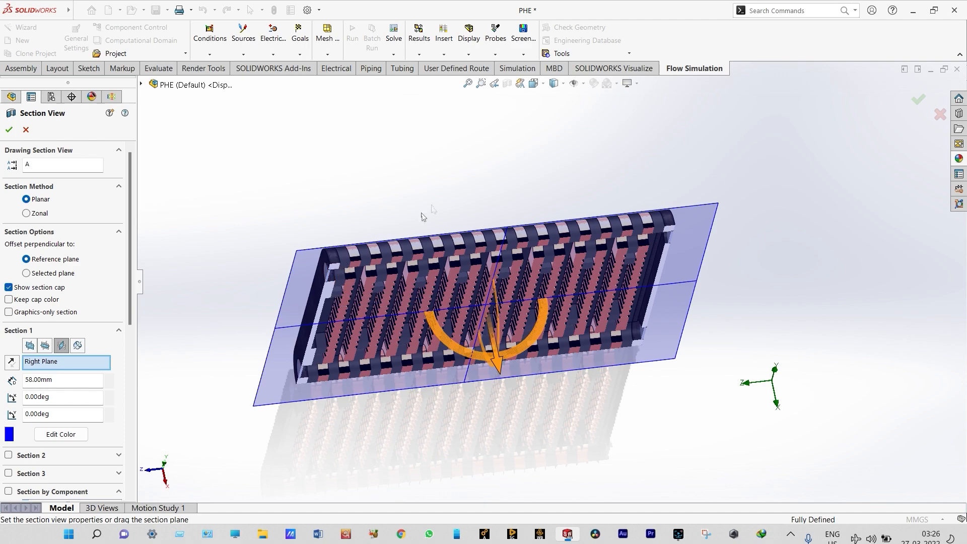
pyautogui.click(918, 99)
# Step: Add a second liquid water fluid subdomain at 20 °C on the inner face of the lower port's lid, LID22
pyautogui.rightClick(789, 202)
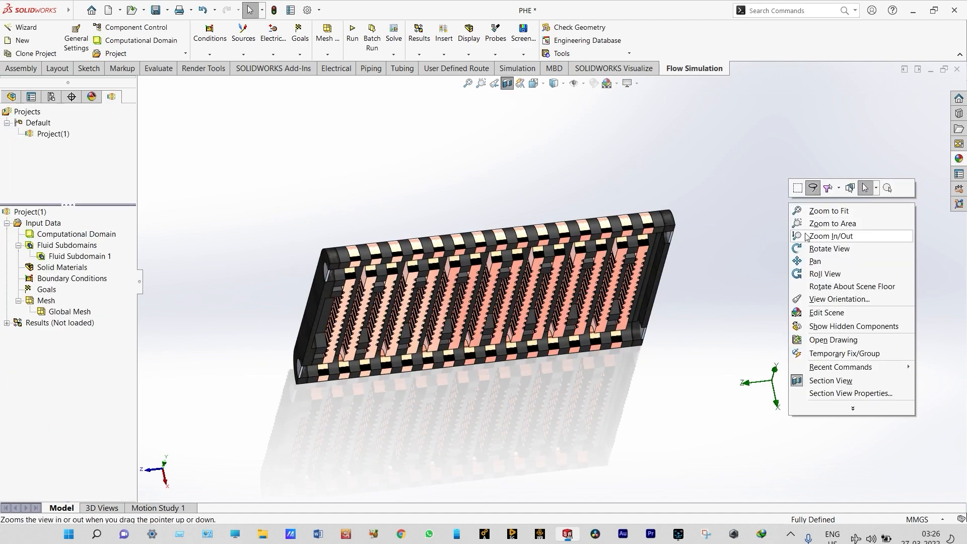
pyautogui.click(807, 248)
pyautogui.moveTo(794, 174); pyautogui.dragTo(722, 212)
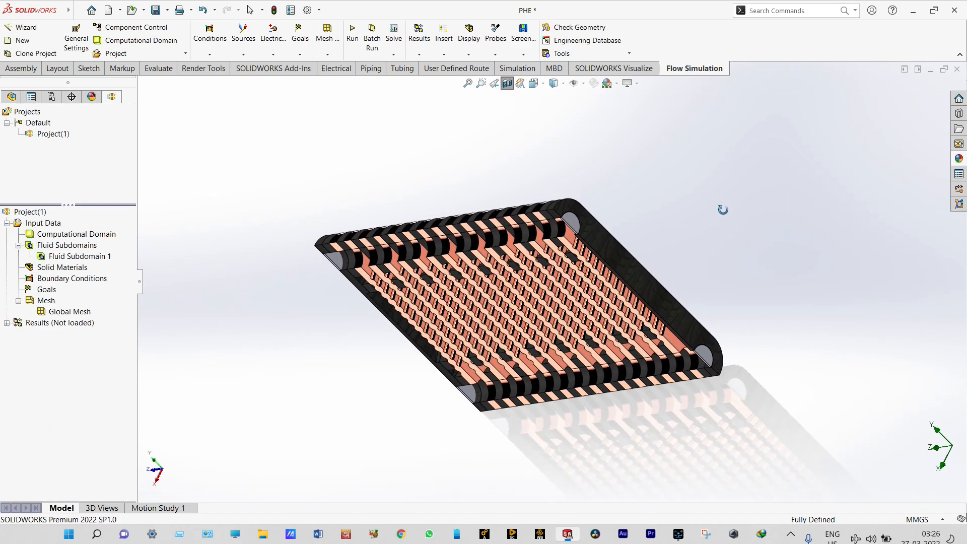
pyautogui.scroll(-4, 564, 360)
pyautogui.moveTo(403, 421); pyautogui.dragTo(389, 354)
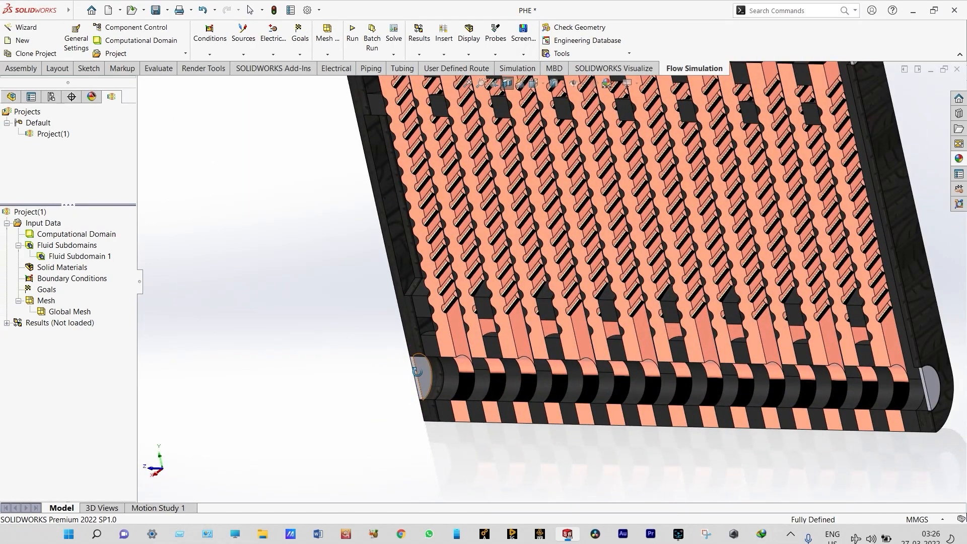
pyautogui.rightClick(75, 246)
pyautogui.click(111, 256)
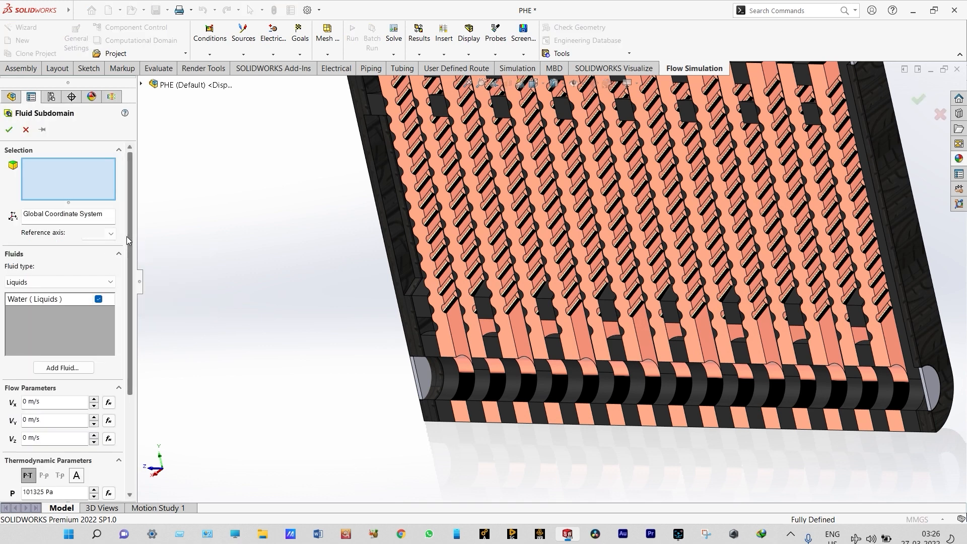
pyautogui.scroll(-5, 125, 236)
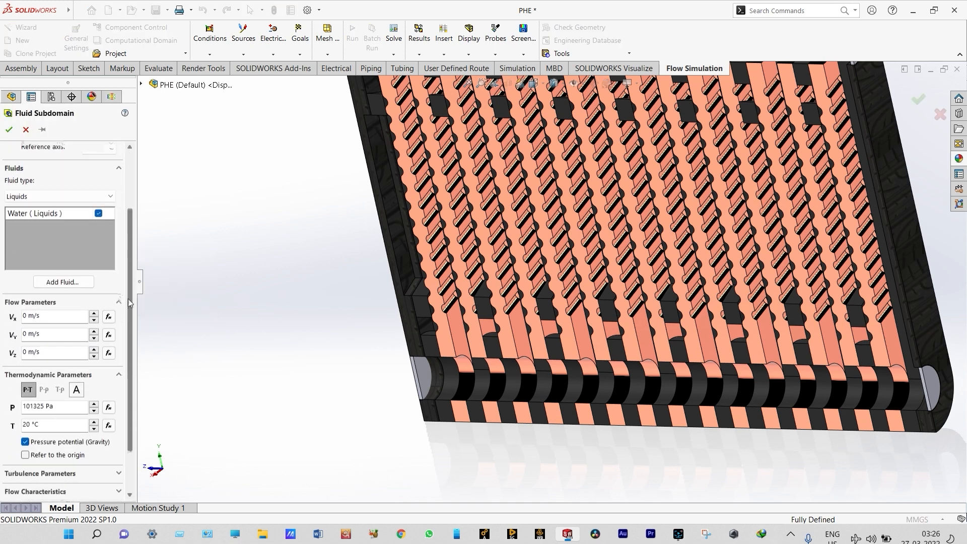
pyautogui.click(425, 377)
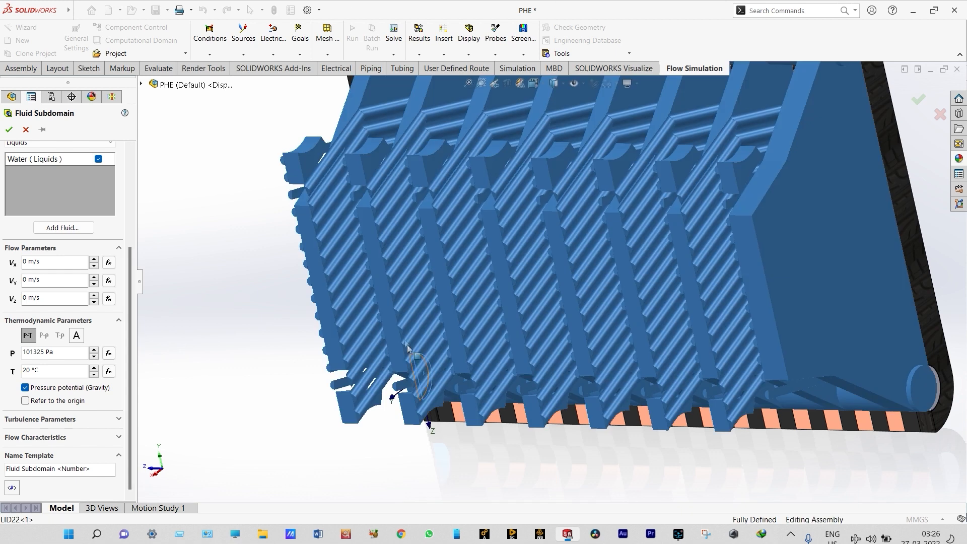
pyautogui.scroll(6, 398, 320)
pyautogui.scroll(3, 310, 276)
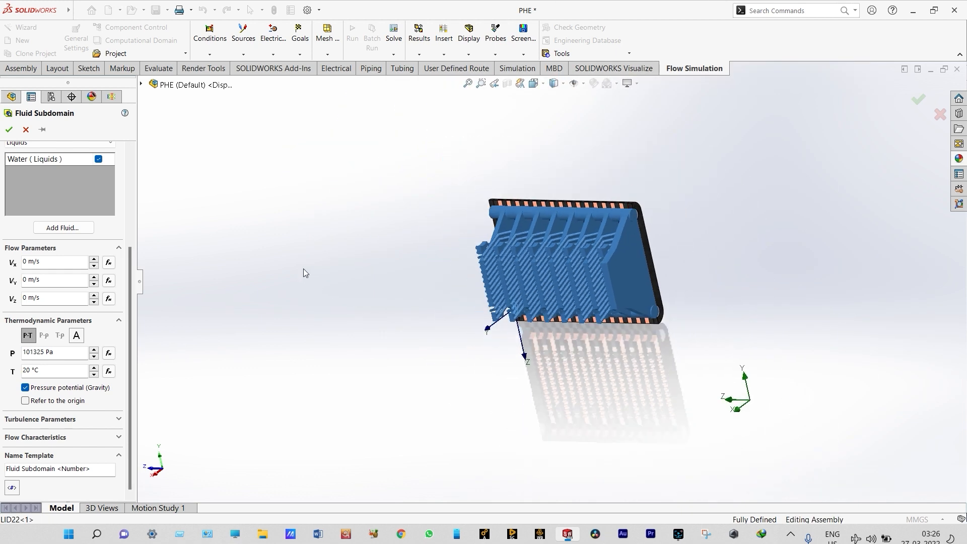
pyautogui.click(9, 130)
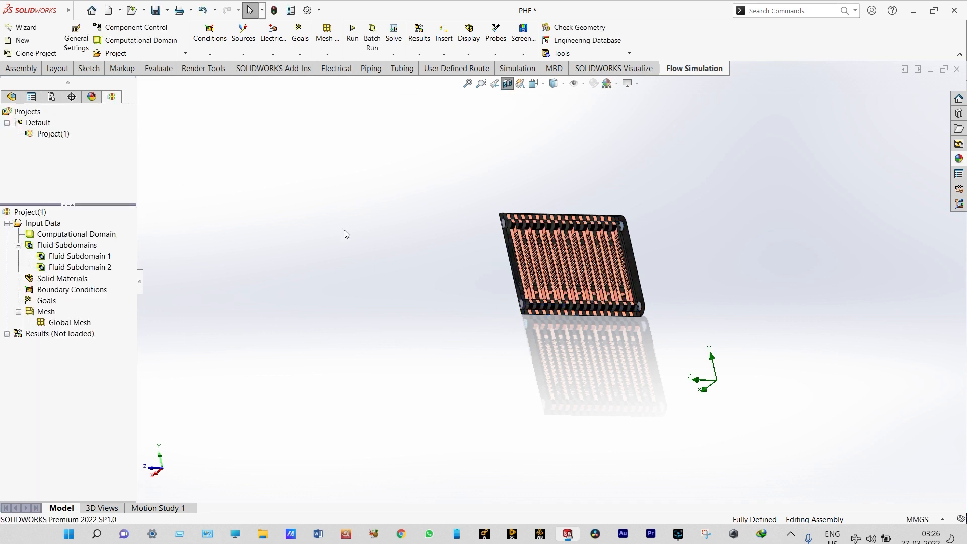
# Step: Turn off the section view to show the complete heat exchanger
pyautogui.click(507, 83)
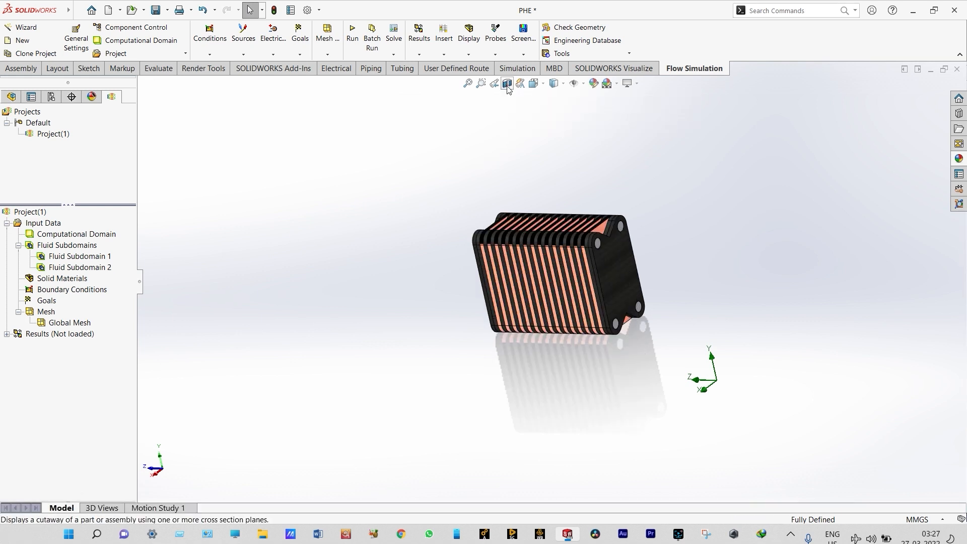
pyautogui.rightClick(387, 181)
pyautogui.click(406, 225)
pyautogui.moveTo(433, 206); pyautogui.dragTo(399, 282)
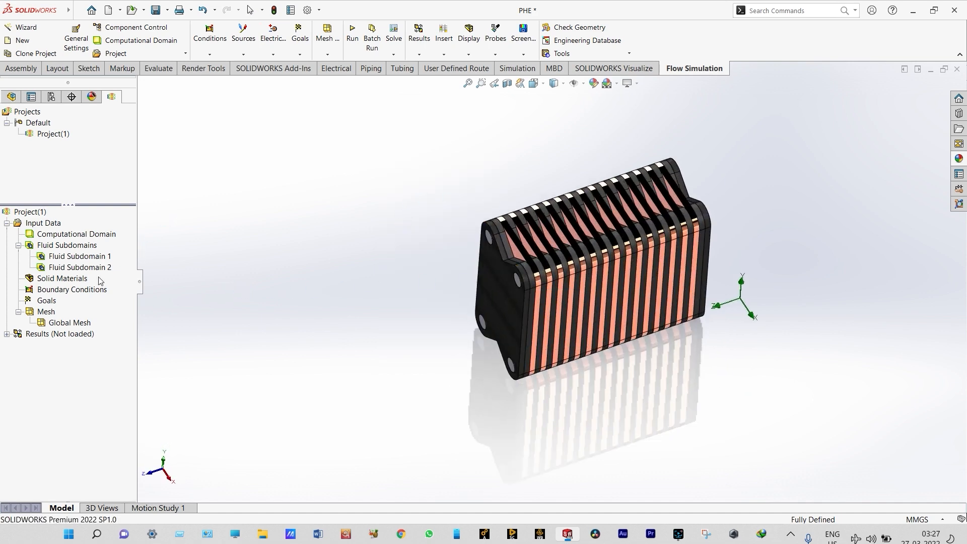
# Step: Assign the predefined metal Copper to the Main Plate as a solid material
pyautogui.rightClick(84, 280)
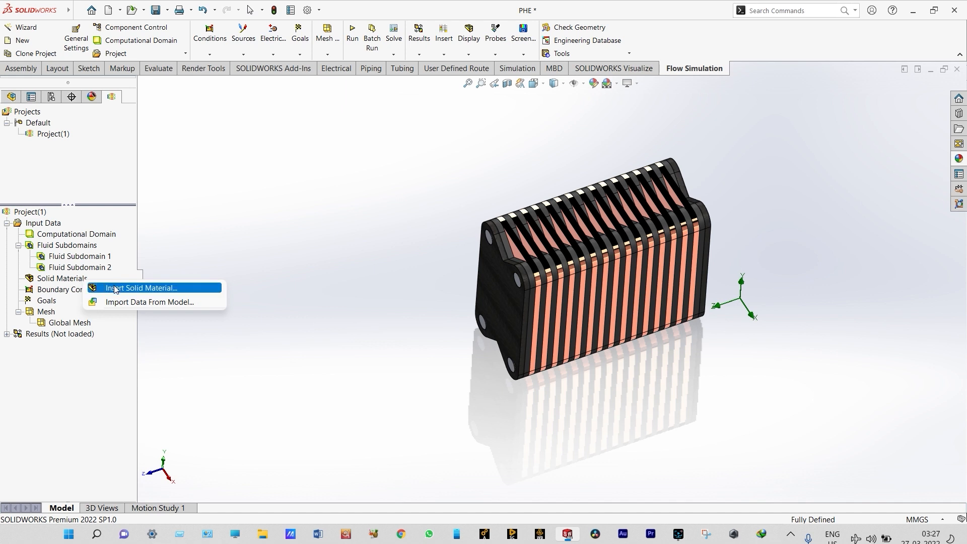
pyautogui.click(136, 288)
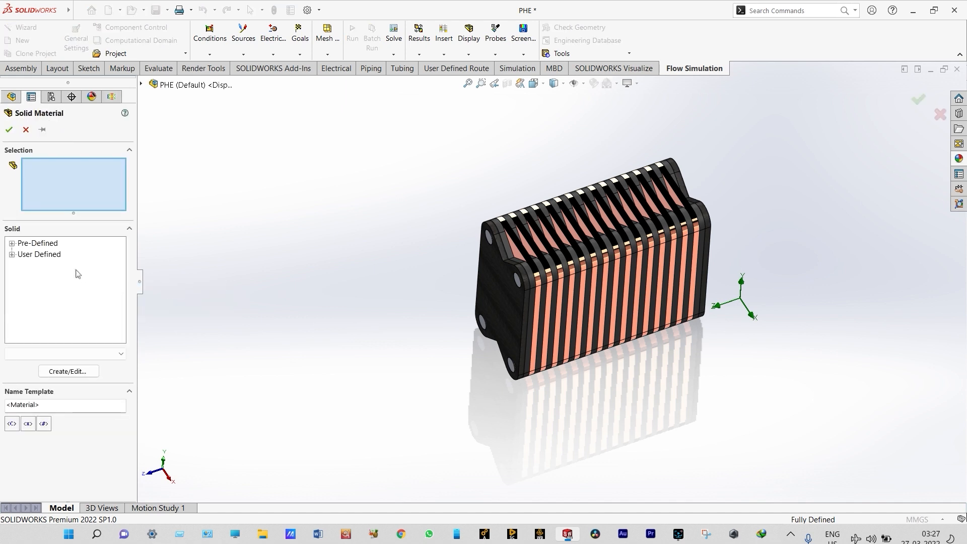
pyautogui.click(12, 243)
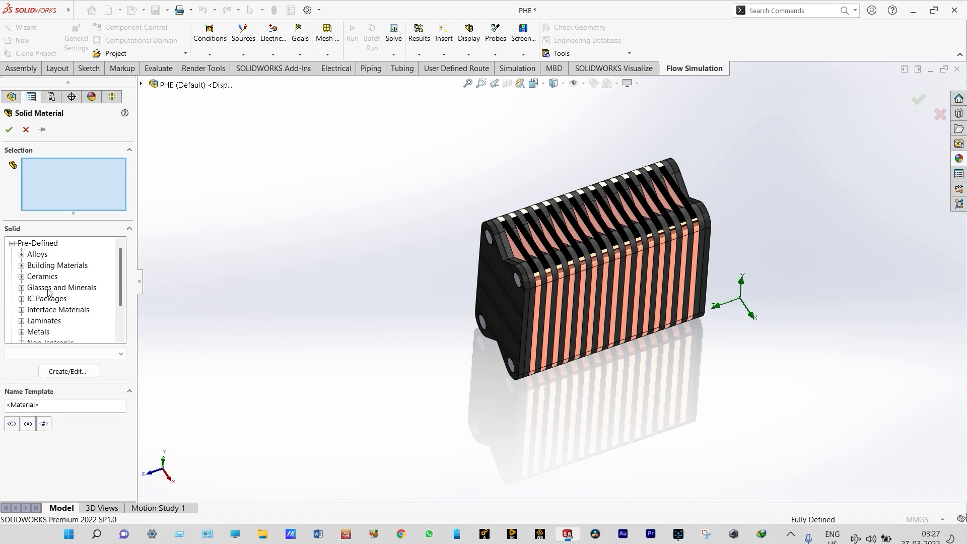
pyautogui.click(21, 332)
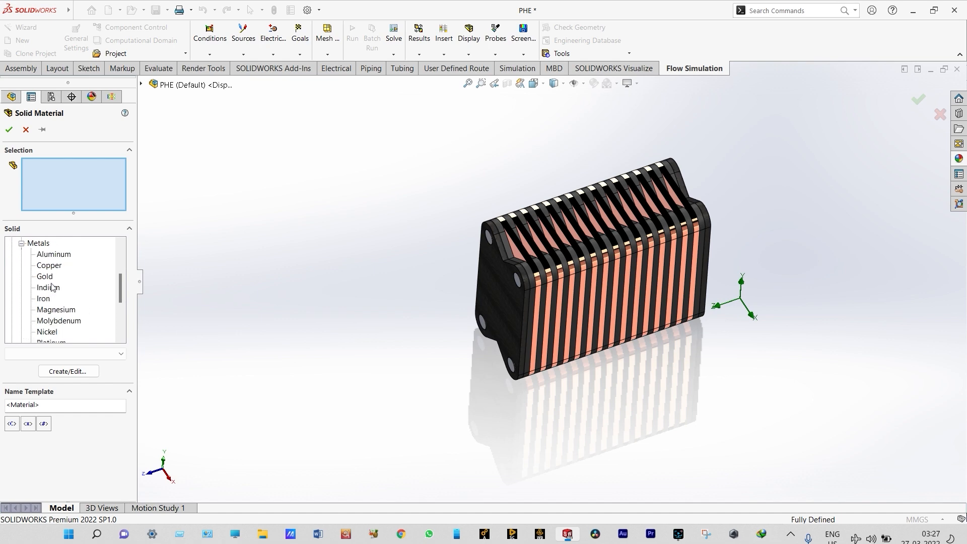
pyautogui.click(51, 267)
pyautogui.click(203, 219)
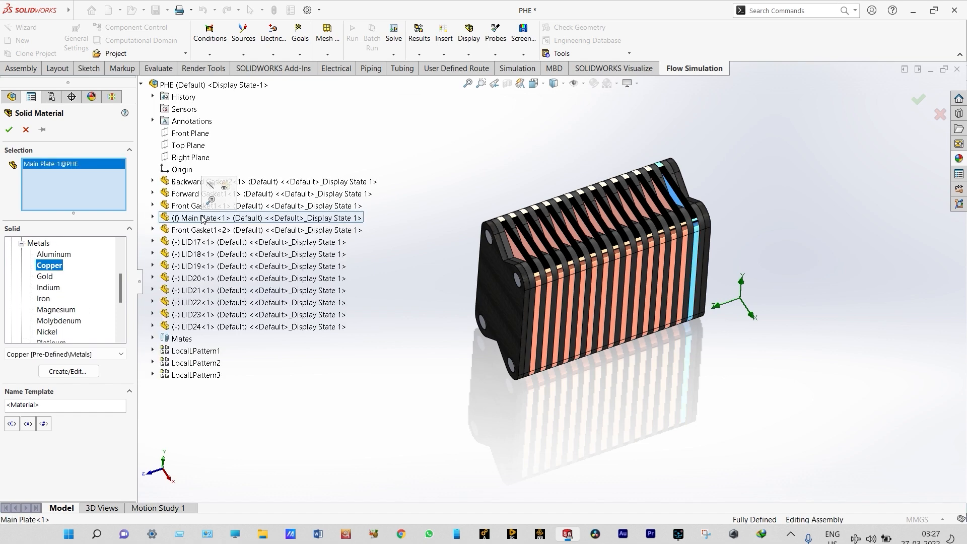
pyautogui.click(8, 130)
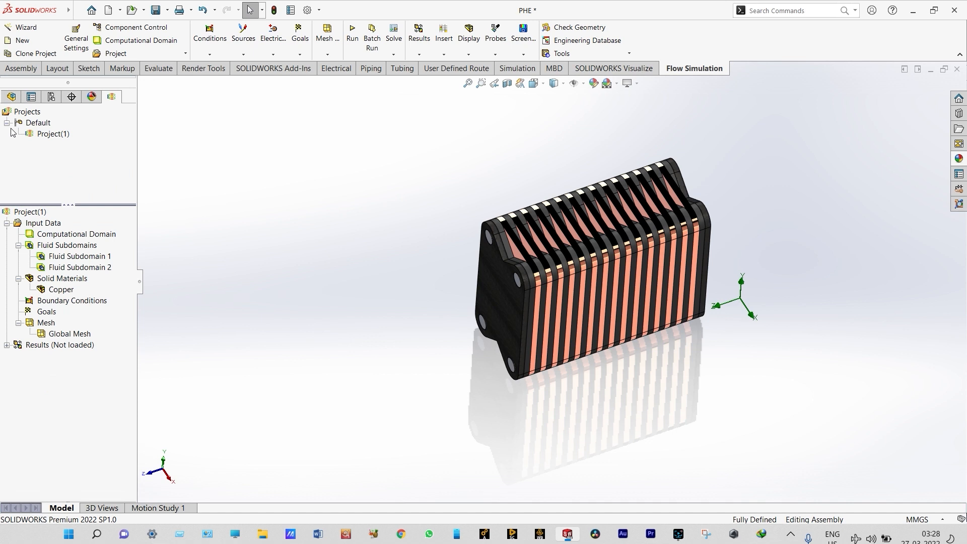
# Step: Assign the predefined polymer Teflon to Backward Gasket2, Forward Gasket1 and both Front Gasket1 instances as a solid material
pyautogui.rightClick(82, 280)
pyautogui.click(114, 286)
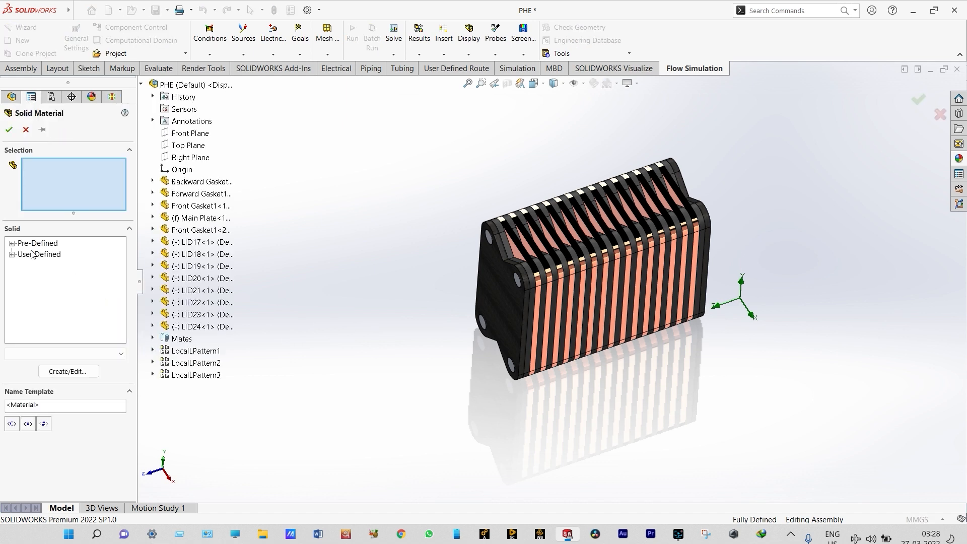
pyautogui.click(11, 243)
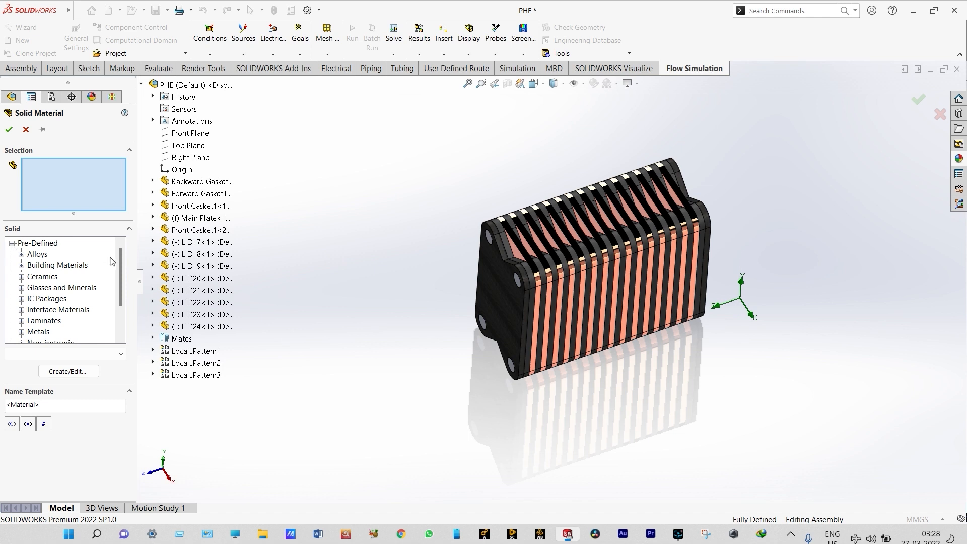
pyautogui.moveTo(121, 260); pyautogui.dragTo(118, 282)
pyautogui.click(22, 309)
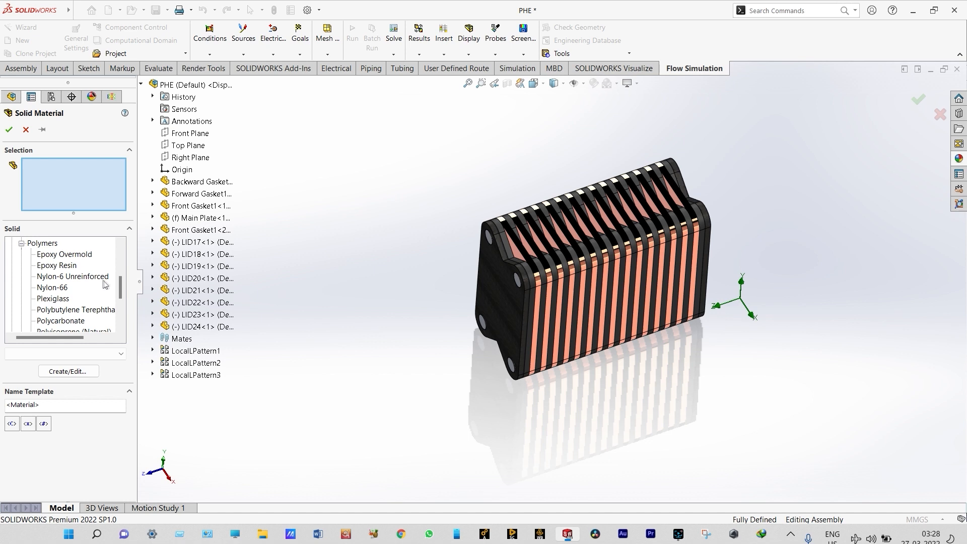
pyautogui.moveTo(121, 282); pyautogui.dragTo(121, 305)
pyautogui.click(48, 320)
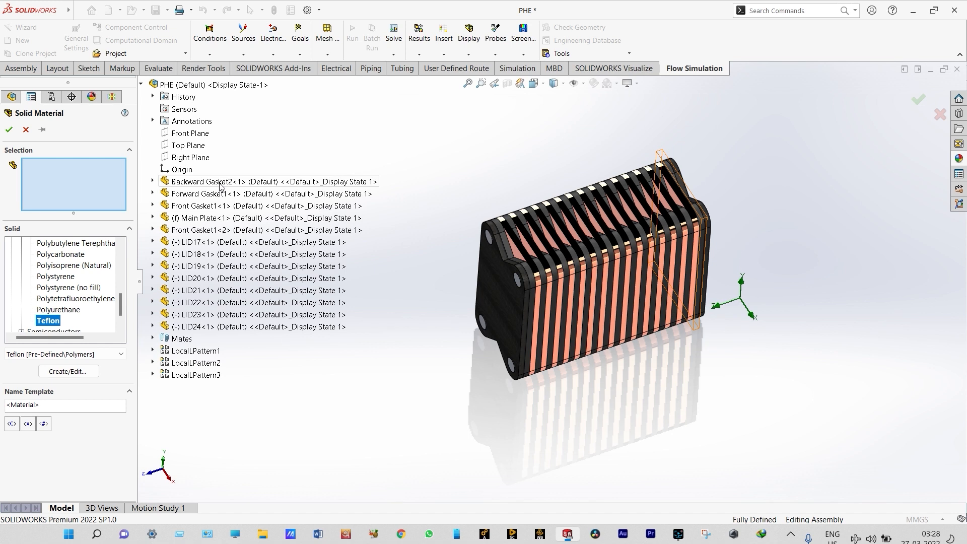
pyautogui.click(220, 187)
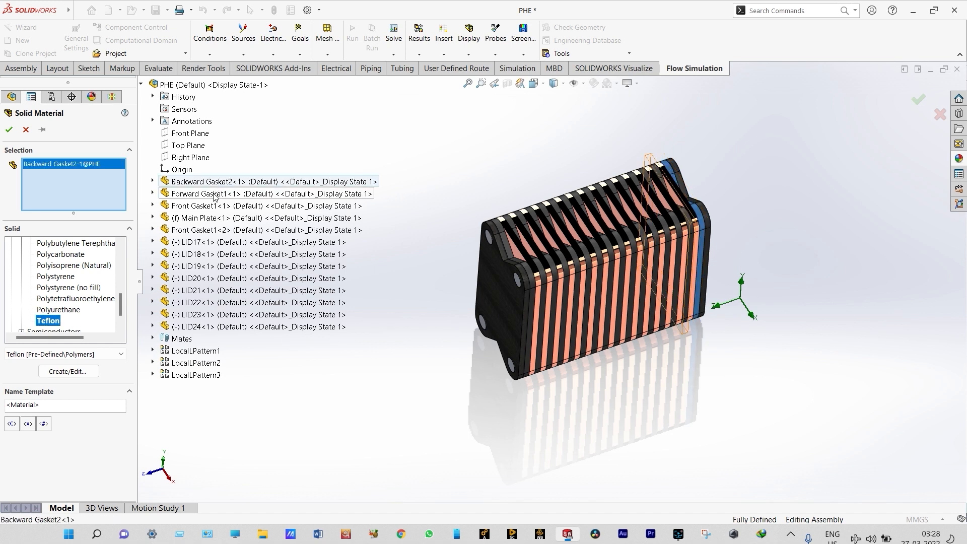
pyautogui.click(216, 197)
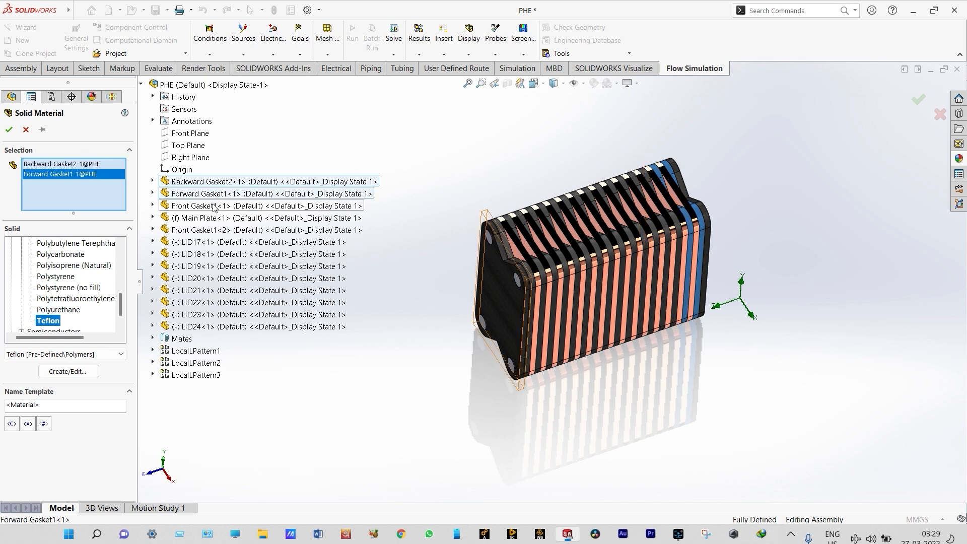
pyautogui.click(215, 207)
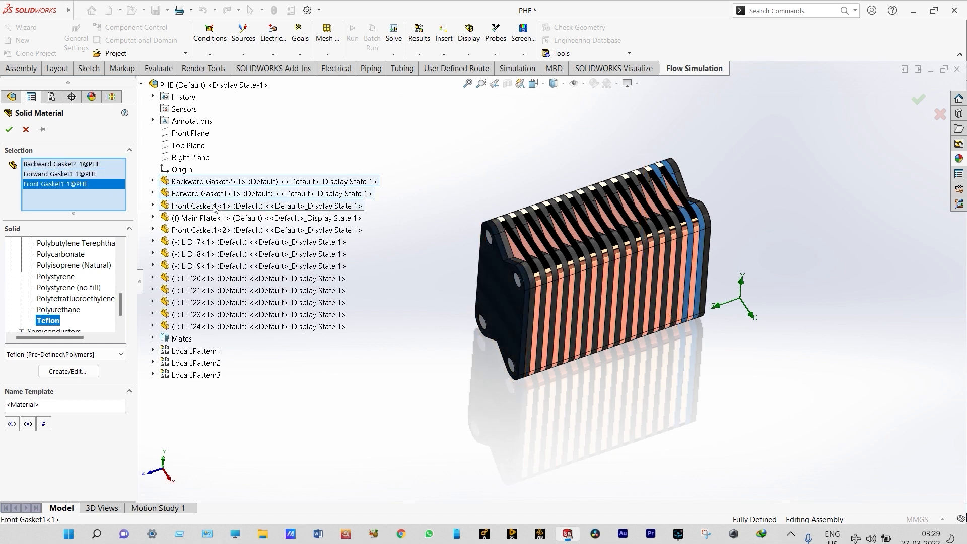
pyautogui.click(233, 231)
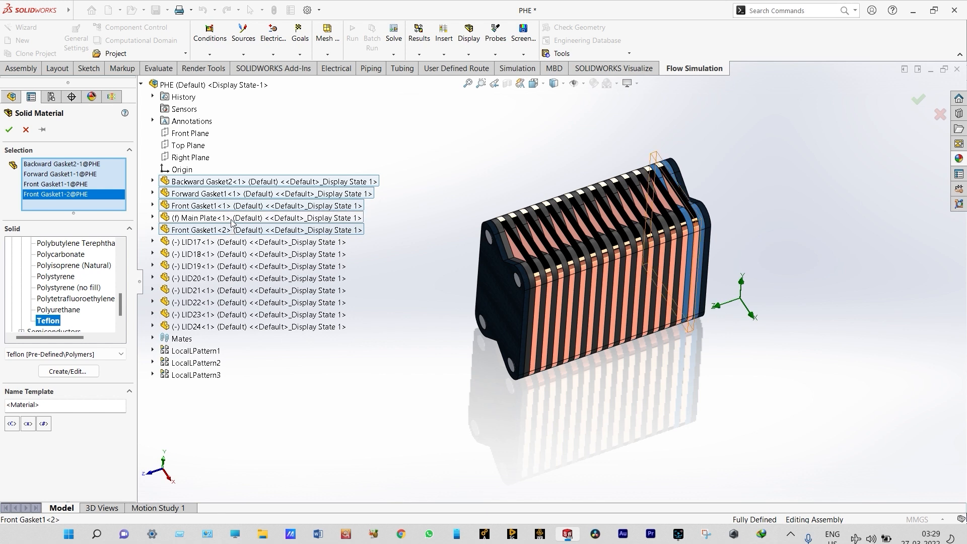
pyautogui.click(9, 130)
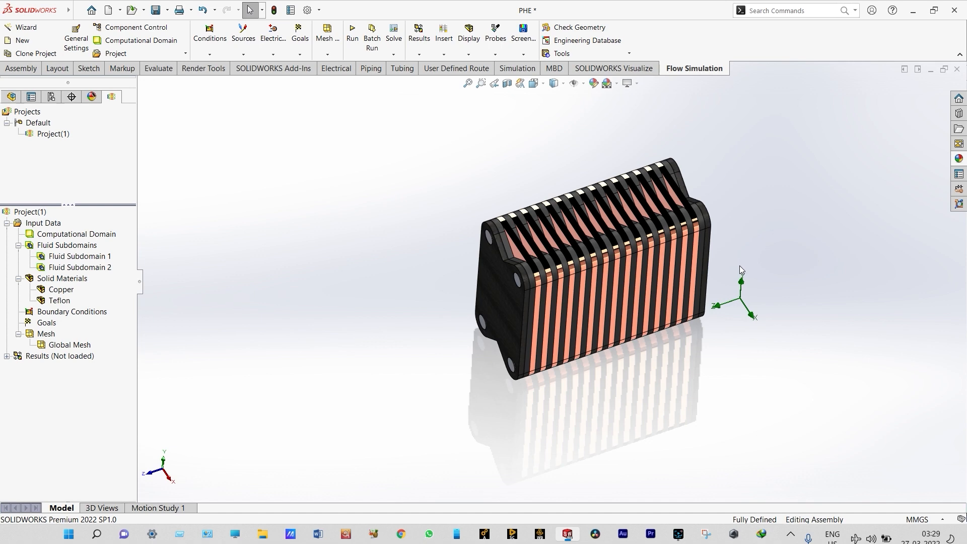
# Step: Section the assembly parallel to the Right Plane at an offset of 260 mm
pyautogui.click(554, 84)
pyautogui.moveTo(538, 326); pyautogui.dragTo(557, 358)
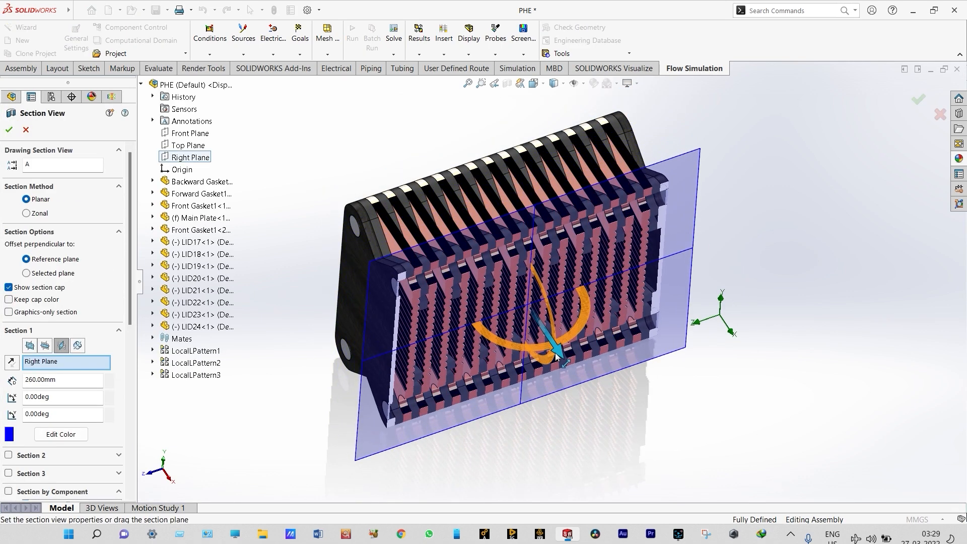
pyautogui.click(11, 131)
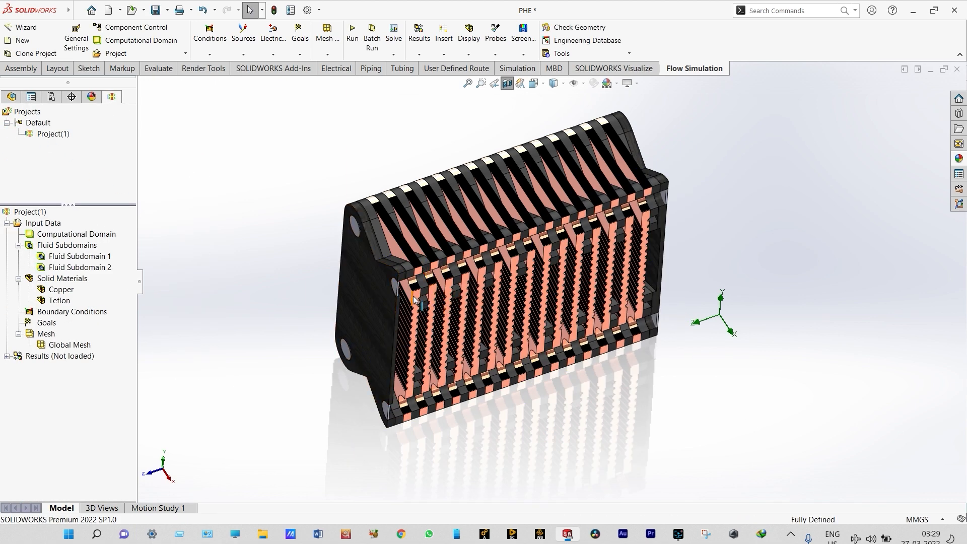
# Step: Create an inlet velocity boundary condition of 0.1 m/s on the inner face of LID24
pyautogui.scroll(-2, 414, 299)
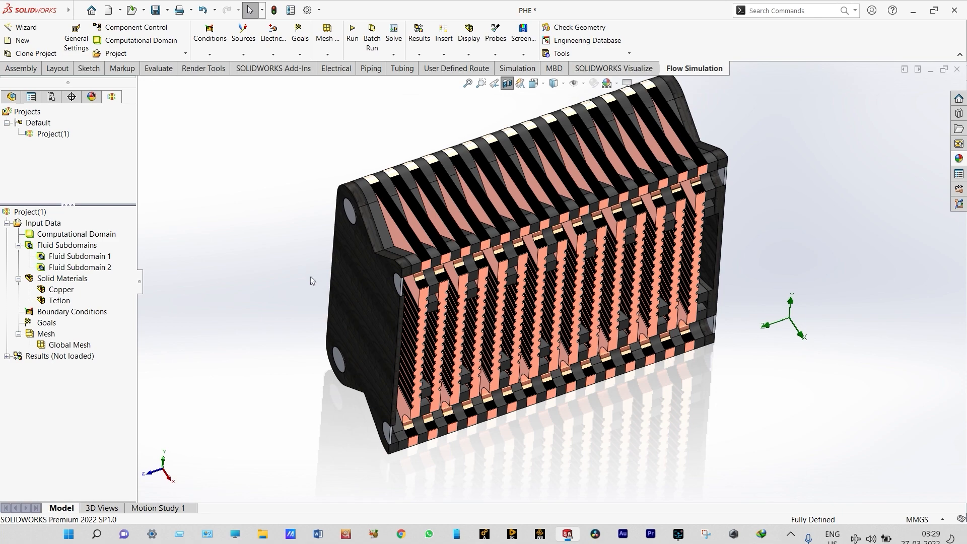
pyautogui.scroll(2, 318, 289)
pyautogui.rightClick(310, 258)
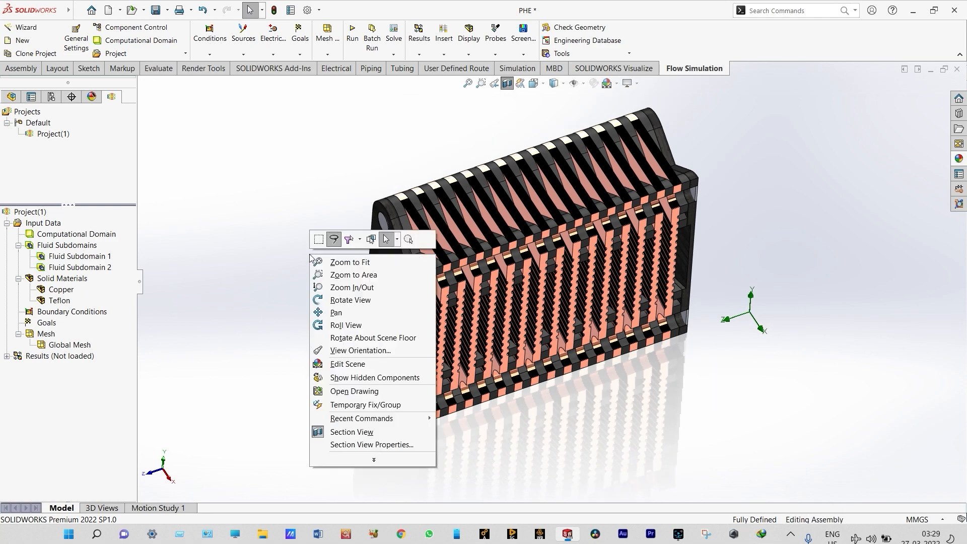
pyautogui.click(322, 299)
pyautogui.moveTo(324, 296); pyautogui.dragTo(233, 294)
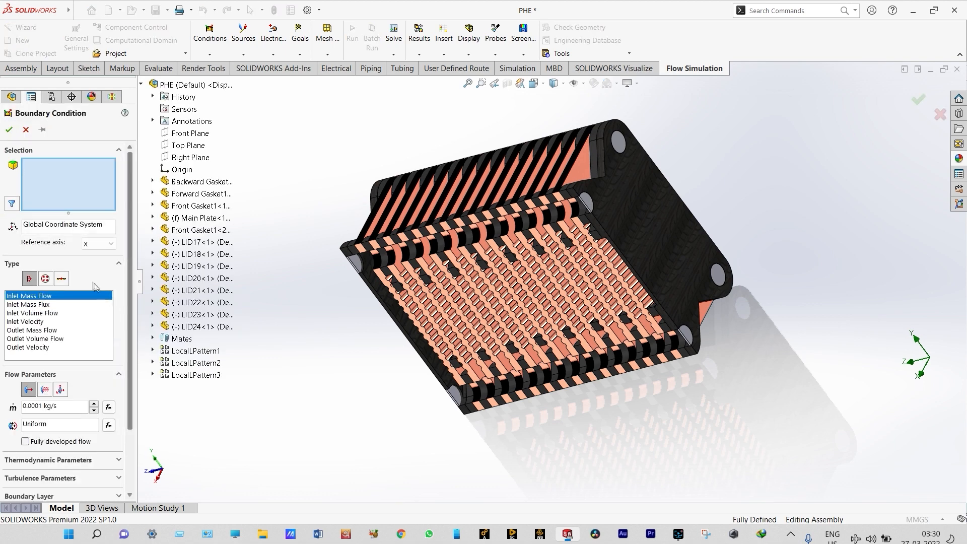
pyautogui.click(40, 322)
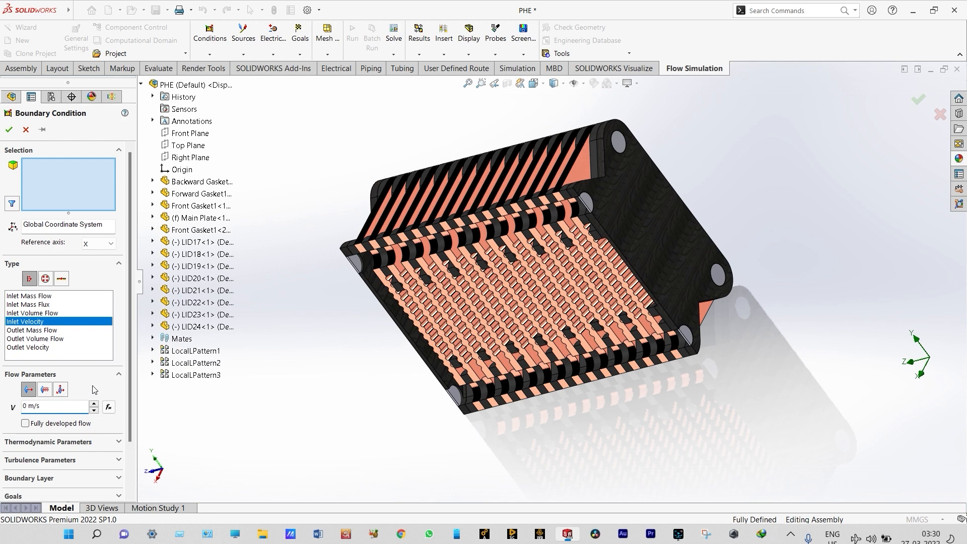
pyautogui.write('.1')
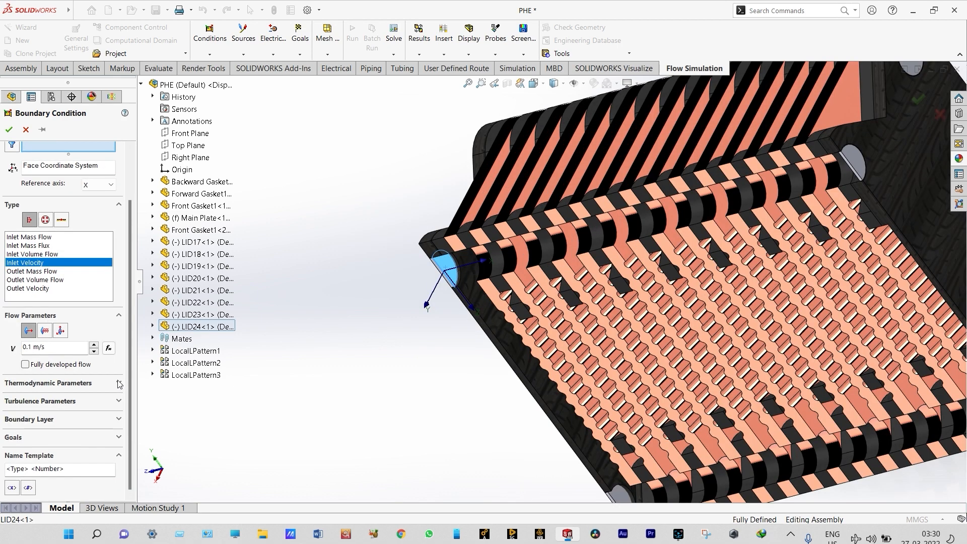
pyautogui.click(119, 384)
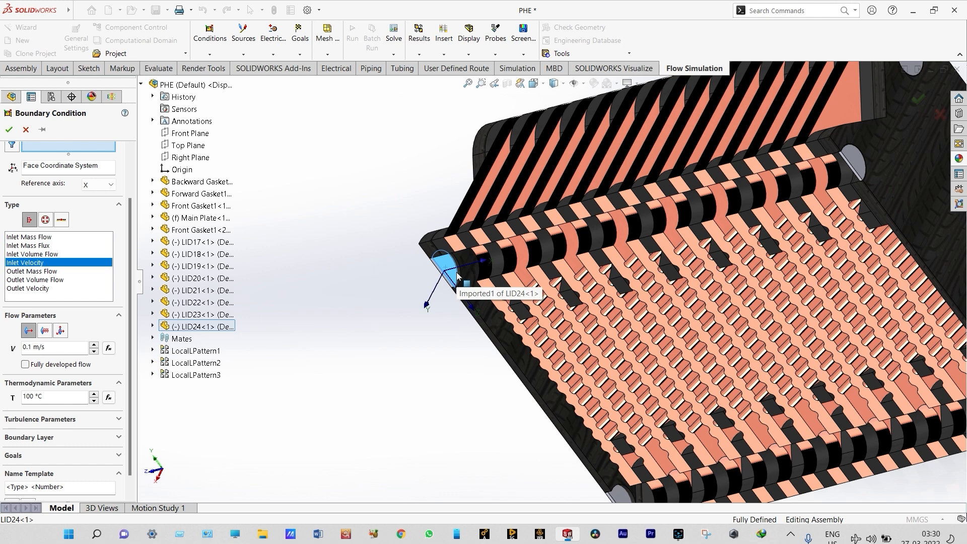
pyautogui.click(9, 131)
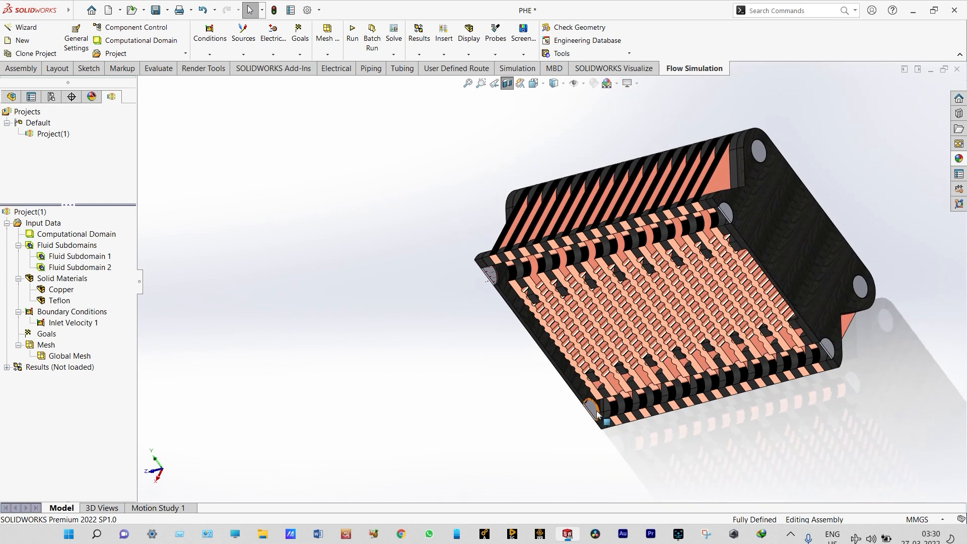
# Step: Create an Environment Pressure boundary condition on the inner face of LID23 with the default pressure and temperature
pyautogui.scroll(-2, 597, 413)
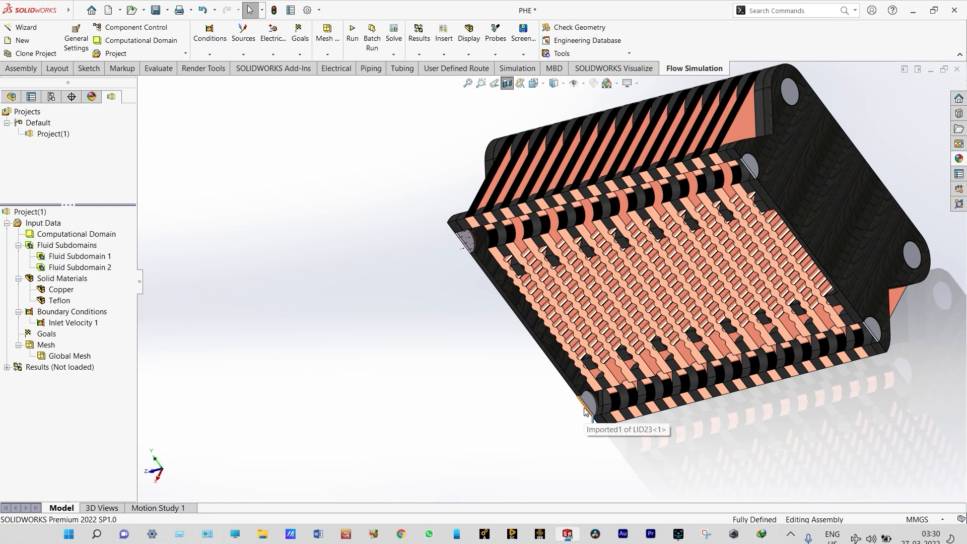
pyautogui.rightClick(68, 313)
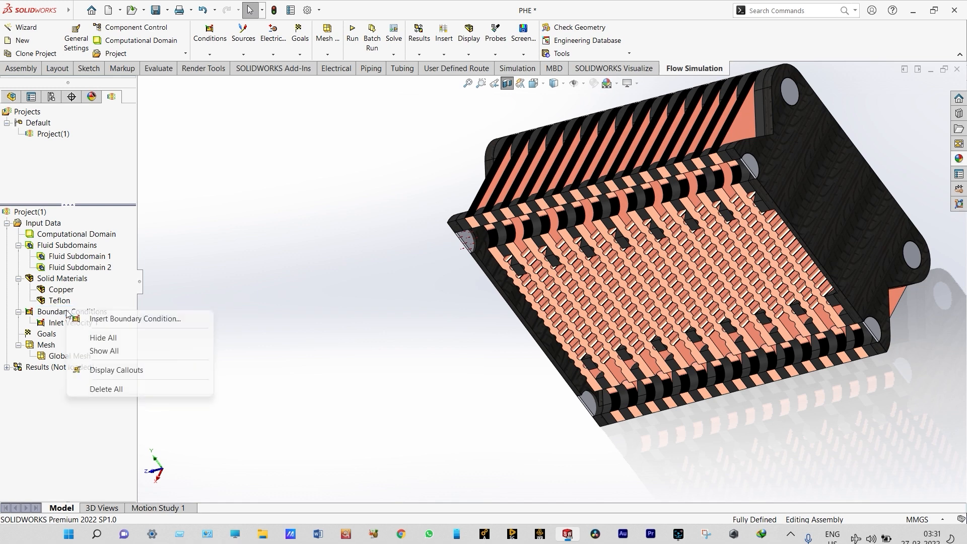
pyautogui.click(104, 321)
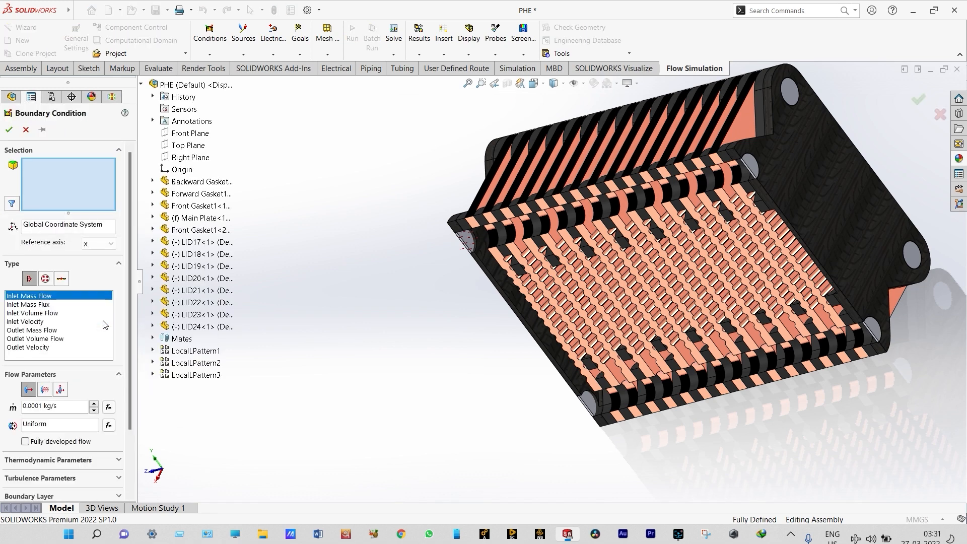
pyautogui.click(45, 279)
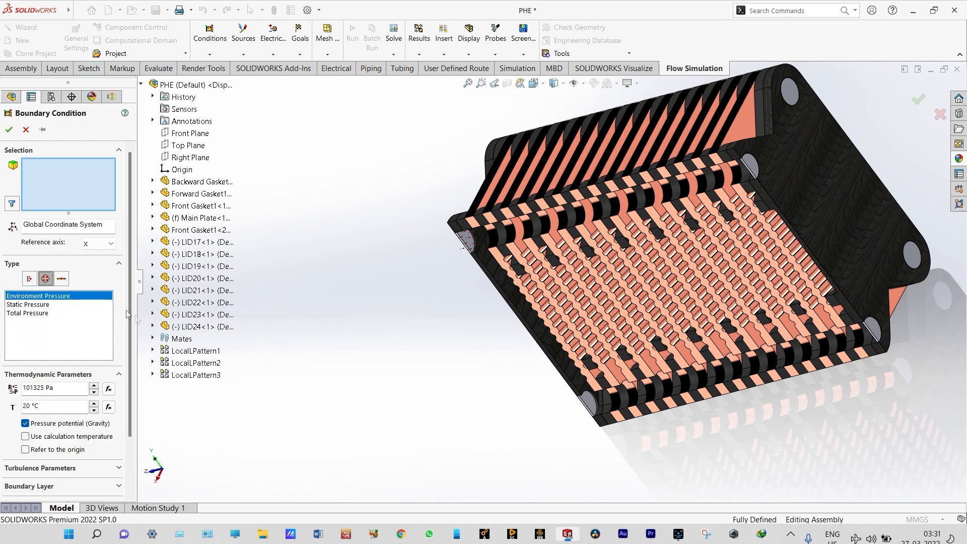
pyautogui.click(589, 409)
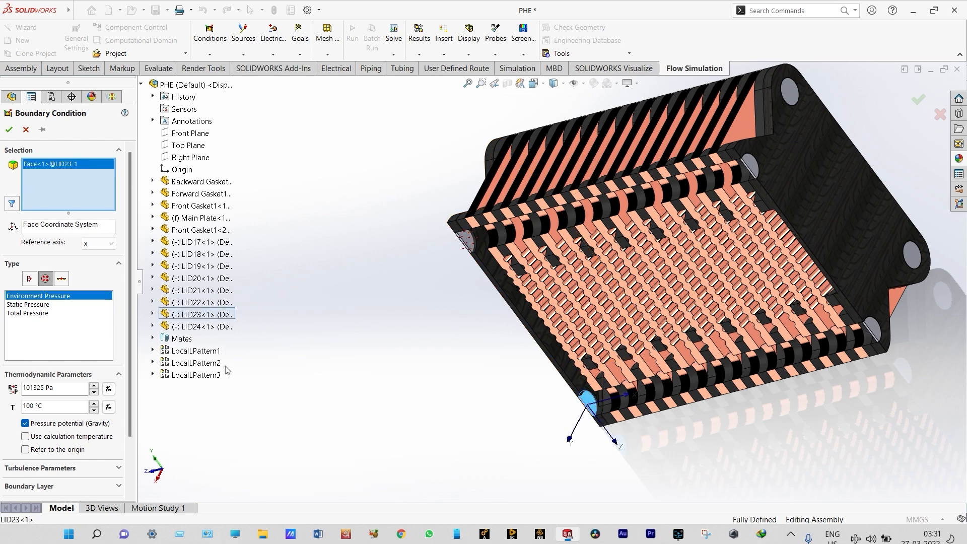
pyautogui.click(9, 130)
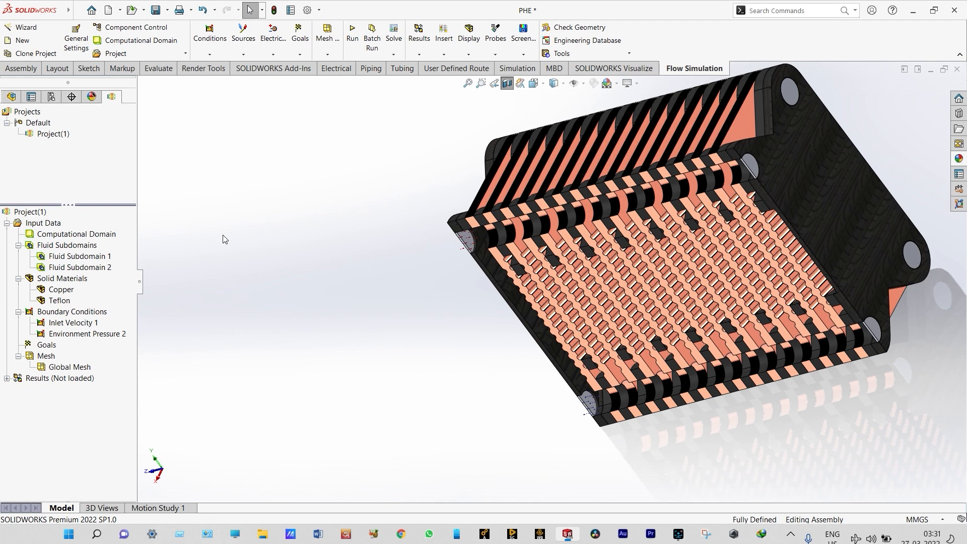
# Step: Move the section plane parallel to the Right Plane to an offset of about 61 mm
pyautogui.scroll(2, 225, 239)
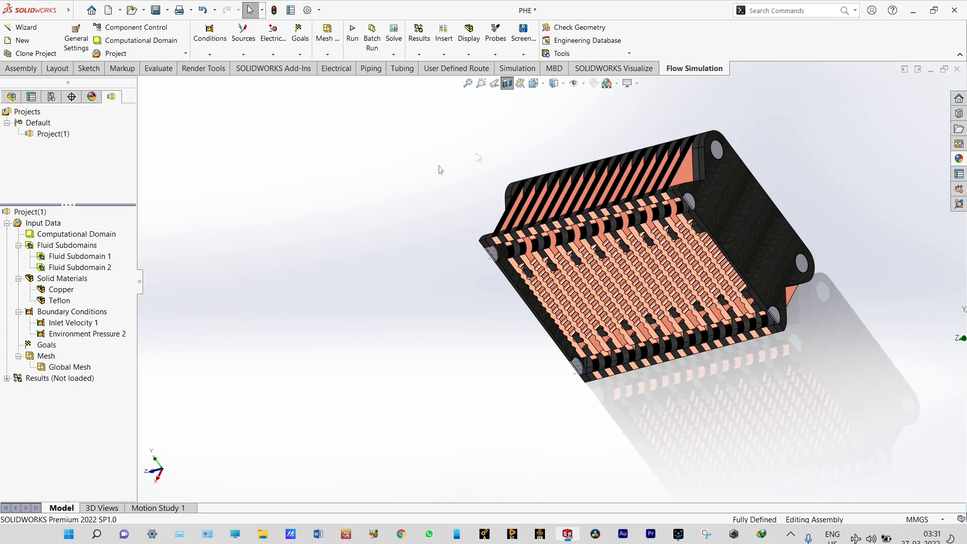
pyautogui.click(508, 83)
pyautogui.click(508, 83)
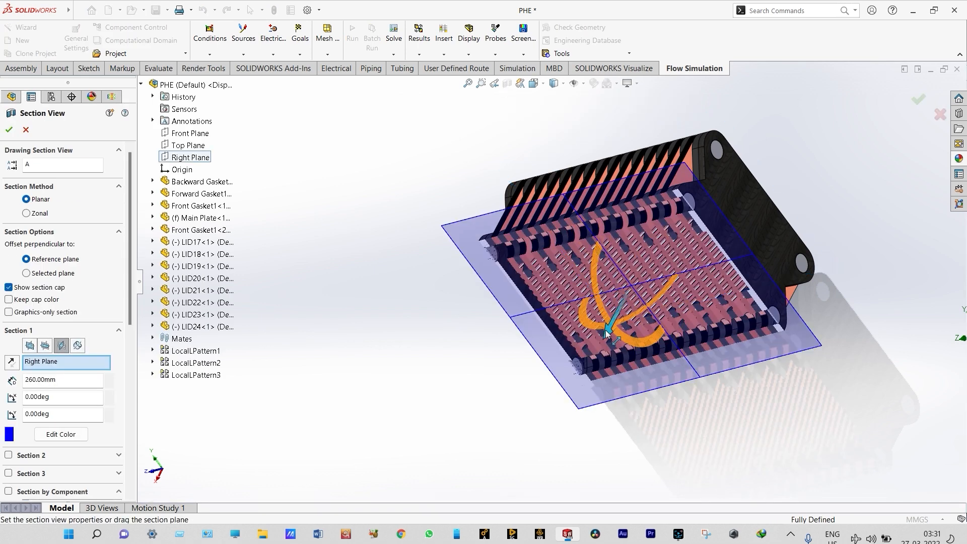
pyautogui.moveTo(606, 333); pyautogui.dragTo(614, 271)
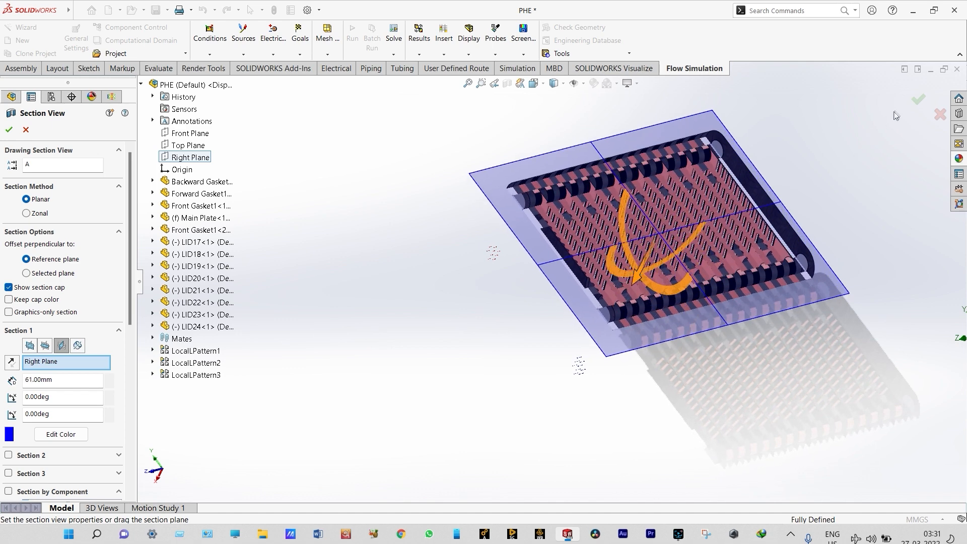
pyautogui.click(918, 99)
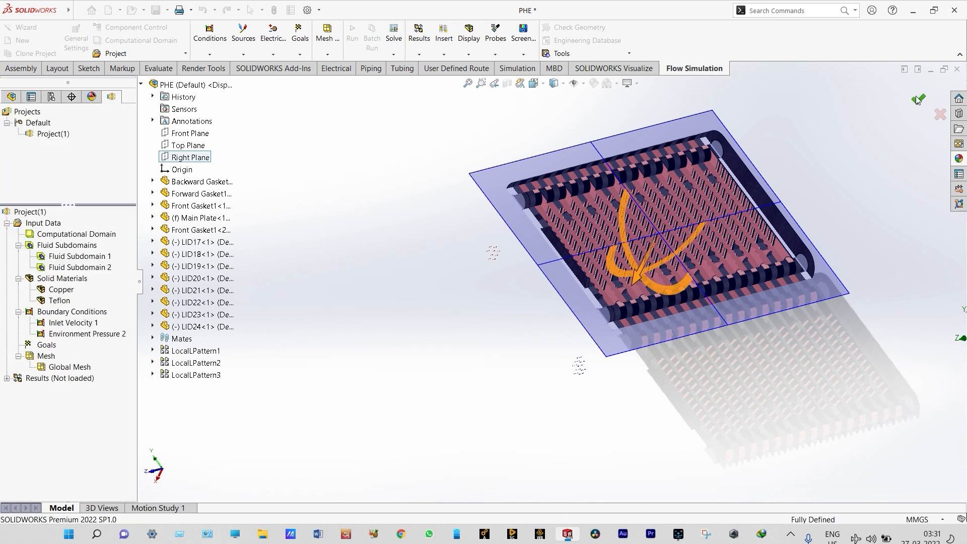
# Step: Start a further boundary condition for the ports exposed by the moved section
pyautogui.scroll(-3, 639, 299)
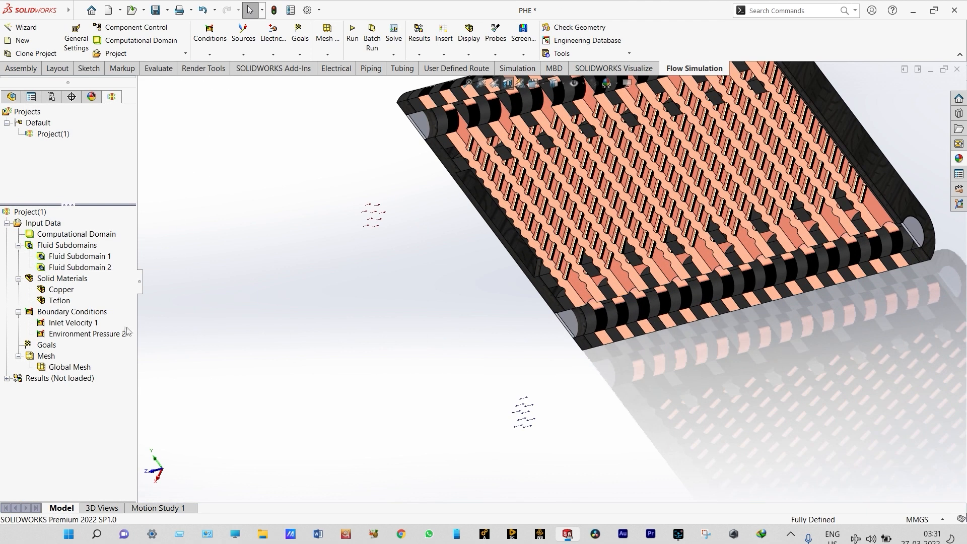
pyautogui.rightClick(78, 313)
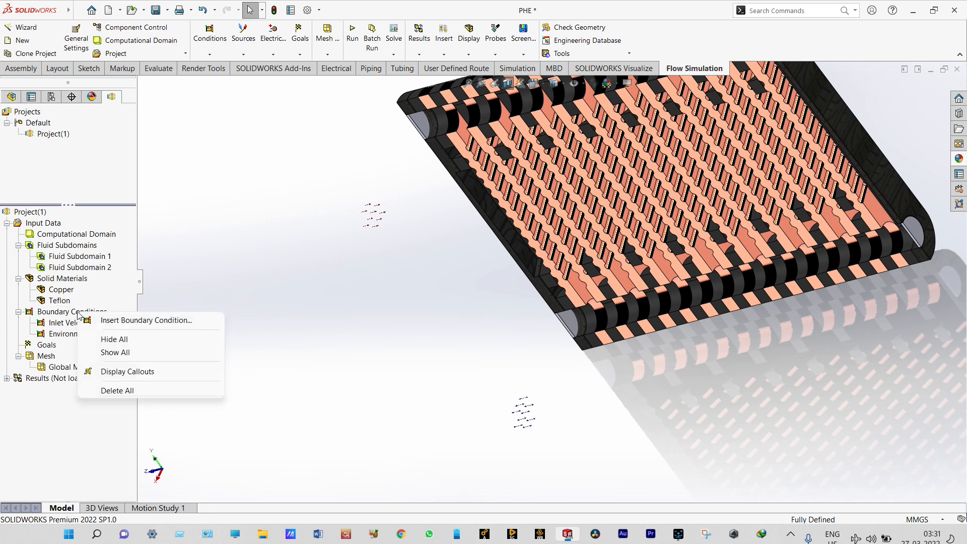
# Step: Add an inlet velocity boundary condition of 0.1 m/s at 20 °C on the inner face of LID22
pyautogui.click(110, 321)
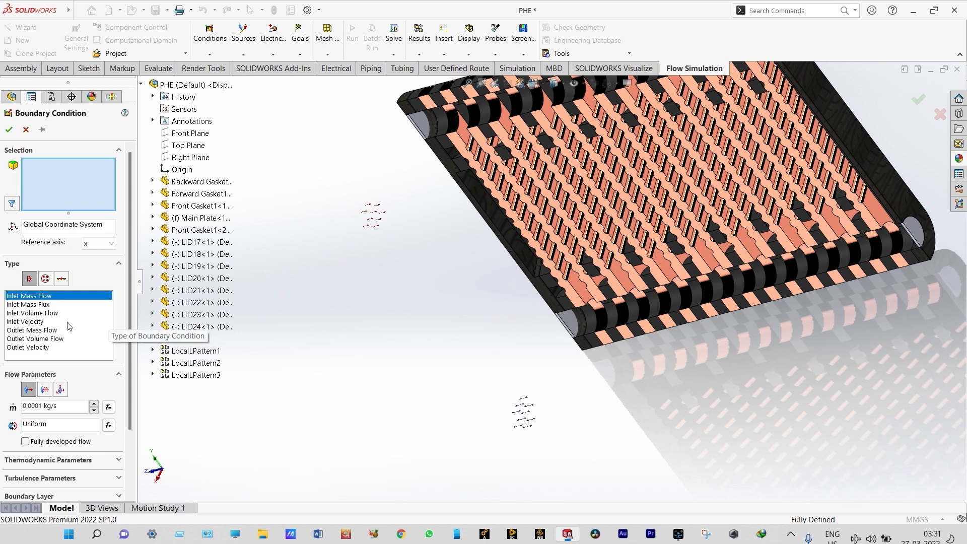
pyautogui.click(39, 323)
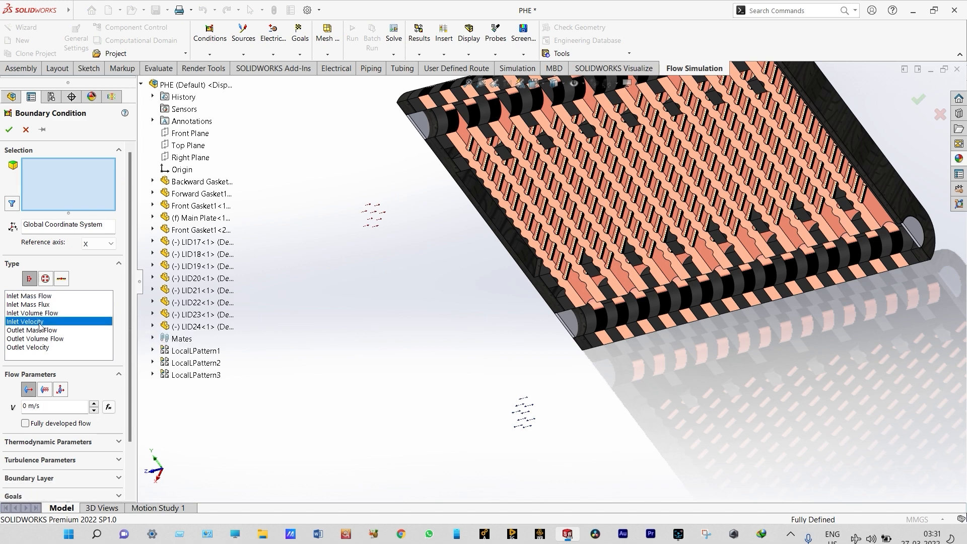
pyautogui.click(573, 327)
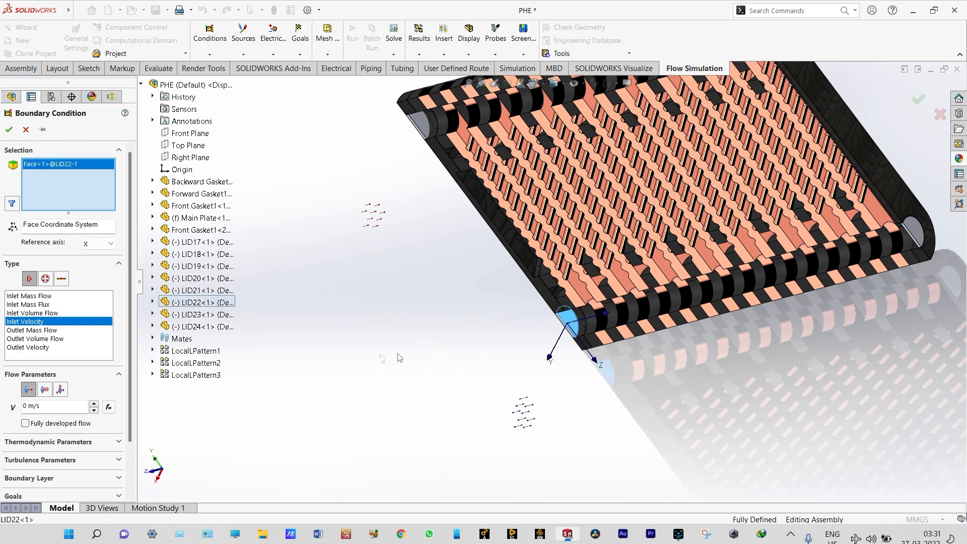
pyautogui.scroll(-2, 101, 353)
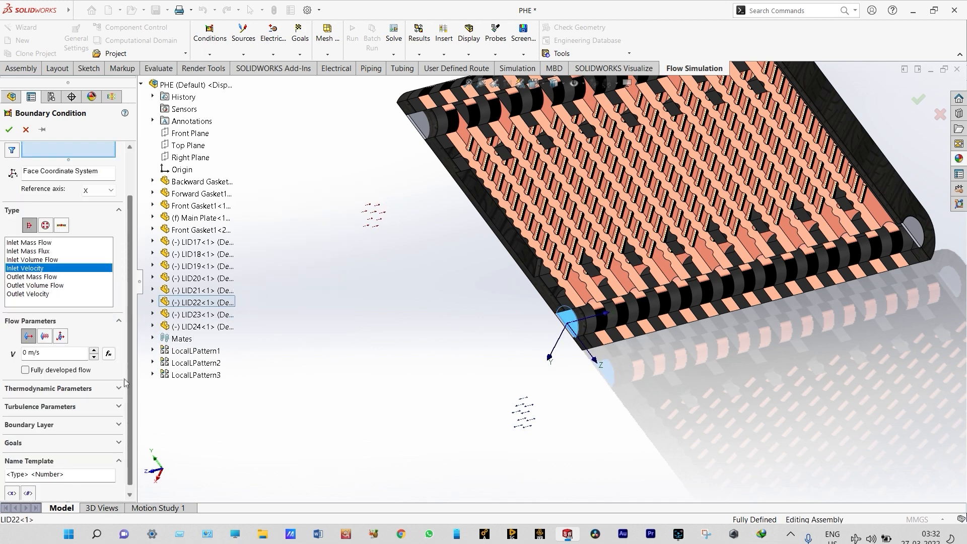
pyautogui.click(119, 389)
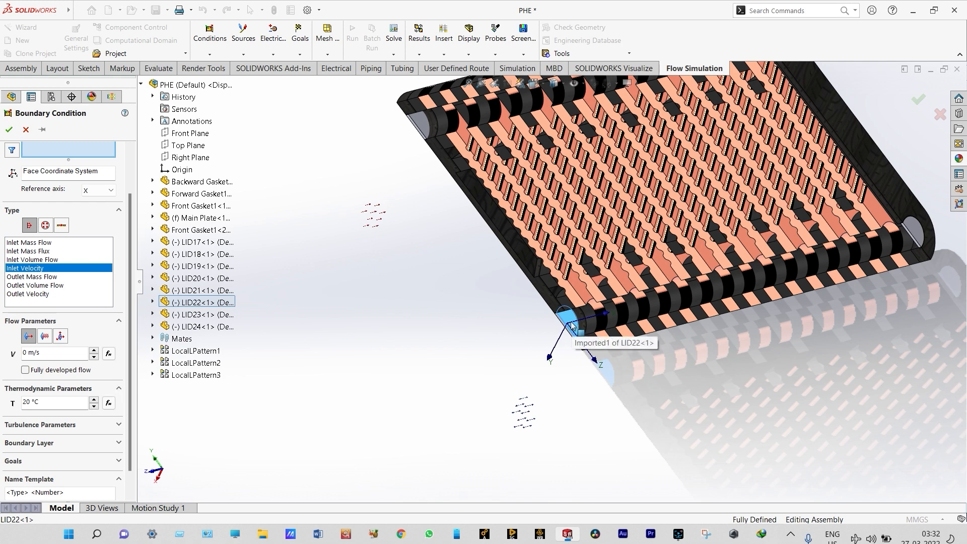
pyautogui.click(25, 352)
pyautogui.write('.')
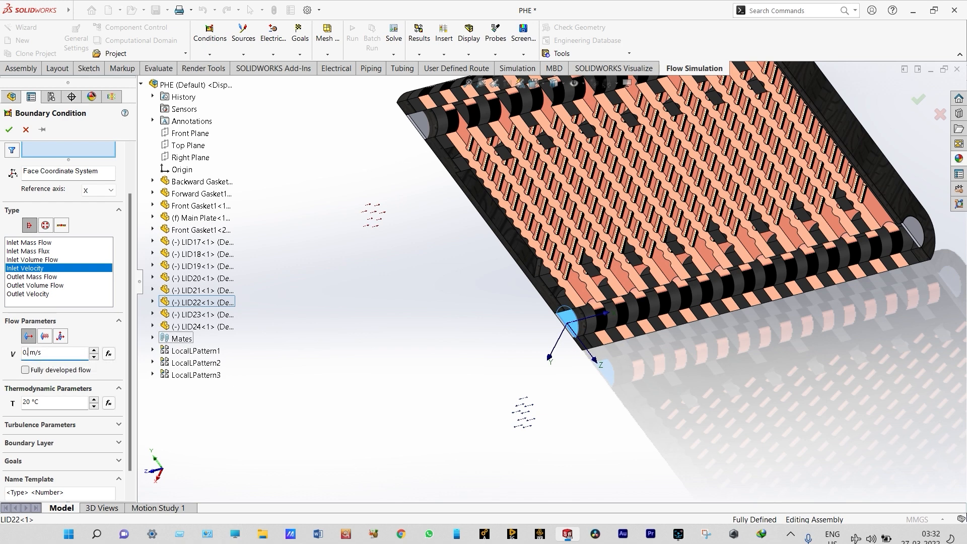
pyautogui.write('1')
pyautogui.click(9, 130)
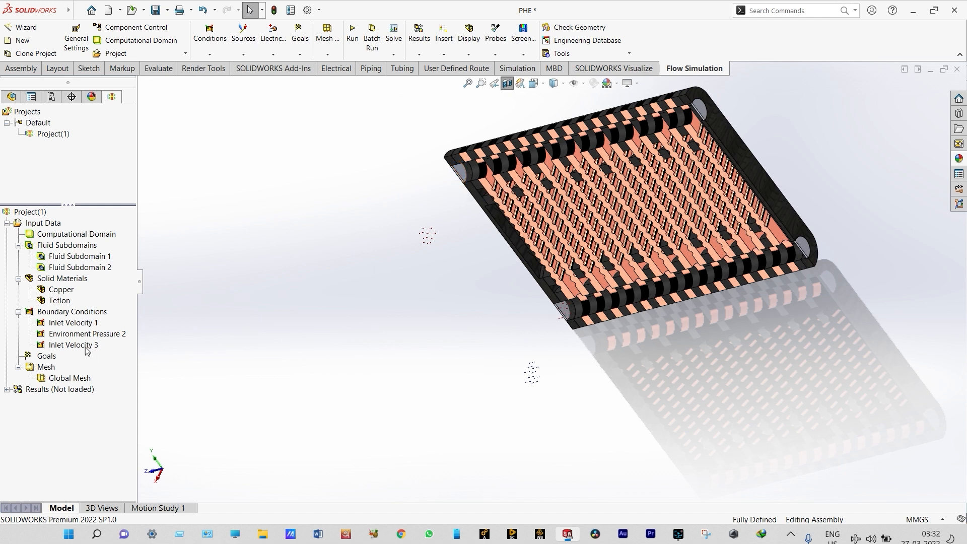
# Step: Add an environment pressure boundary condition of 101325 Pa at 20 °C on the inner face of LID21
pyautogui.rightClick(80, 313)
pyautogui.click(115, 321)
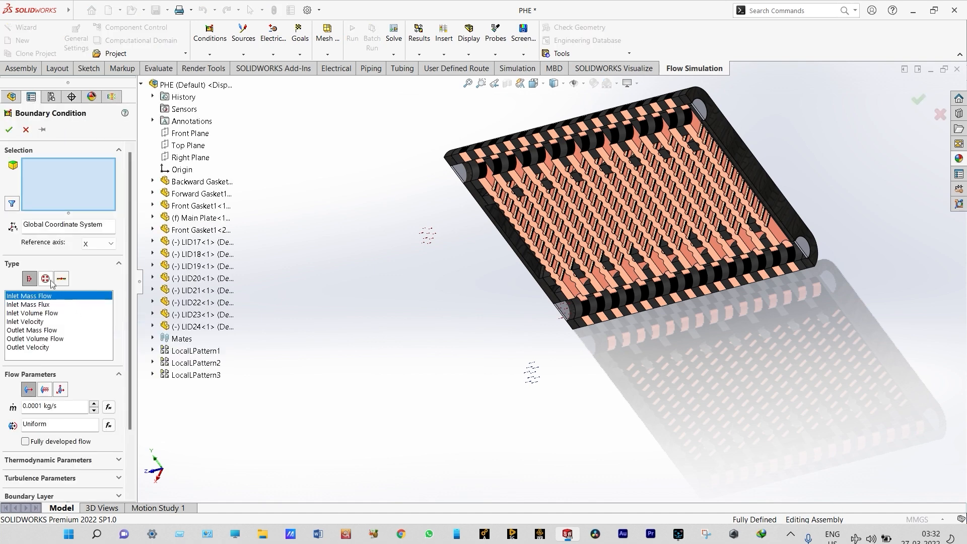
pyautogui.click(50, 280)
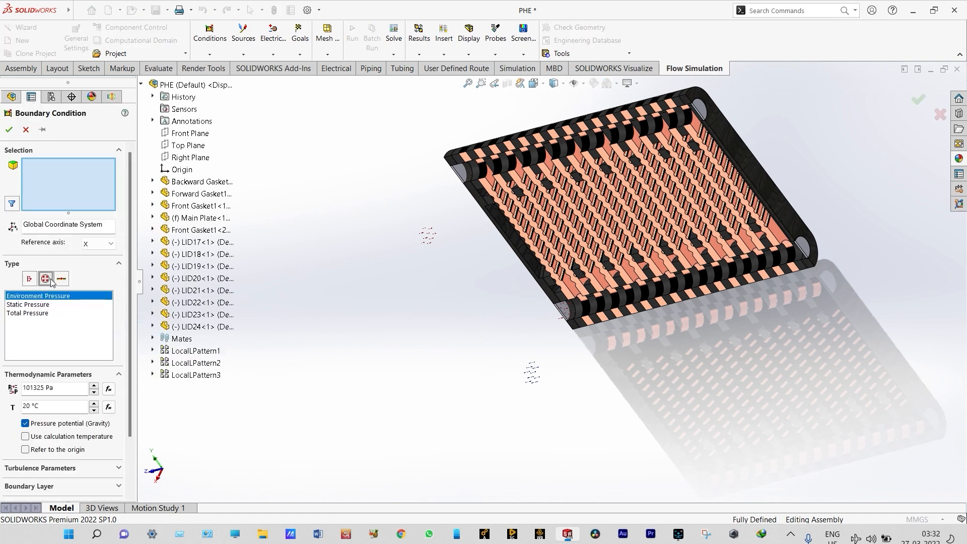
pyautogui.scroll(-2, 470, 183)
pyautogui.click(470, 184)
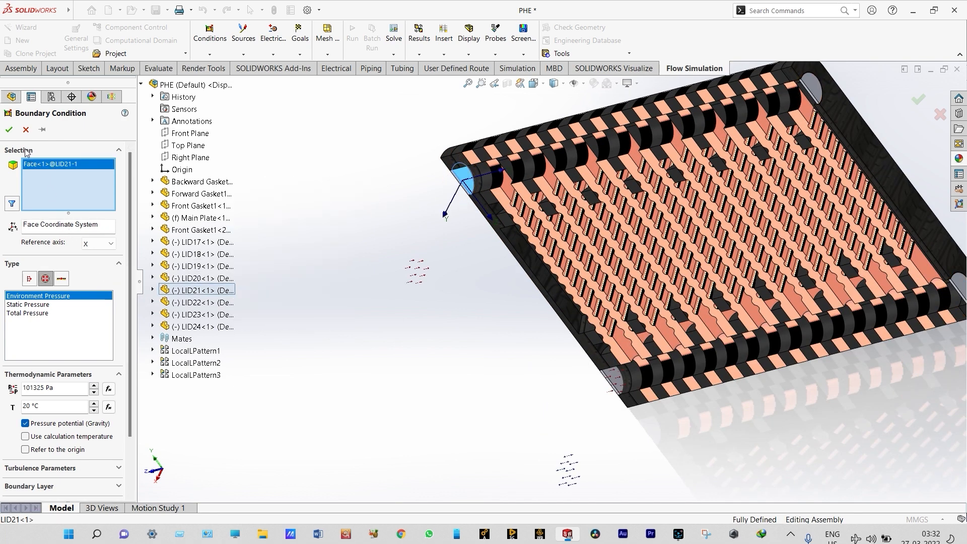
pyautogui.click(9, 130)
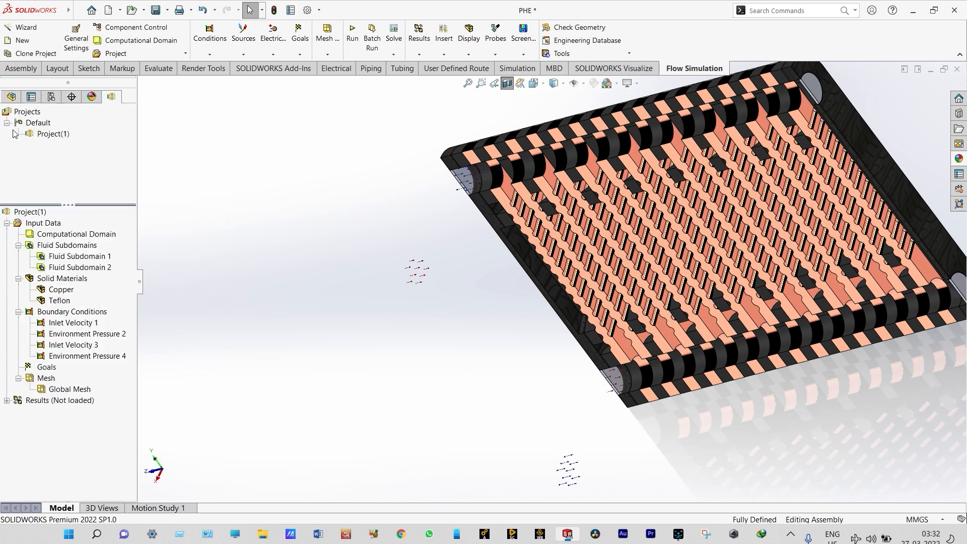
# Step: Rename the first inlet velocity boundary condition as "Inlet Velocity of HW"
pyautogui.click(93, 325)
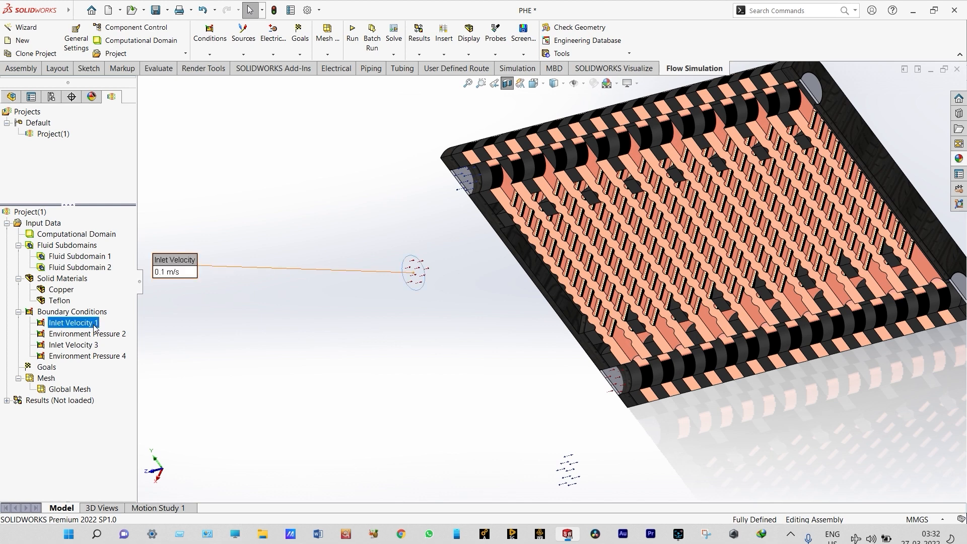
pyautogui.click(94, 326)
pyautogui.click(95, 324)
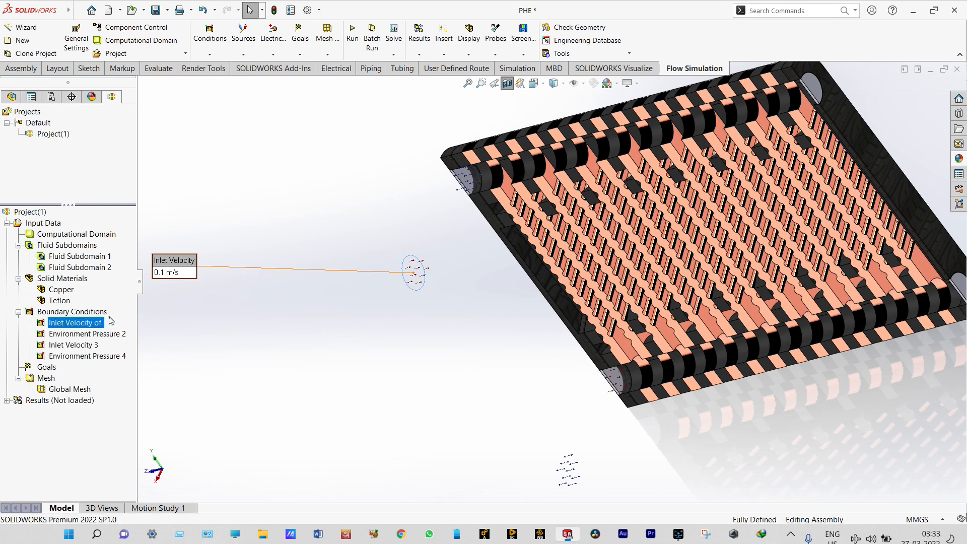
pyautogui.click(106, 321)
pyautogui.click(105, 322)
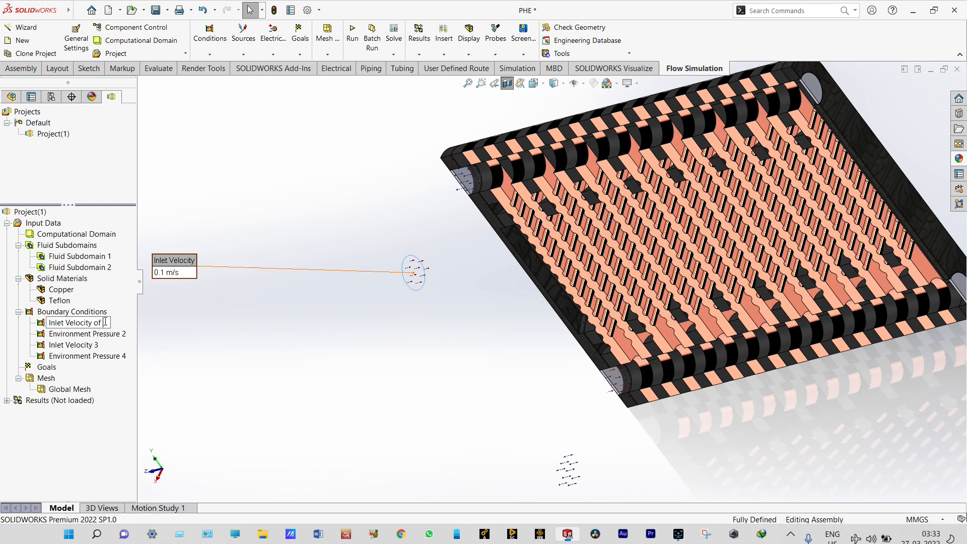
pyautogui.write('HW')
pyautogui.click(198, 340)
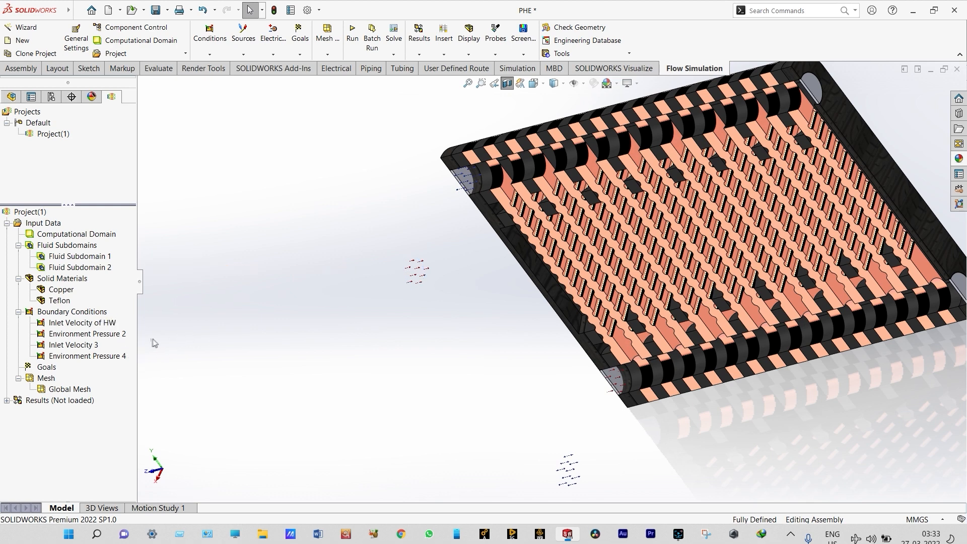
# Step: Rename the boundary condition Environment Pressure 2 as "Environment Pressure for HW"
pyautogui.click(123, 334)
pyautogui.click(123, 334)
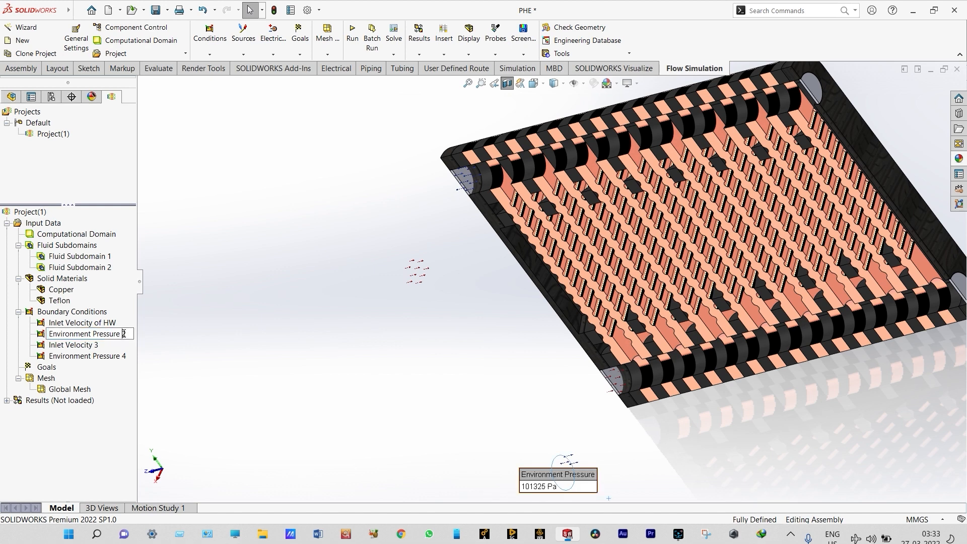
pyautogui.click(129, 334)
pyautogui.press('BackSpace')
pyautogui.write('for HW')
# Step: Rename the boundary condition Inlet Velocity 3 as "Inlet Velocity of CW"
pyautogui.click(99, 349)
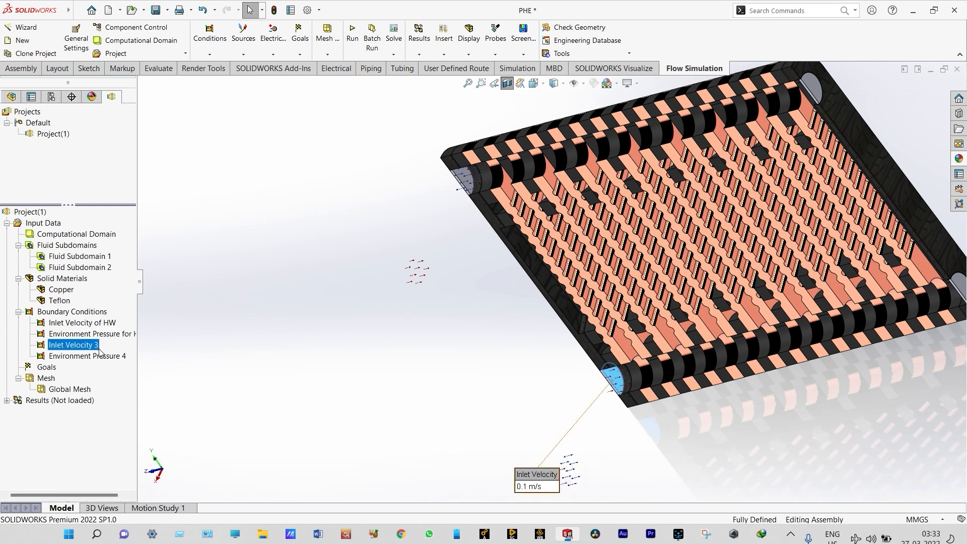
pyautogui.click(101, 345)
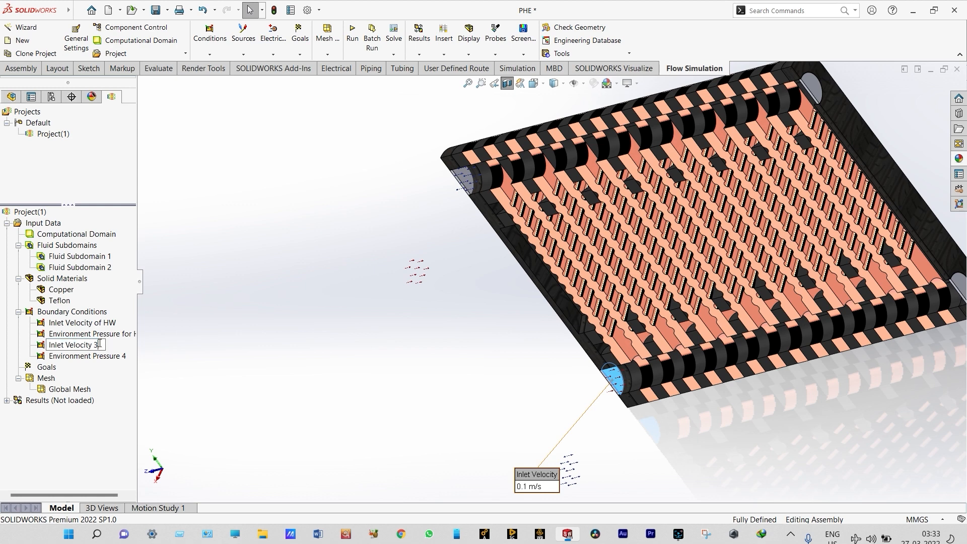
pyautogui.press('BackSpace')
pyautogui.write('of CW')
# Step: Rename the boundary condition Environment Pressure 4 as "Environment Pressure for CW"
pyautogui.click(126, 357)
pyautogui.click(127, 357)
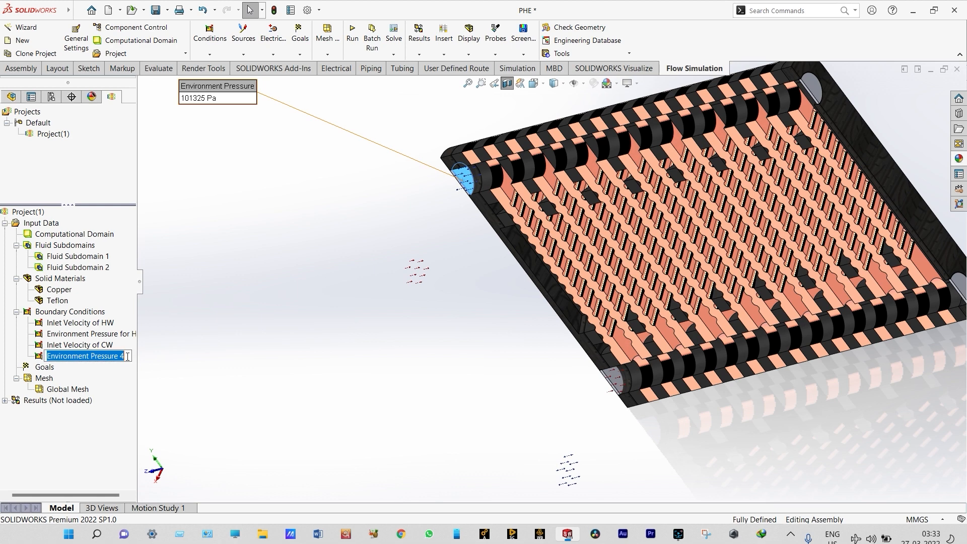
pyautogui.click(128, 356)
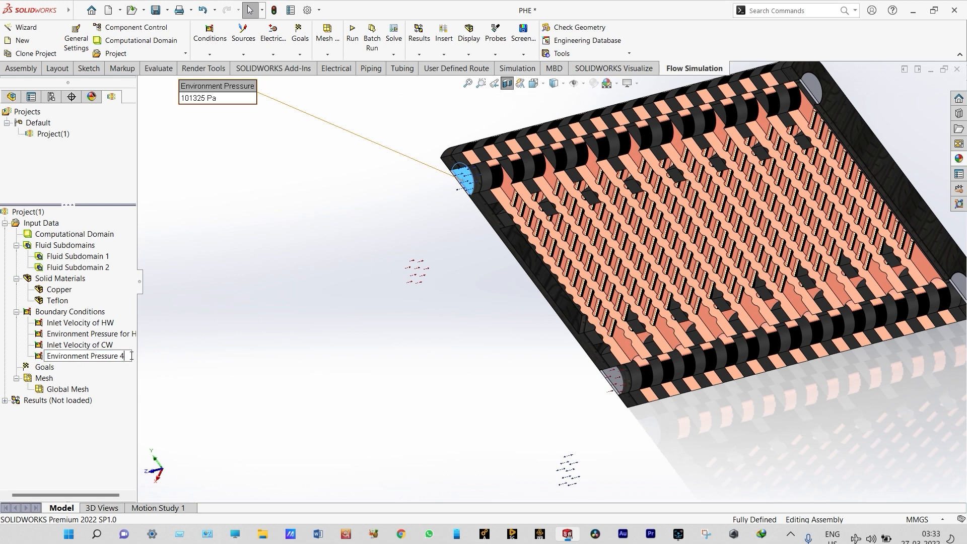
pyautogui.press('BackSpace')
pyautogui.write('for CW')
pyautogui.click(205, 358)
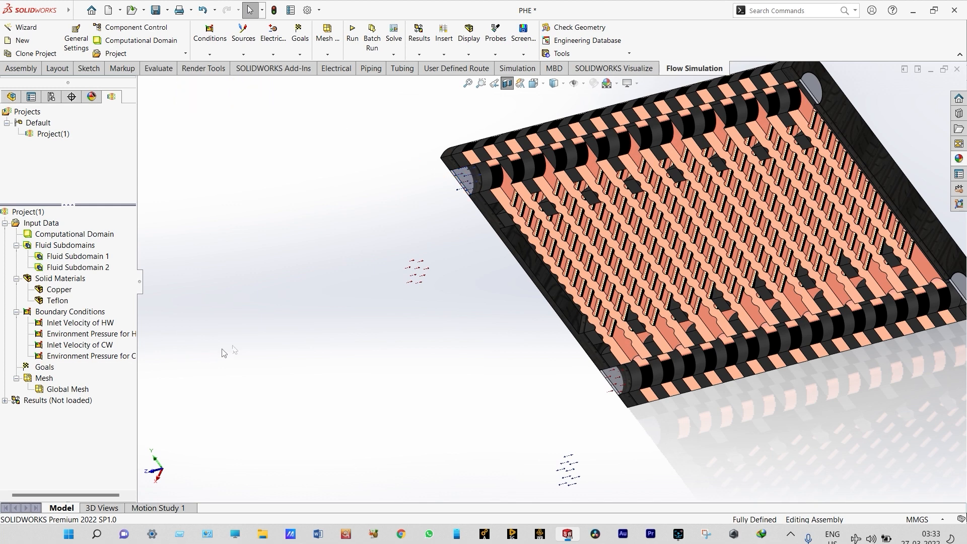
# Step: Turn off the section view and examine the whole plate heat exchanger and its port lids from the opposite side
pyautogui.click(507, 84)
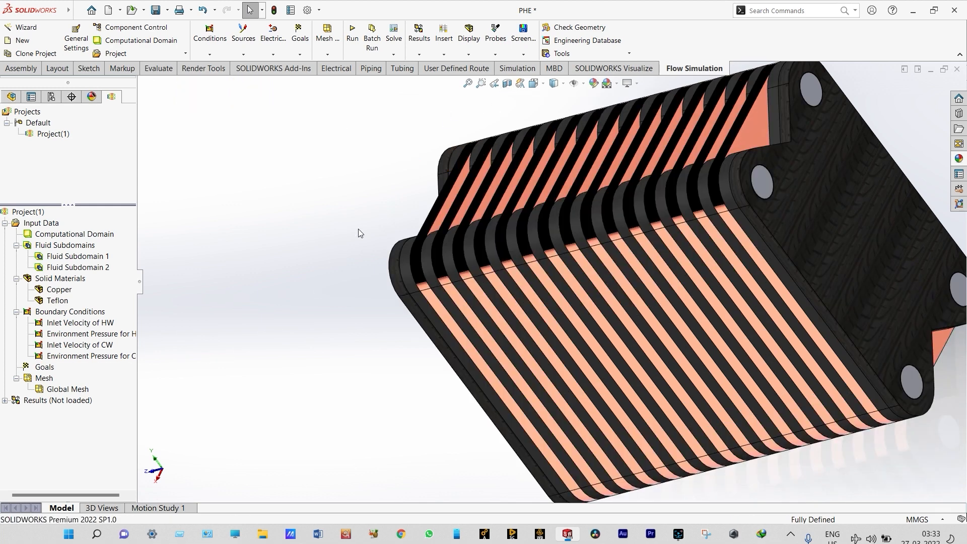
pyautogui.press('f')
pyautogui.rightClick(292, 232)
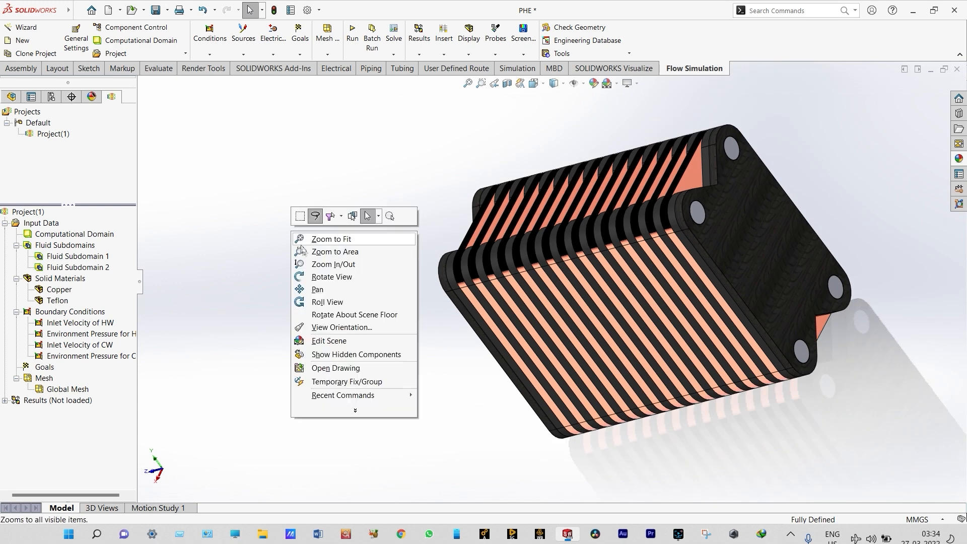
pyautogui.click(315, 279)
pyautogui.rightClick(325, 273)
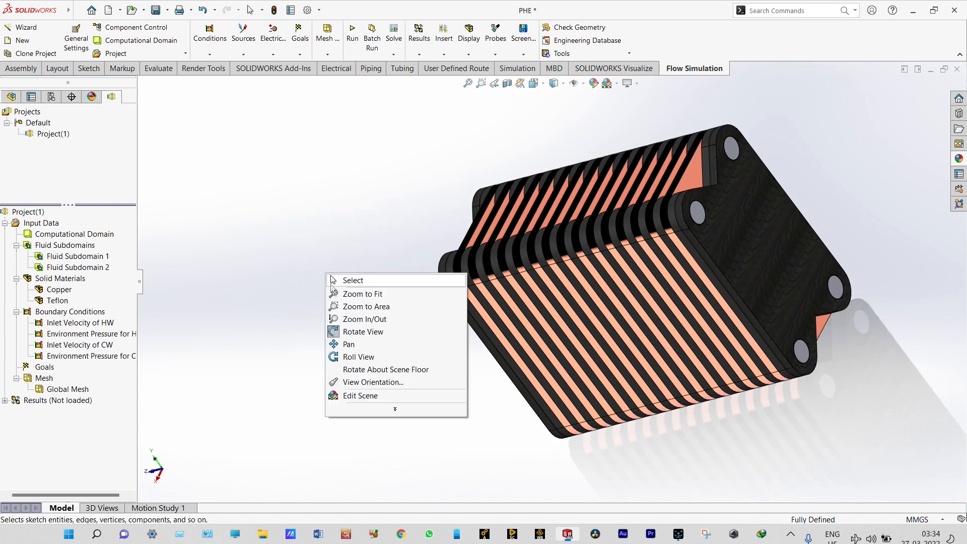
pyautogui.click(346, 333)
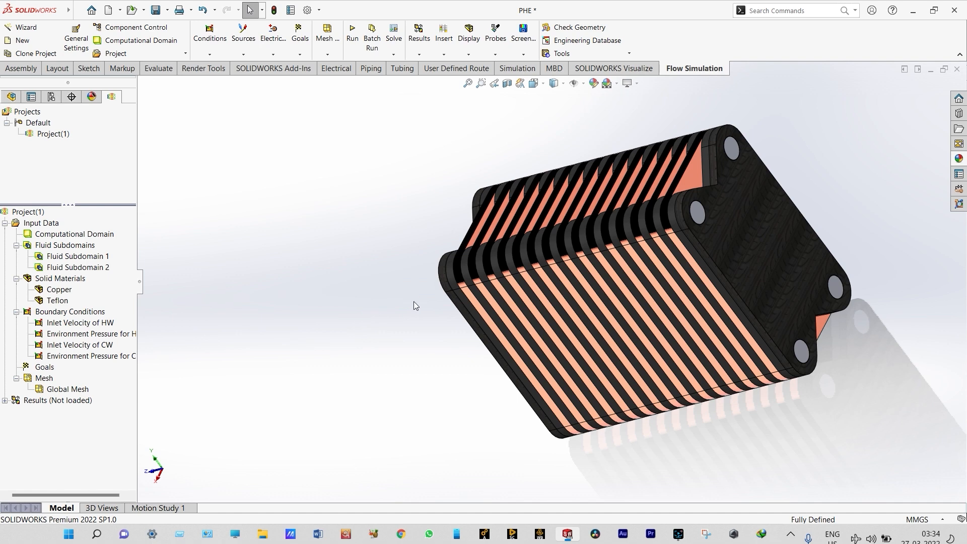
pyautogui.moveTo(247, 307); pyautogui.dragTo(707, 286, button='middle')
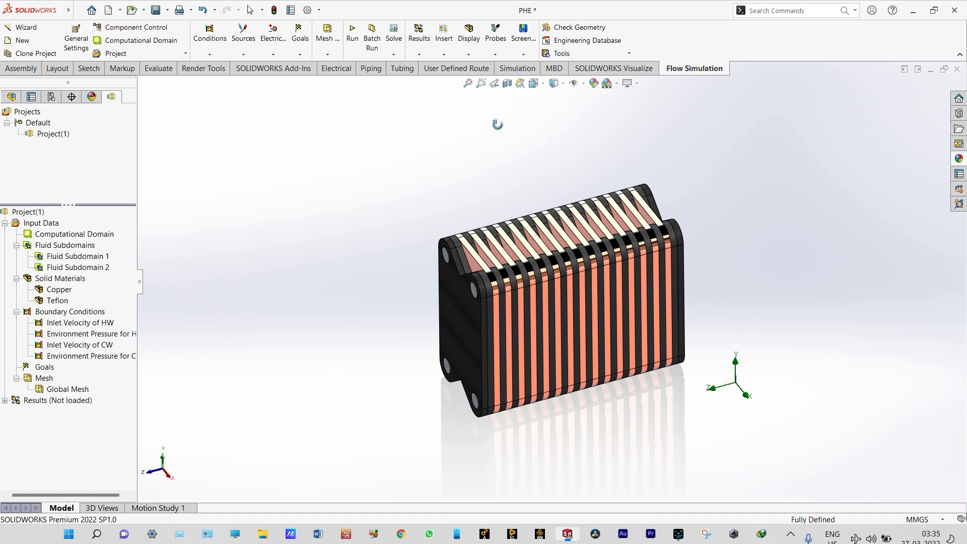
# Step: Section the model and create a surface goal for average fluid temperature on the inner face of LID21
pyautogui.click(507, 84)
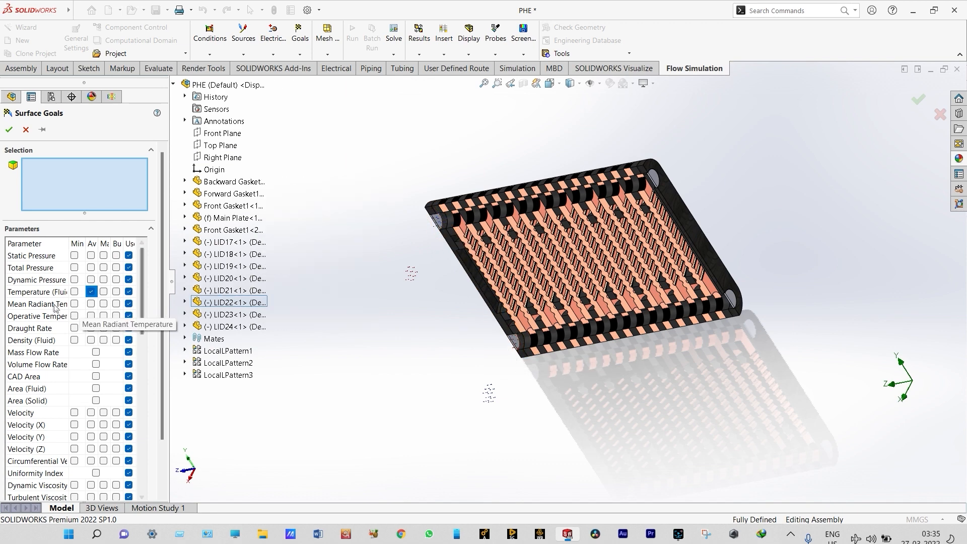
pyautogui.scroll(-5, 470, 243)
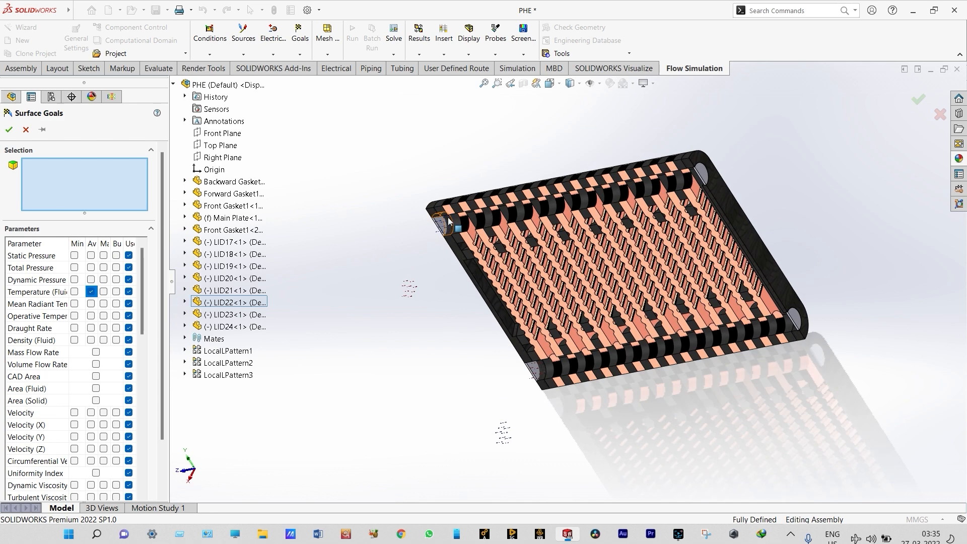
pyautogui.click(470, 243)
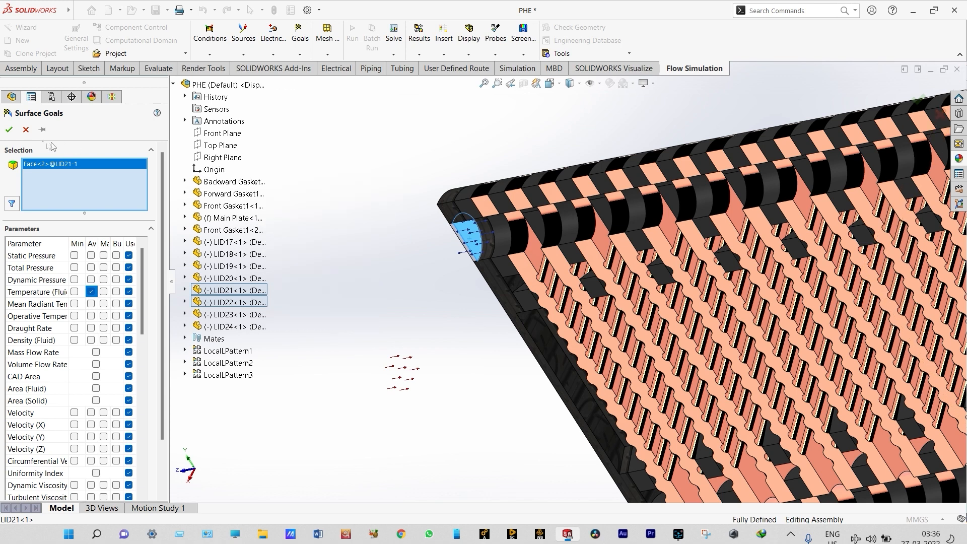
pyautogui.click(9, 130)
# Step: Rename the new surface goal as "Average Temperature of CW at Exit"
pyautogui.click(161, 381)
pyautogui.click(160, 380)
pyautogui.press('BackSpace')
pyautogui.press('BackSpace')
pyautogui.press('BackSpace')
pyautogui.press('BackSpace')
pyautogui.press('BackSpace')
pyautogui.press('BackSpace')
pyautogui.press('BackSpace')
pyautogui.press('BackSpace')
pyautogui.press('BackSpace')
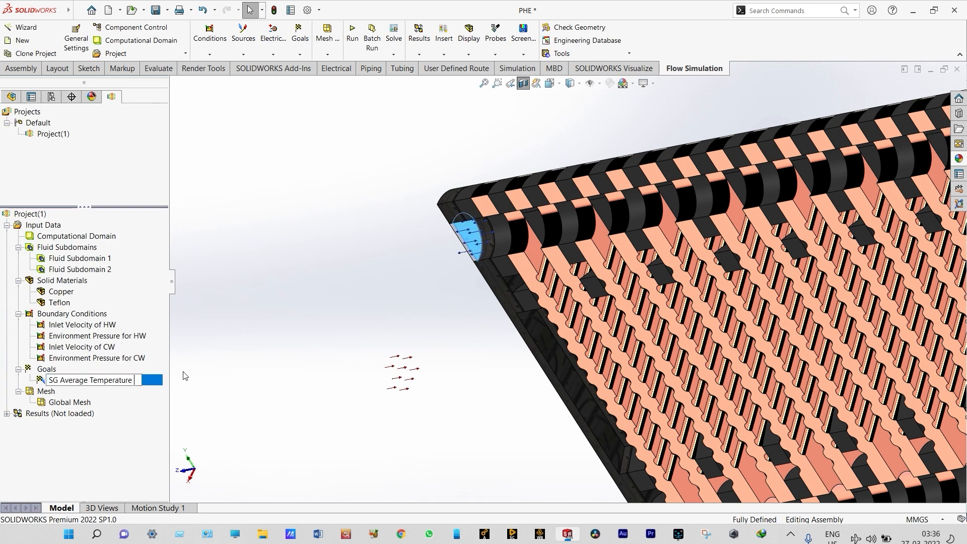
pyautogui.write('of CW')
pyautogui.write(' at Exit')
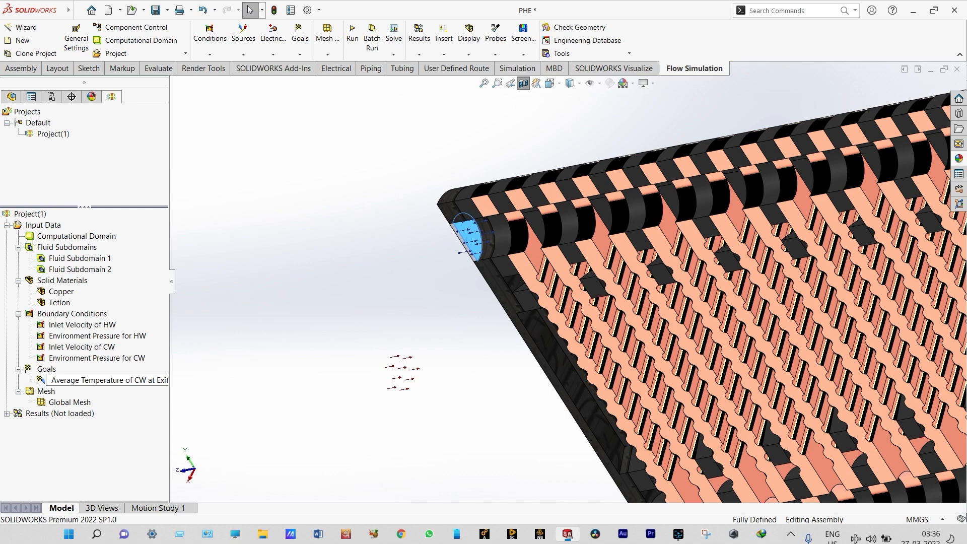
pyautogui.press('Home')
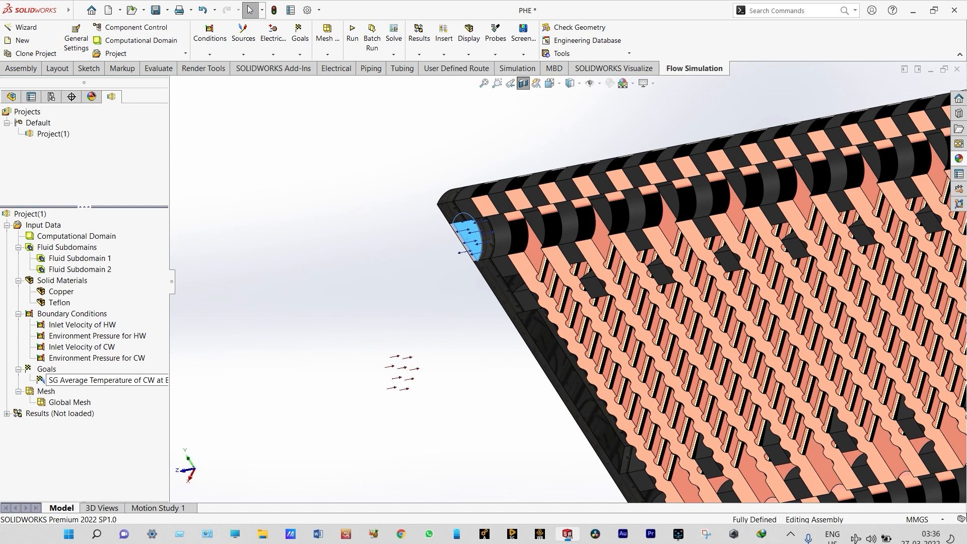
pyautogui.press('Delete')
pyautogui.press('Delete')
pyautogui.press('Delete')
pyautogui.click(206, 380)
# Step: Replace the current section view with one parallel to the Right Plane at an offset of about 271 mm
pyautogui.scroll(5, 206, 380)
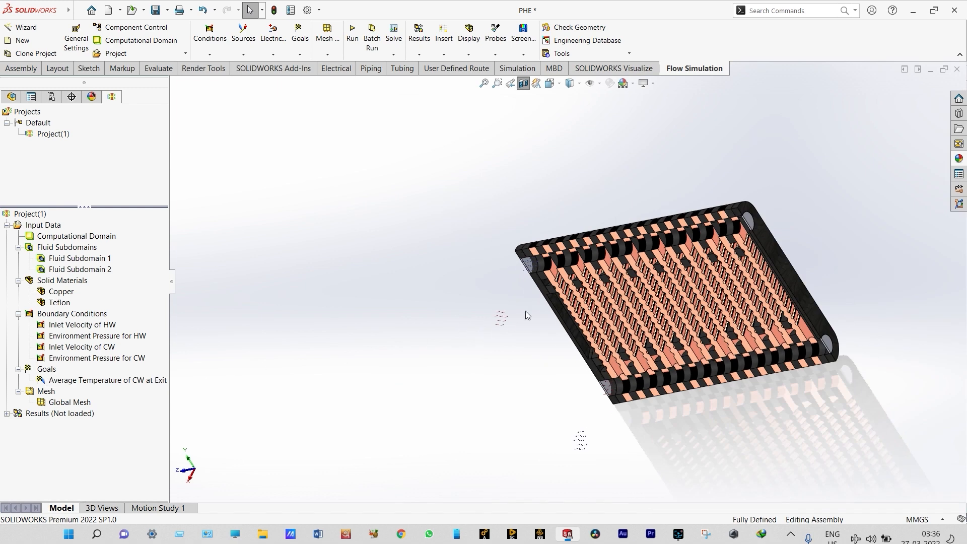
pyautogui.click(523, 83)
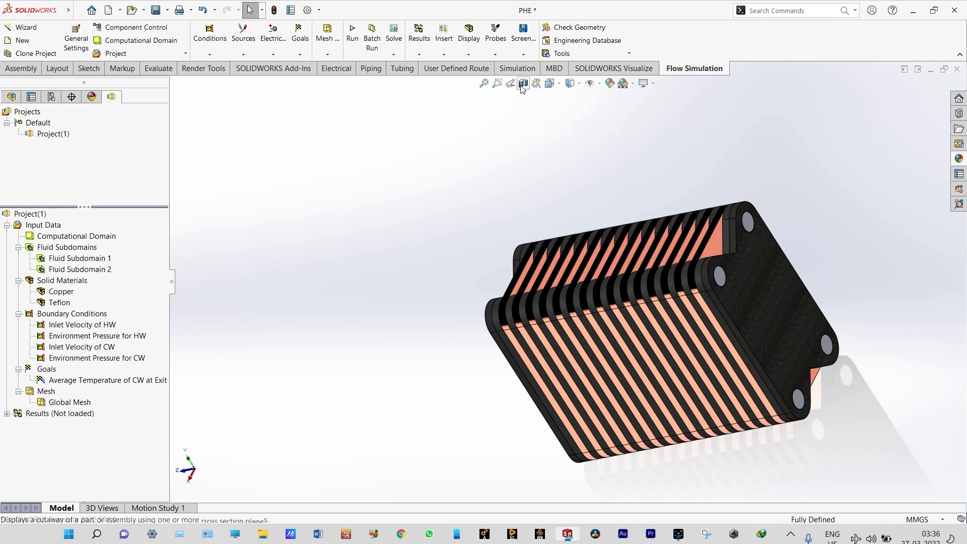
pyautogui.click(523, 84)
pyautogui.moveTo(655, 351); pyautogui.dragTo(639, 417)
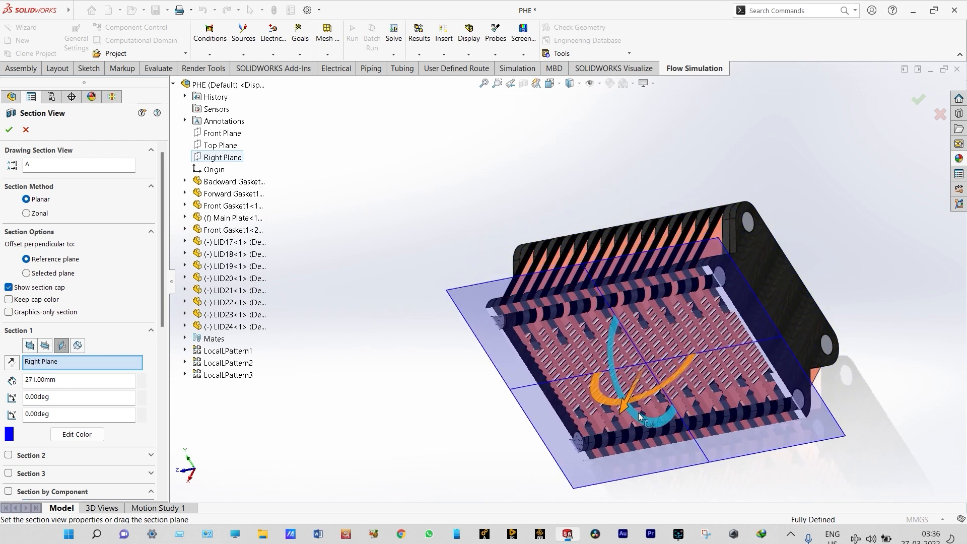
pyautogui.click(918, 99)
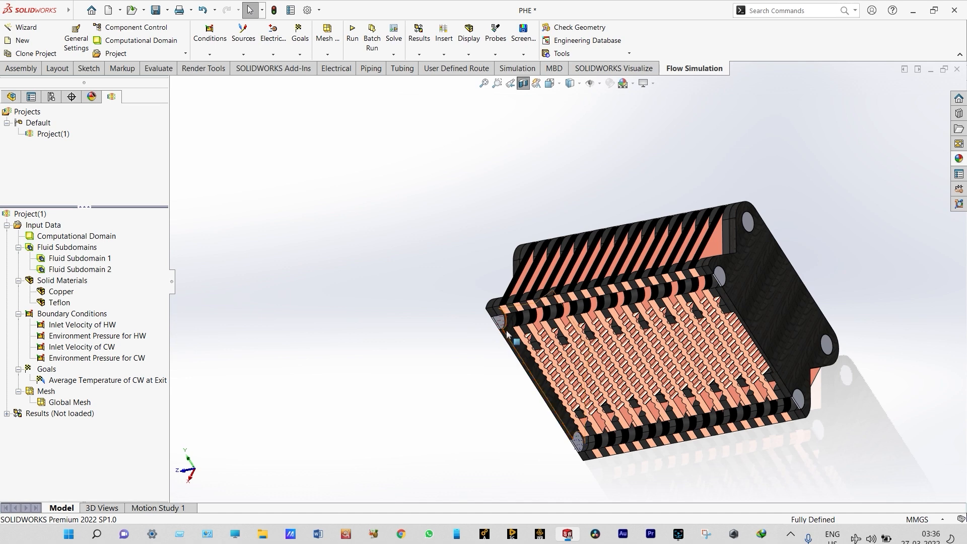
# Step: Create a surface goal for average fluid temperature on the inner face of LID23
pyautogui.scroll(5, 574, 426)
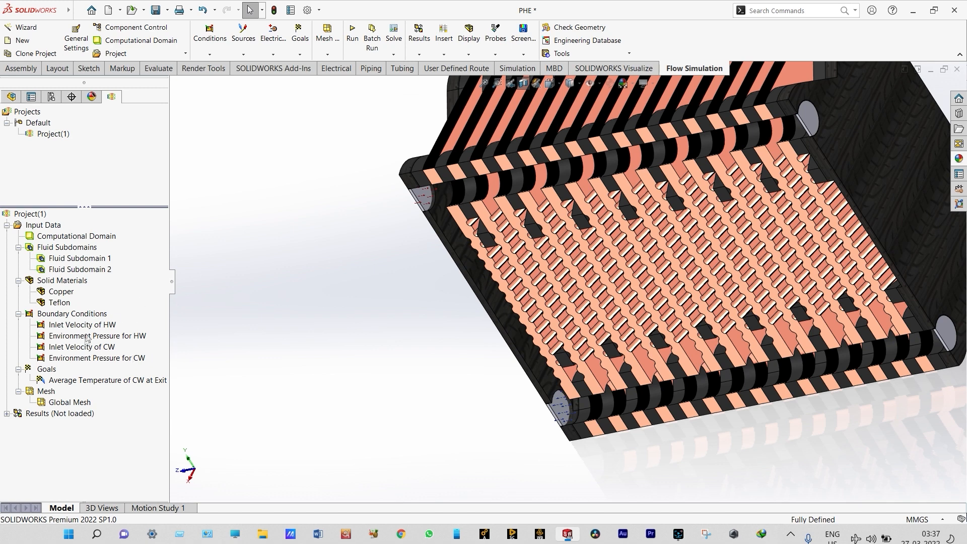
pyautogui.rightClick(55, 371)
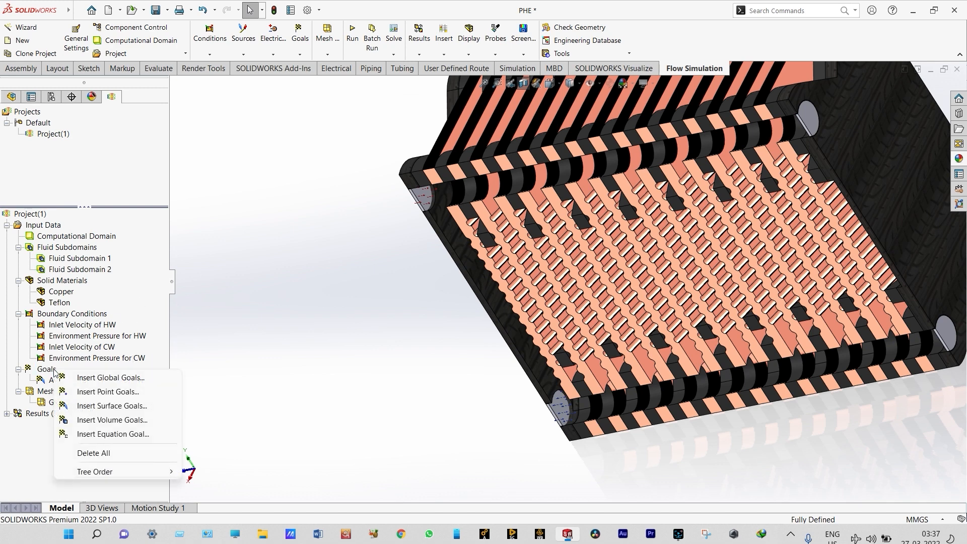
pyautogui.click(96, 406)
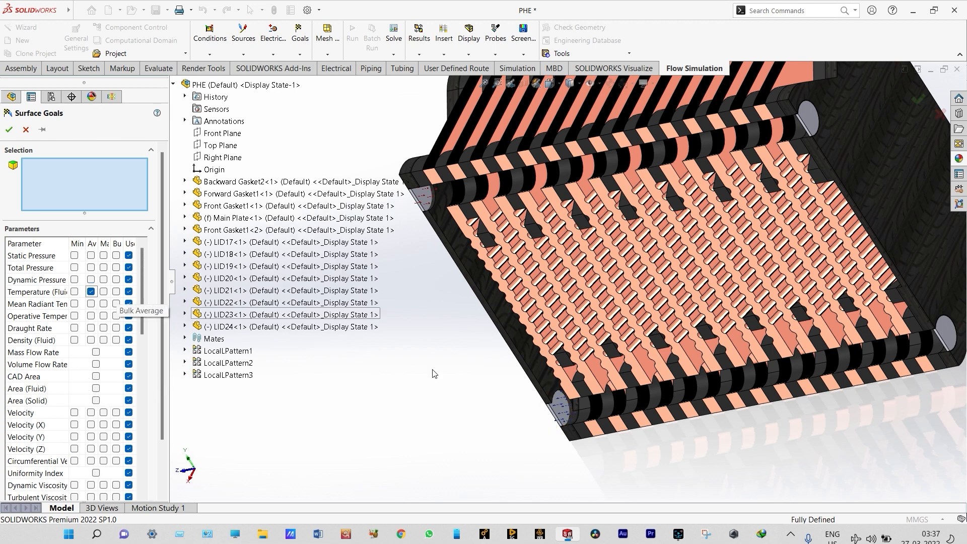
pyautogui.click(560, 414)
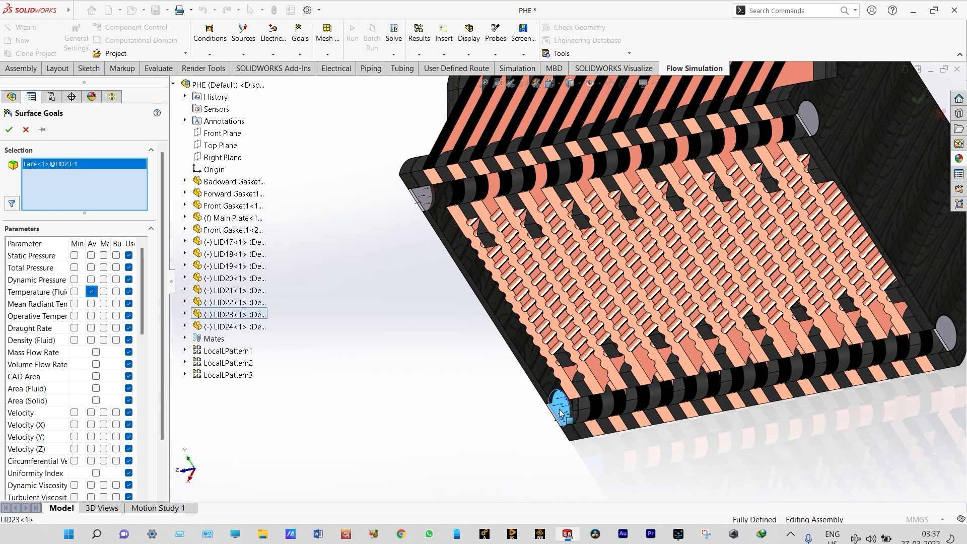
pyautogui.click(8, 129)
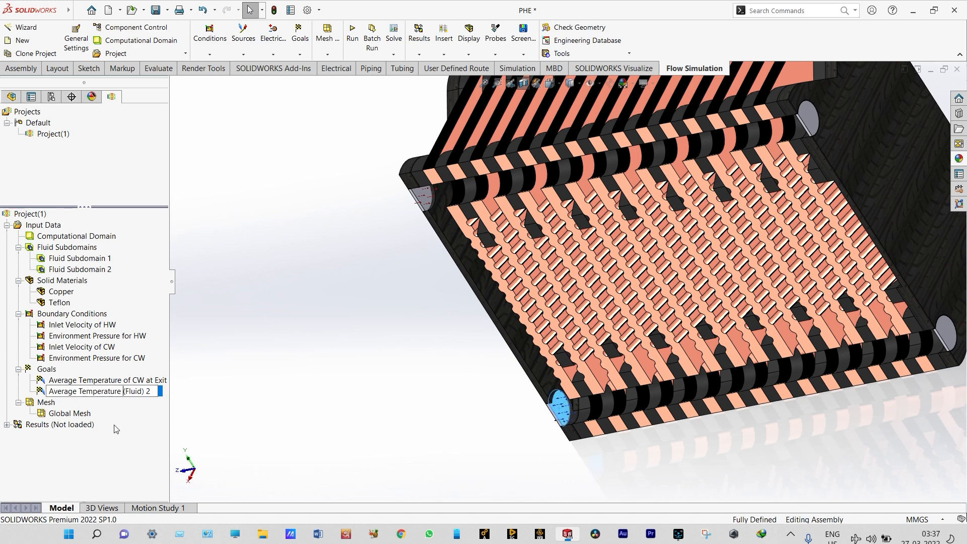
# Step: Rename the new surface goal as "Average Temperature of HW at Exit"
pyautogui.press('BackSpace')
pyautogui.press('BackSpace')
pyautogui.press('BackSpace')
pyautogui.press('BackSpace')
pyautogui.press('BackSpace')
pyautogui.press('BackSpace')
pyautogui.press('BackSpace')
pyautogui.press('BackSpace')
pyautogui.press('BackSpace')
pyautogui.write('of HW at Exit')
pyautogui.click(217, 376)
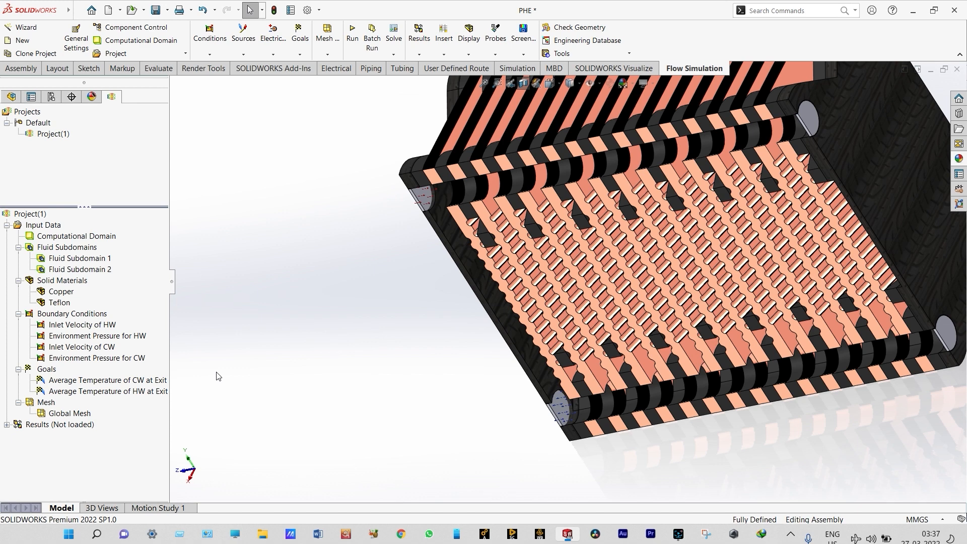
# Step: Turn off the section view to show the complete heat exchanger
pyautogui.press('z')
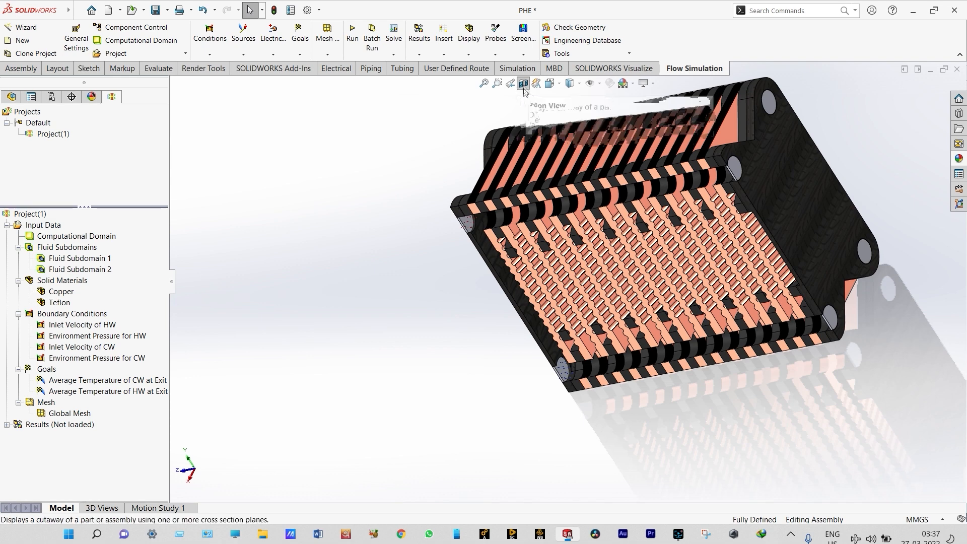
pyautogui.click(524, 84)
pyautogui.press('z')
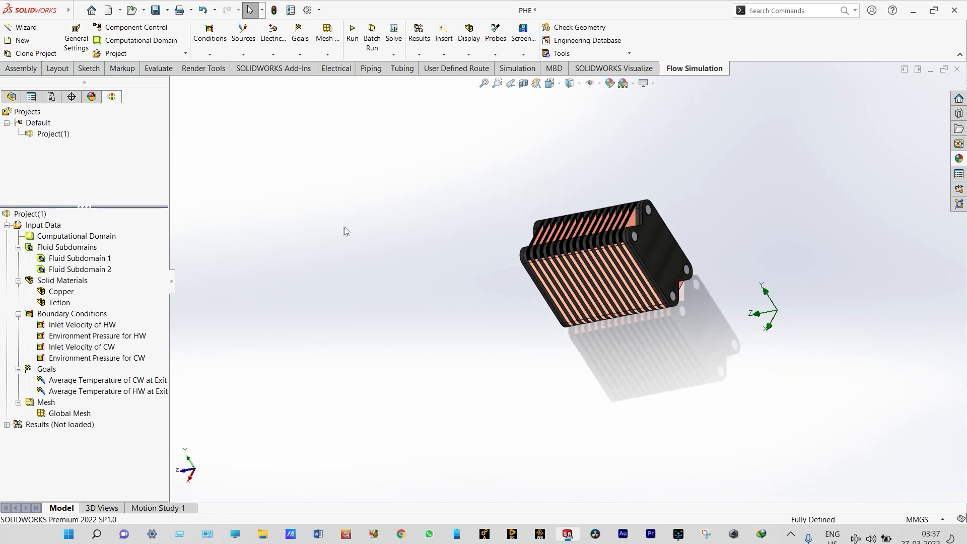
pyautogui.rightClick(342, 230)
pyautogui.click(409, 278)
pyautogui.moveTo(409, 281); pyautogui.dragTo(486, 231)
pyautogui.moveTo(655, 250); pyautogui.dragTo(701, 274)
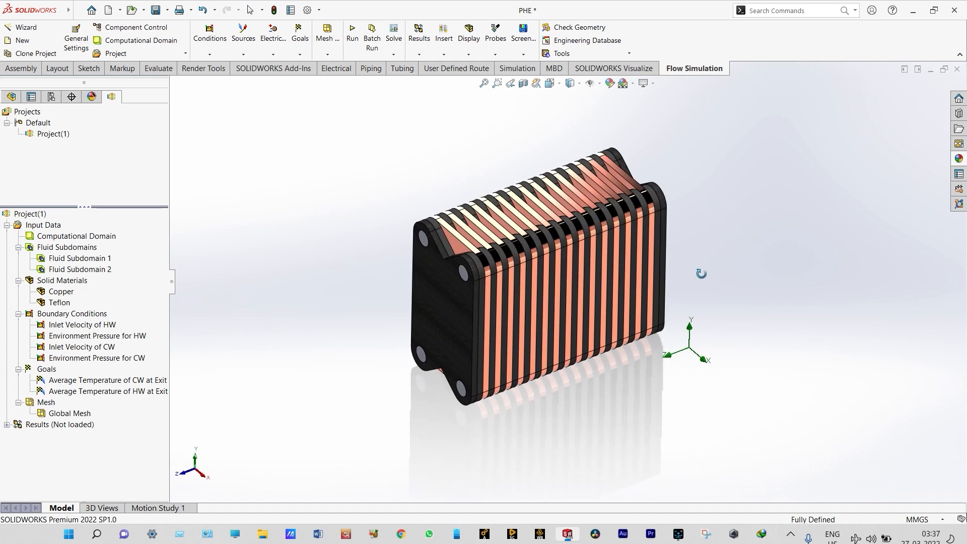
# Step: Start an equation goal whose expression opens with a parenthesis and the Temperature parameter of Inlet Velocity of HW
pyautogui.rightClick(49, 374)
pyautogui.click(110, 434)
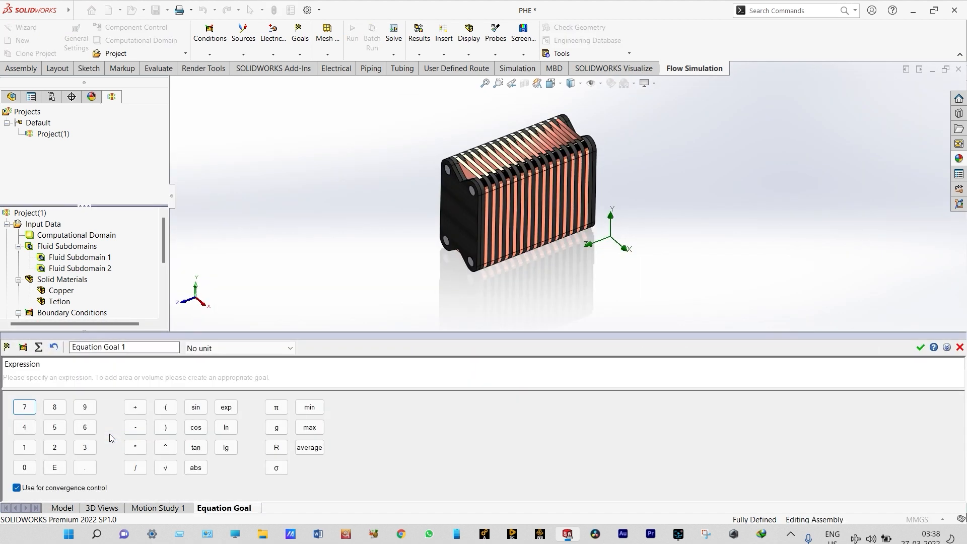
pyautogui.click(261, 373)
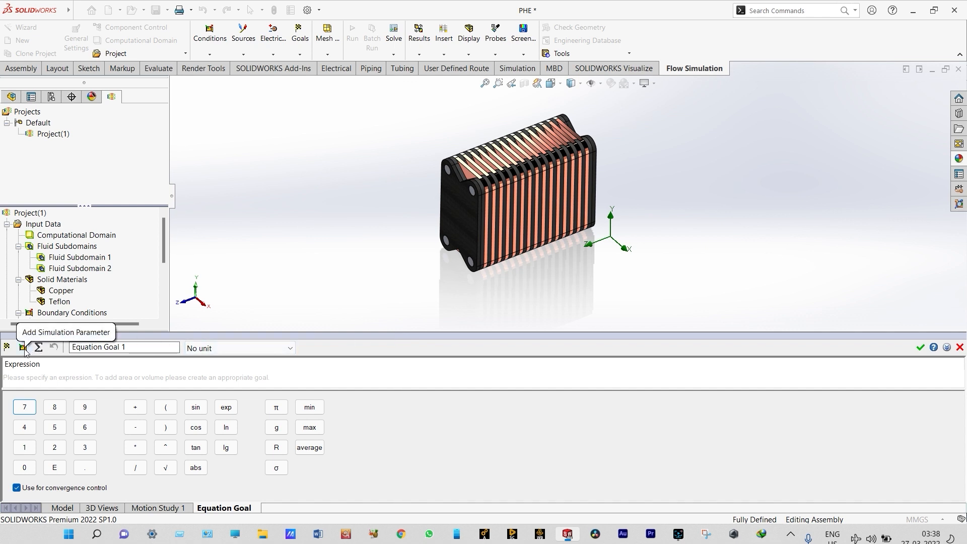
pyautogui.click(168, 410)
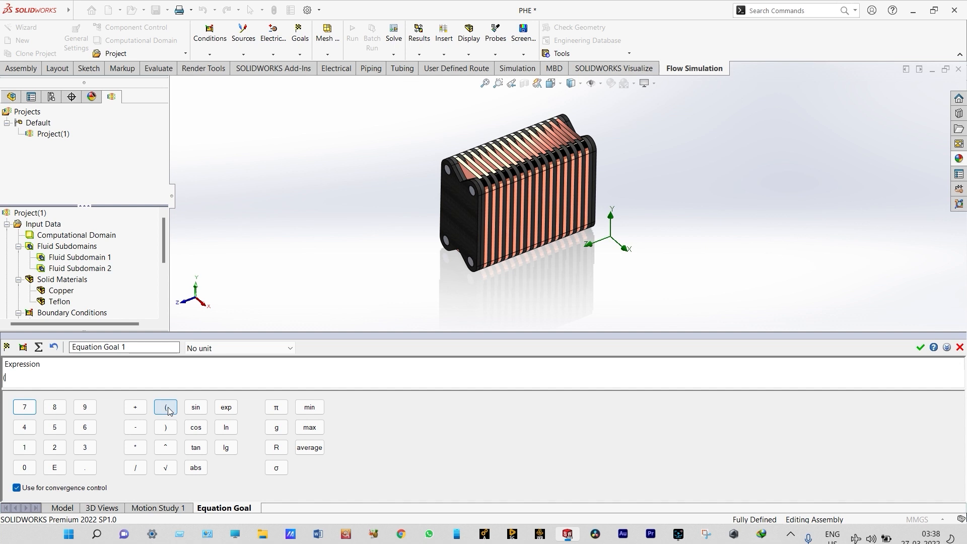
pyautogui.click(23, 349)
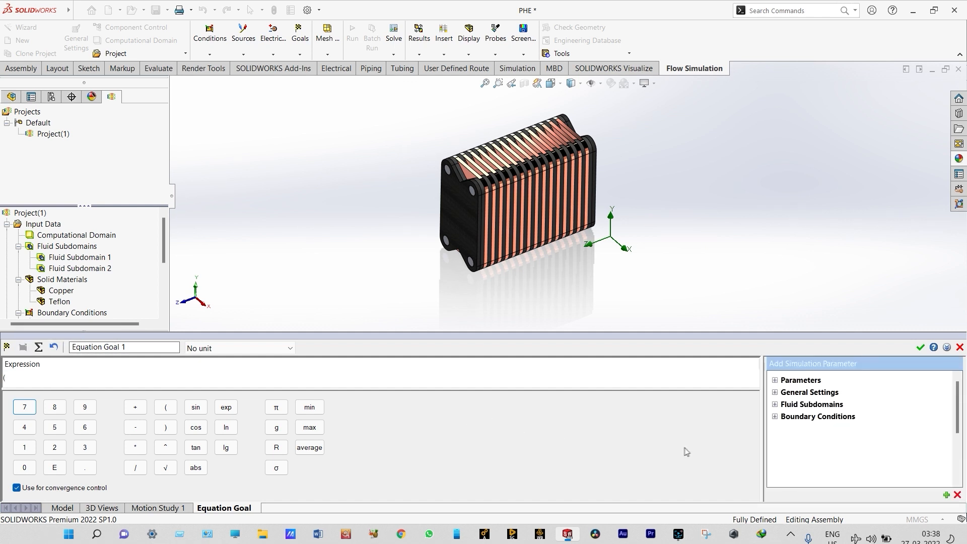
pyautogui.click(775, 417)
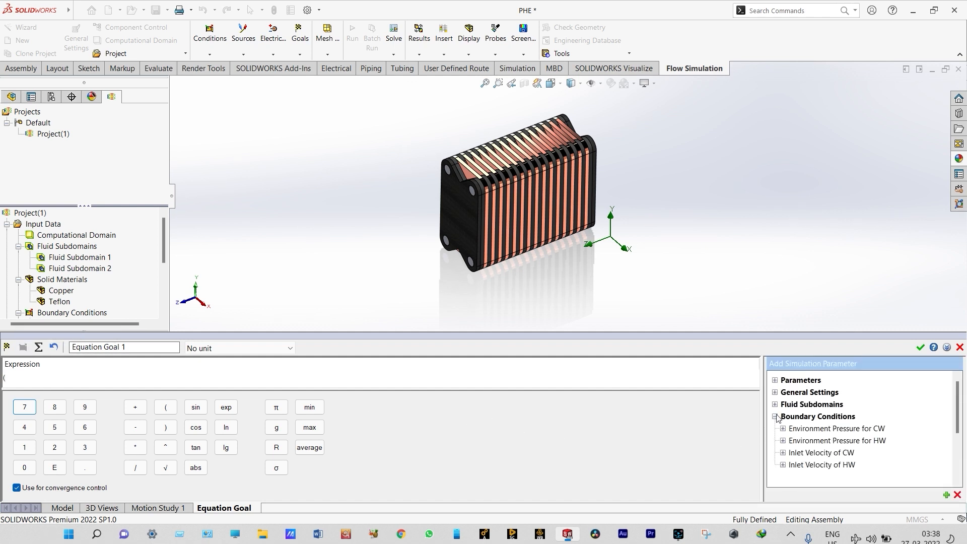
pyautogui.click(784, 465)
pyautogui.scroll(-2, 961, 412)
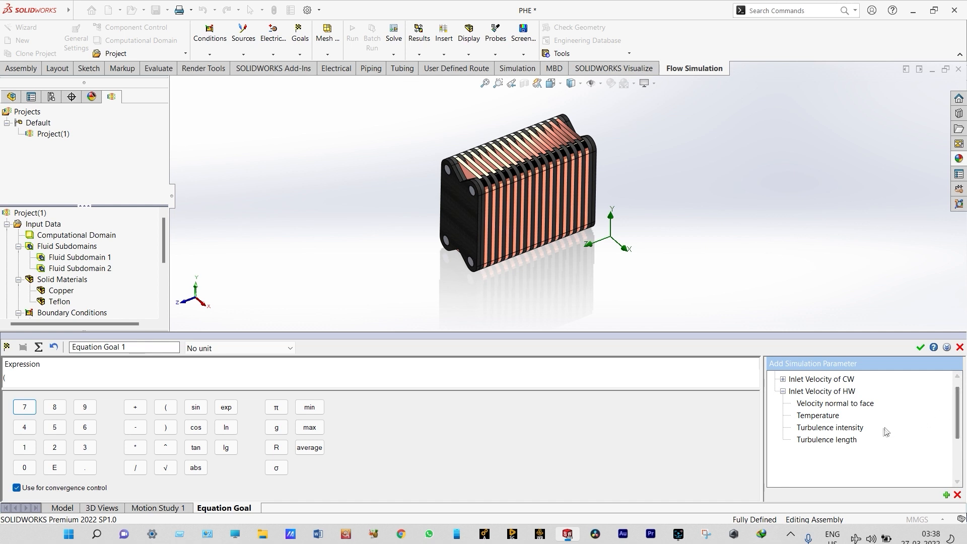
pyautogui.click(809, 416)
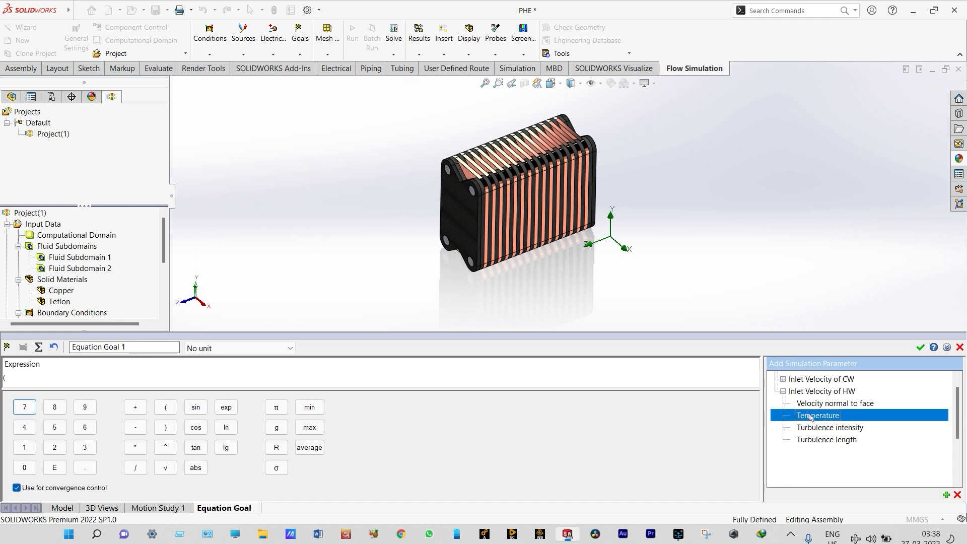
pyautogui.doubleClick(826, 416)
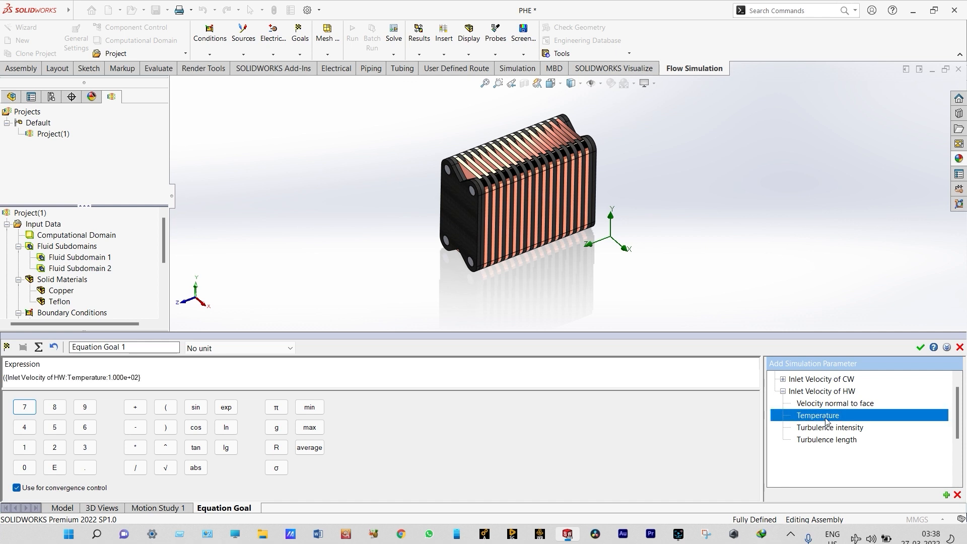
# Step: Subtract the Temperature parameter of Inlet Velocity of CW in the expression and close the parenthesis
pyautogui.click(156, 380)
pyautogui.click(135, 428)
pyautogui.scroll(2, 954, 404)
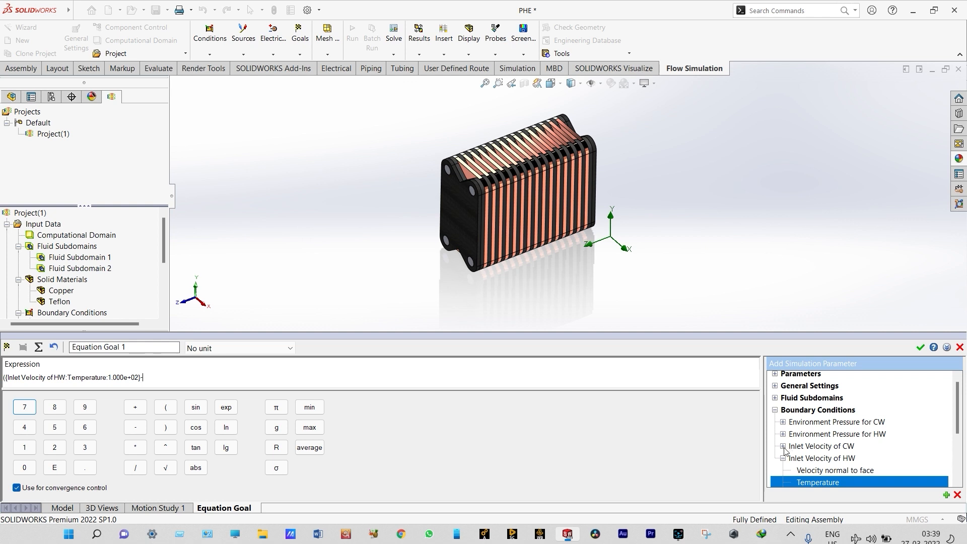
pyautogui.write('-')
pyautogui.click(783, 447)
pyautogui.doubleClick(828, 470)
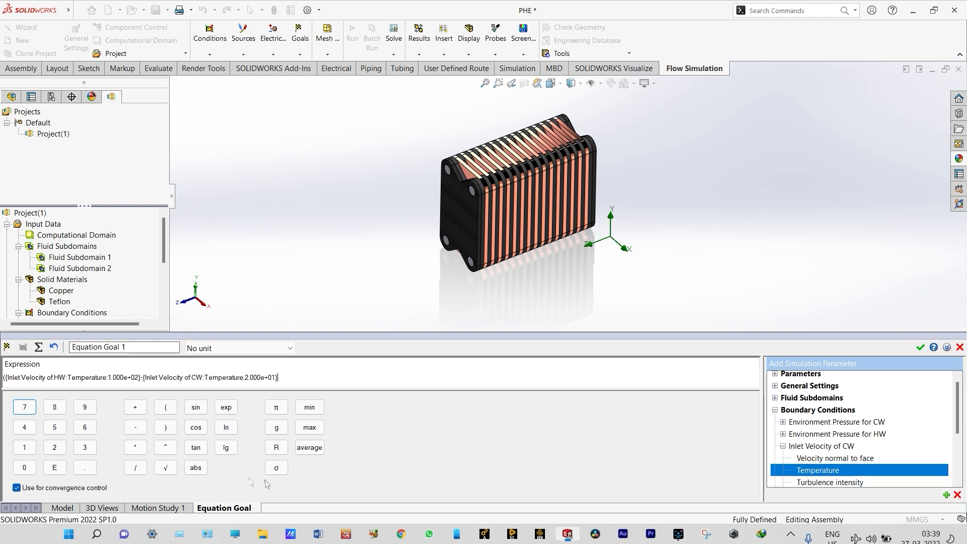
pyautogui.click(168, 434)
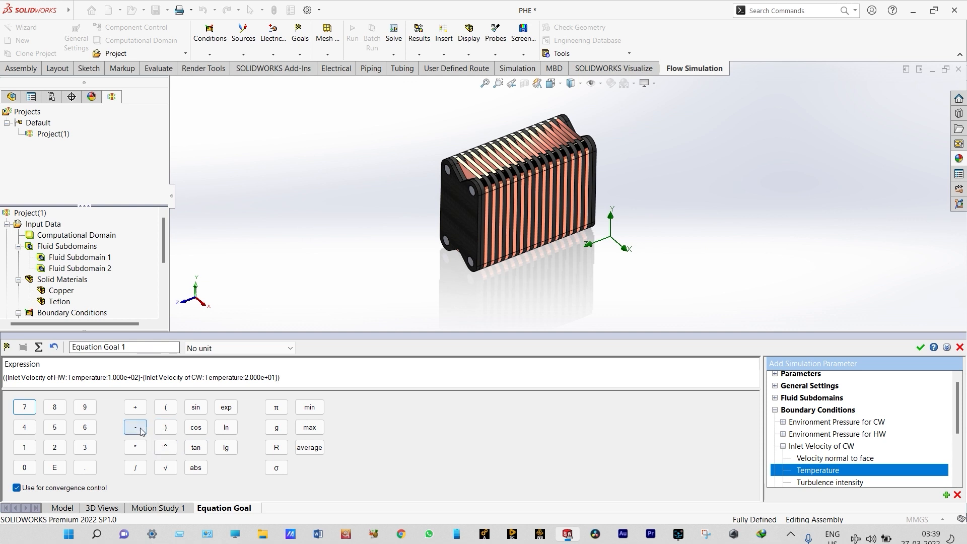
# Step: Subtract the parenthesized difference of the goals Average Temperature of HW at Exit and Average Temperature of CW at Exit
pyautogui.click(142, 432)
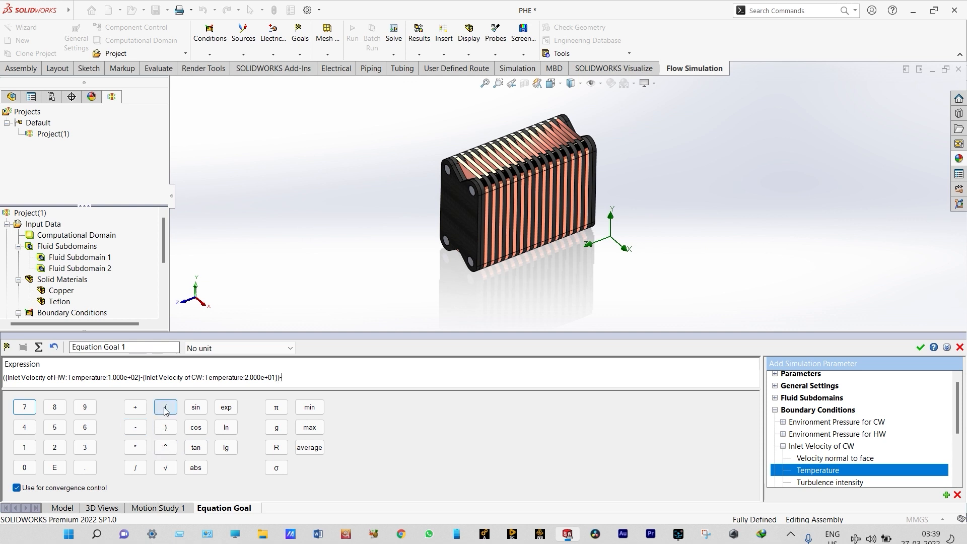
pyautogui.click(166, 410)
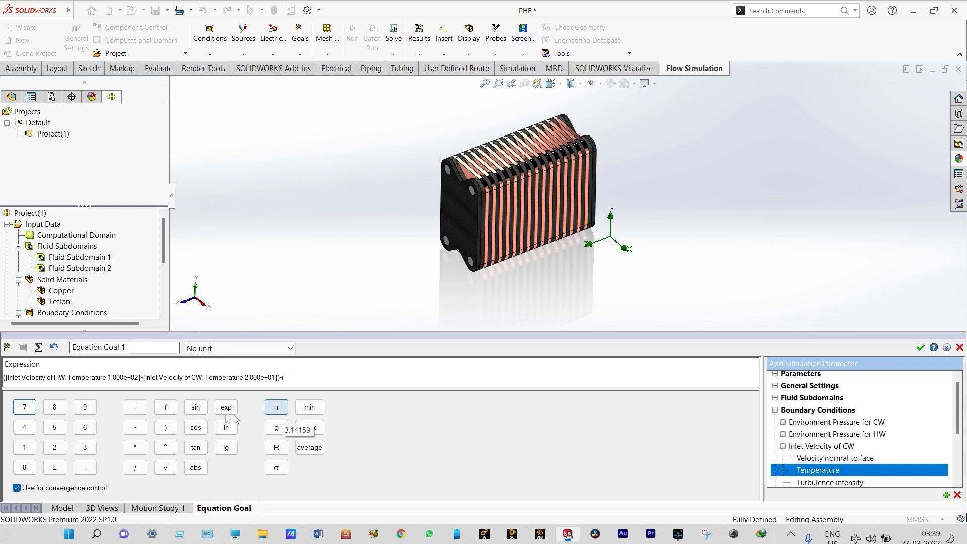
pyautogui.click(23, 347)
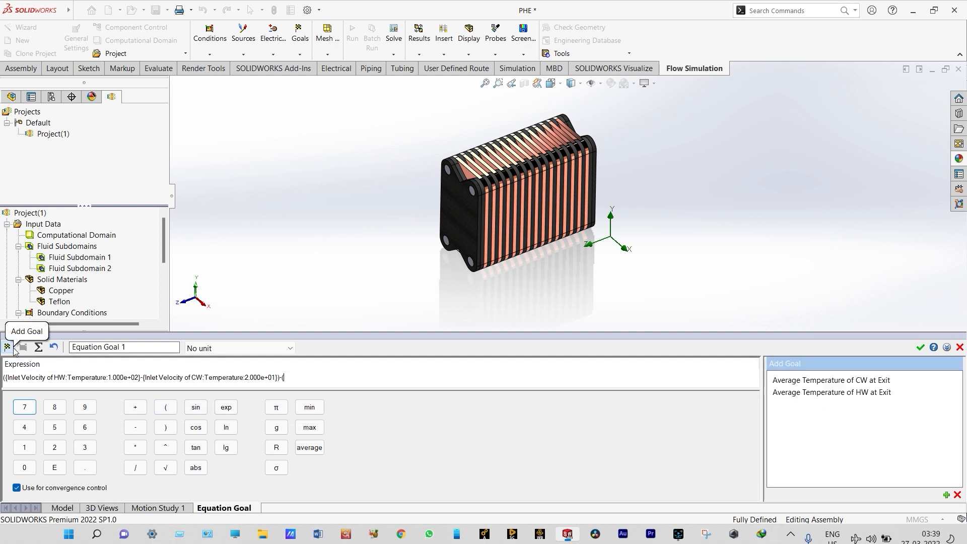
pyautogui.doubleClick(816, 394)
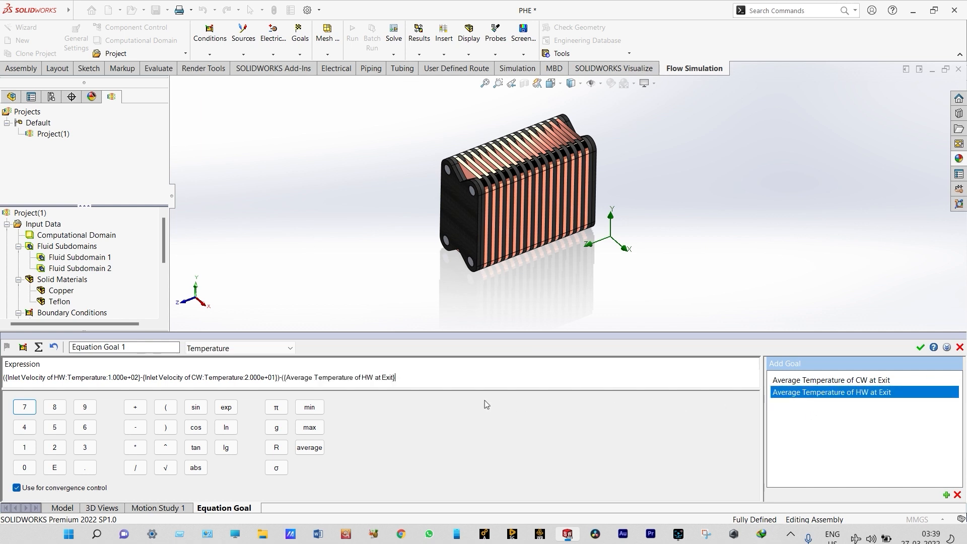
pyautogui.write('-')
pyautogui.click(831, 382)
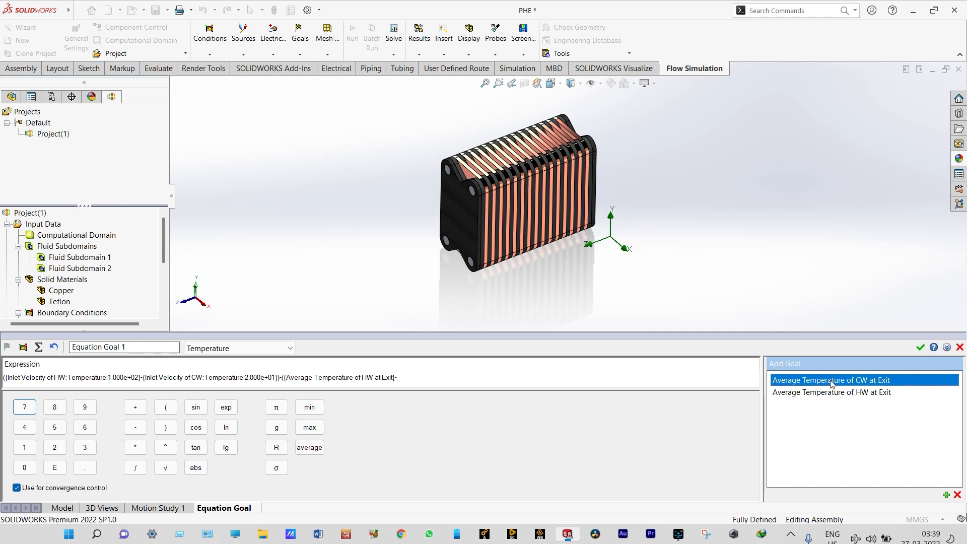
pyautogui.doubleClick(832, 382)
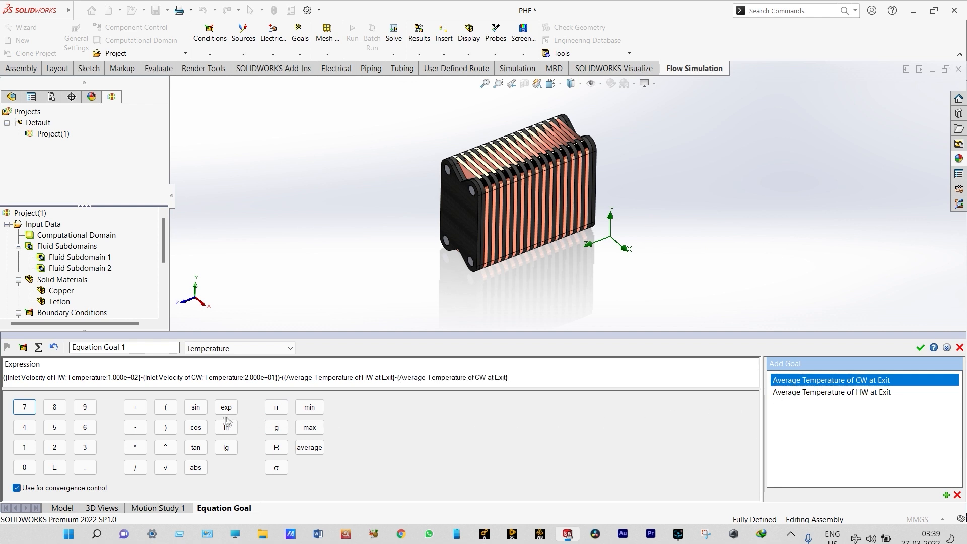
pyautogui.click(161, 430)
# Step: Divide the expression by ln of a copy of itself, replacing the copy's minus between the inlet and exit differences with a division sign
pyautogui.click(136, 468)
pyautogui.click(226, 428)
pyautogui.moveTo(510, 378); pyautogui.dragTo(3, 377)
pyautogui.rightClick(89, 380)
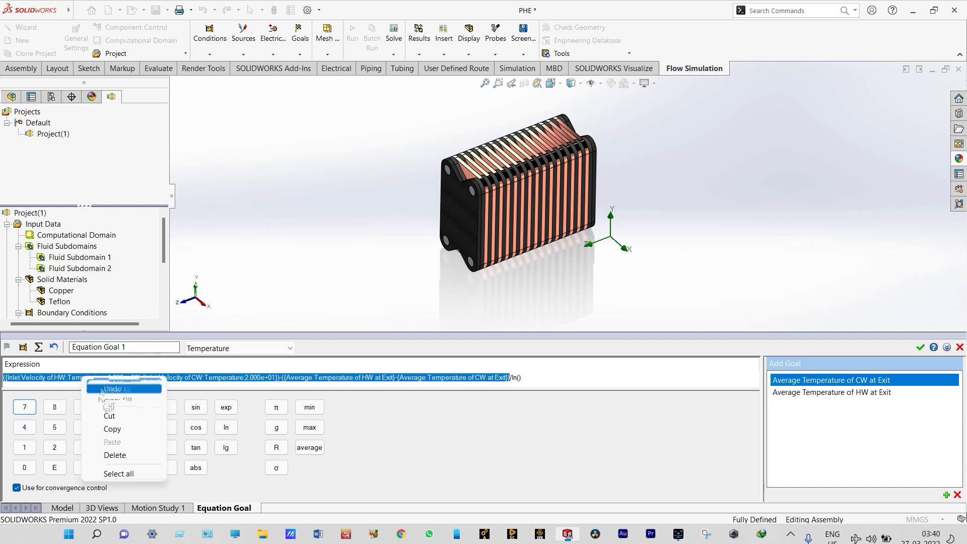
pyautogui.click(113, 428)
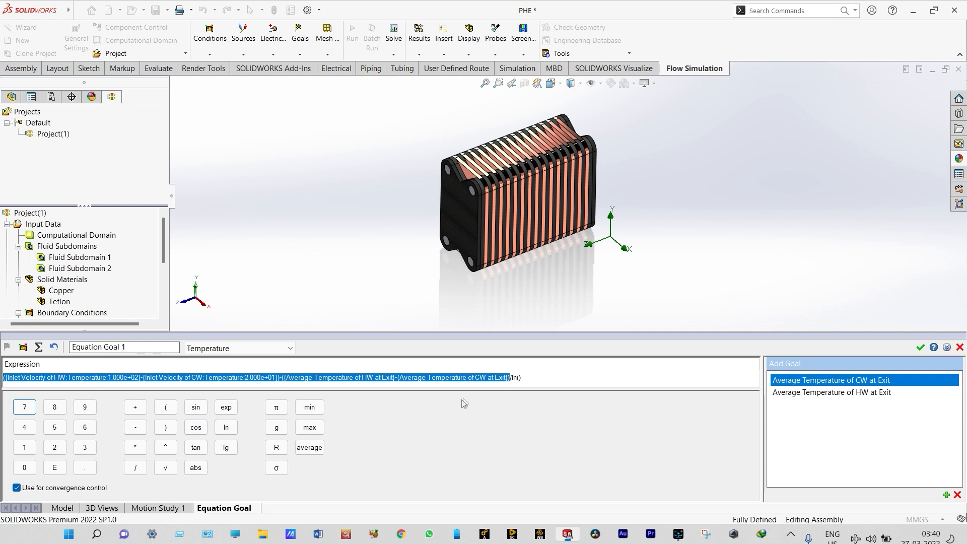
pyautogui.click(520, 378)
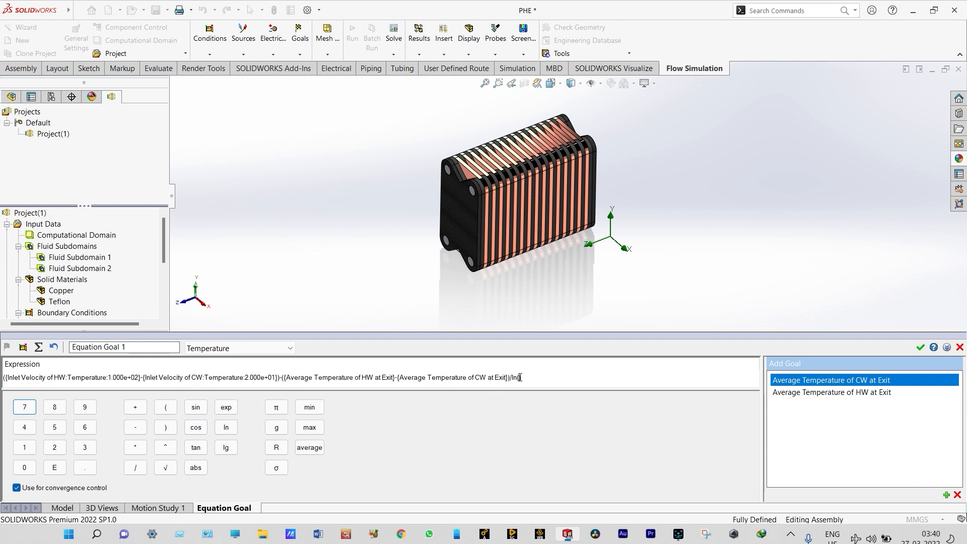
pyautogui.hotkey('ctrl', 'v')
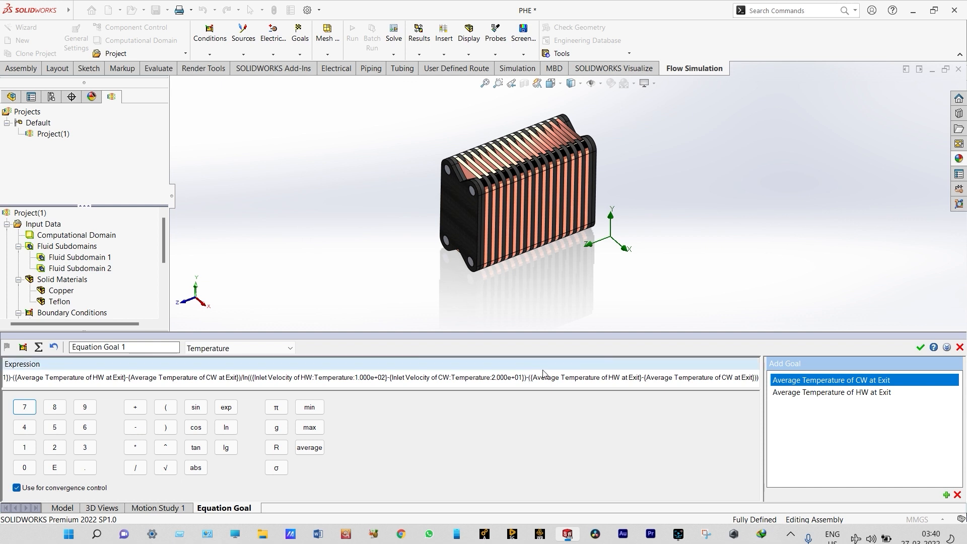
pyautogui.press('BackSpace')
pyautogui.click(135, 468)
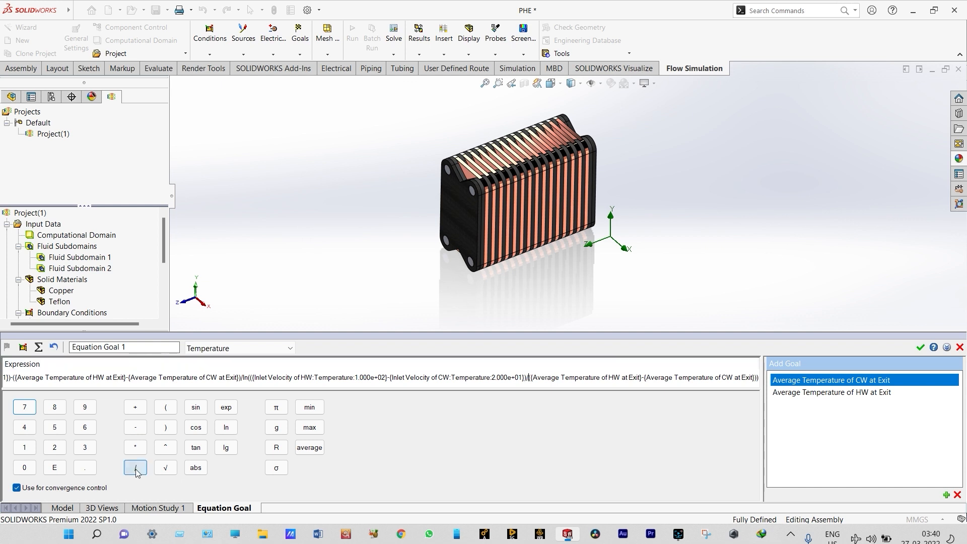
# Step: Accept the equation goal and rename it LMTD
pyautogui.click(920, 347)
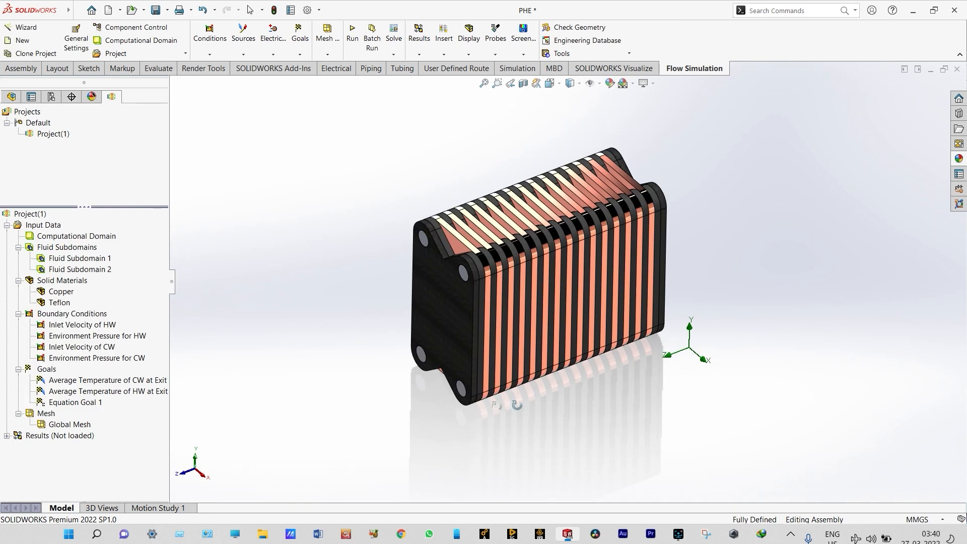
pyautogui.click(101, 403)
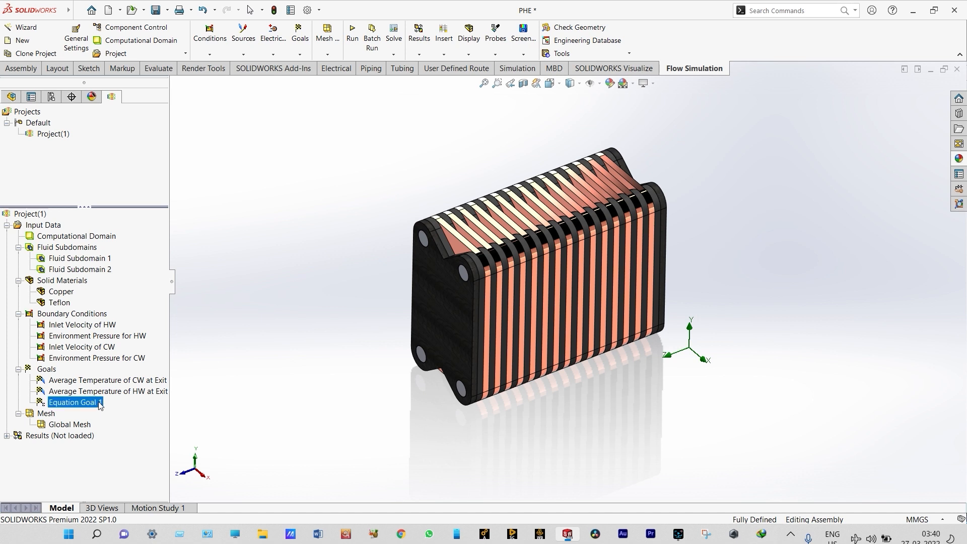
pyautogui.click(104, 403)
pyautogui.write('LMTD')
pyautogui.click(199, 399)
pyautogui.rightClick(198, 400)
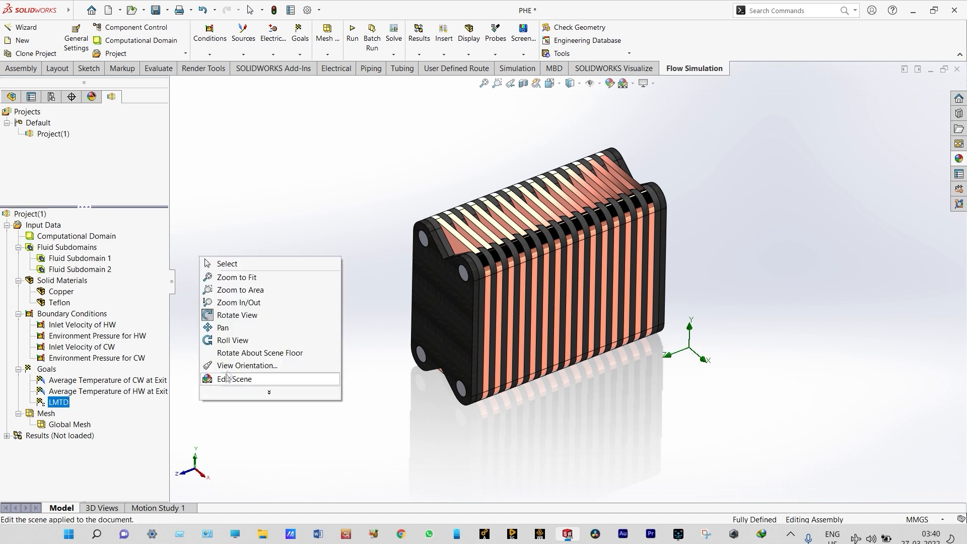
pyautogui.click(227, 325)
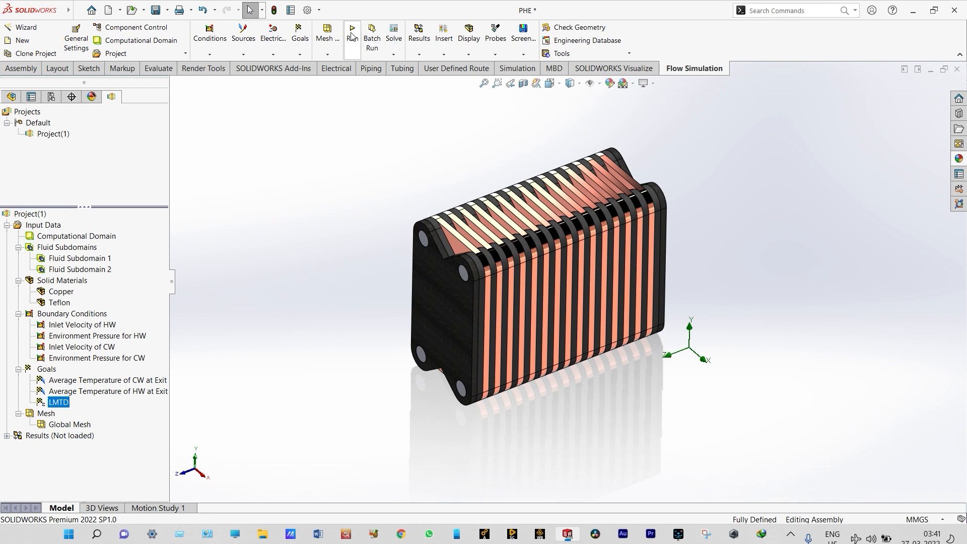
# Step: Run the project as a new calculation on this computer using all cores, loading the results, and close the solver once it finishes
pyautogui.click(353, 34)
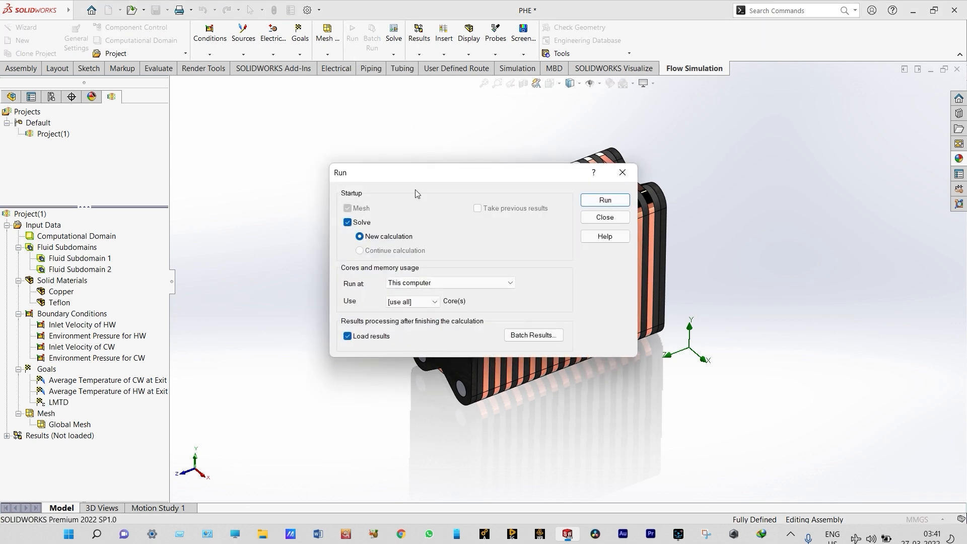
pyautogui.click(600, 203)
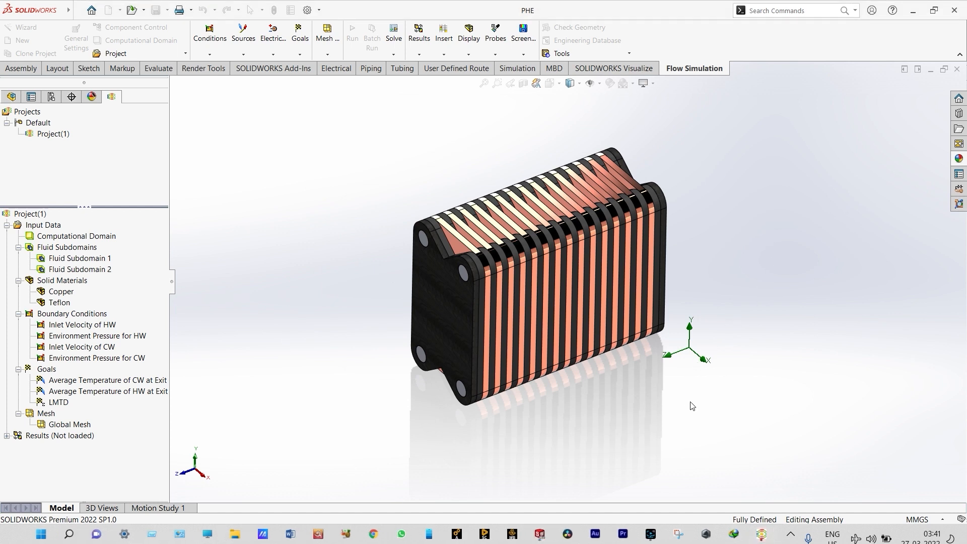
pyautogui.click(753, 530)
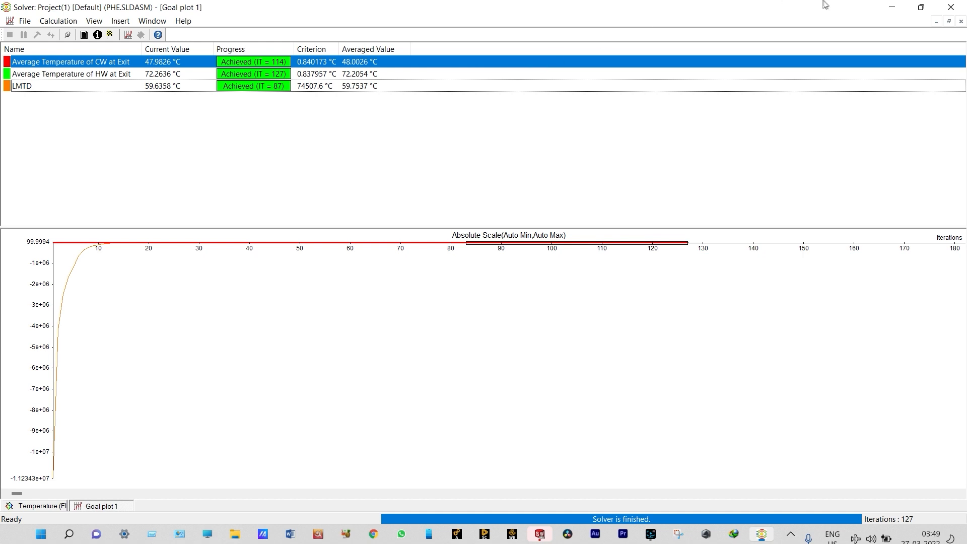
pyautogui.click(951, 9)
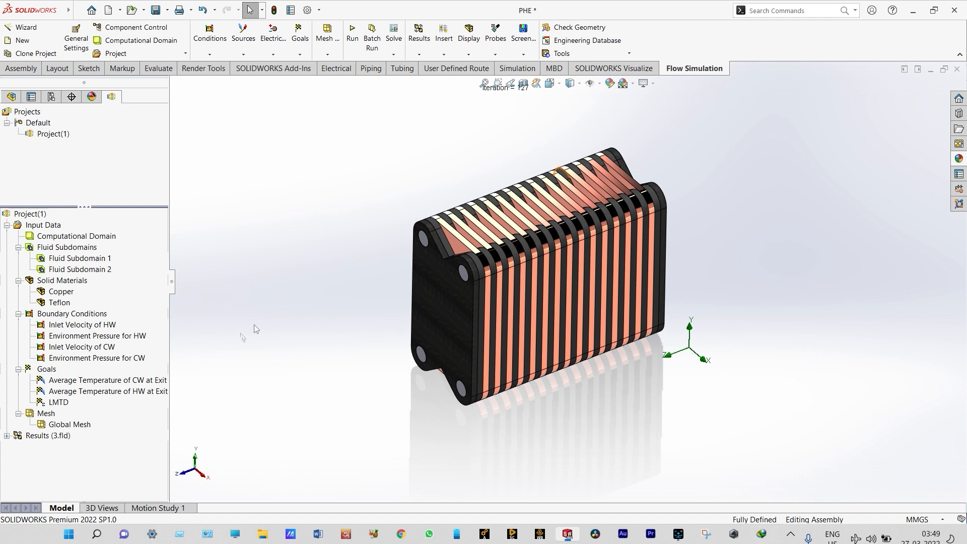
pyautogui.click(6, 436)
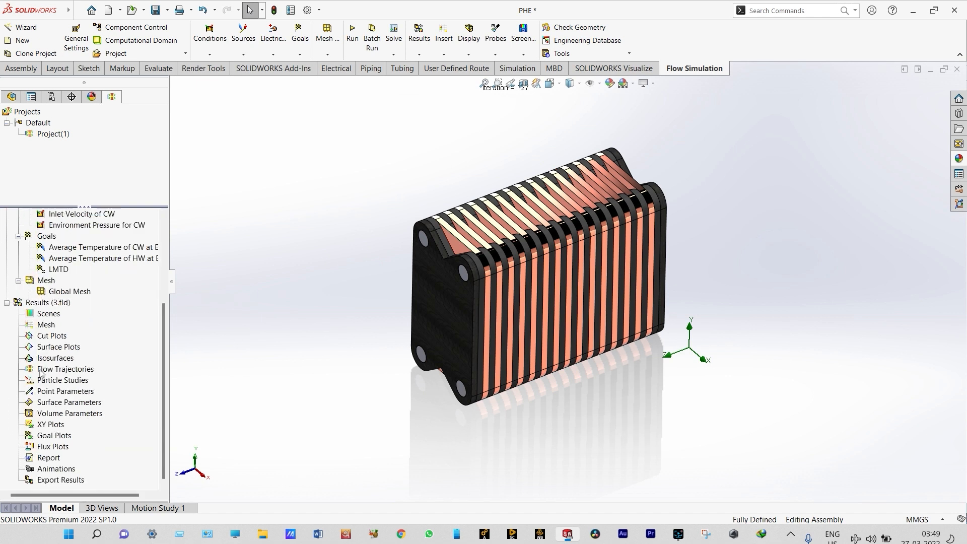
pyautogui.rightClick(57, 340)
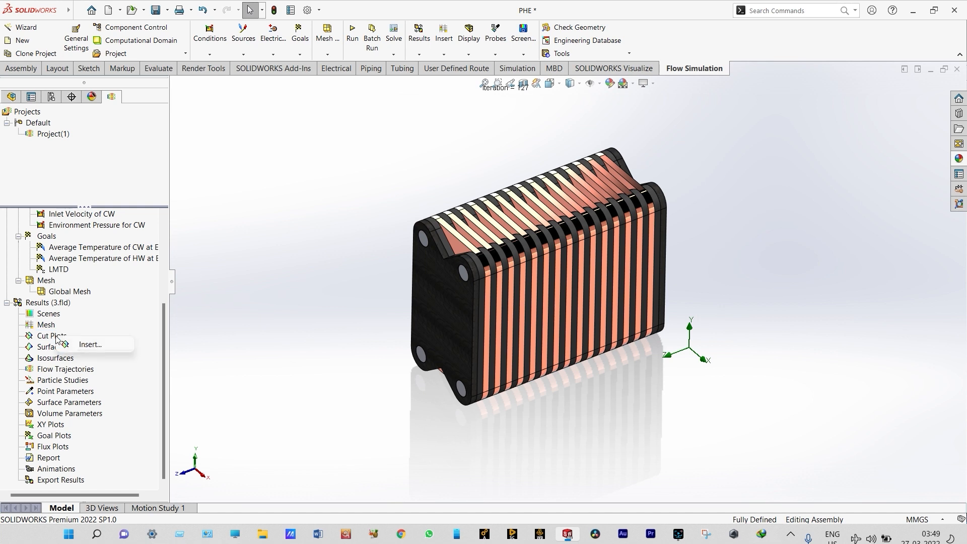
pyautogui.click(79, 346)
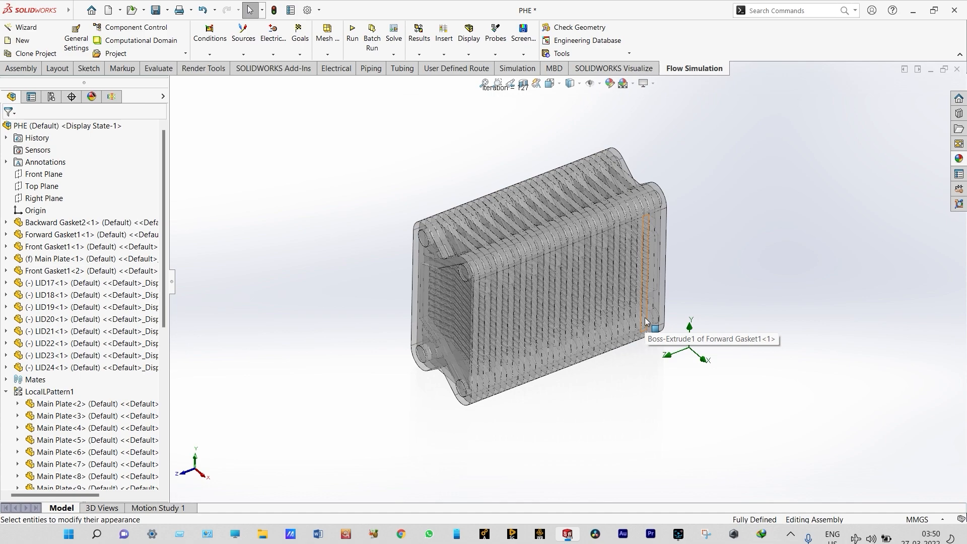
pyautogui.scroll(3, 698, 308)
pyautogui.scroll(-3, 638, 308)
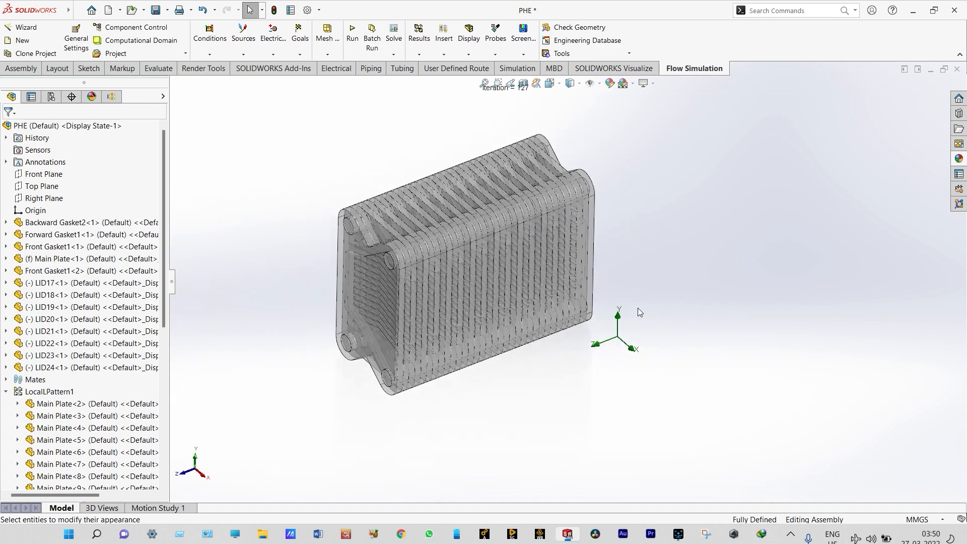
pyautogui.scroll(3, 348, 247)
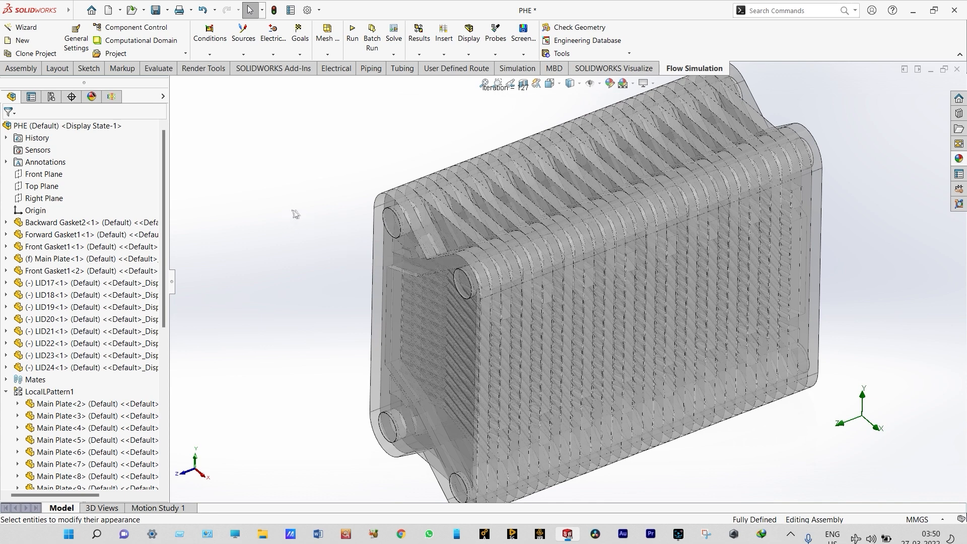
# Step: Insert a cut plot on the Front Plane with Temperature (Fluid) contours
pyautogui.click(111, 97)
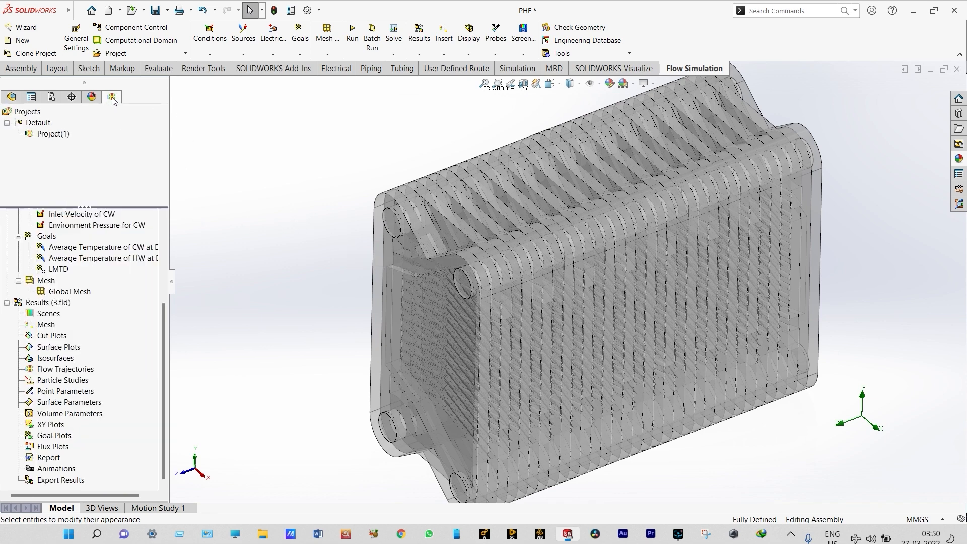
pyautogui.rightClick(60, 340)
pyautogui.click(79, 344)
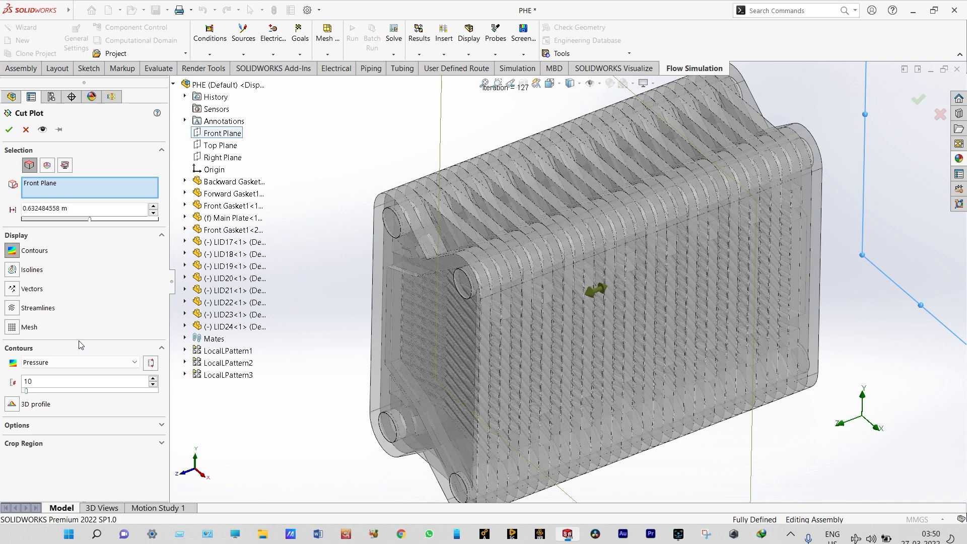
pyautogui.click(135, 364)
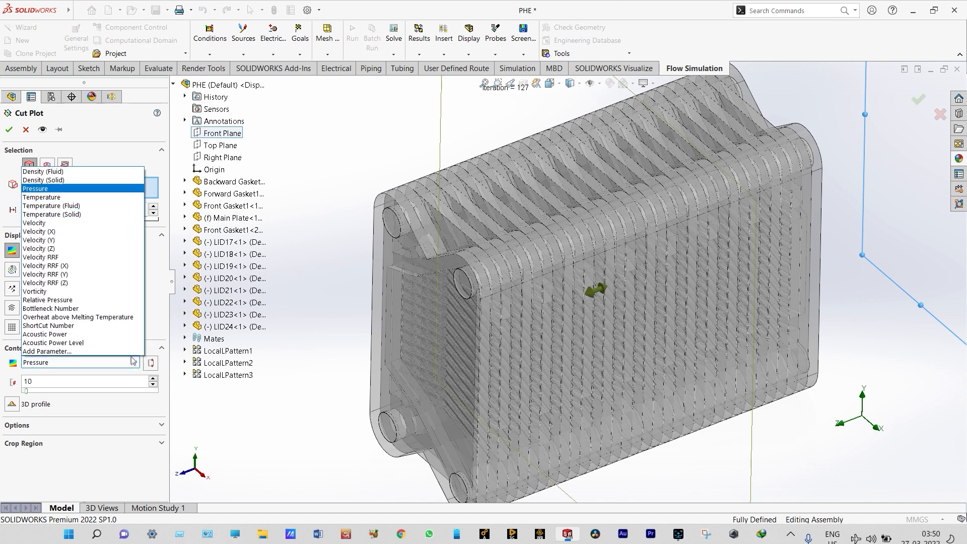
pyautogui.click(102, 208)
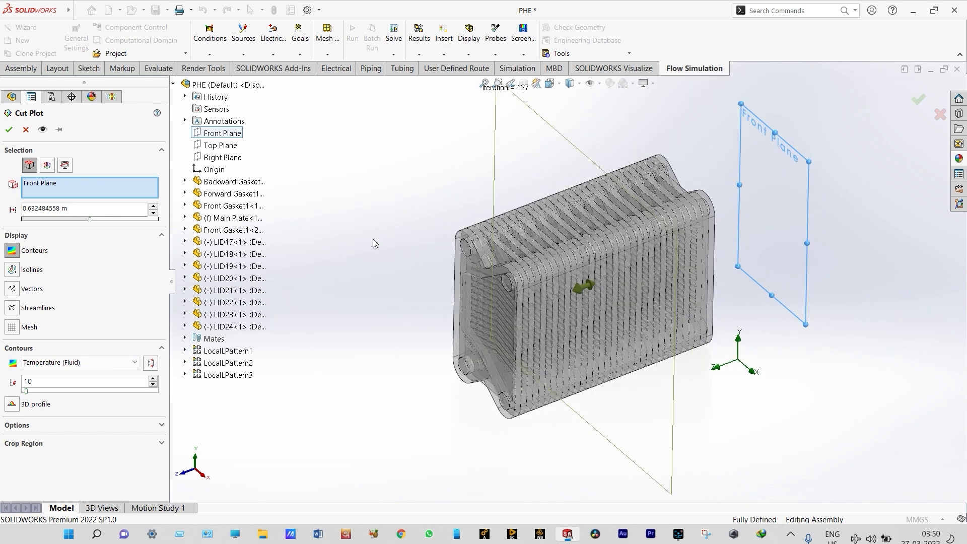
pyautogui.scroll(3, 428, 223)
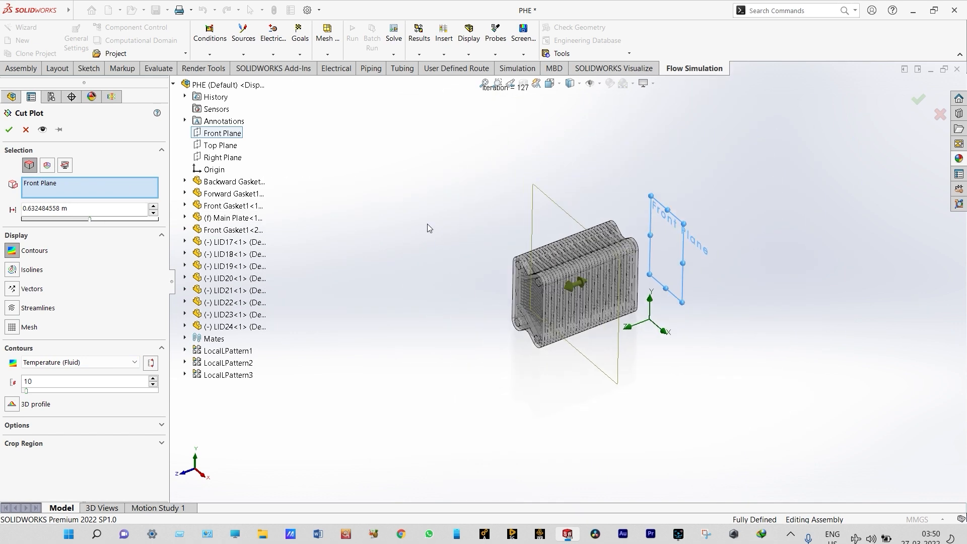
pyautogui.scroll(-1, 547, 228)
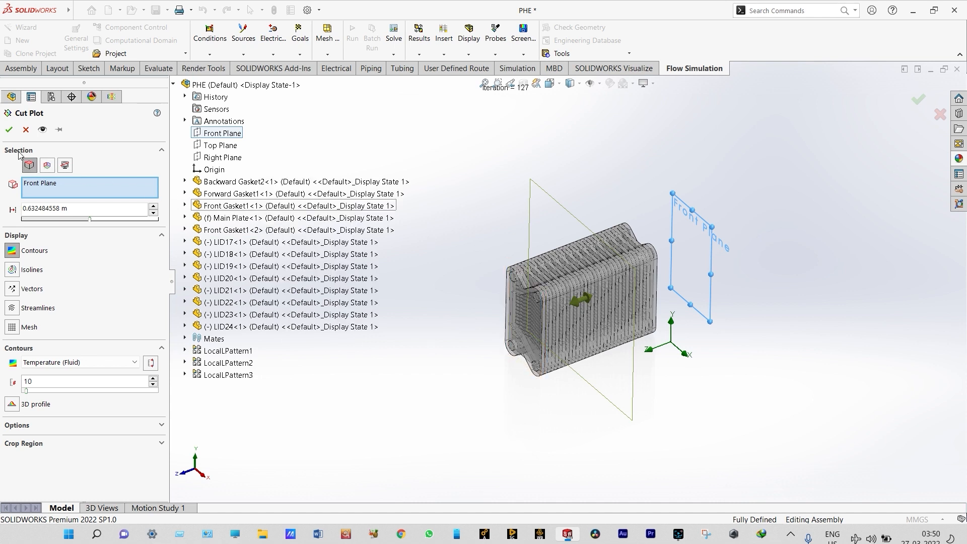
pyautogui.click(10, 131)
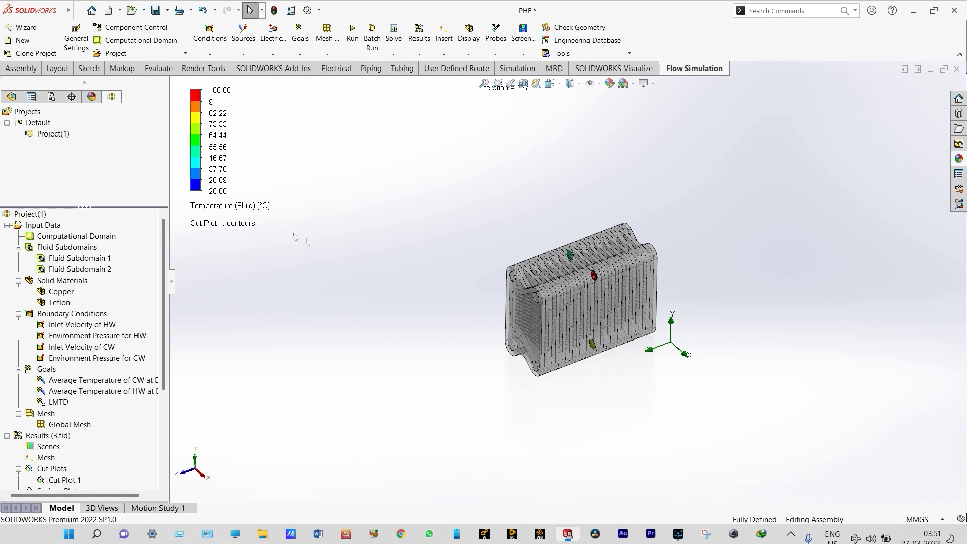
# Step: Play the fluid temperature cut plot sweeping through the heat exchanger in the Front view
pyautogui.scroll(-8, 585, 301)
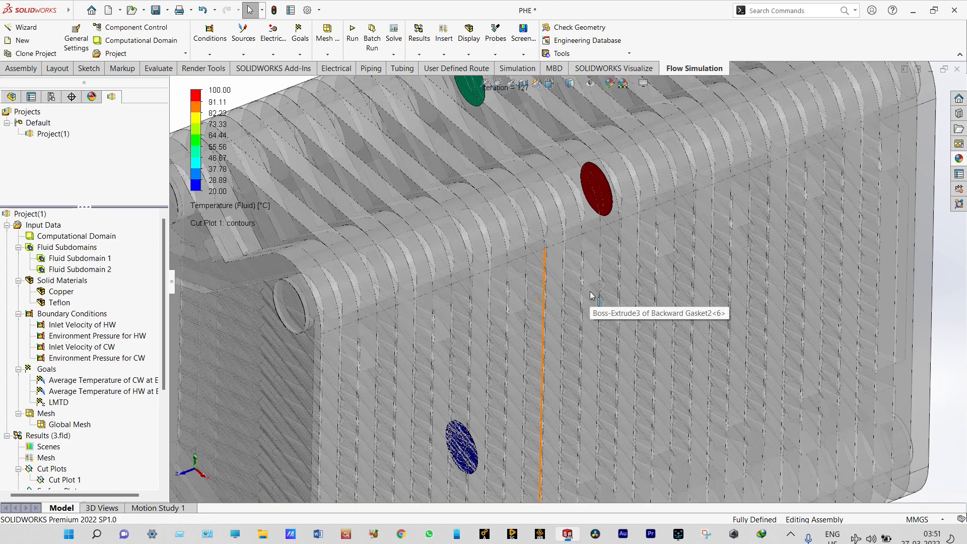
pyautogui.scroll(5, 591, 296)
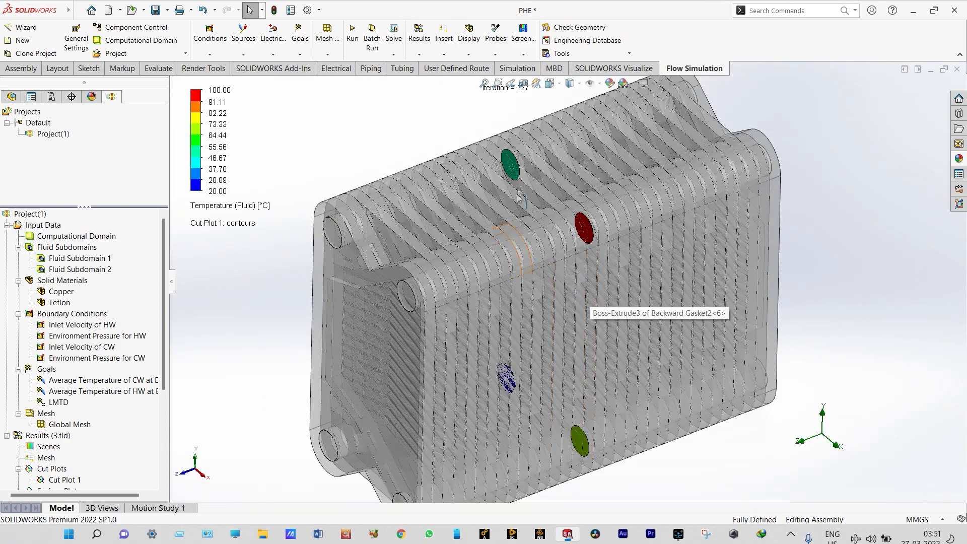
pyautogui.click(549, 84)
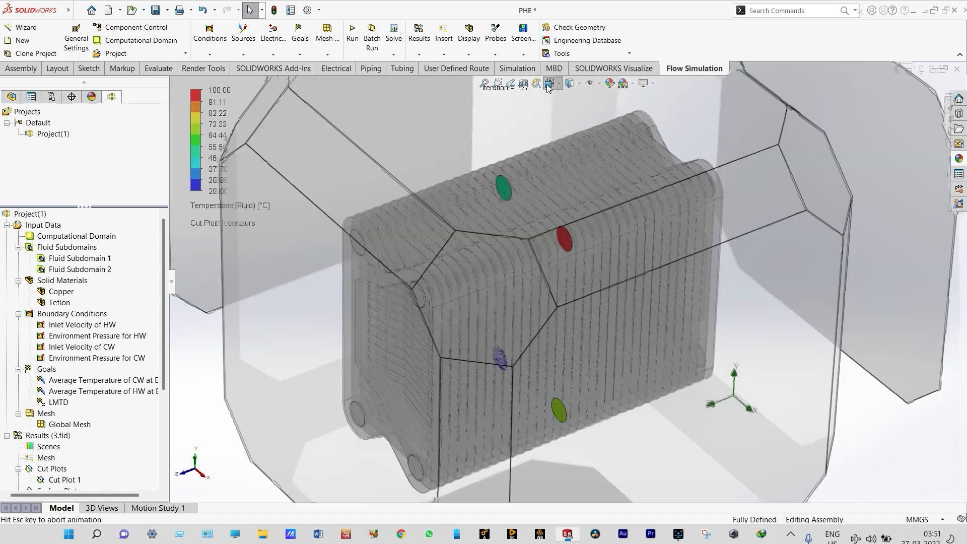
pyautogui.click(564, 126)
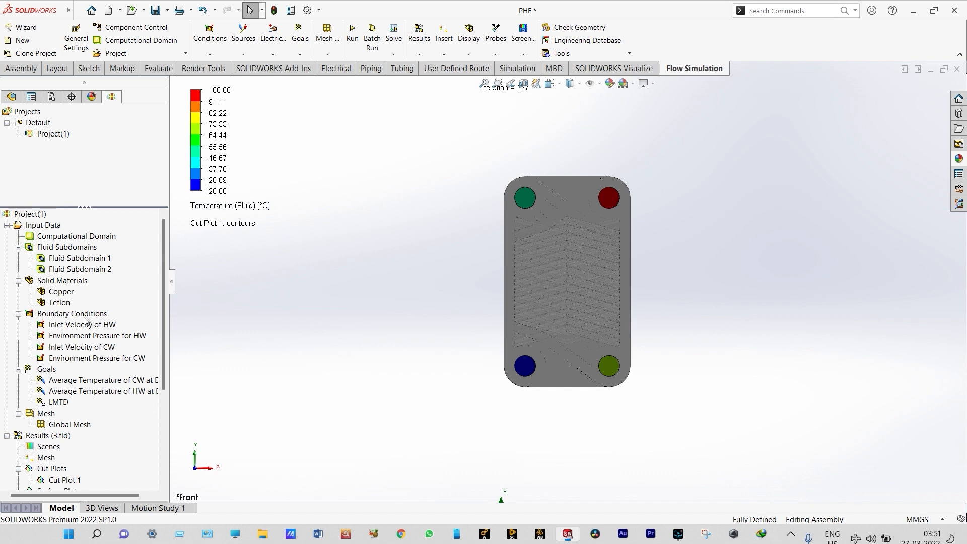
pyautogui.scroll(-2, 574, 181)
pyautogui.scroll(-3, 94, 373)
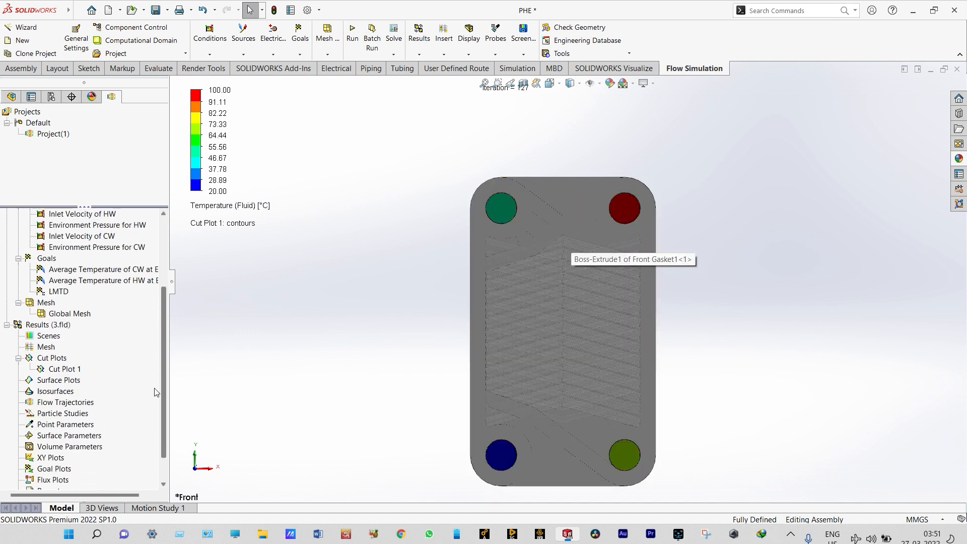
pyautogui.rightClick(71, 371)
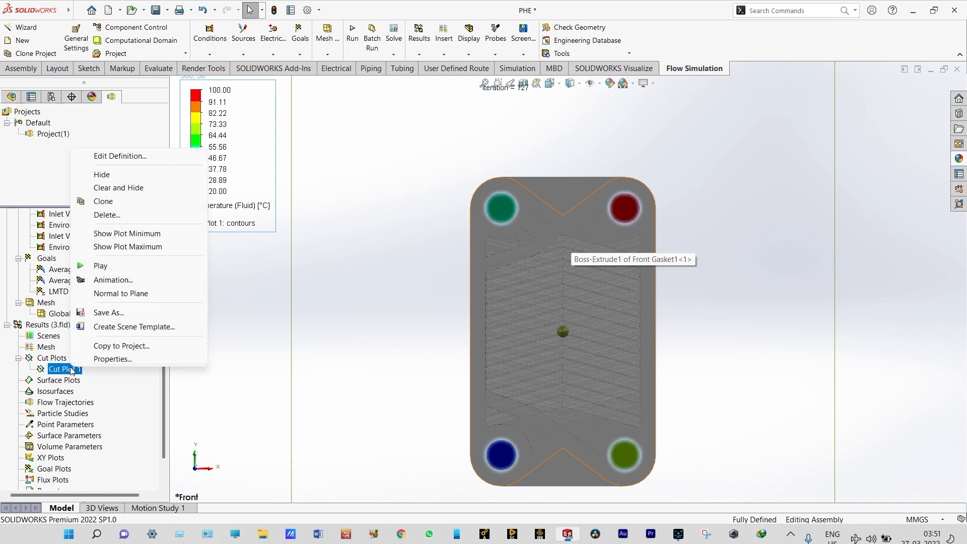
pyautogui.click(106, 266)
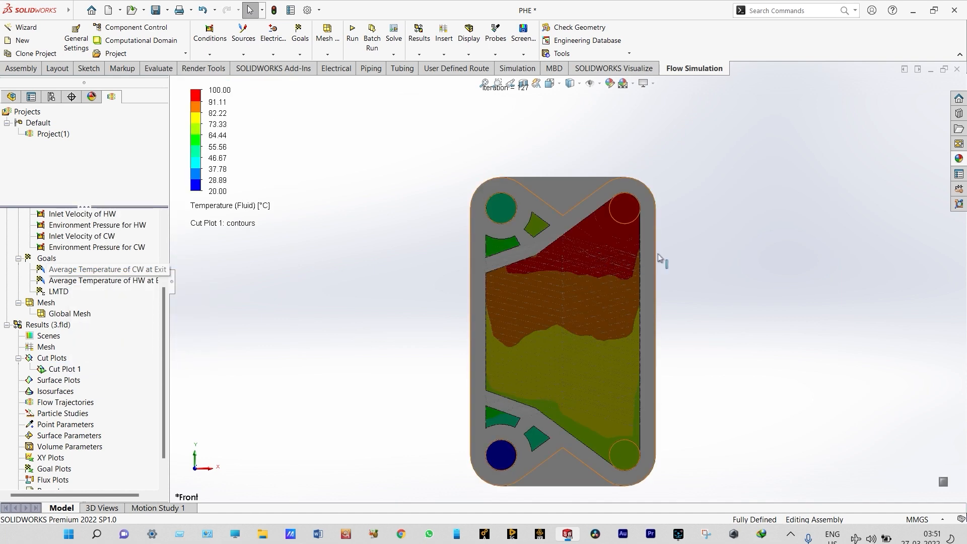
# Step: Examine the moving fluid temperature contours across the hot and cold plate channels from an angled view
pyautogui.scroll(3, 567, 283)
pyautogui.rightClick(724, 250)
pyautogui.click(752, 296)
pyautogui.moveTo(751, 297)
pyautogui.mouseDown()
pyautogui.moveTo(706, 331)
pyautogui.moveTo(746, 304)
pyautogui.mouseUp()
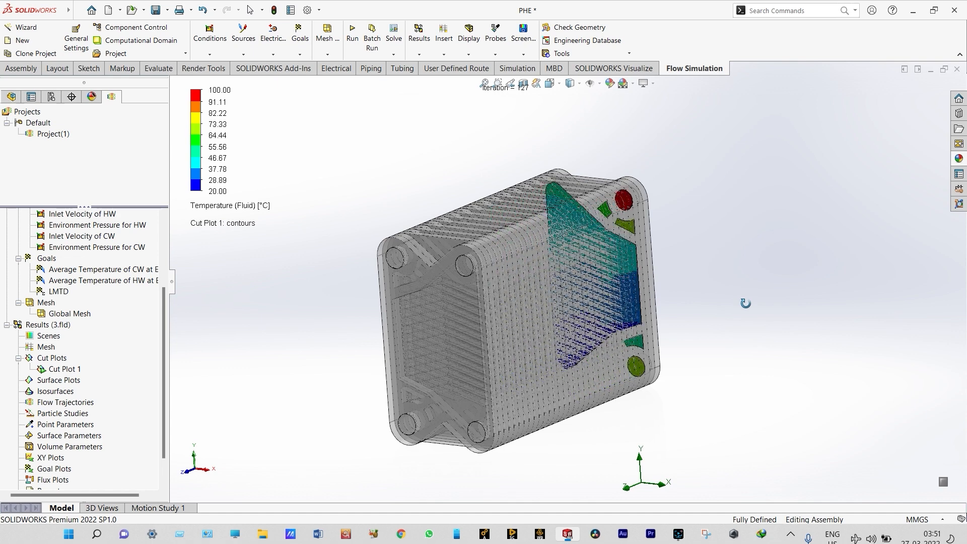
pyautogui.scroll(-2, 534, 345)
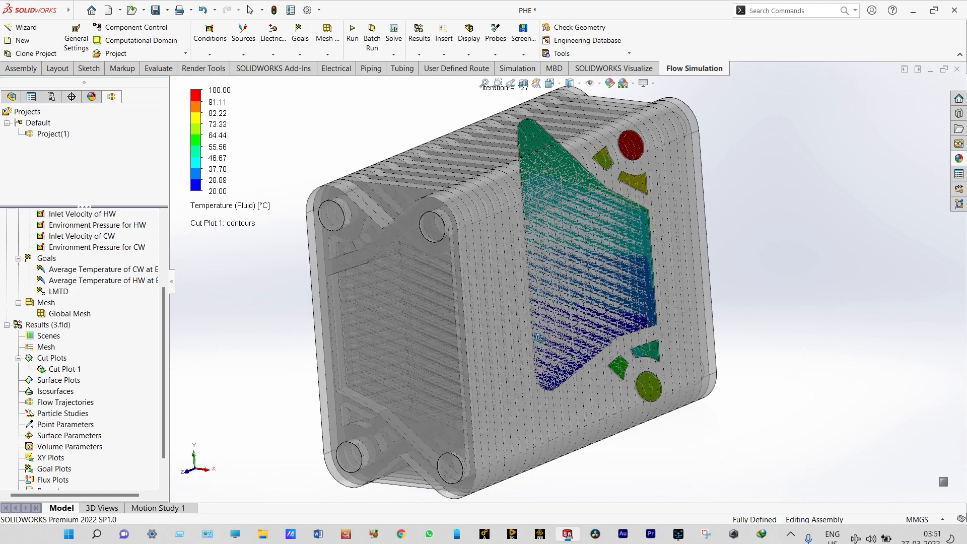
pyautogui.scroll(-1, 480, 296)
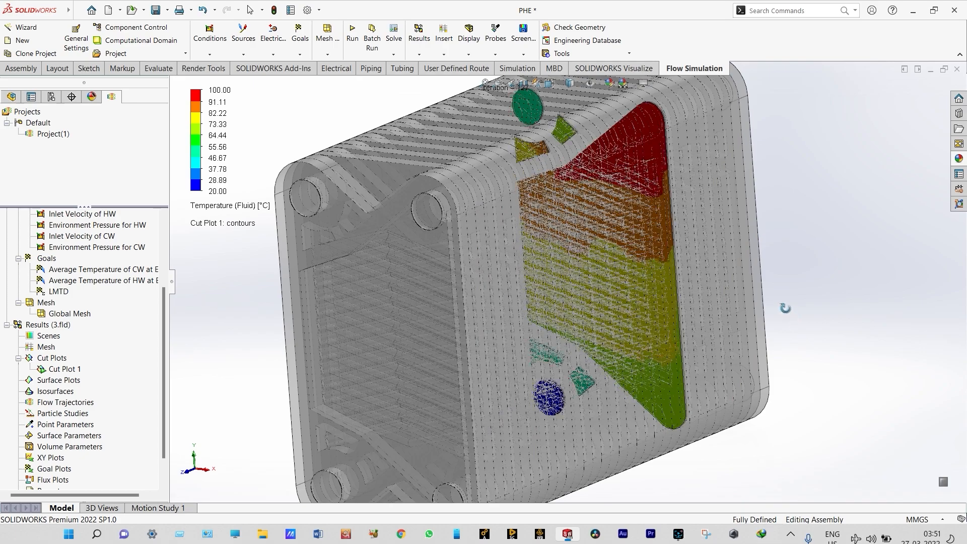
pyautogui.moveTo(521, 313); pyautogui.dragTo(577, 288, button='middle')
pyautogui.scroll(3, 577, 288)
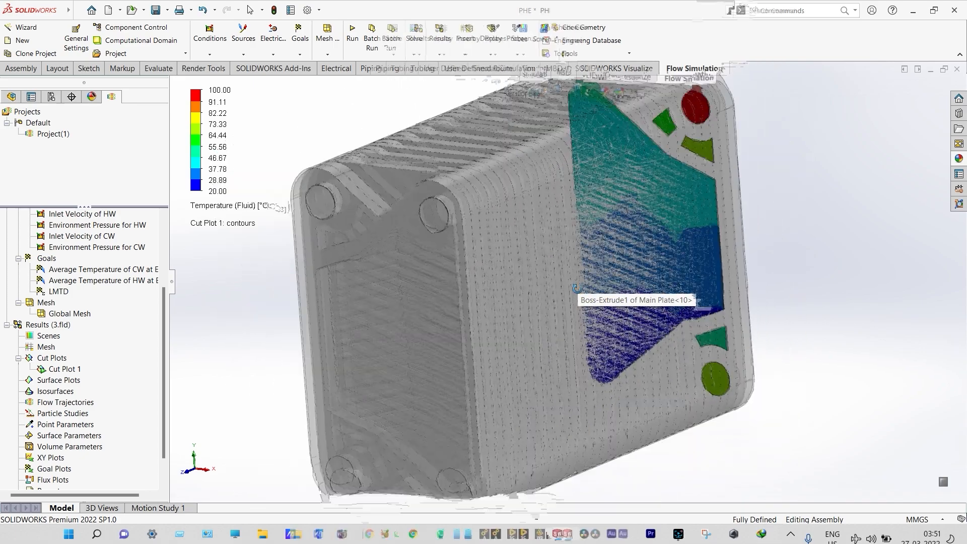
pyautogui.scroll(-2, 560, 277)
pyautogui.scroll(2, 531, 269)
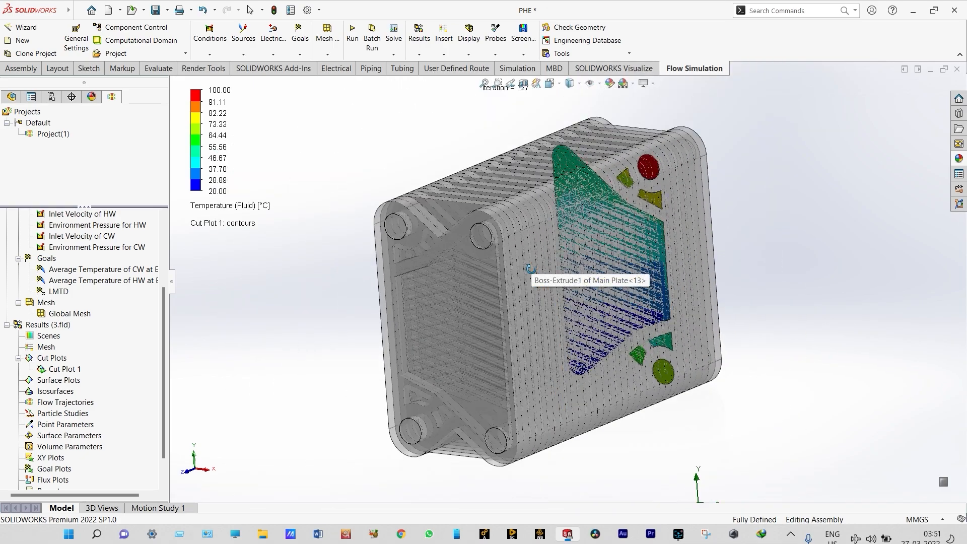
pyautogui.scroll(-1, 494, 301)
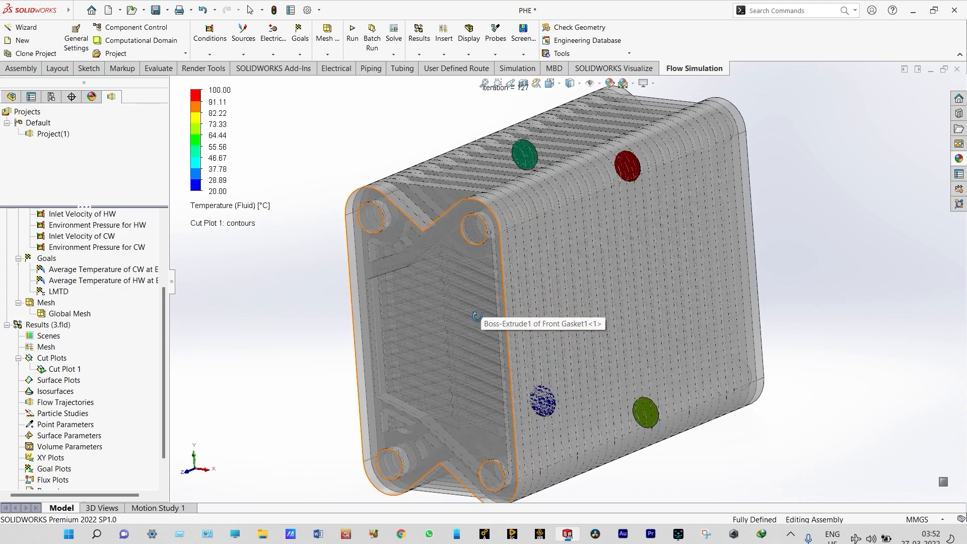
pyautogui.scroll(-3, 486, 310)
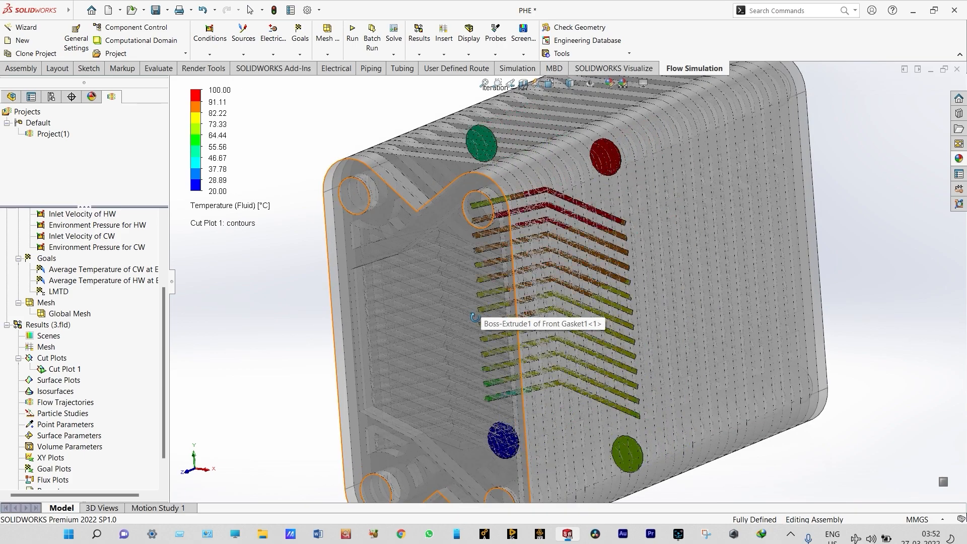
pyautogui.scroll(3, 475, 318)
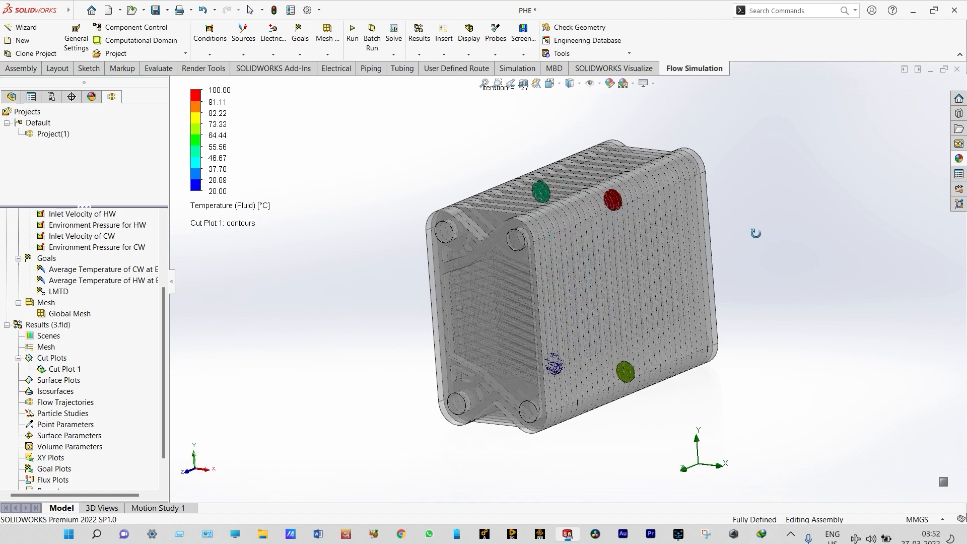
# Step: Clear and hide the playing Front Plane cut plot and redefine its section plane as the Right Plane
pyautogui.scroll(-5, 522, 267)
pyautogui.scroll(5, 523, 267)
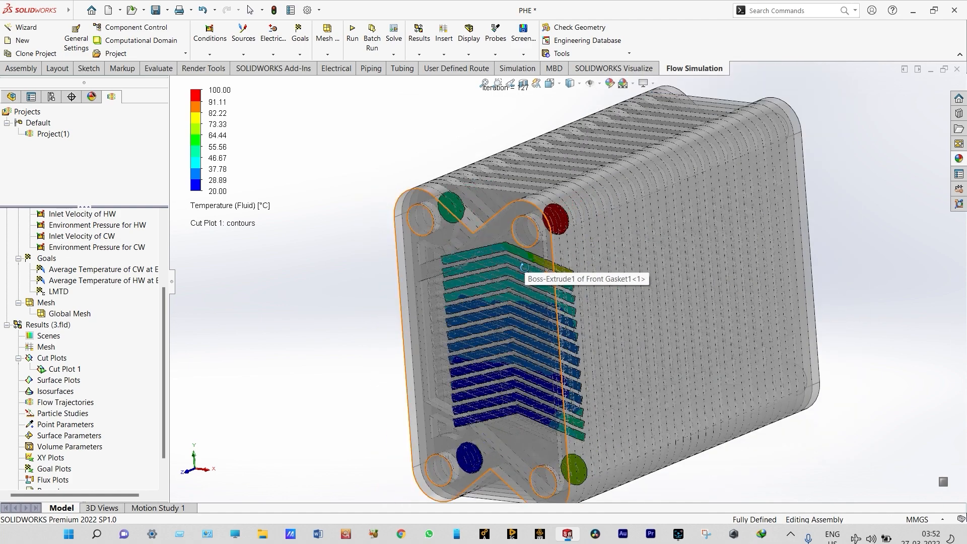
pyautogui.rightClick(75, 369)
pyautogui.click(152, 190)
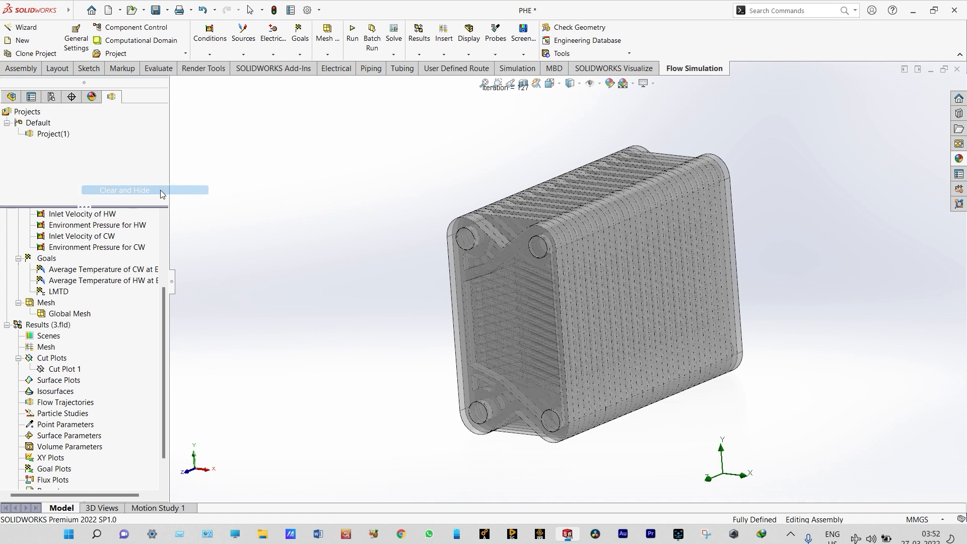
pyautogui.rightClick(69, 370)
pyautogui.click(110, 201)
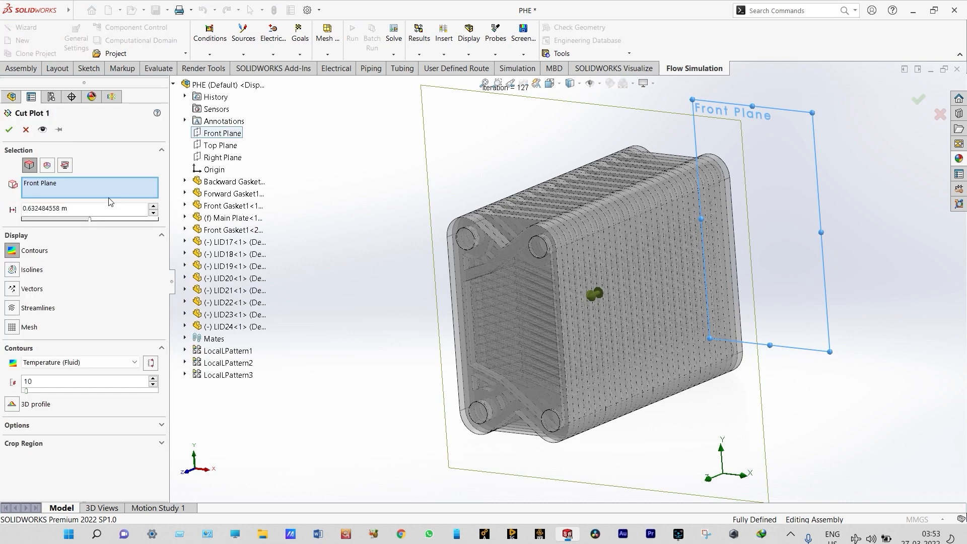
pyautogui.click(223, 157)
pyautogui.click(9, 131)
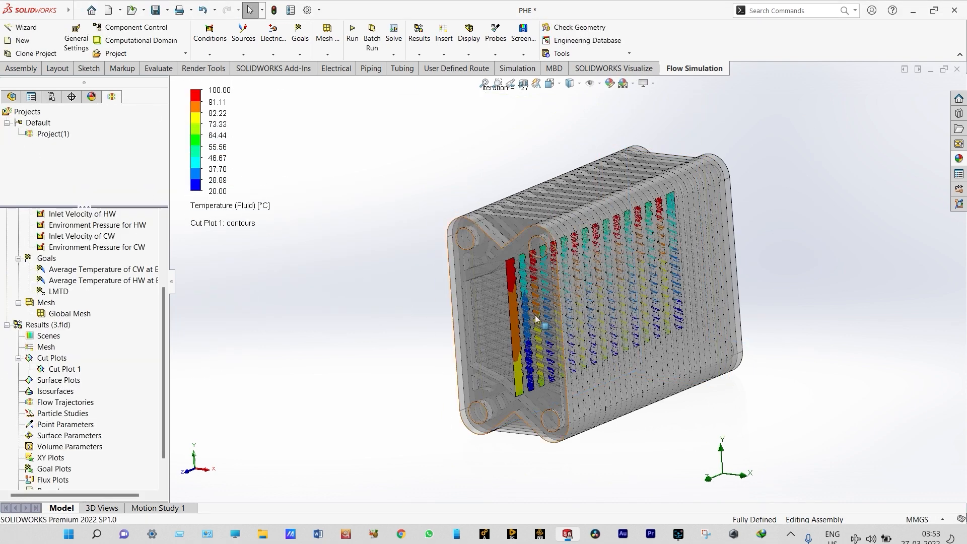
# Step: Play the fluid temperature cut plot sweeping across the plates along the Right Plane direction in the Right view
pyautogui.scroll(-2, 568, 301)
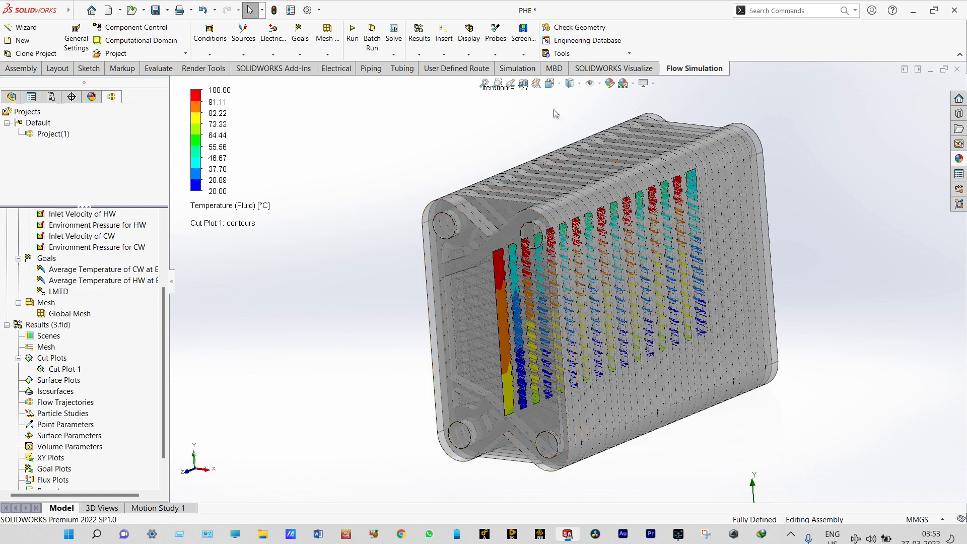
pyautogui.click(549, 83)
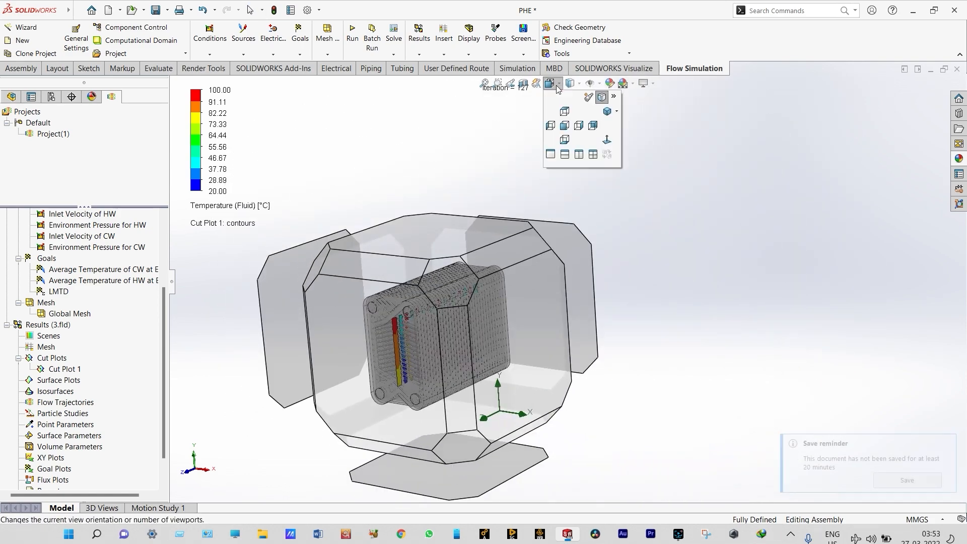
pyautogui.click(579, 125)
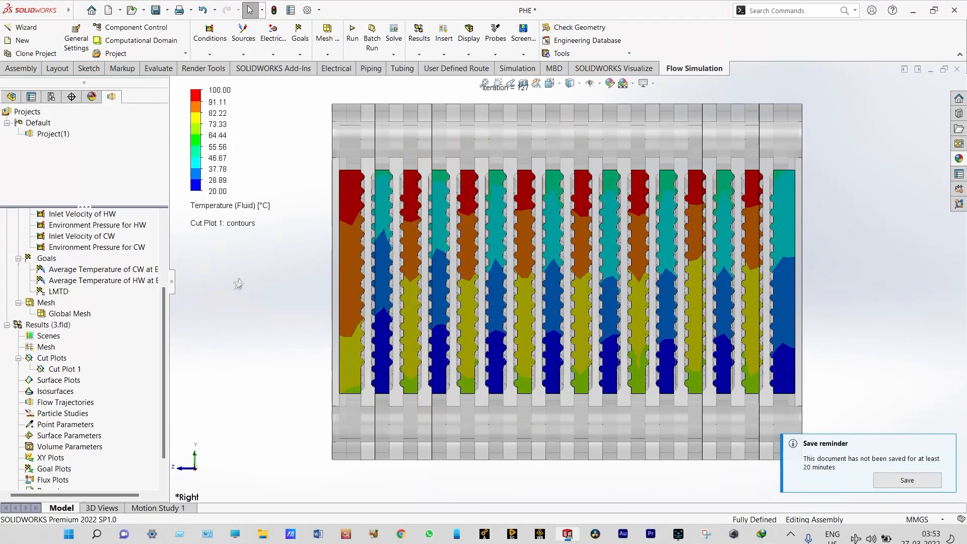
pyautogui.rightClick(75, 372)
pyautogui.click(108, 268)
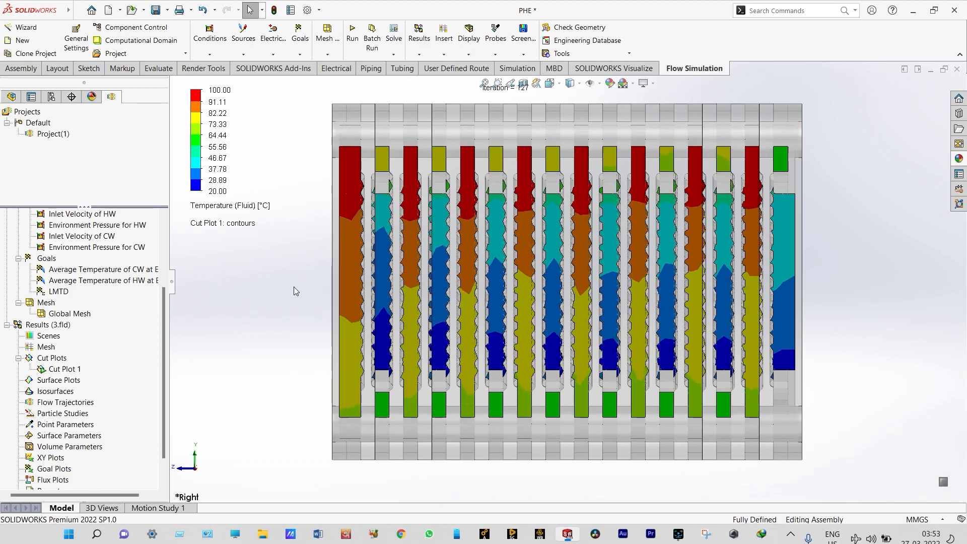
# Step: Examine the animated Right Plane fluid temperature contours across the alternating hot and cold channels from angled views
pyautogui.rightClick(294, 285)
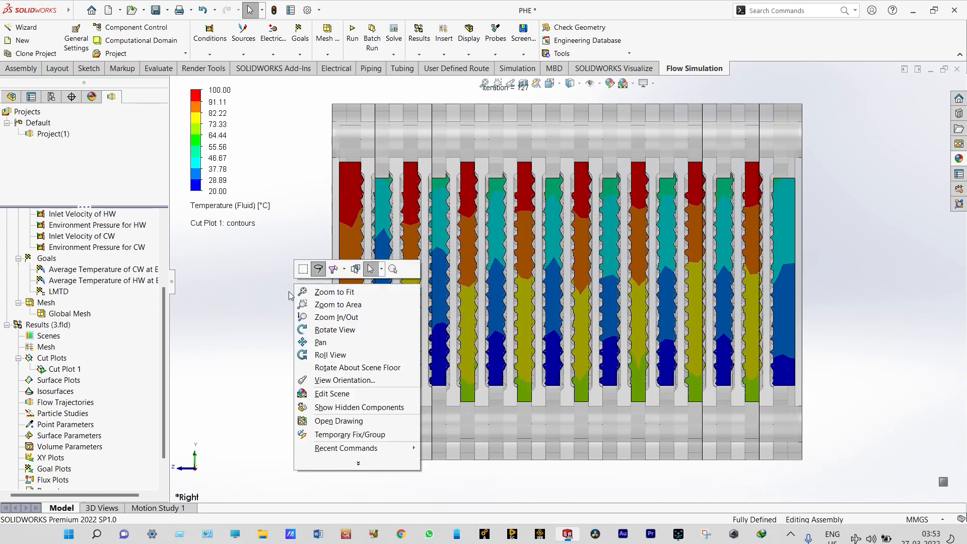
pyautogui.click(298, 323)
pyautogui.moveTo(287, 323); pyautogui.dragTo(279, 357)
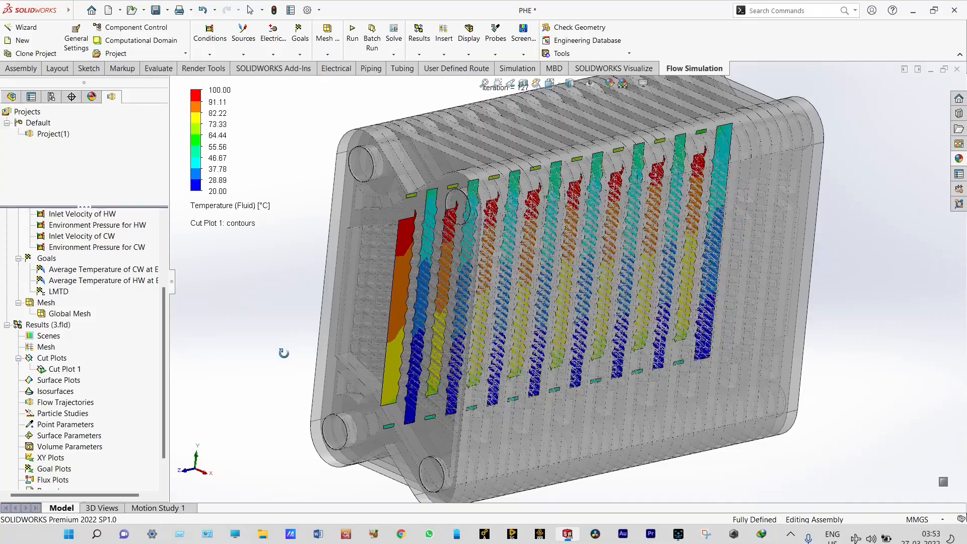
pyautogui.moveTo(652, 450); pyautogui.dragTo(644, 461, button='middle')
pyautogui.press('f')
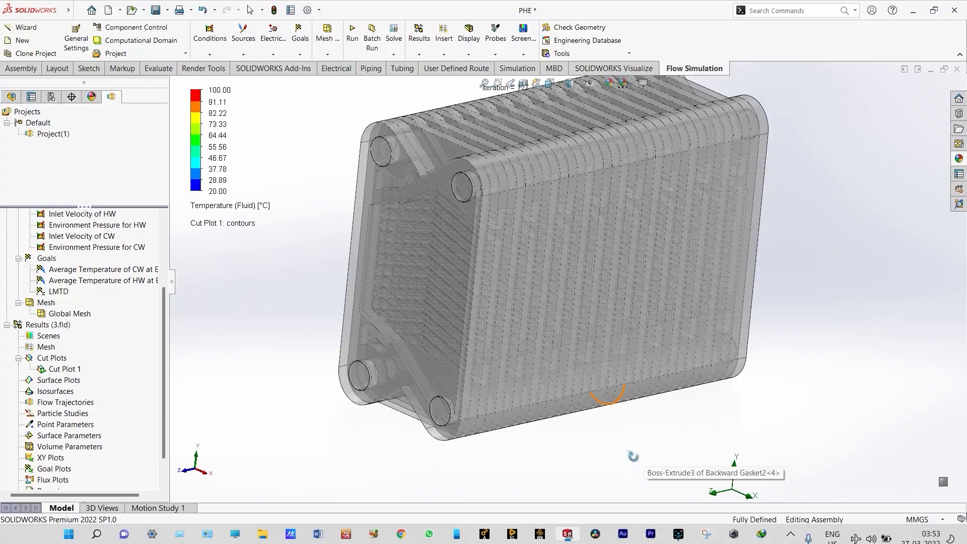
pyautogui.moveTo(361, 326); pyautogui.dragTo(311, 309, button='middle')
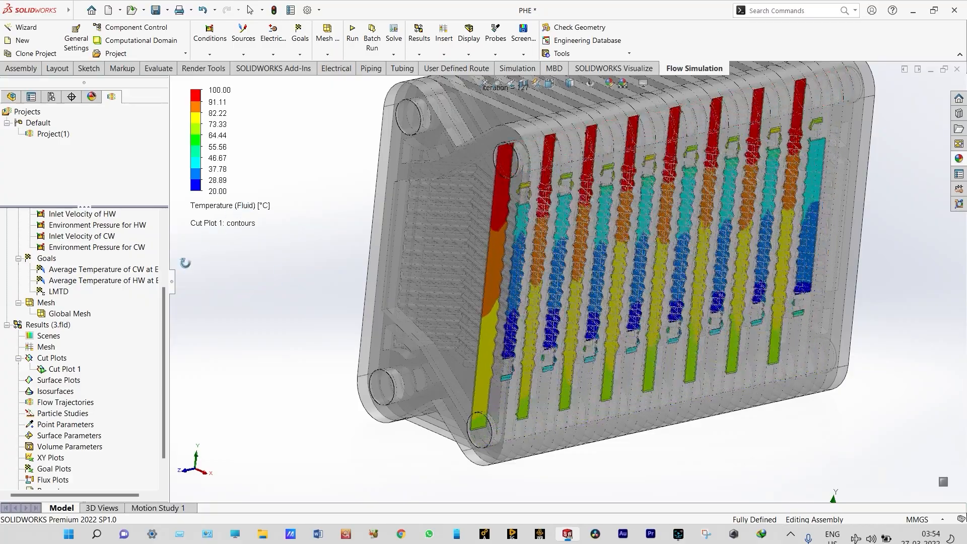
# Step: Clear and hide the Right Plane cut plot and change its contour parameter to Pressure
pyautogui.click(71, 371)
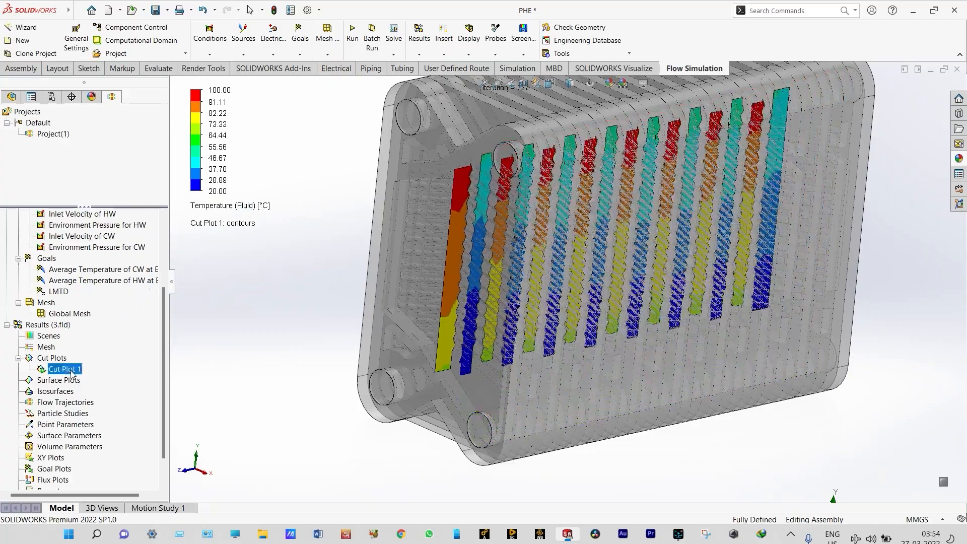
pyautogui.rightClick(72, 372)
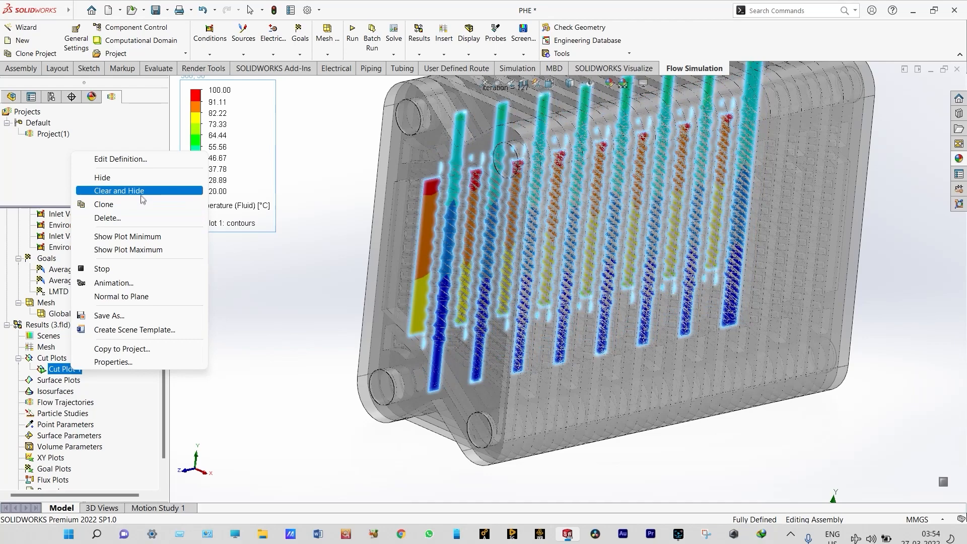
pyautogui.click(141, 191)
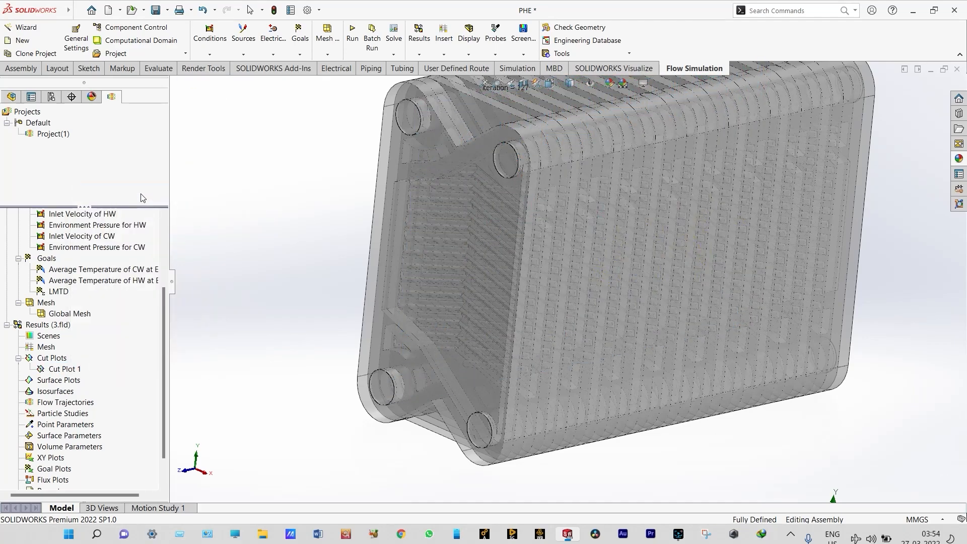
pyautogui.rightClick(71, 372)
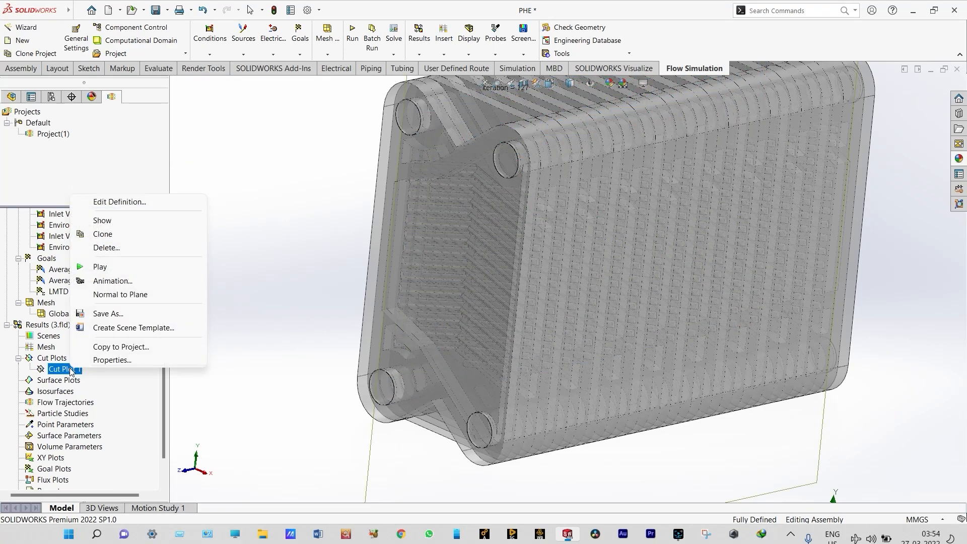
pyautogui.click(104, 200)
pyautogui.click(9, 130)
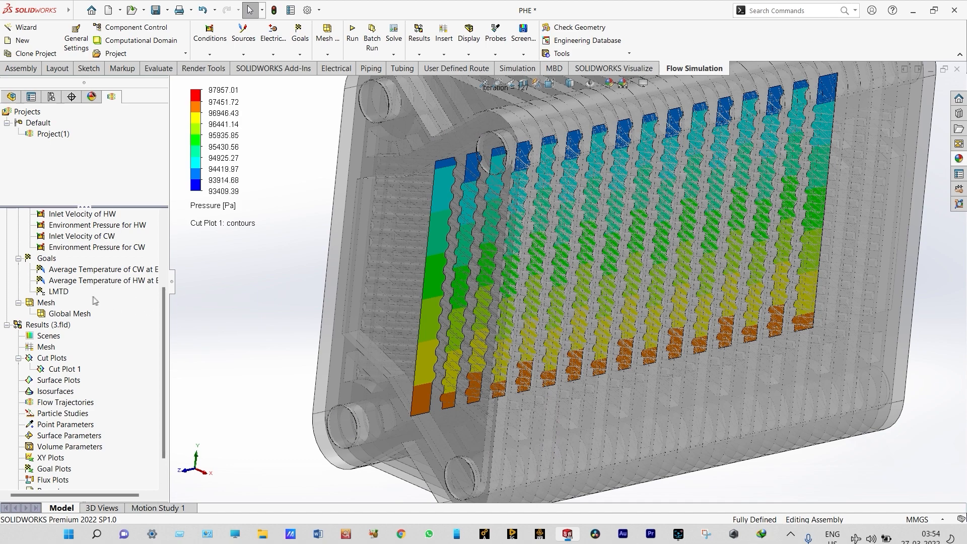
# Step: Play the Right Plane pressure cut plot sweeping through the heat exchanger, and clear and hide it after viewing
pyautogui.rightClick(74, 371)
pyautogui.click(88, 273)
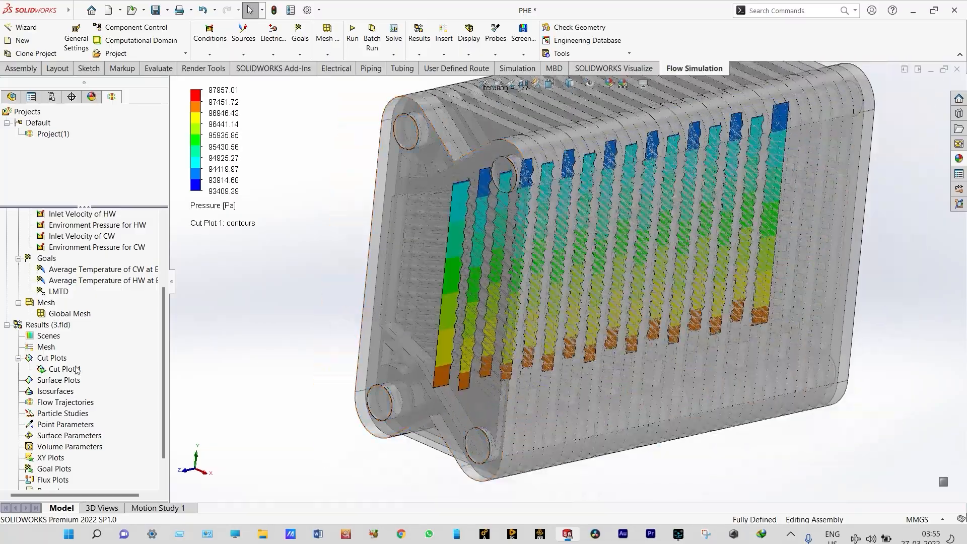
pyautogui.click(63, 369)
pyautogui.rightClick(63, 370)
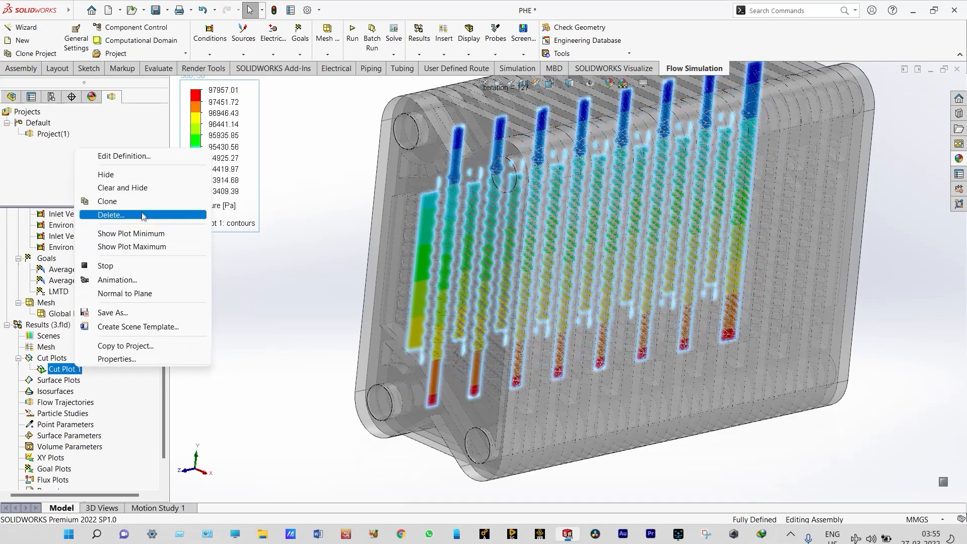
pyautogui.click(142, 188)
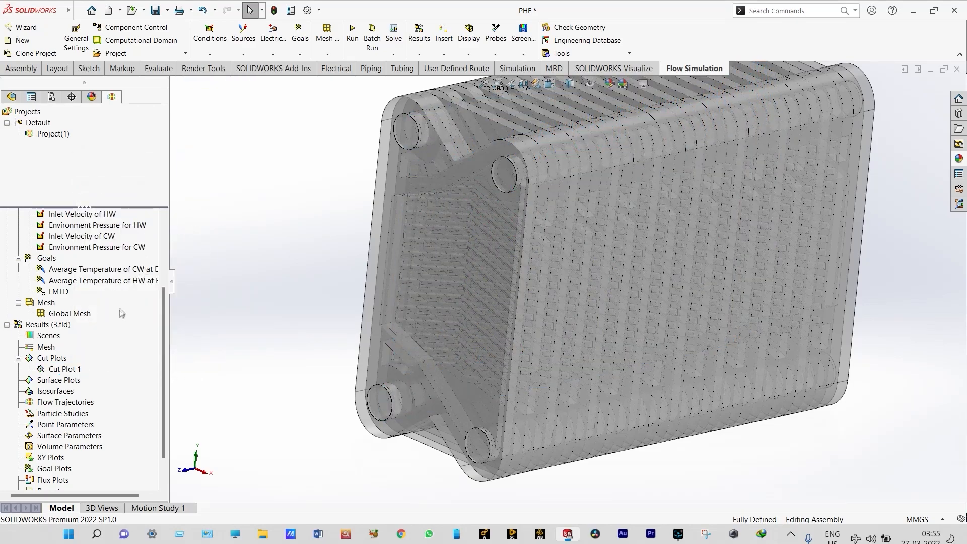
# Step: Redefine the pressure cut plot to use the Front Plane as its section plane
pyautogui.rightClick(78, 374)
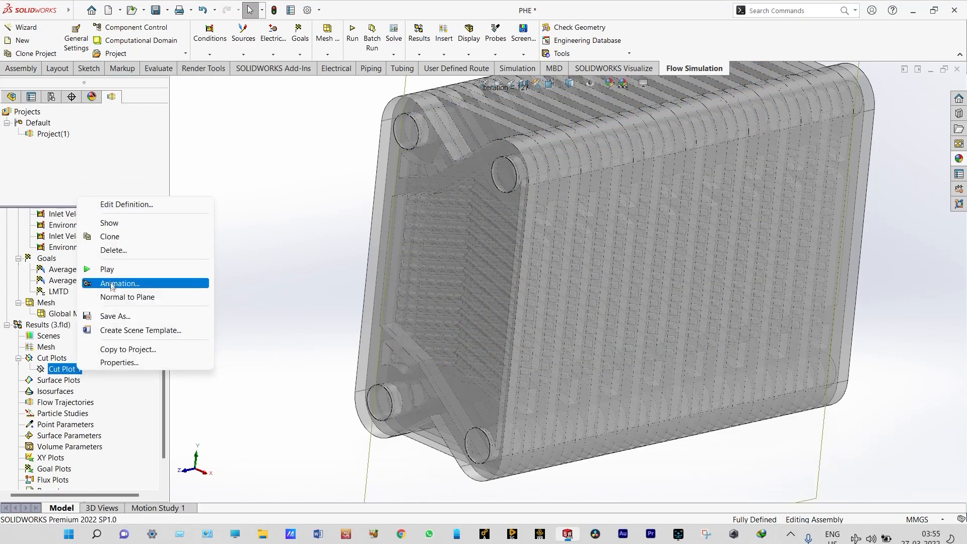
pyautogui.click(132, 205)
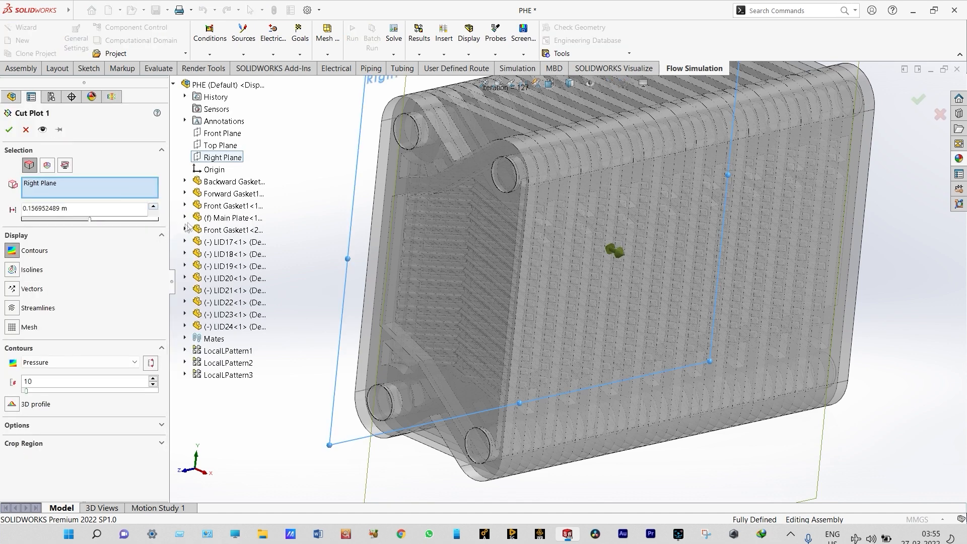
pyautogui.click(224, 139)
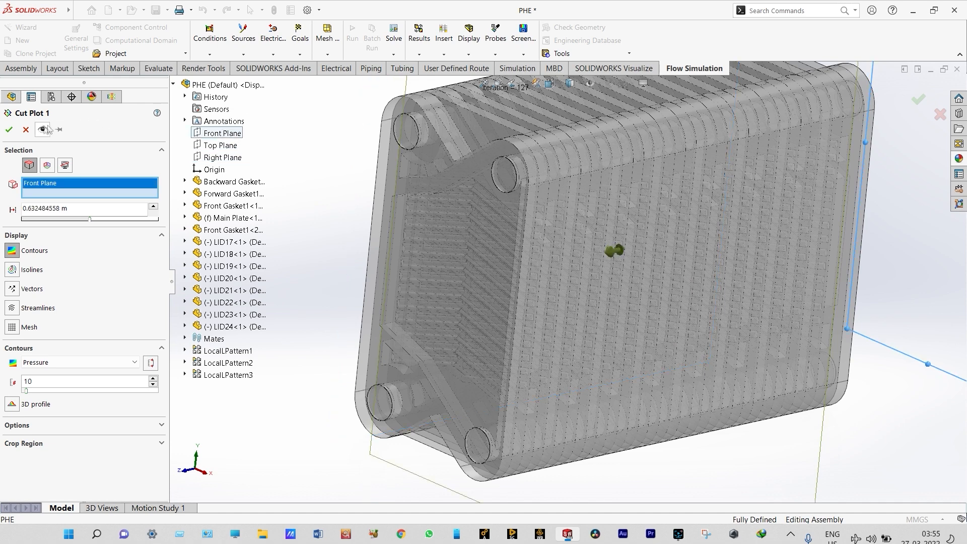
pyautogui.click(10, 130)
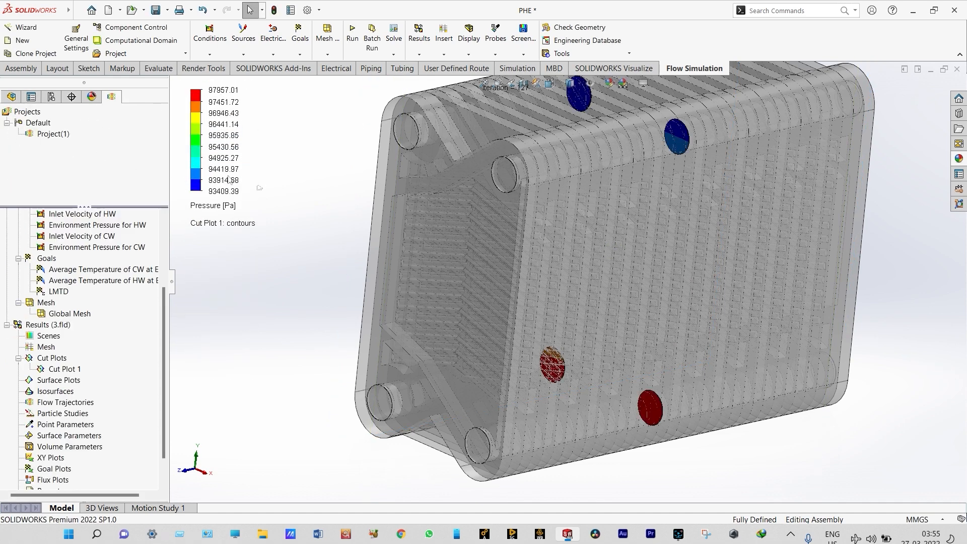
# Step: Play the Front Plane pressure cut plot moving through the plate stack, and clear and hide it after viewing
pyautogui.rightClick(71, 373)
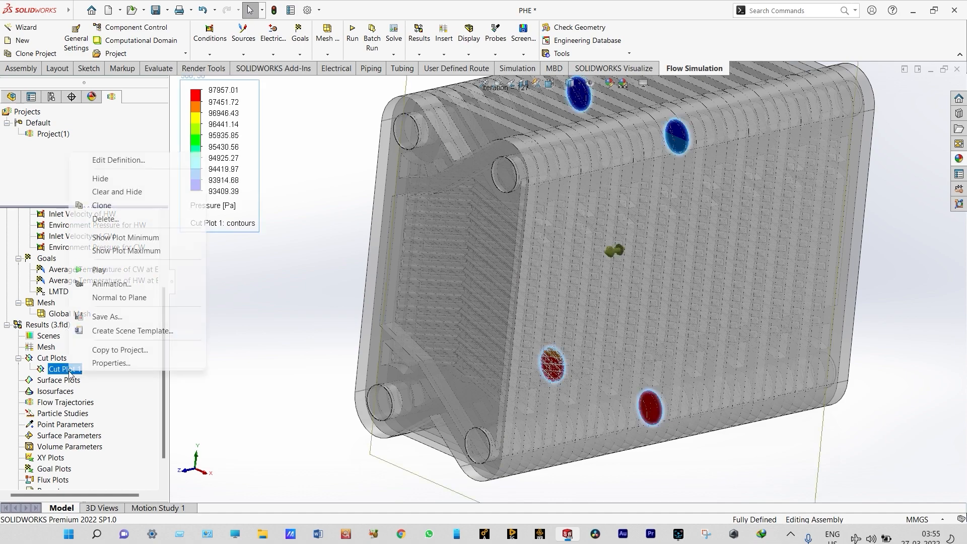
pyautogui.click(84, 272)
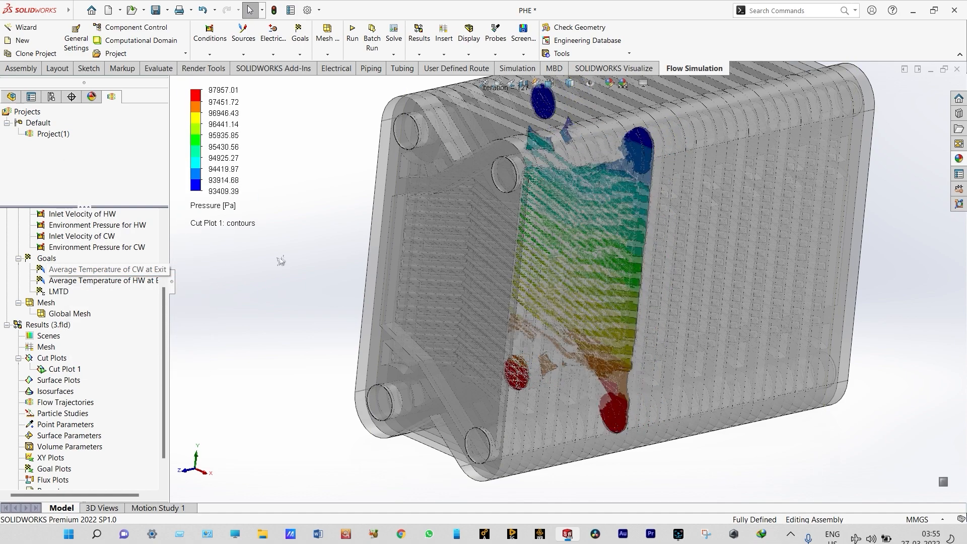
pyautogui.scroll(-2, 364, 250)
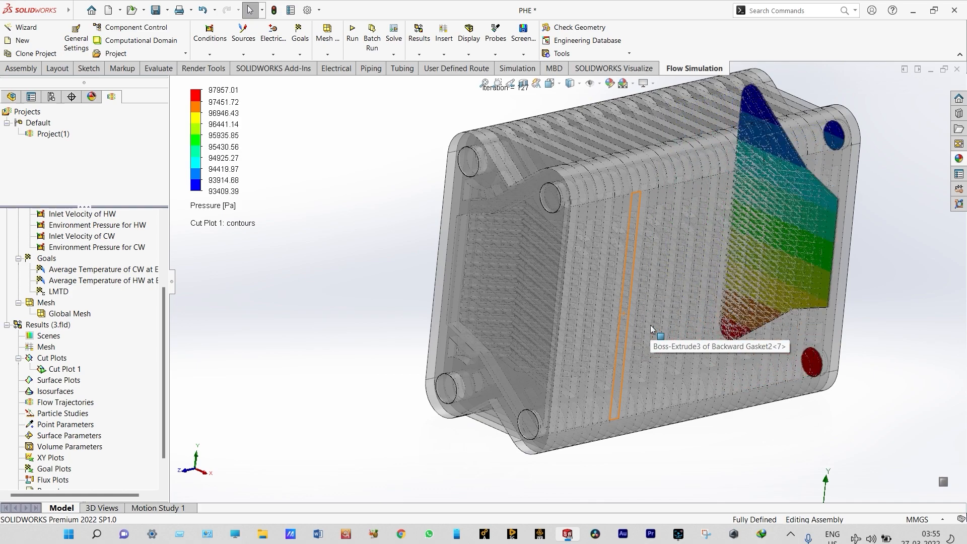
pyautogui.rightClick(71, 372)
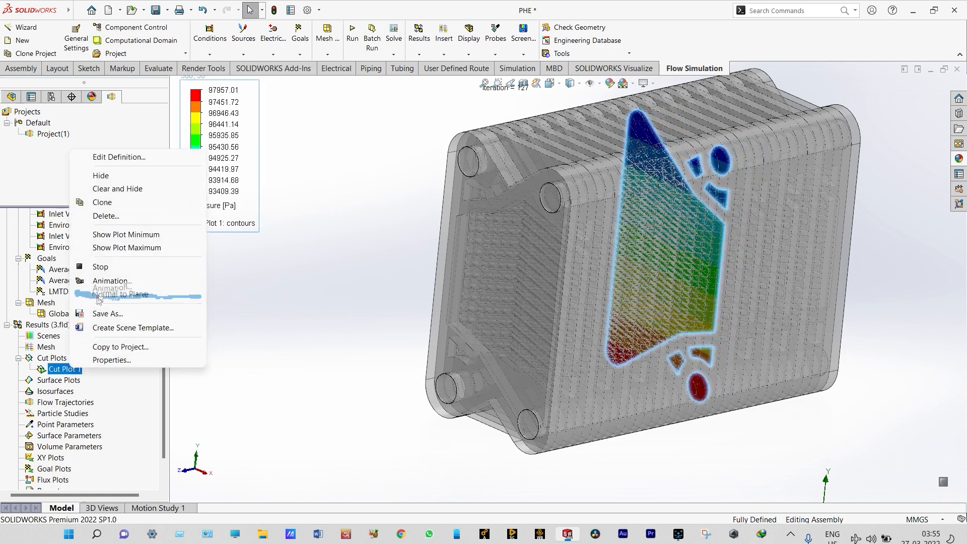
pyautogui.click(141, 189)
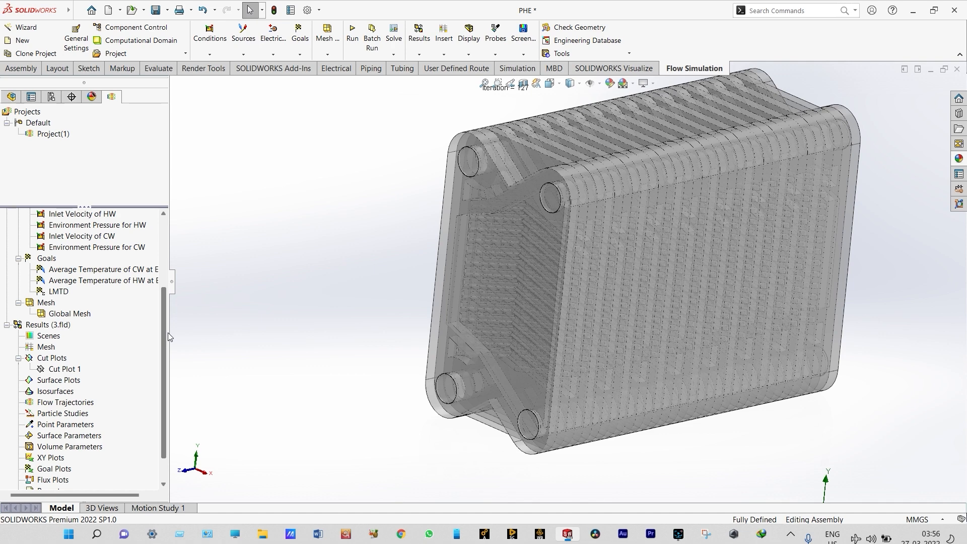
# Step: Insert a surface plot on all faces with Temperature (Fluid) contours and inspect it near the front plate
pyautogui.rightClick(67, 391)
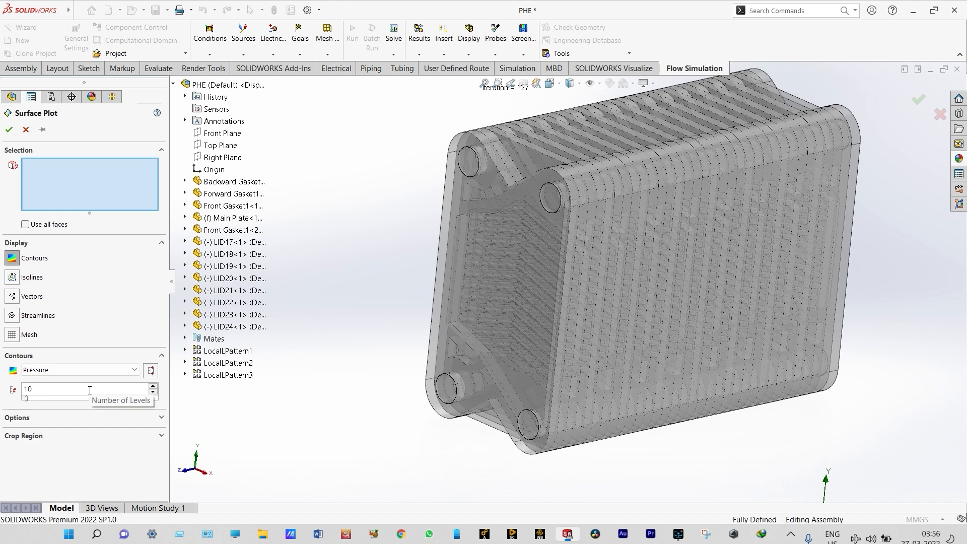
pyautogui.click(25, 225)
pyautogui.click(86, 370)
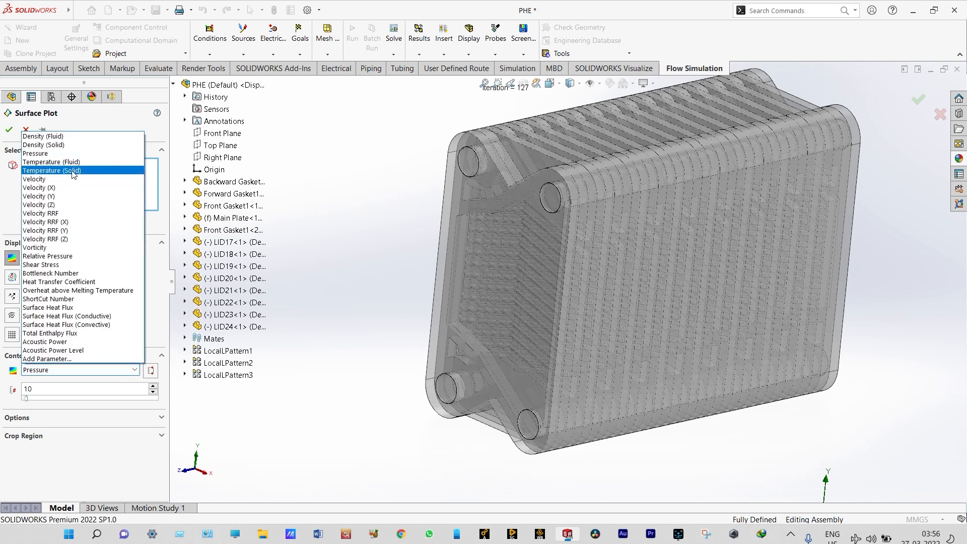
pyautogui.click(58, 161)
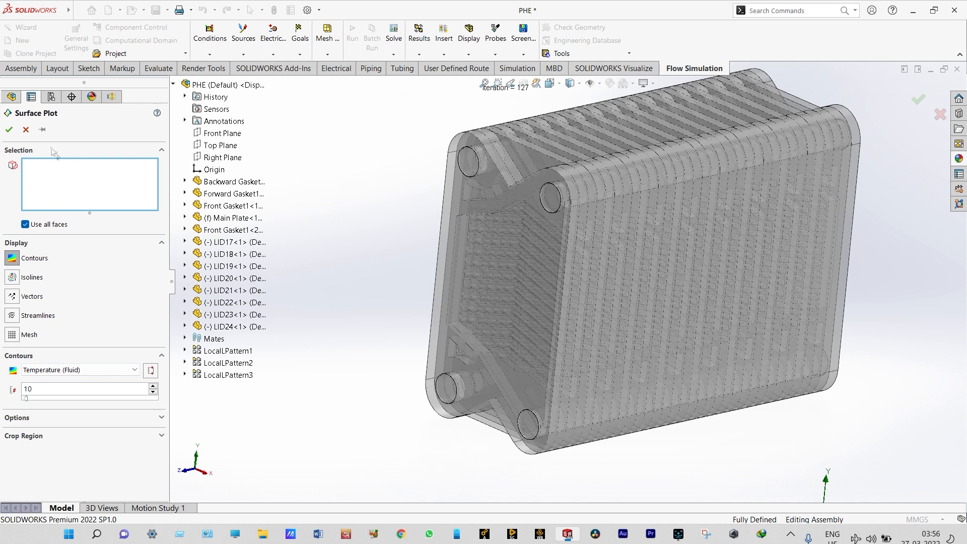
pyautogui.click(9, 130)
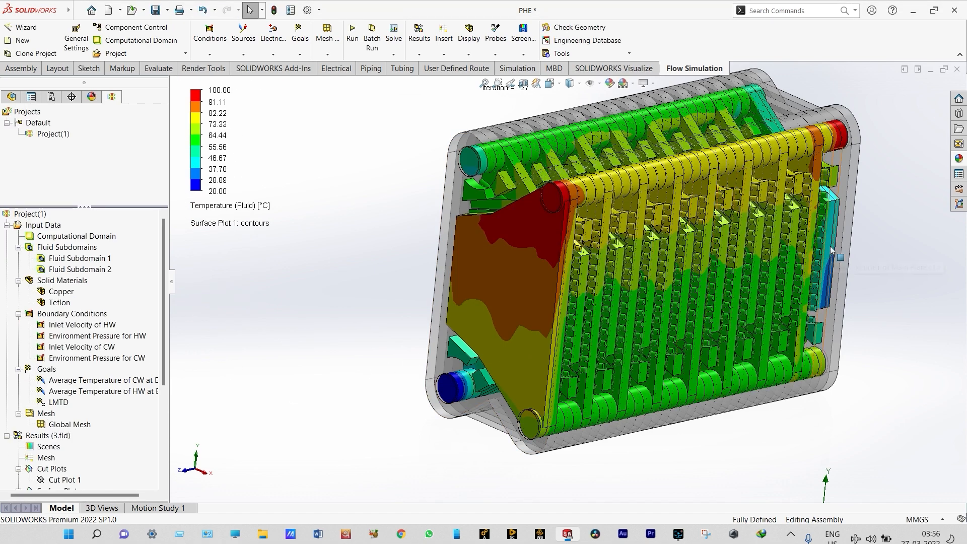
pyautogui.scroll(-2, 832, 250)
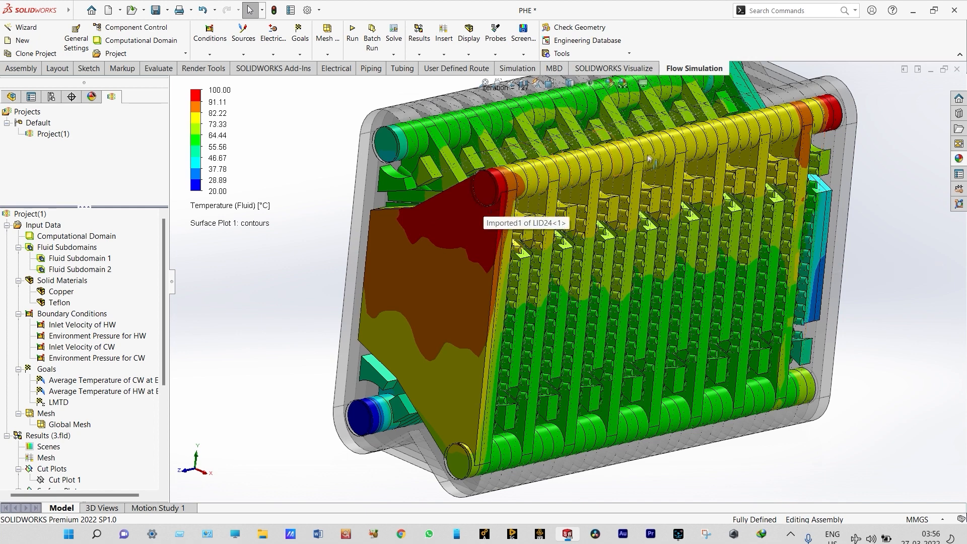
pyautogui.scroll(-3, 519, 273)
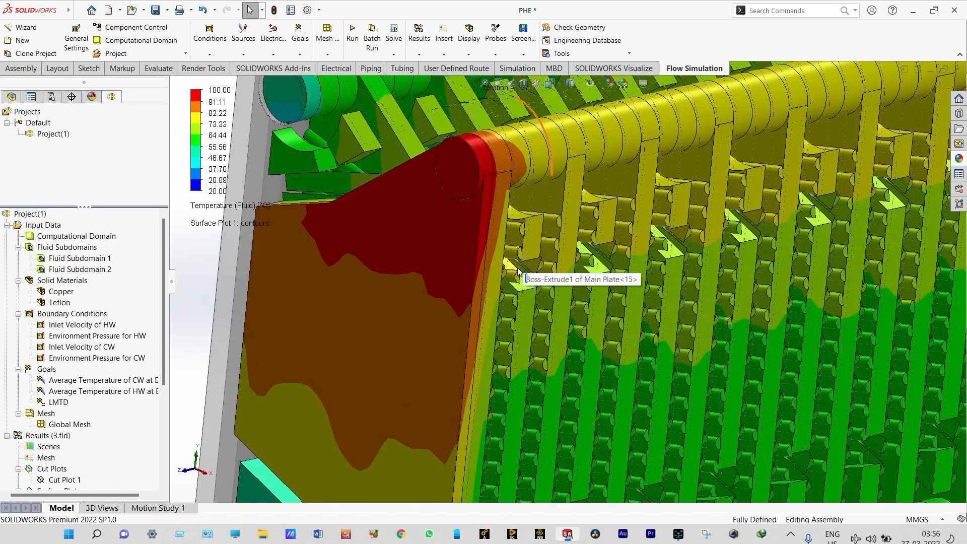
# Step: Examine the fluid temperature surface plot across the front plate, the port corners and the plate stack
pyautogui.scroll(4, 490, 287)
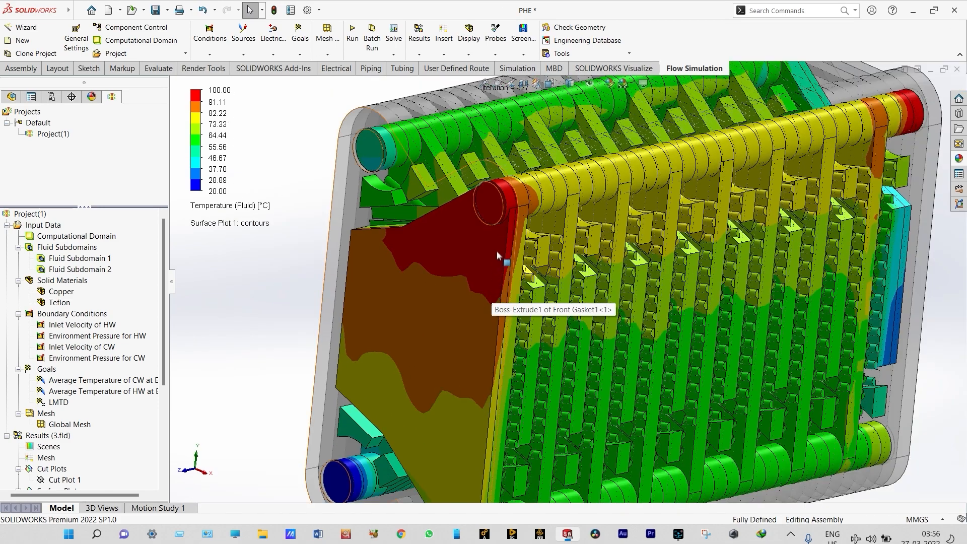
pyautogui.scroll(3, 502, 222)
pyautogui.scroll(-5, 499, 242)
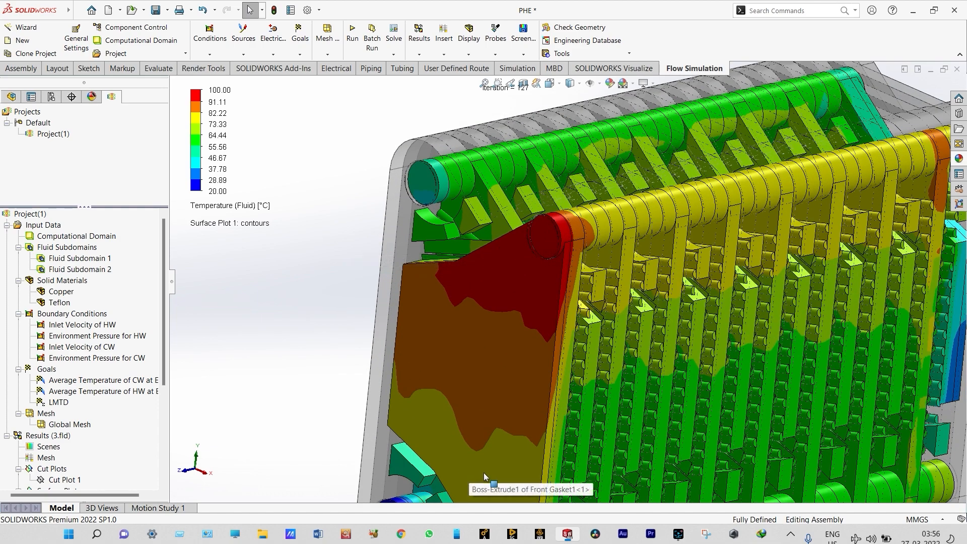
pyautogui.scroll(3, 486, 476)
pyautogui.scroll(-5, 571, 263)
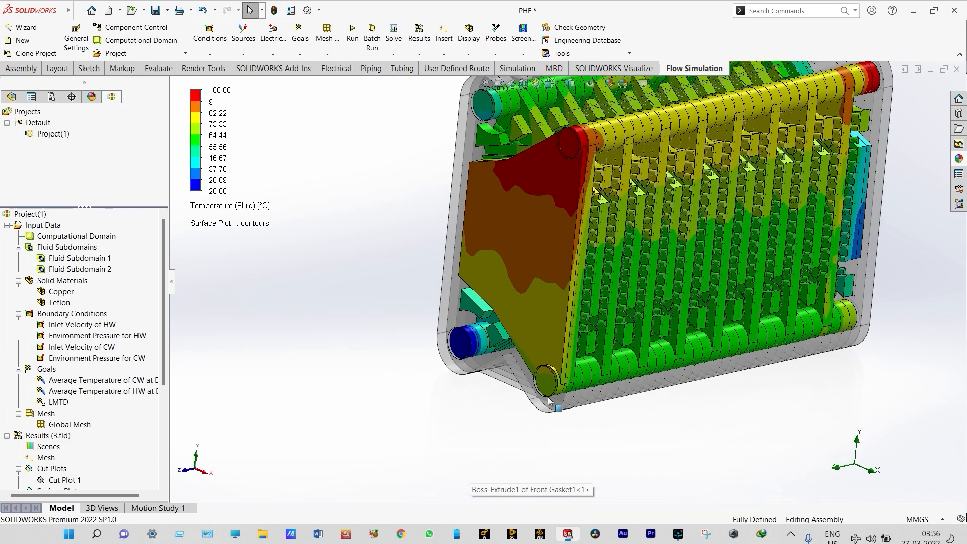
pyautogui.scroll(3, 572, 262)
pyautogui.scroll(-5, 586, 143)
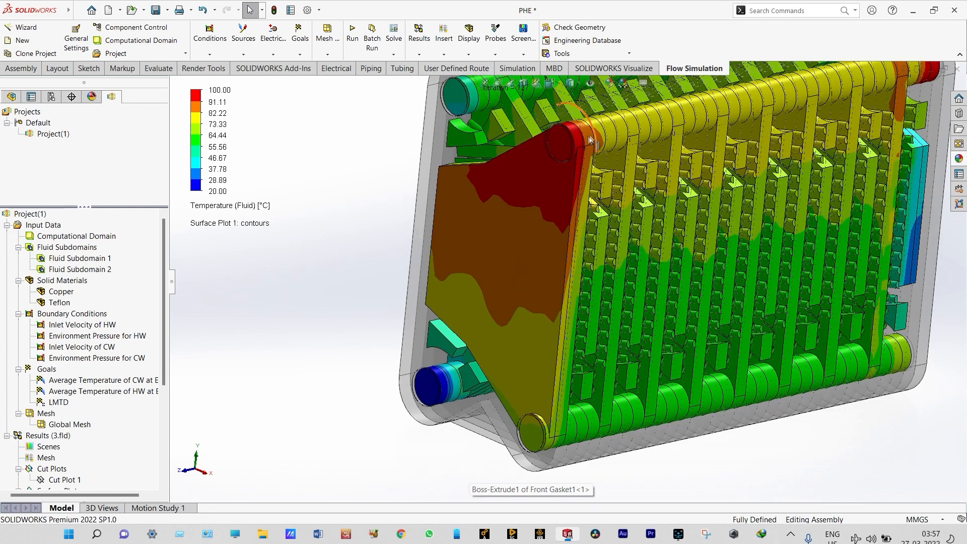
pyautogui.scroll(3, 689, 130)
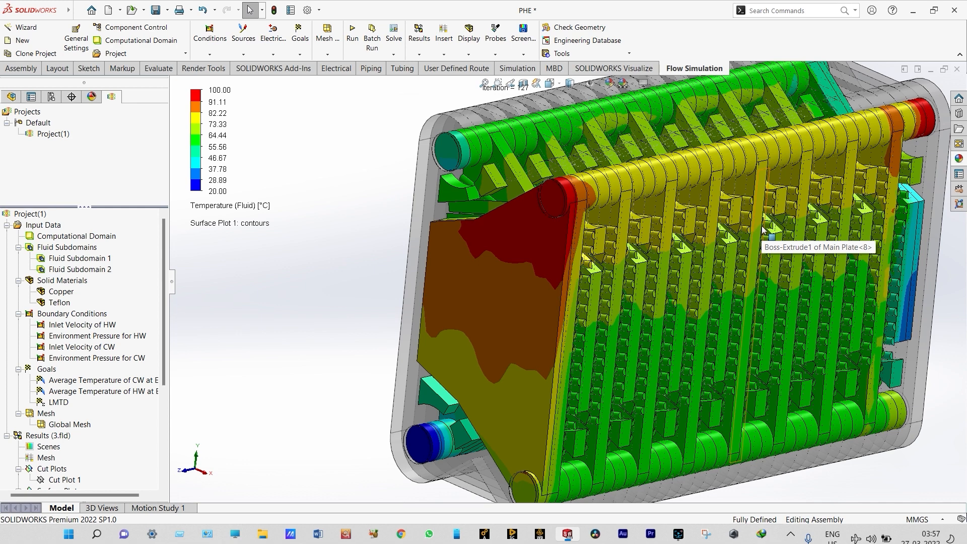
# Step: Fit the whole heat exchanger in view, and clear and hide the temperature surface plot
pyautogui.press('f')
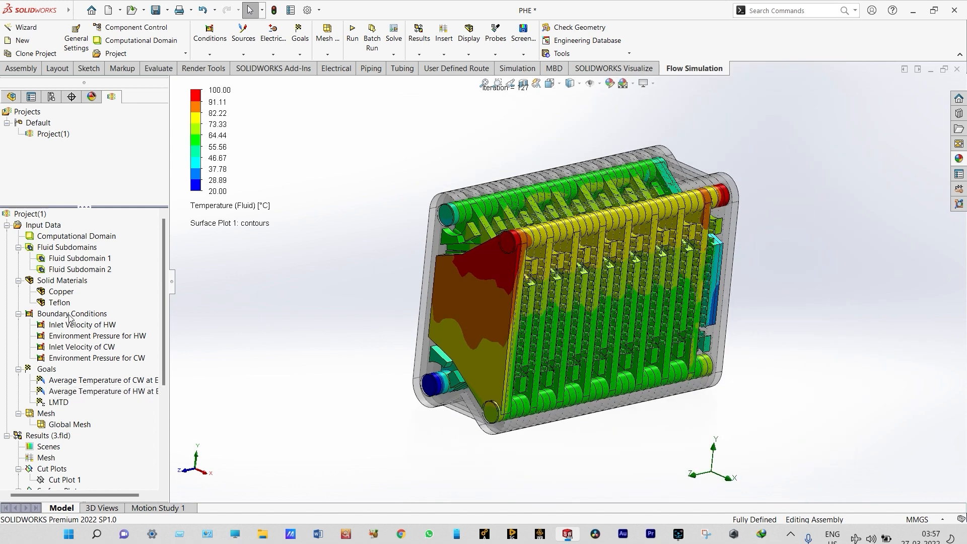
pyautogui.scroll(-3, 76, 353)
pyautogui.rightClick(77, 401)
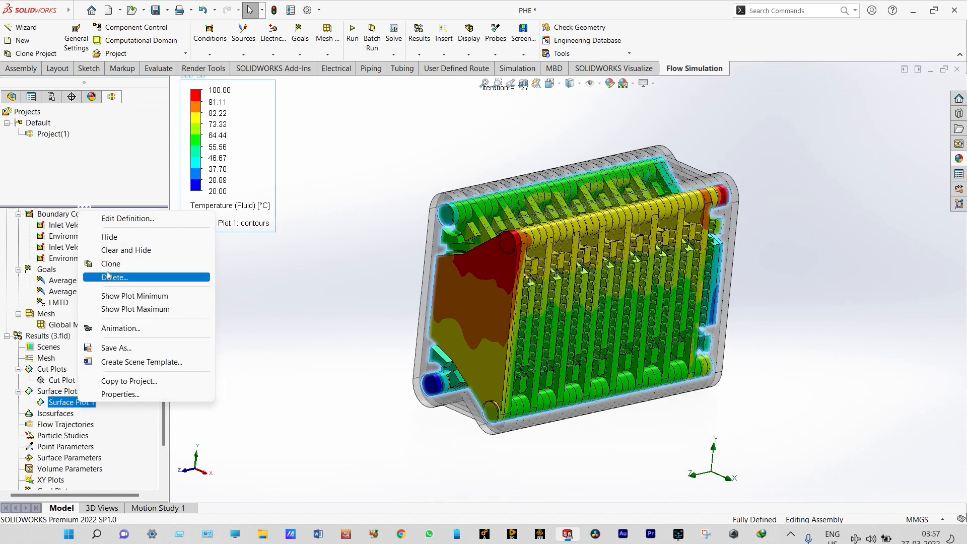
pyautogui.click(117, 252)
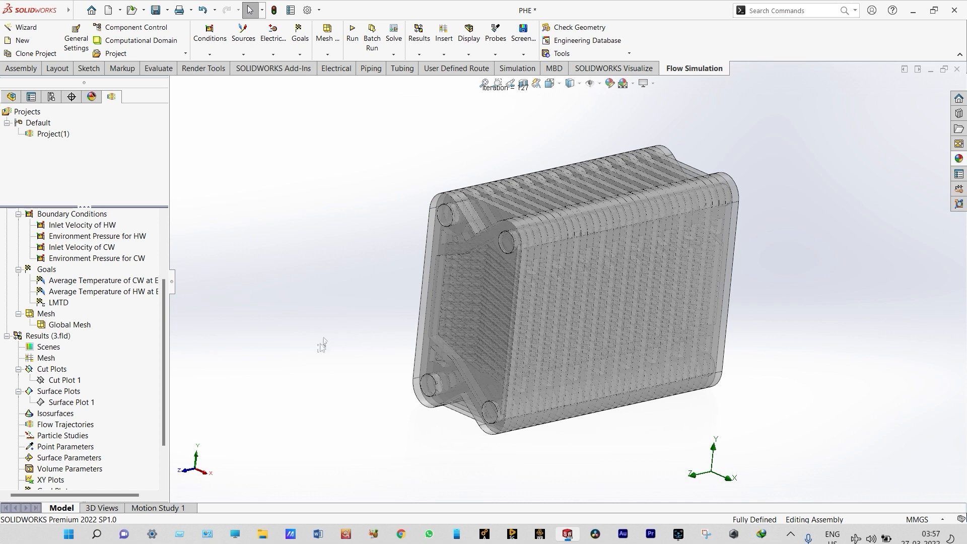
# Step: Start a new flow trajectories plot with 200 points and add the LID24 component as its first starting reference
pyautogui.rightClick(87, 427)
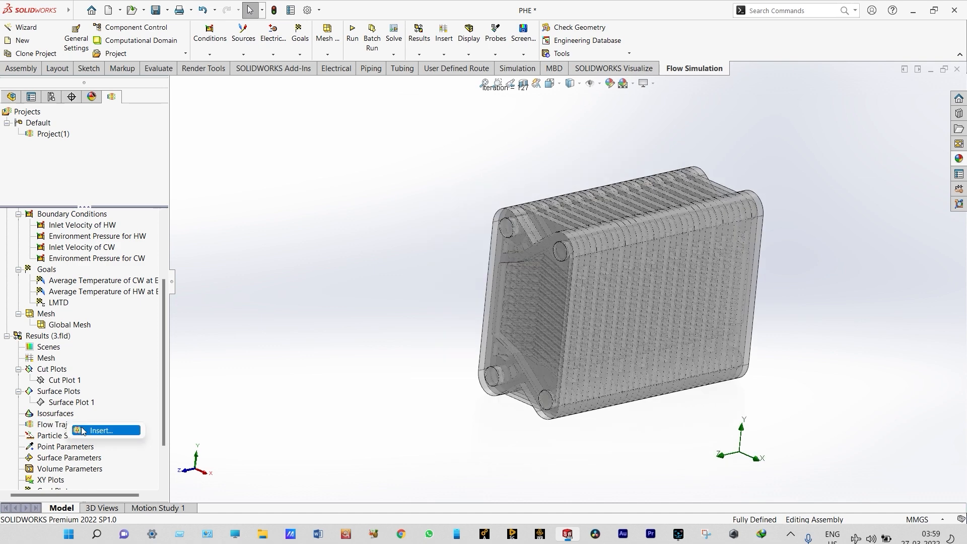
pyautogui.click(100, 431)
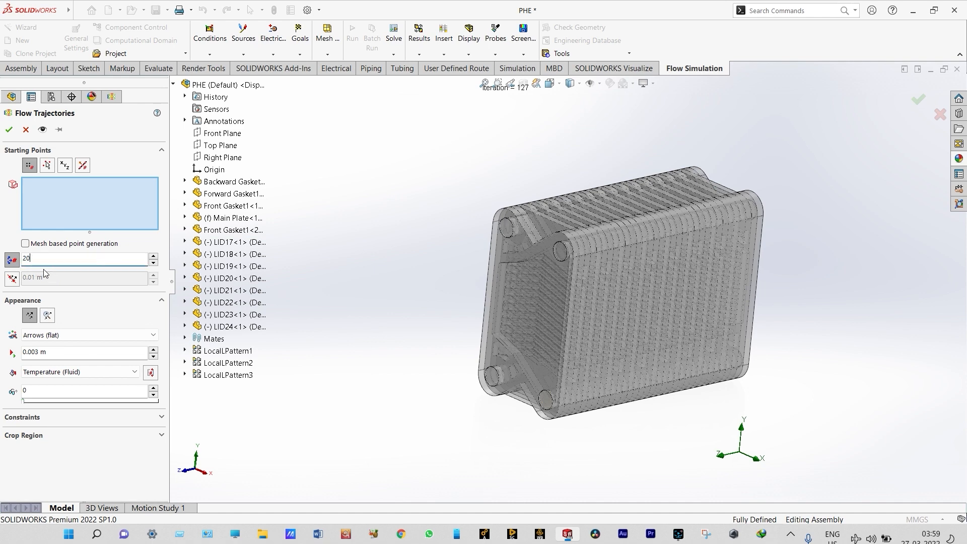
pyautogui.write('0')
pyautogui.scroll(-3, 569, 269)
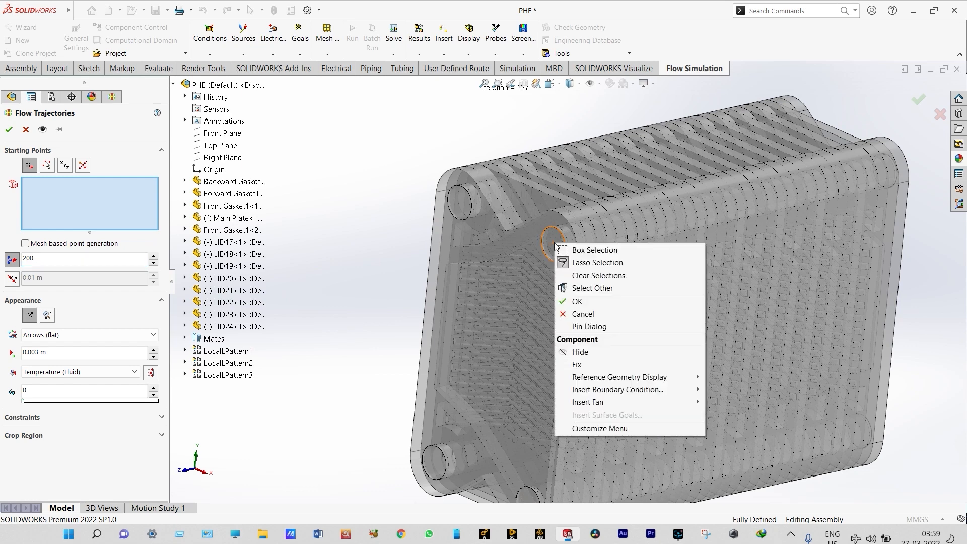
pyautogui.click(582, 288)
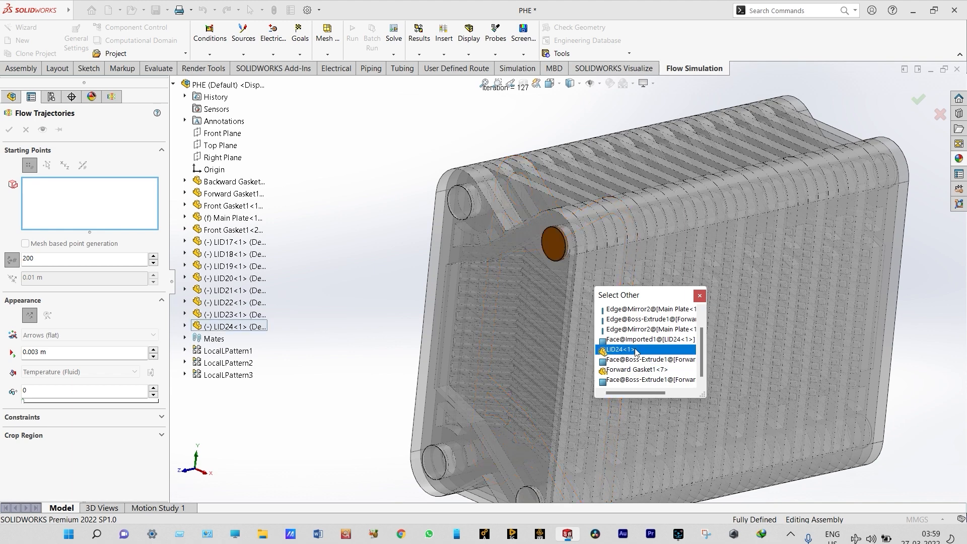
pyautogui.click(636, 349)
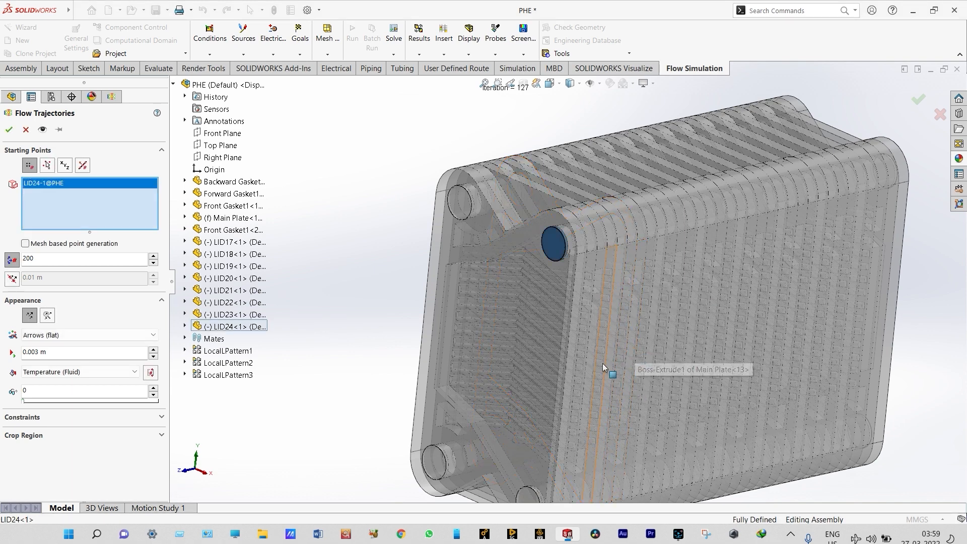
# Step: Add the two lower front port lids, LID22 and LID23, to the flow trajectories' starting points
pyautogui.scroll(3, 604, 367)
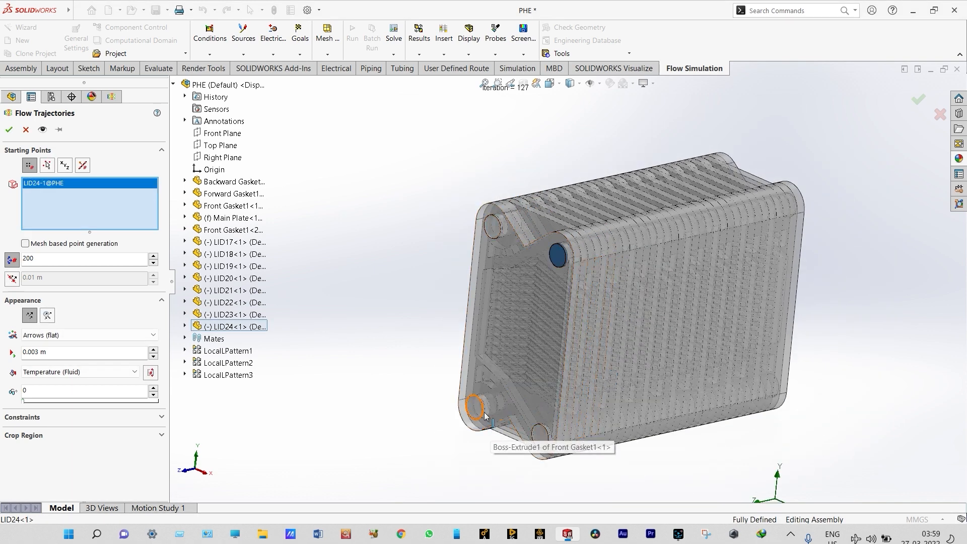
pyautogui.scroll(-3, 485, 417)
pyautogui.scroll(-2, 481, 393)
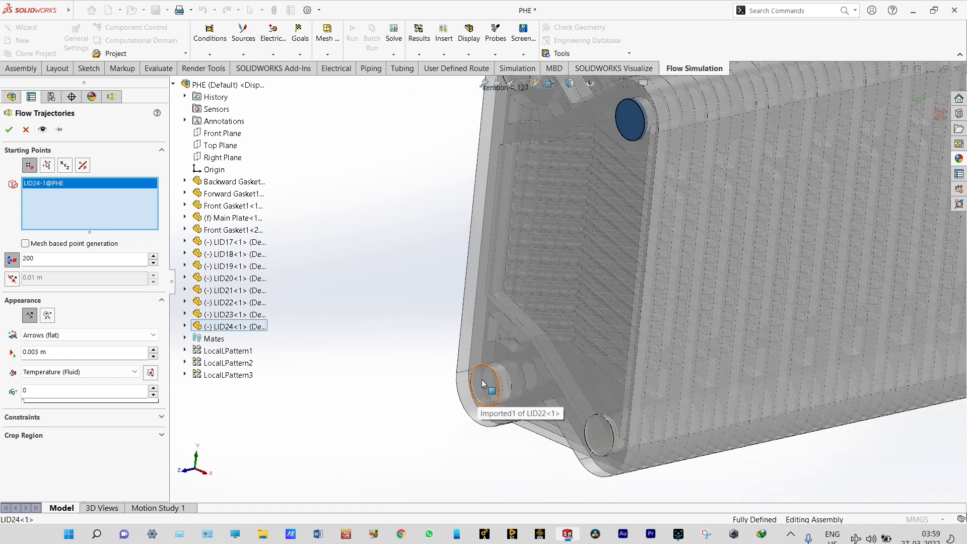
pyautogui.rightClick(481, 379)
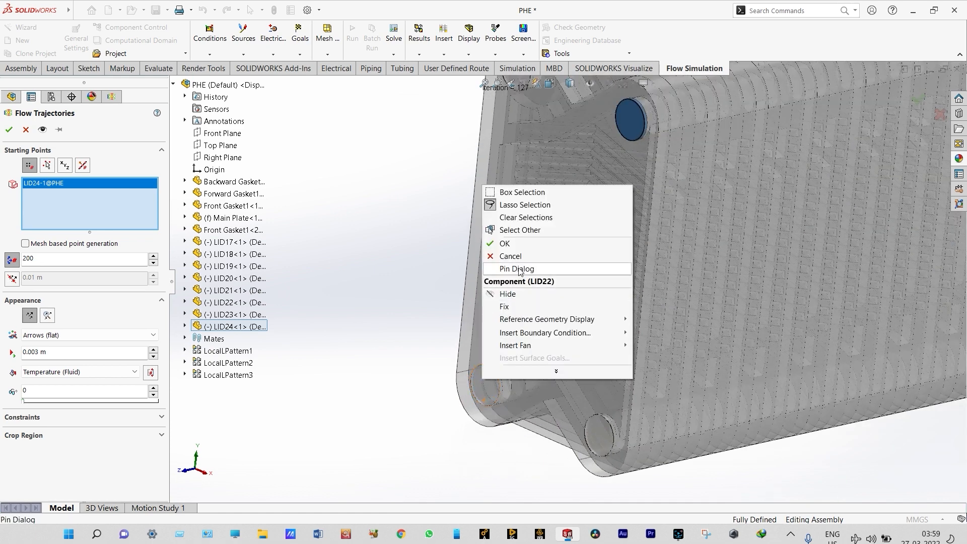
pyautogui.click(516, 231)
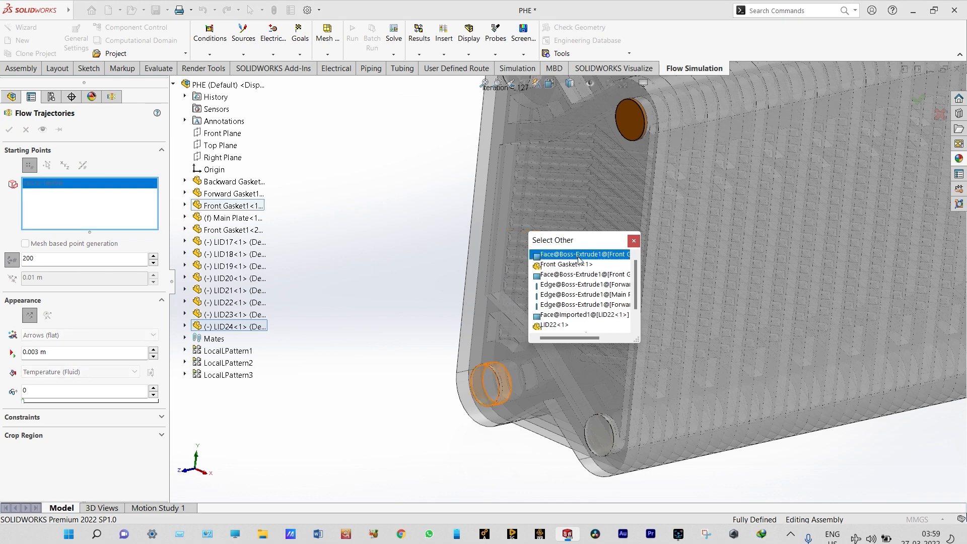
pyautogui.click(563, 326)
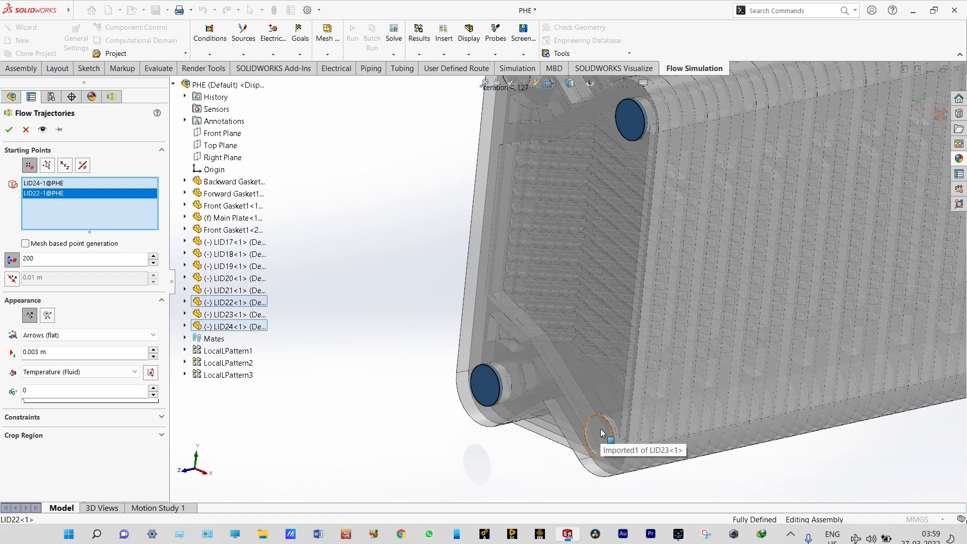
pyautogui.rightClick(601, 434)
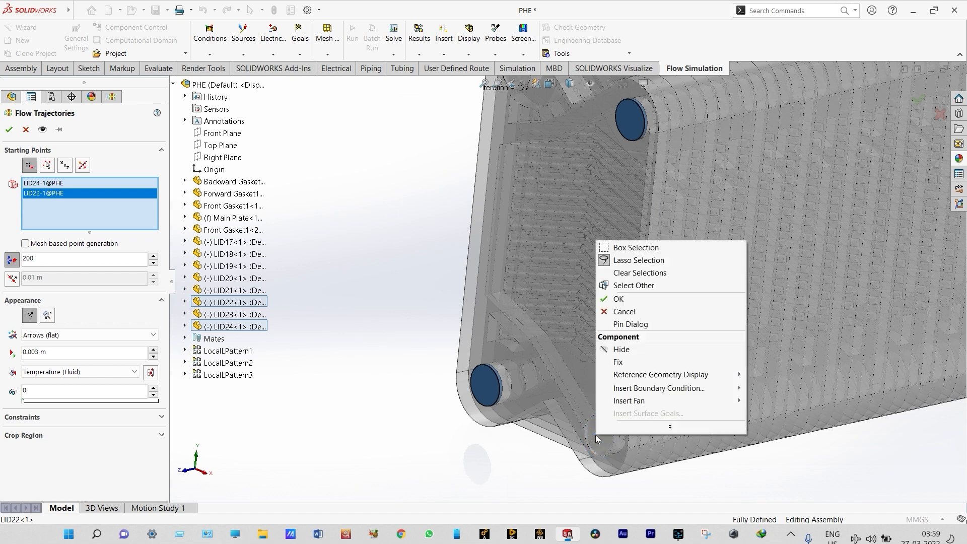
pyautogui.click(635, 285)
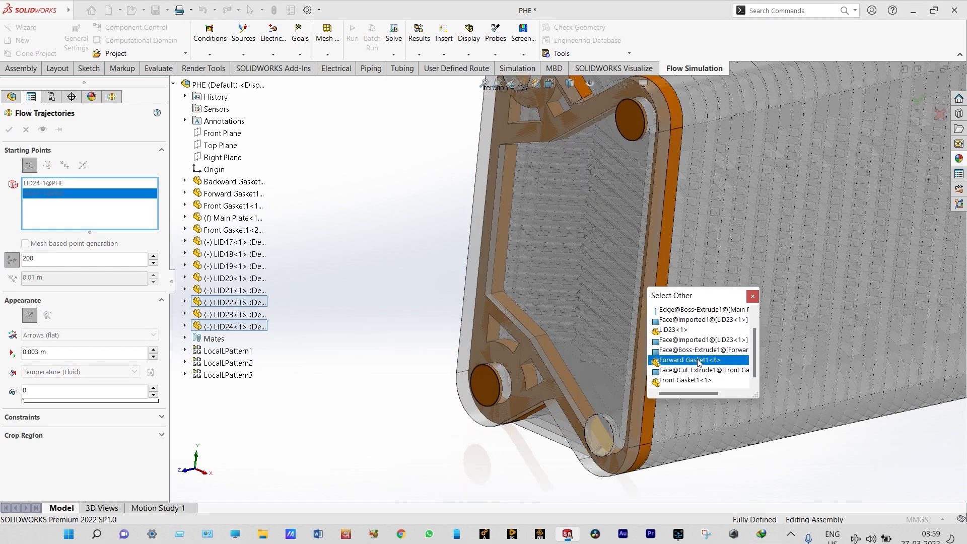
pyautogui.click(679, 329)
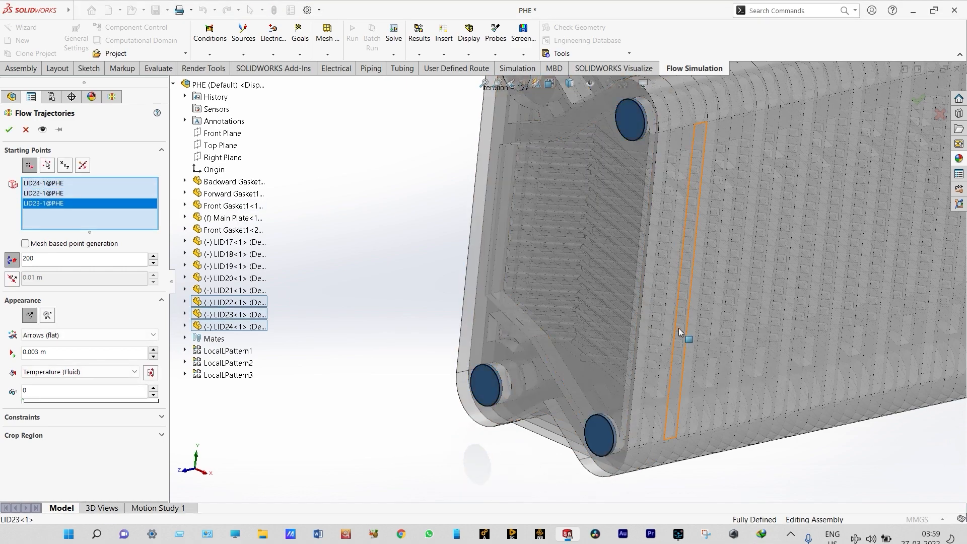
# Step: Add the LID21 component at the remaining upper front port to the flow trajectories' starting points
pyautogui.scroll(3, 549, 286)
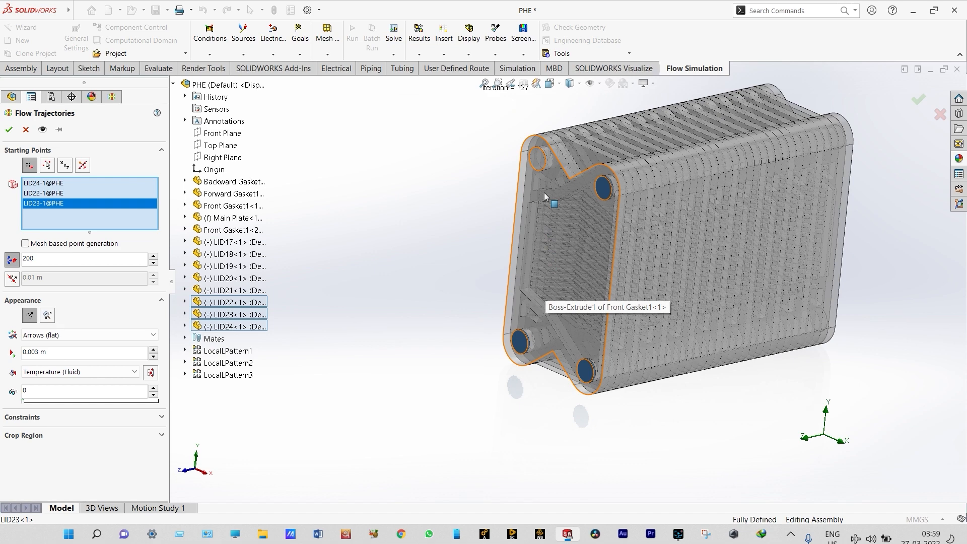
pyautogui.scroll(-2, 546, 197)
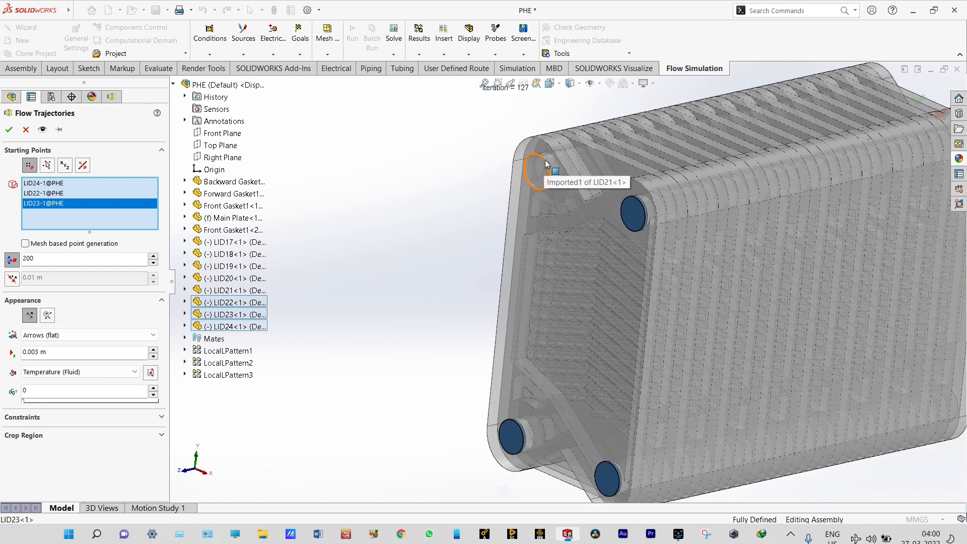
pyautogui.scroll(-1, 544, 167)
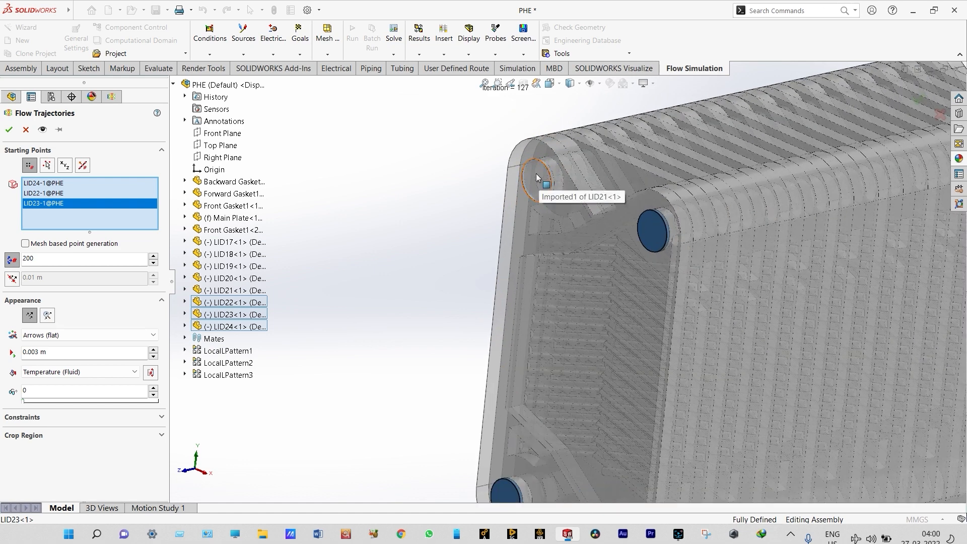
pyautogui.rightClick(538, 178)
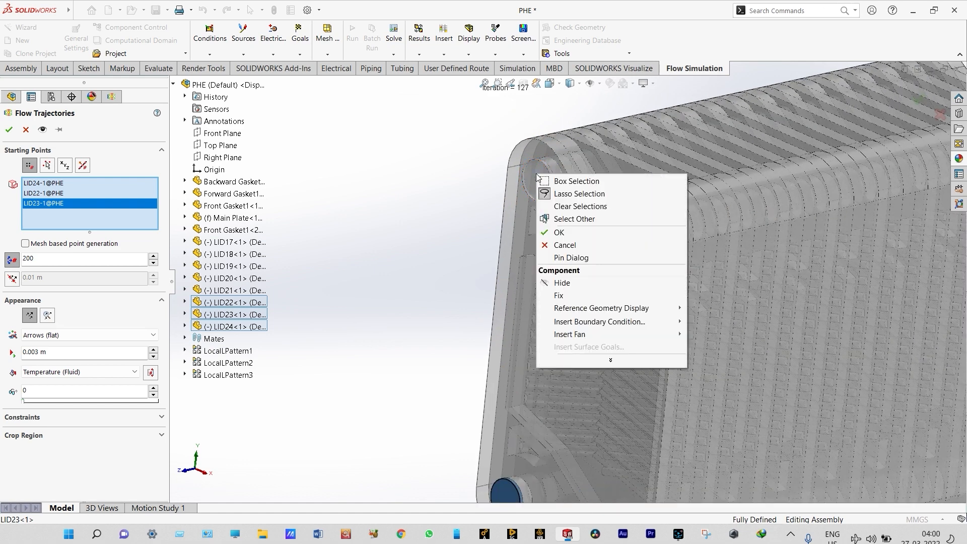
pyautogui.click(566, 219)
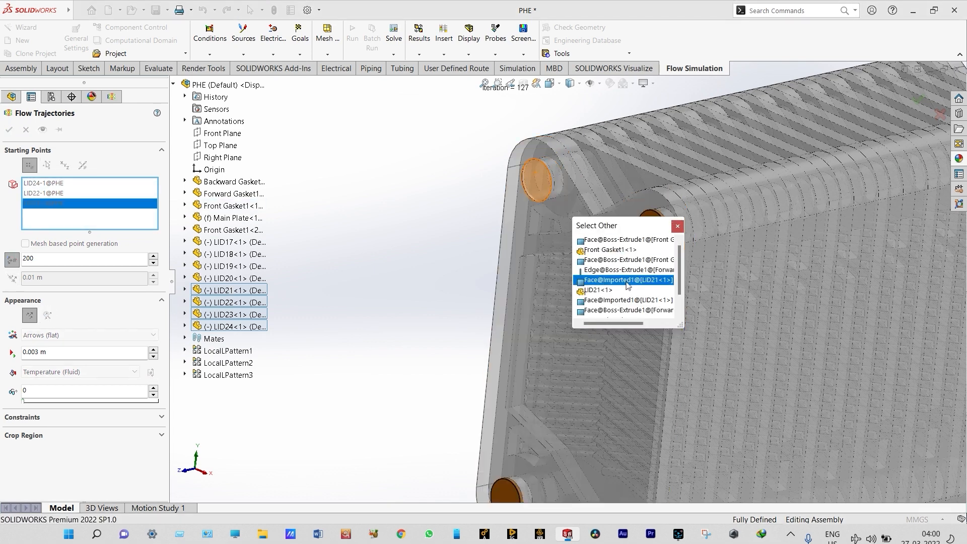
pyautogui.click(618, 291)
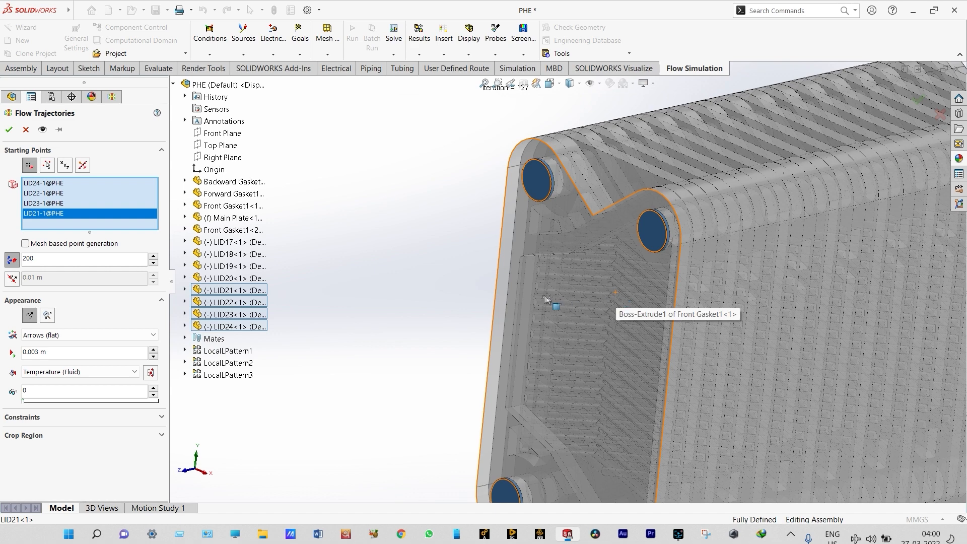
# Step: Set the trajectory arrow width to 0.005 m and generate the flow trajectories colored by Temperature (Fluid)
pyautogui.click(39, 350)
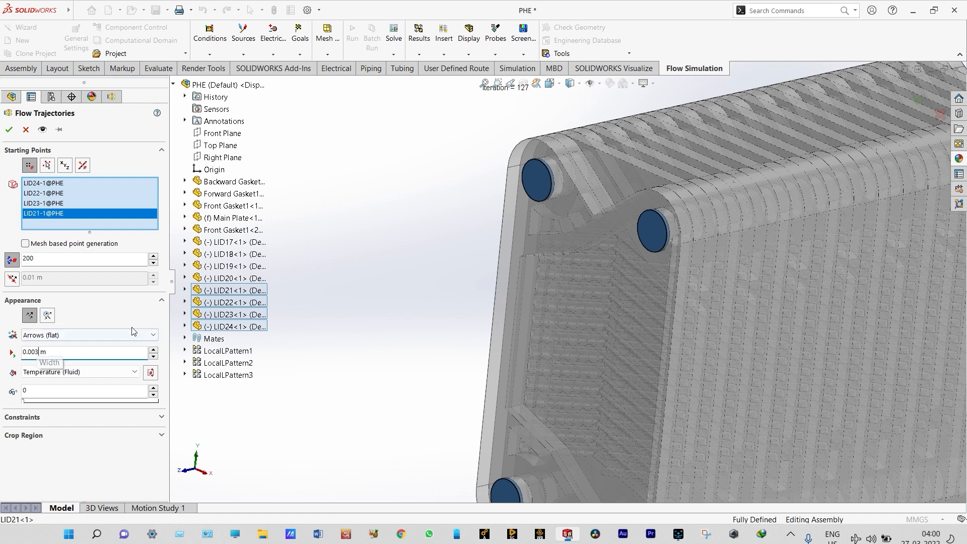
pyautogui.write('5')
pyautogui.click(9, 130)
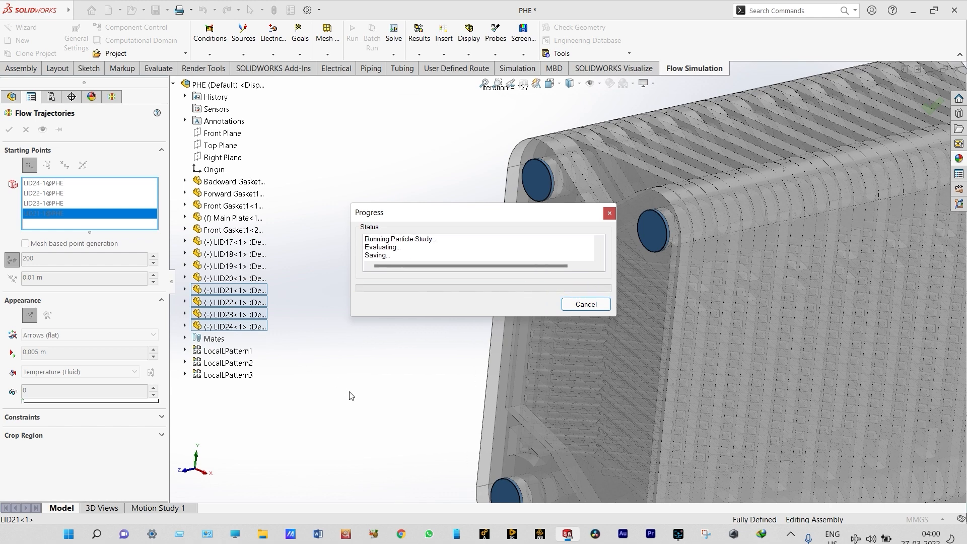
pyautogui.scroll(1, 352, 396)
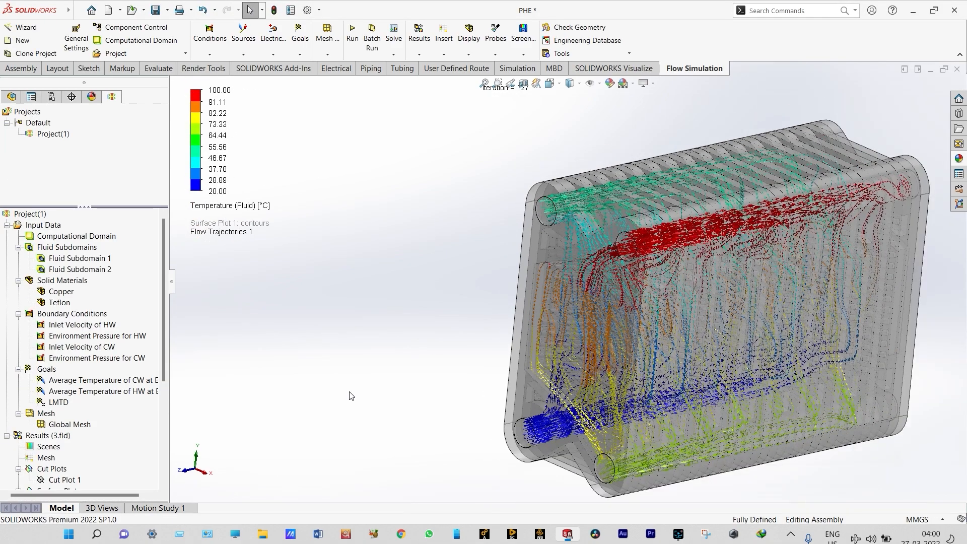
pyautogui.scroll(-1, 748, 310)
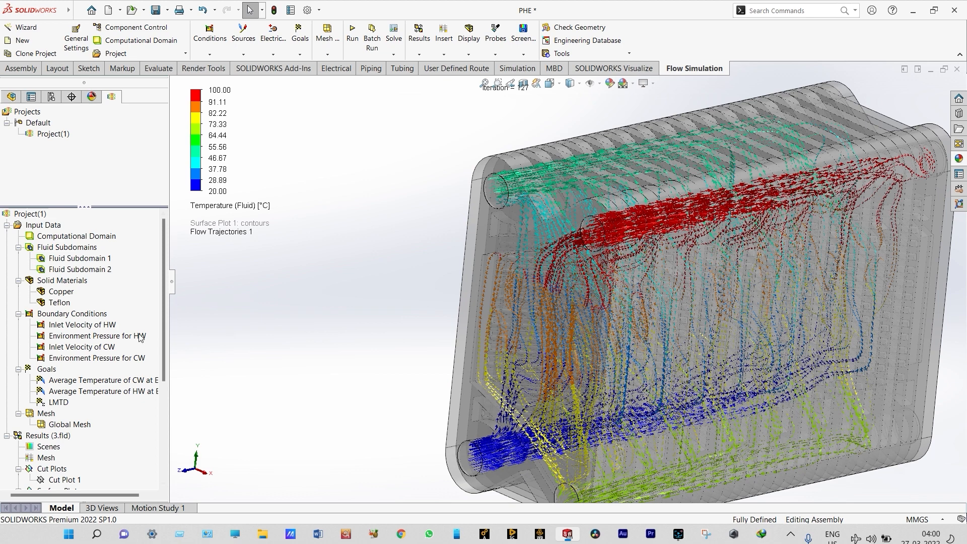
# Step: Play the flow trajectories animation and watch the hot and cold streams move through the heat exchanger
pyautogui.moveTo(168, 348); pyautogui.dragTo(167, 388)
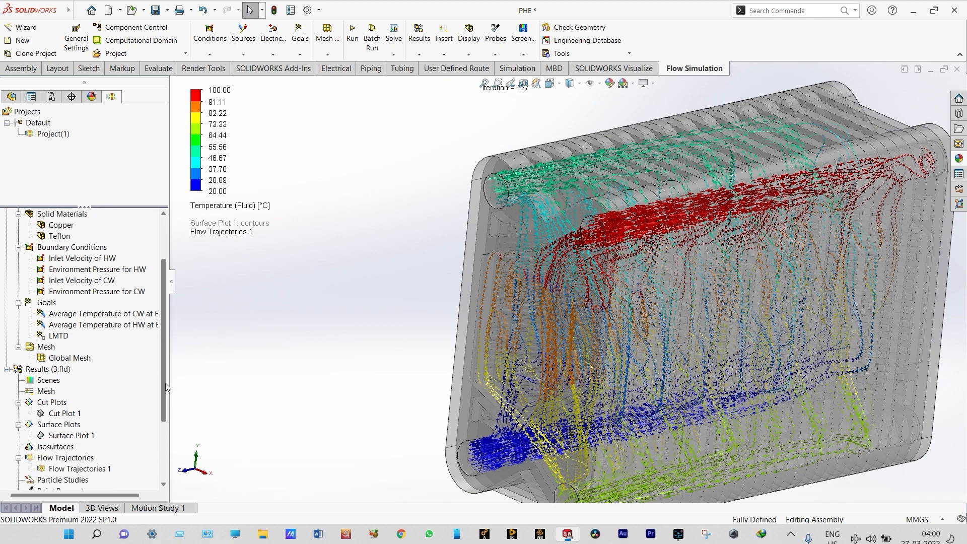
pyautogui.rightClick(82, 470)
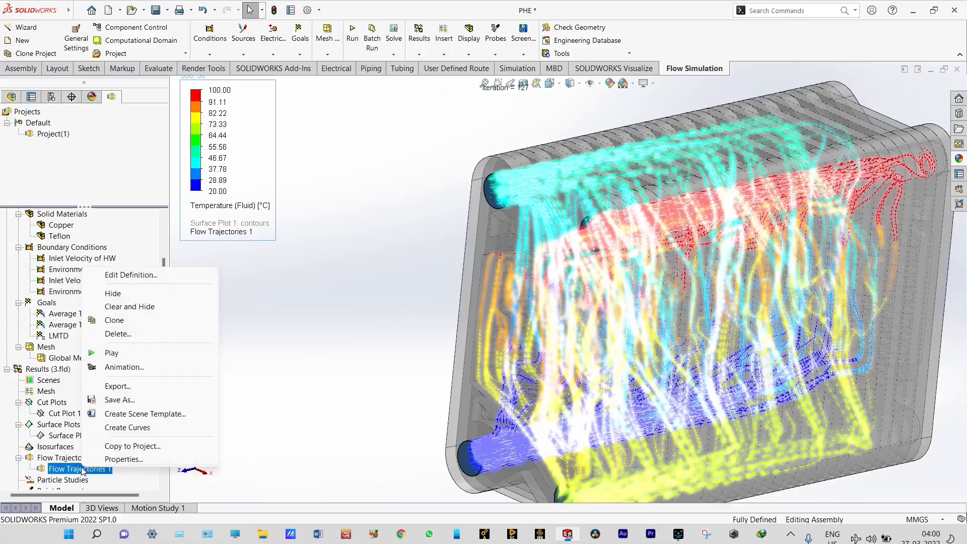
pyautogui.click(119, 354)
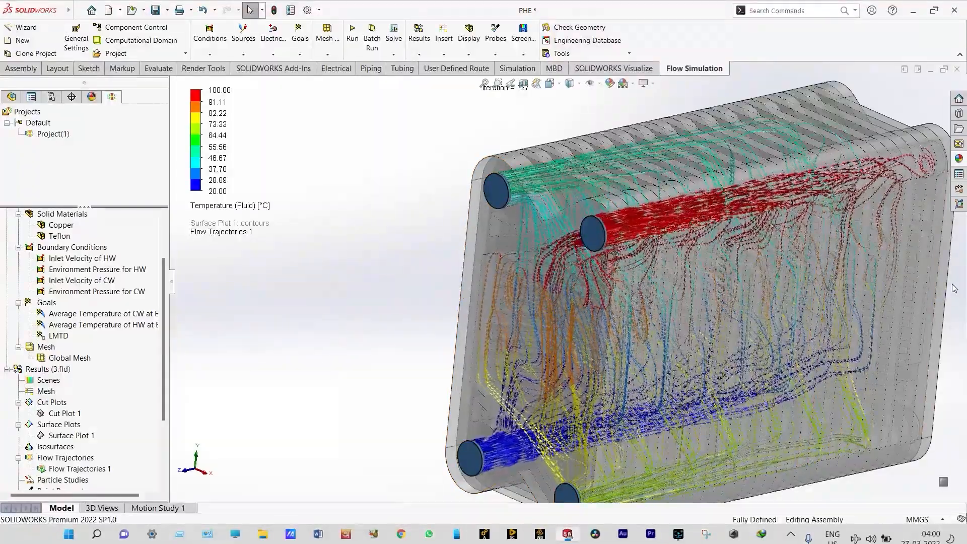
pyautogui.scroll(-2, 948, 288)
pyautogui.scroll(2, 948, 288)
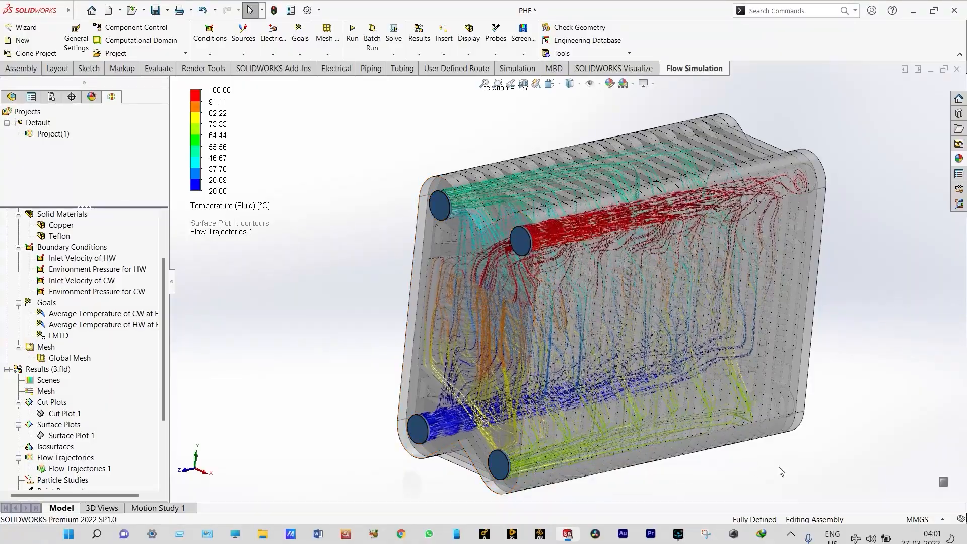
# Step: Examine the animated fluid temperature trajectories in the Front view and across the plate channels in the Right view
pyautogui.click(551, 88)
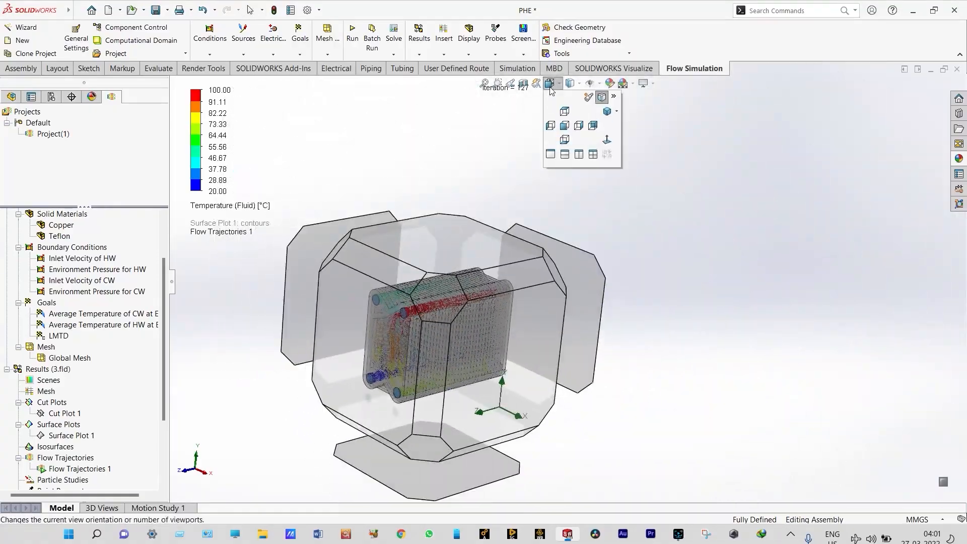
pyautogui.click(565, 125)
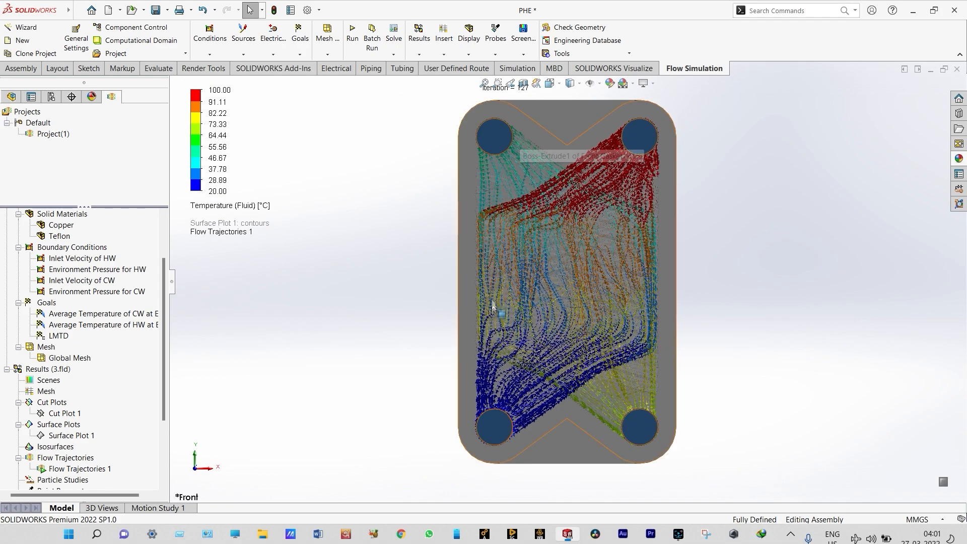
pyautogui.scroll(-2, 704, 244)
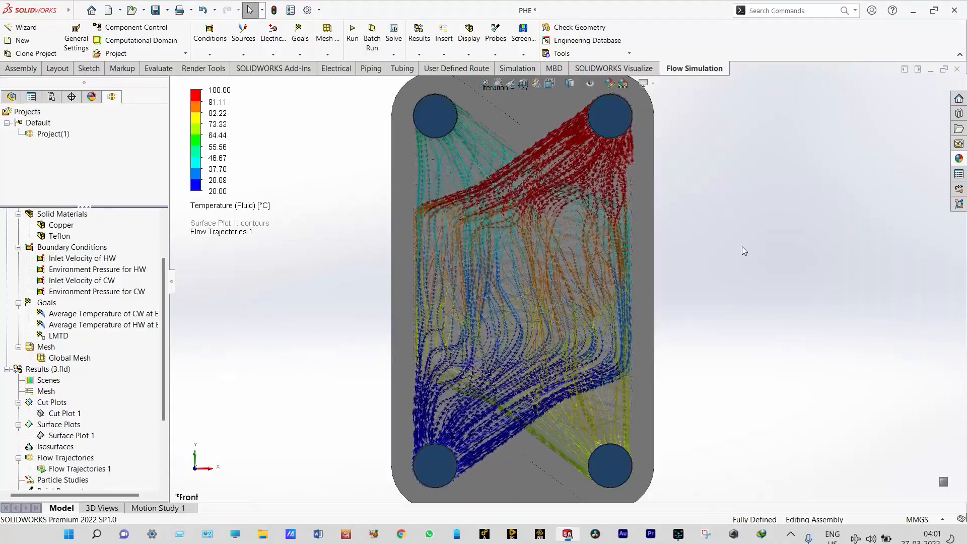
pyautogui.scroll(1, 743, 247)
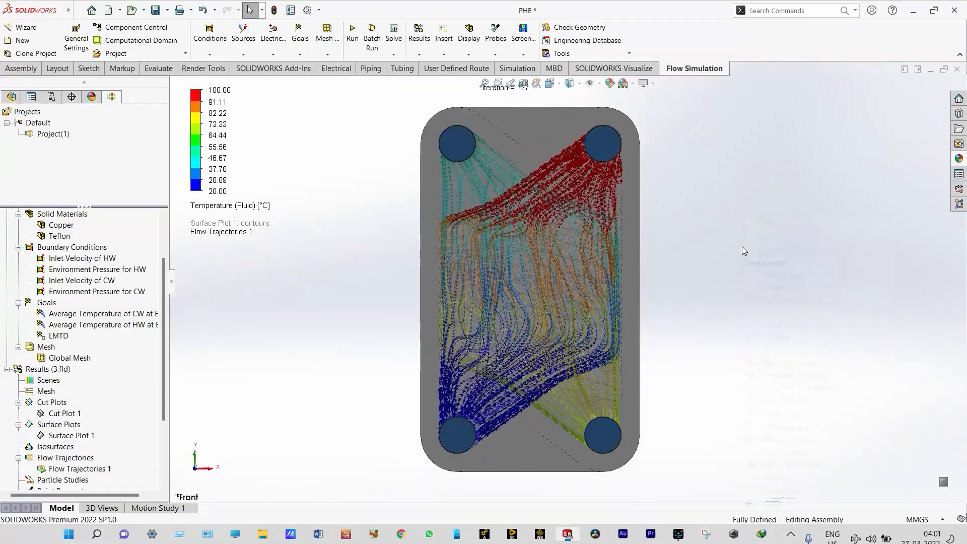
pyautogui.rightClick(742, 247)
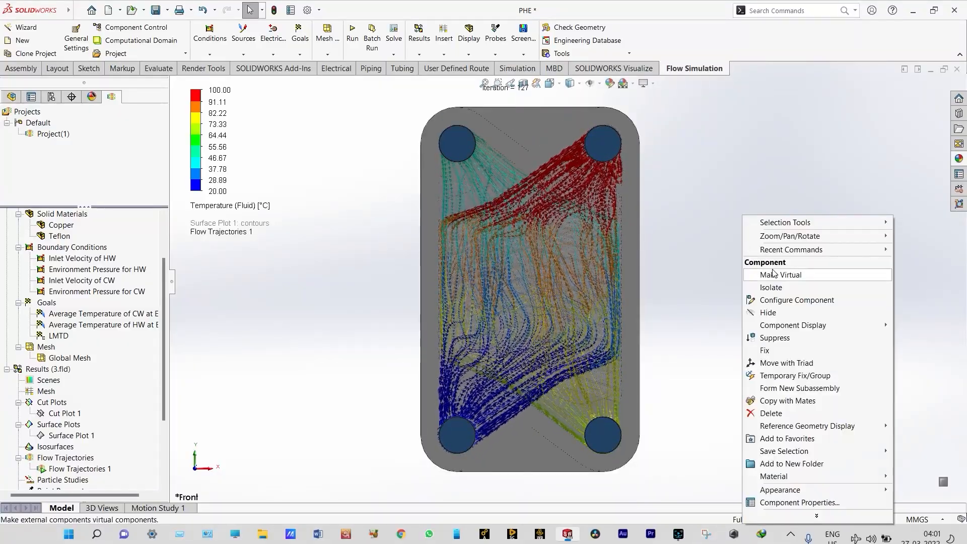
pyautogui.moveTo(789, 242)
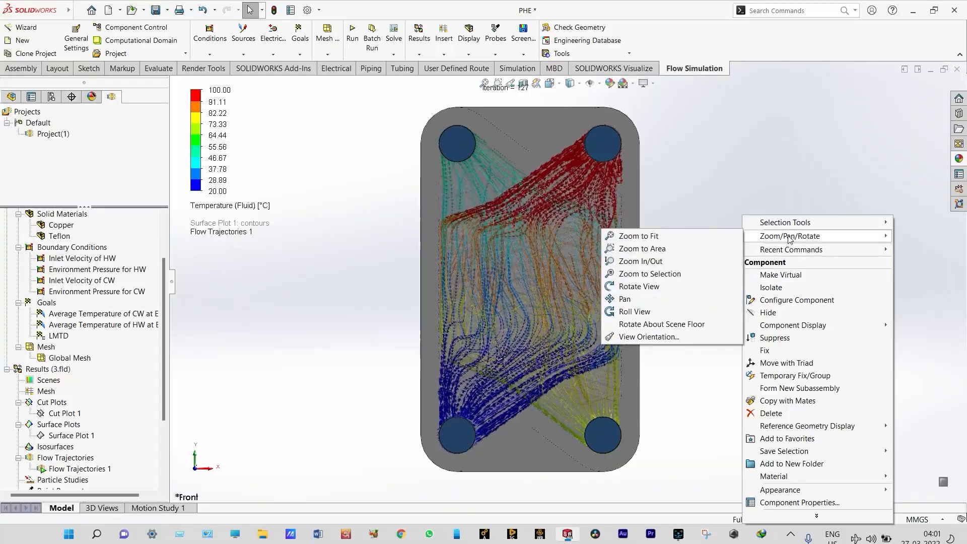
pyautogui.click(678, 287)
pyautogui.moveTo(677, 249); pyautogui.dragTo(528, 291)
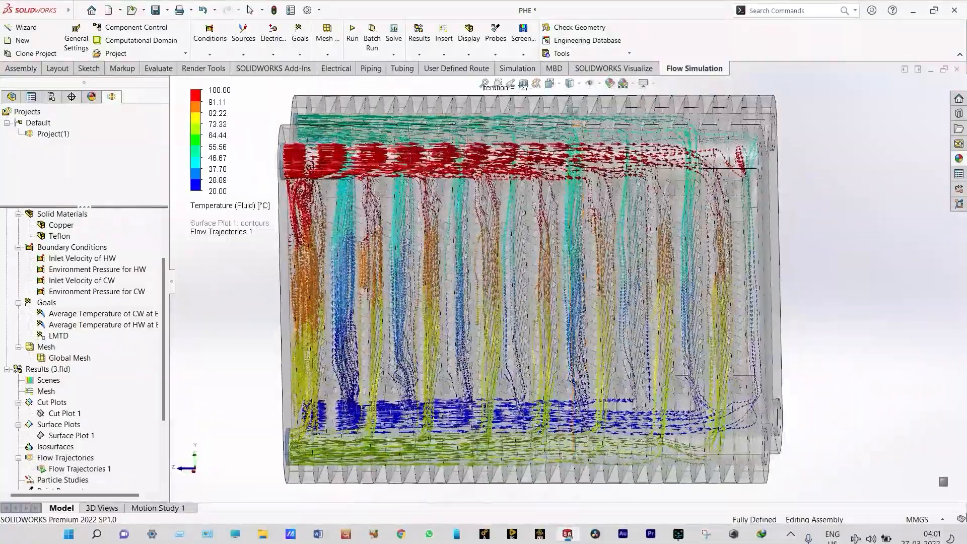
pyautogui.click(559, 87)
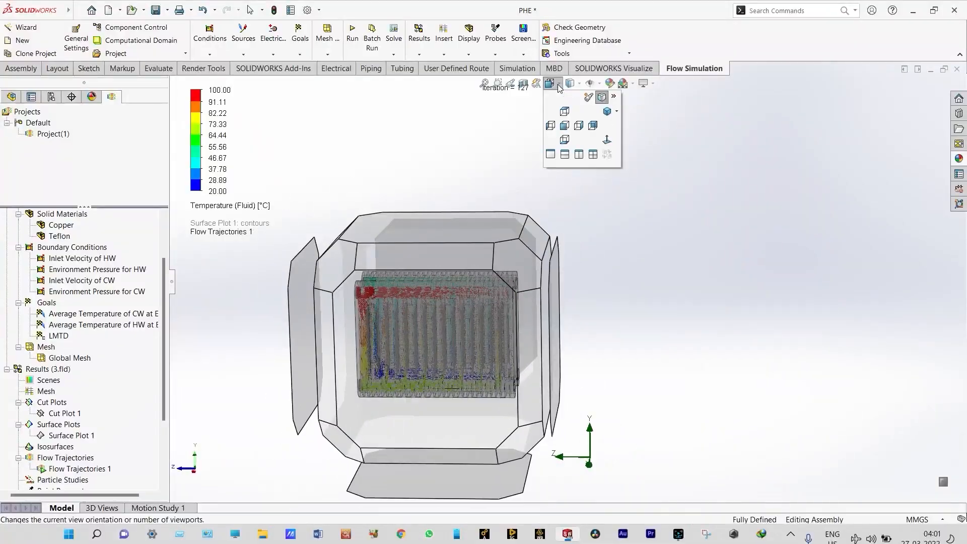
pyautogui.click(565, 126)
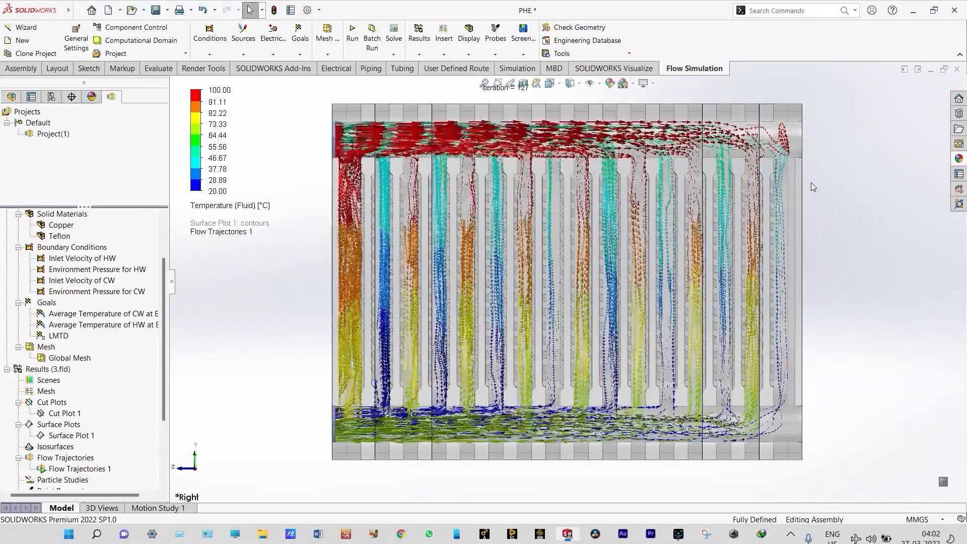
# Step: Examine the animated trajectories from an oblique 3D angle showing the front ports and the plate stack
pyautogui.press('z')
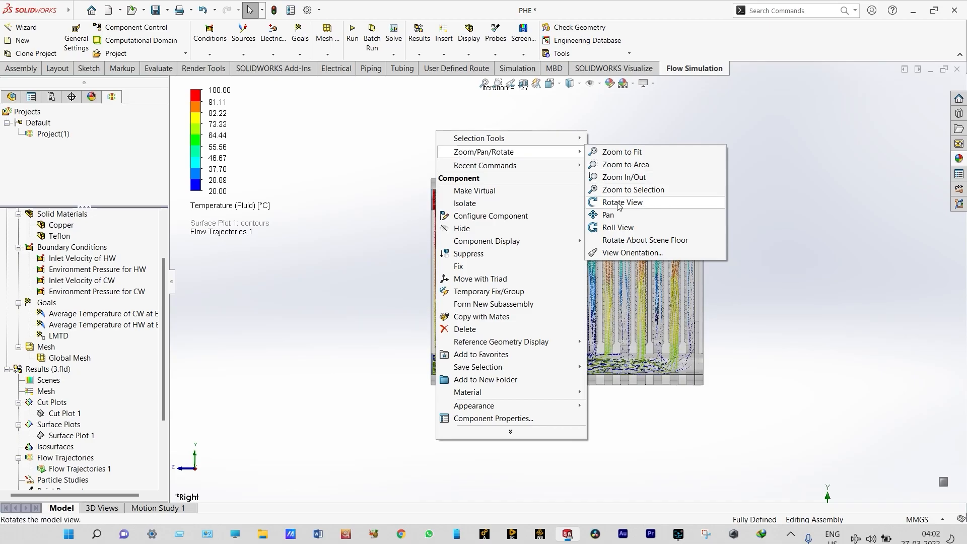
pyautogui.click(620, 204)
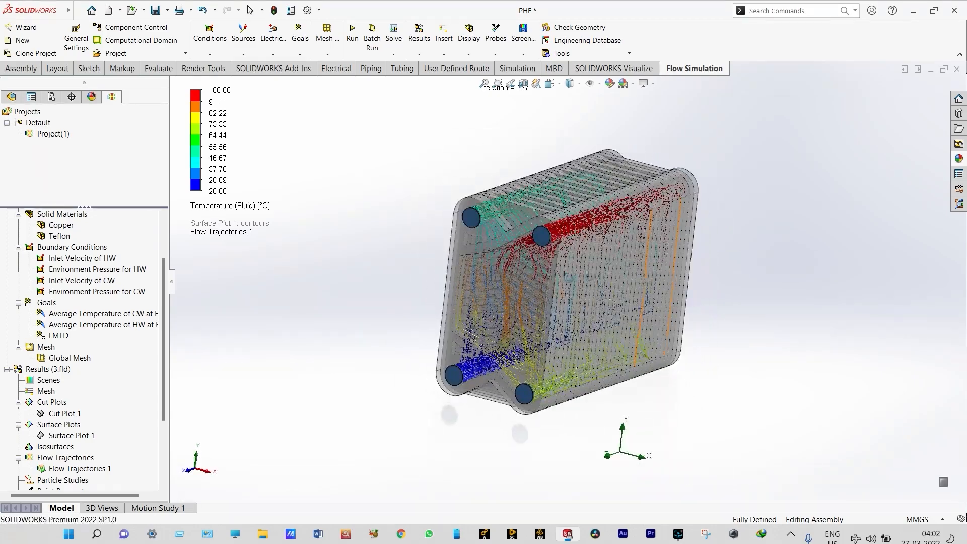
pyautogui.scroll(-3, 499, 279)
pyautogui.moveTo(361, 264); pyautogui.dragTo(349, 253)
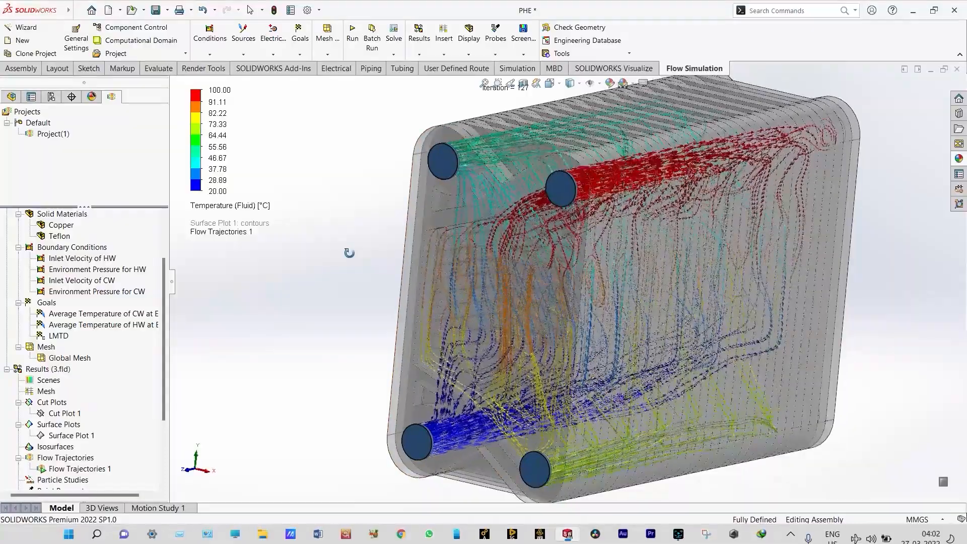
pyautogui.scroll(1, 363, 278)
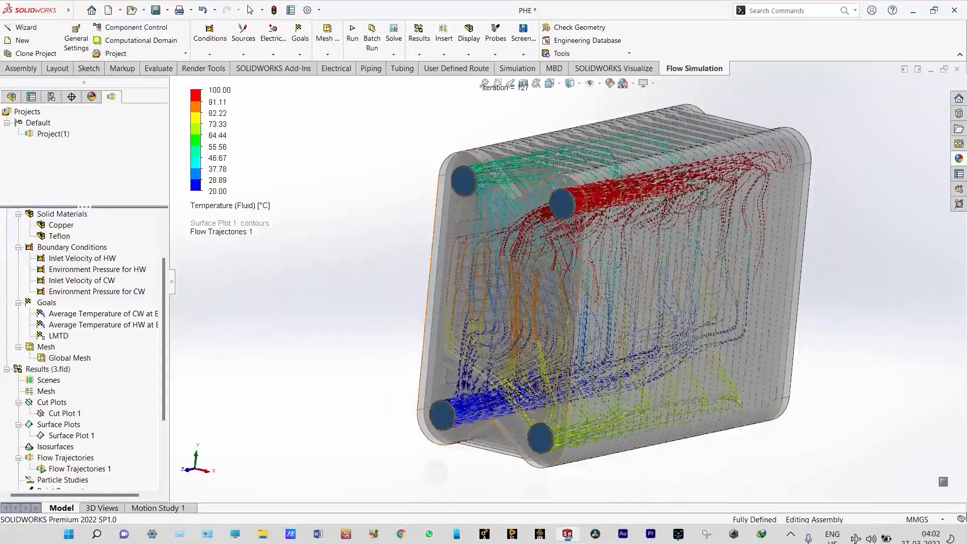
pyautogui.scroll(-1, 847, 347)
pyautogui.moveTo(827, 313); pyautogui.dragTo(821, 311)
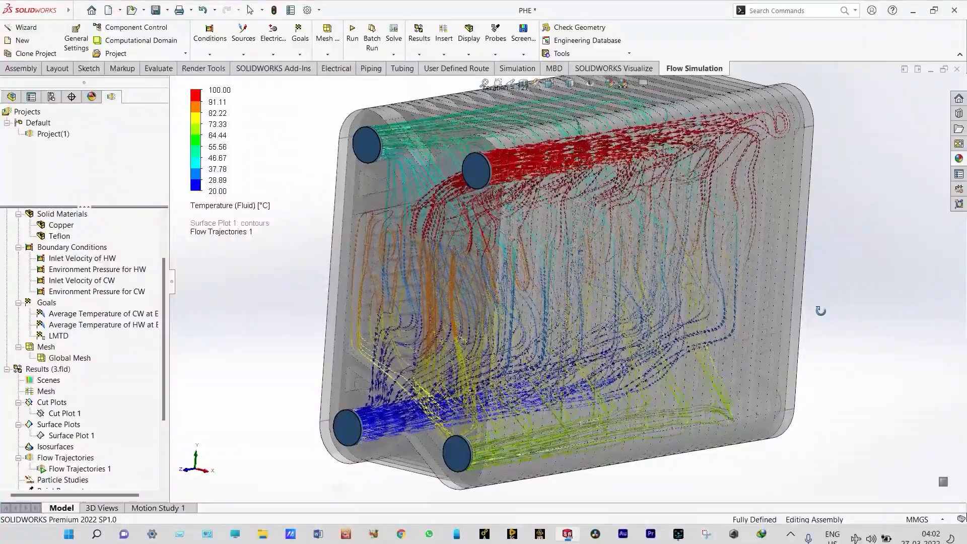
pyautogui.scroll(-1, 312, 270)
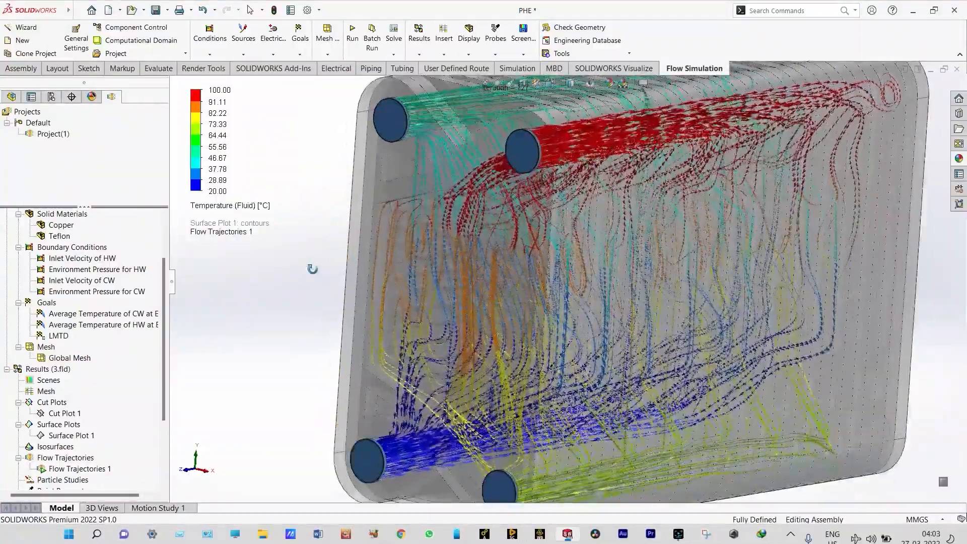
pyautogui.scroll(1, 309, 267)
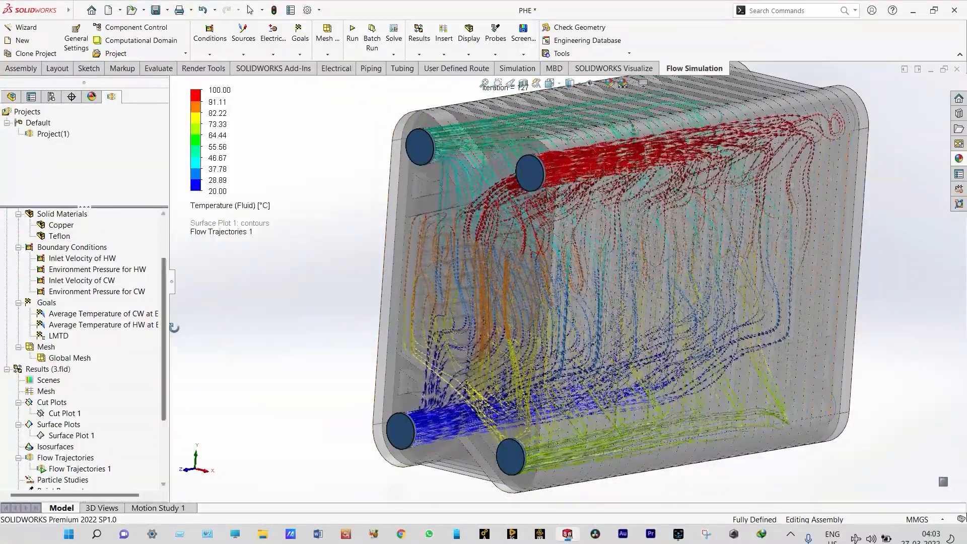
# Step: Clear and hide the playing Flow Trajectories 1 result
pyautogui.moveTo(164, 313); pyautogui.dragTo(164, 357)
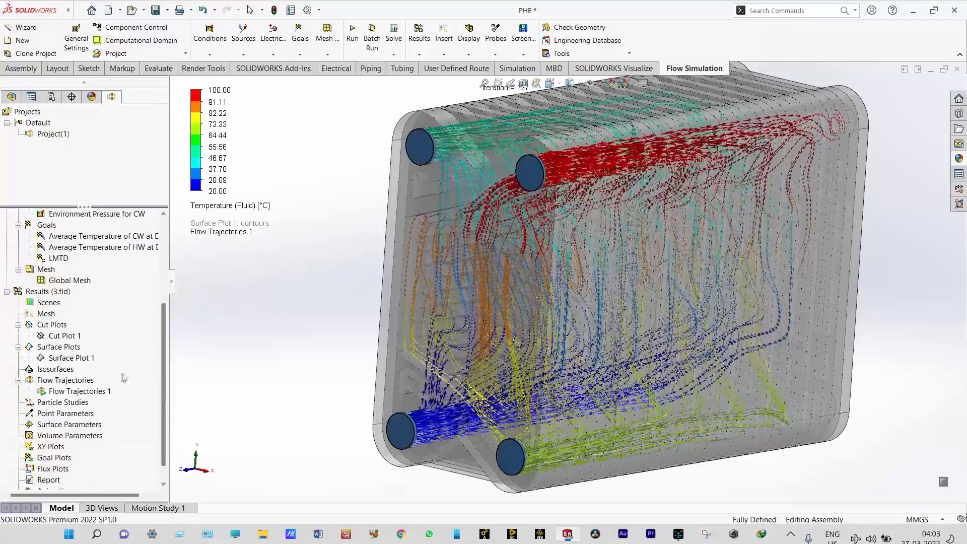
pyautogui.rightClick(92, 392)
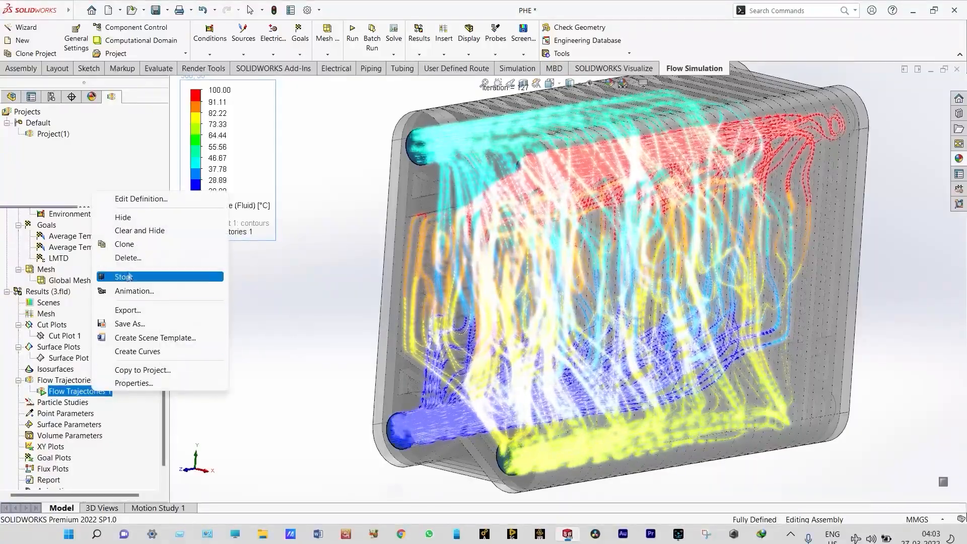
pyautogui.click(135, 231)
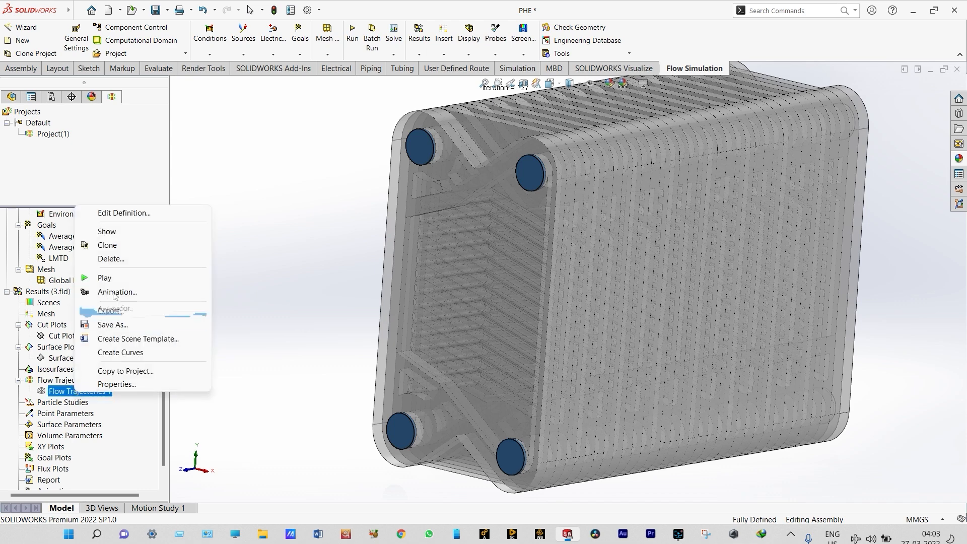
# Step: Redefine Flow Trajectories 1 as dynamic trajectories drawn as arrows, with the two numeric arrow settings at 10 and 20
pyautogui.click(123, 214)
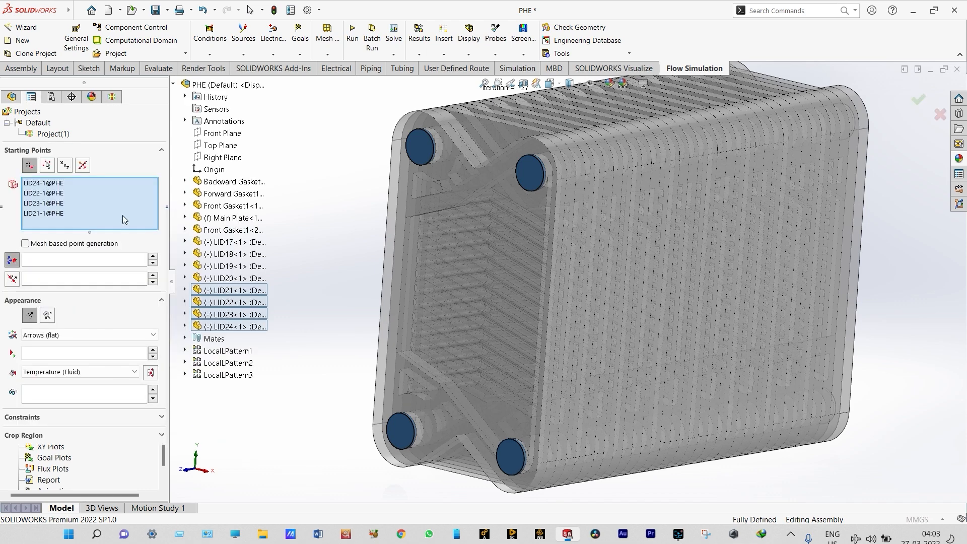
pyautogui.click(47, 316)
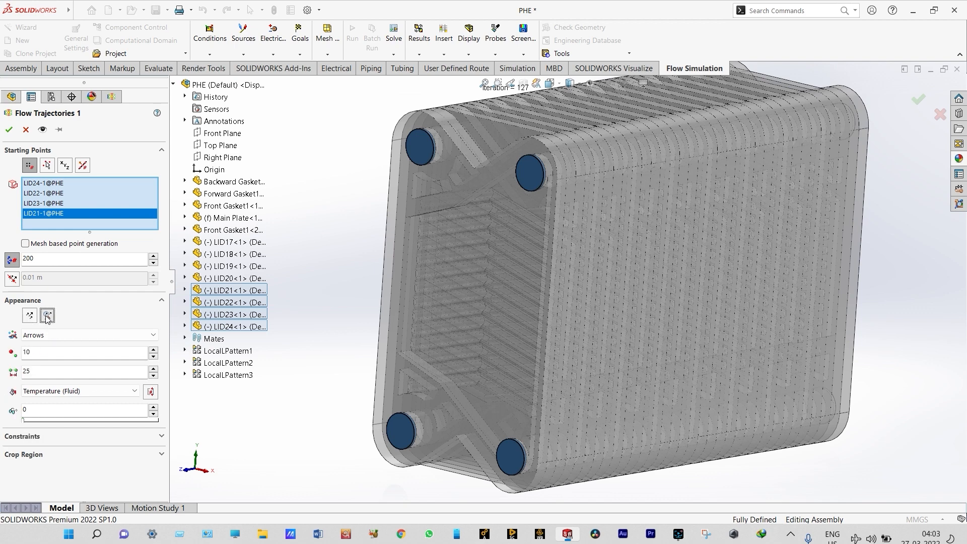
pyautogui.click(31, 352)
pyautogui.press('BackSpace')
pyautogui.press('BackSpace')
pyautogui.write('5')
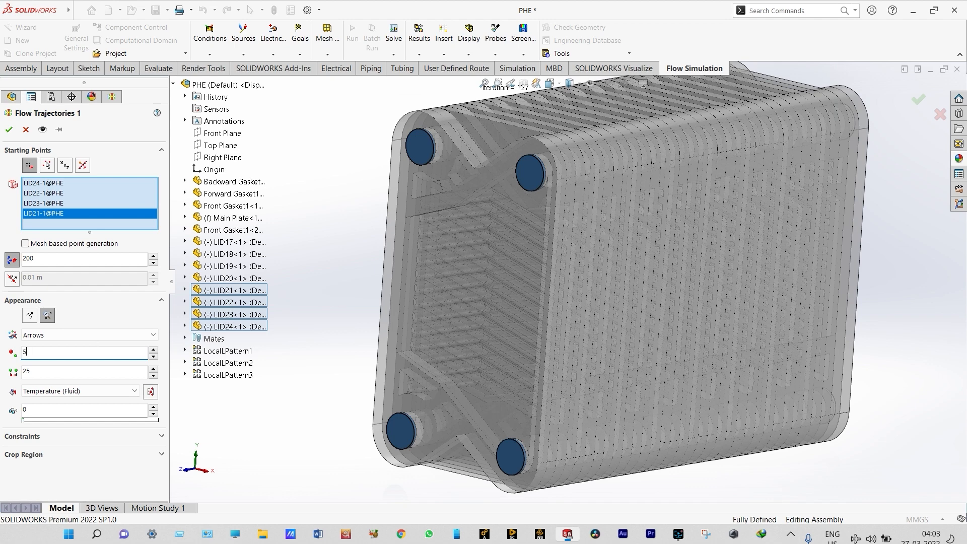
pyautogui.click(39, 371)
pyautogui.write('0')
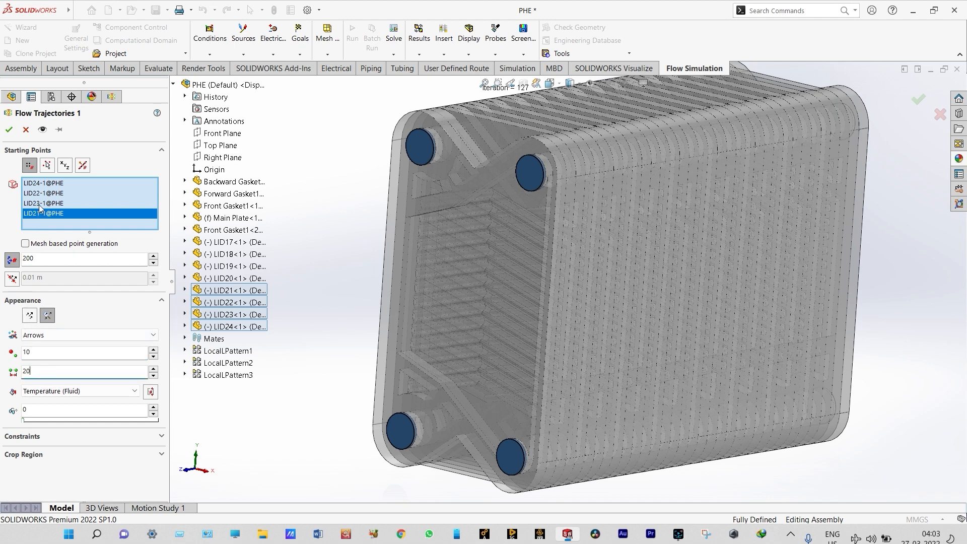
pyautogui.click(9, 130)
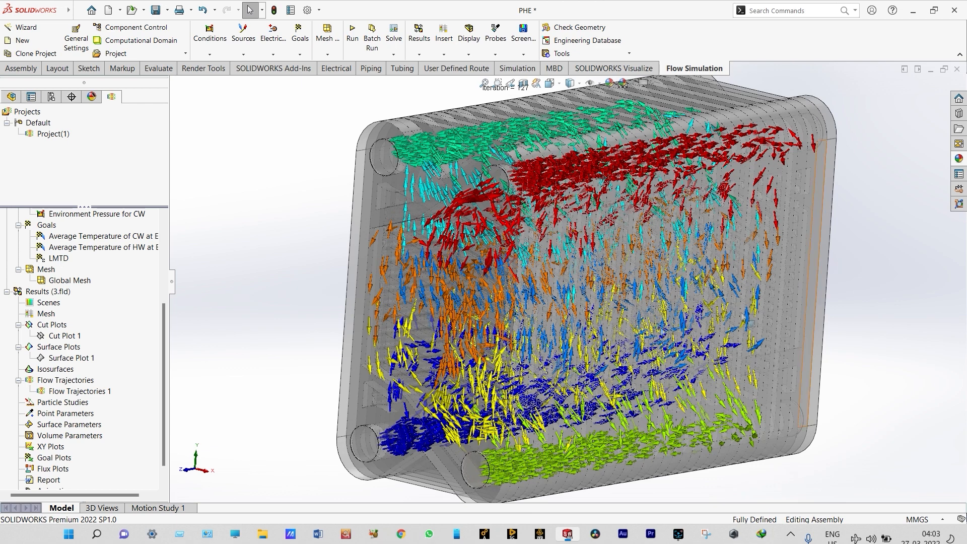
# Step: Play the dynamic arrow trajectories and watch the flow between the ports in the Front view
pyautogui.click(84, 392)
pyautogui.rightClick(84, 392)
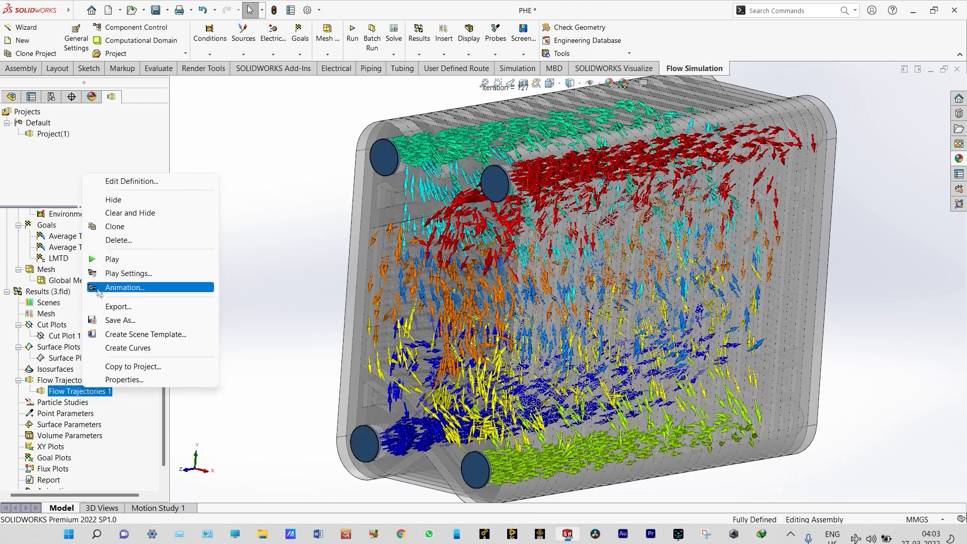
pyautogui.click(99, 259)
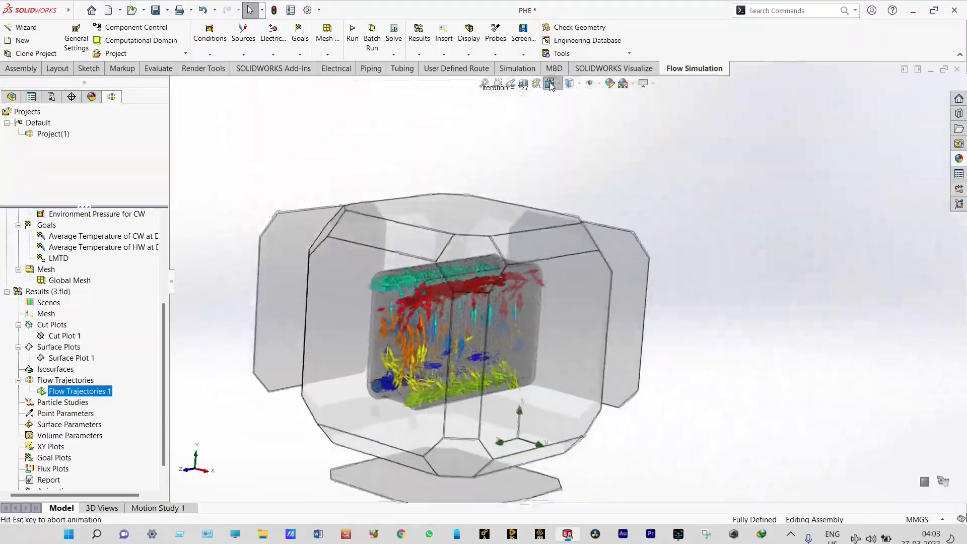
pyautogui.click(550, 83)
pyautogui.click(565, 126)
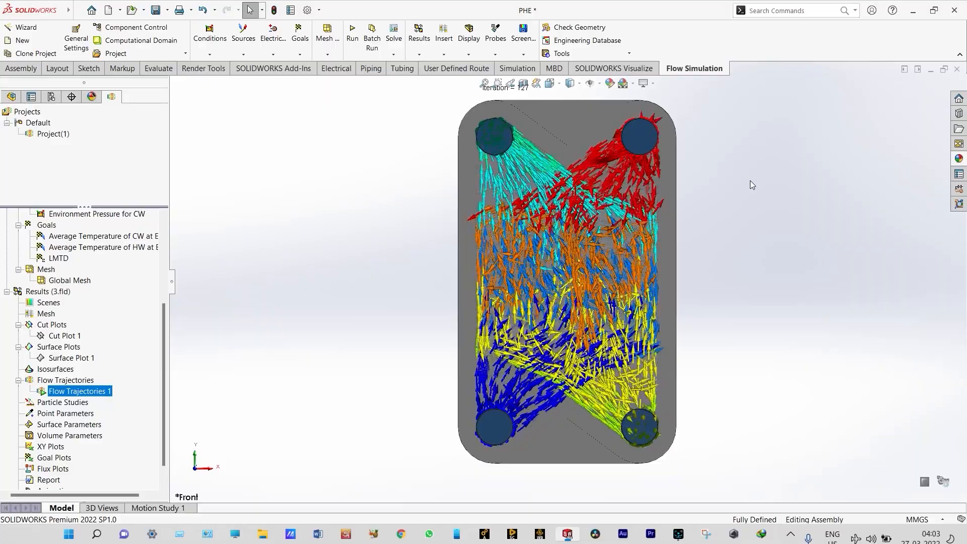
pyautogui.scroll(-1, 751, 180)
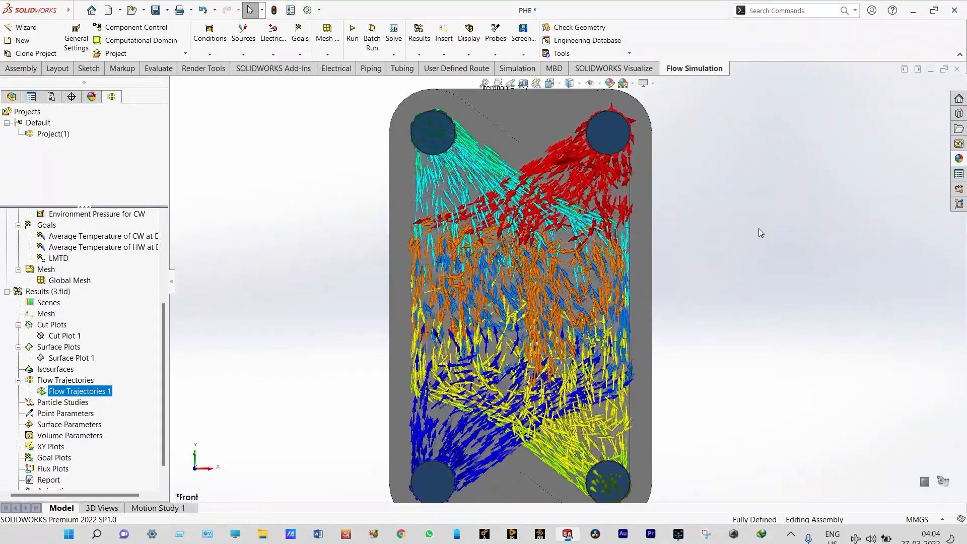
# Step: View the moving arrows in the Right view, and clear and hide Flow Trajectories 1
pyautogui.click(560, 83)
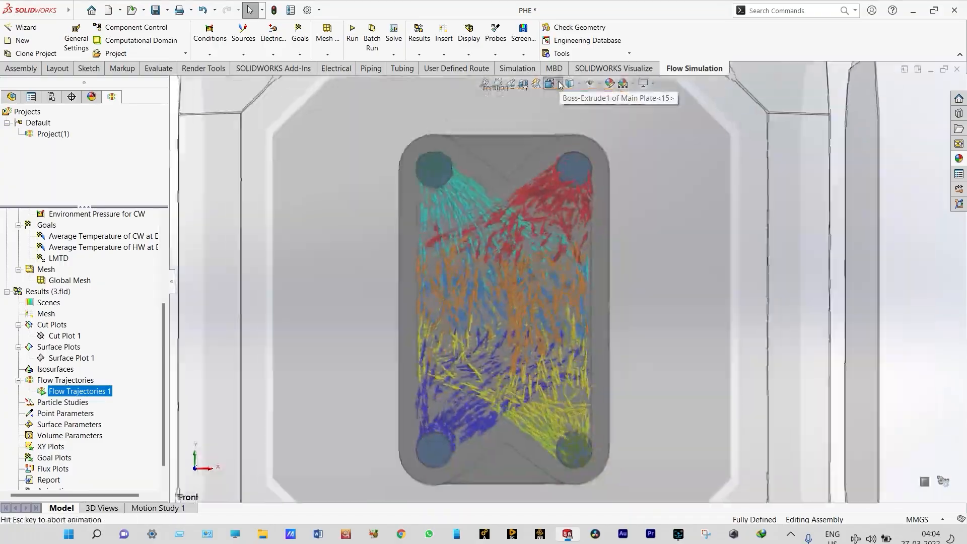
pyautogui.click(579, 126)
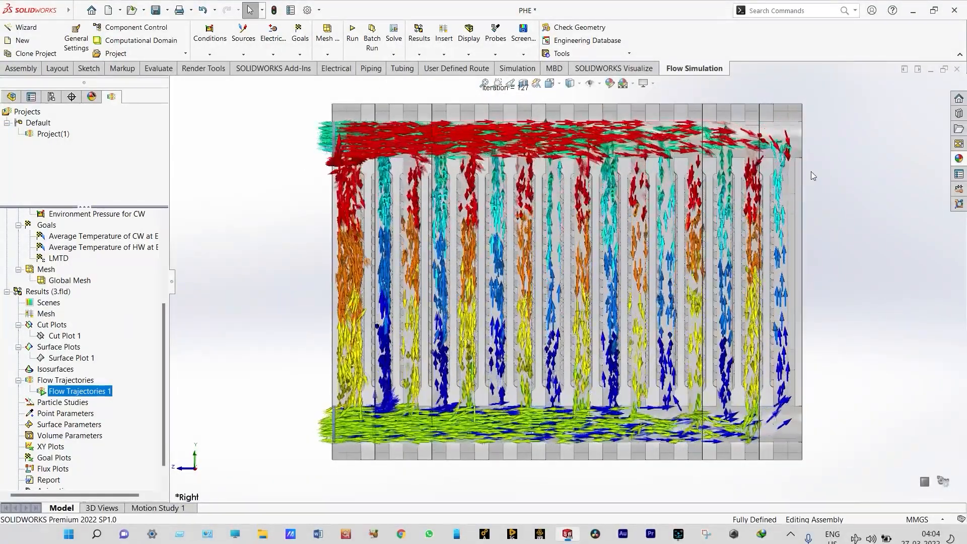
pyautogui.rightClick(103, 391)
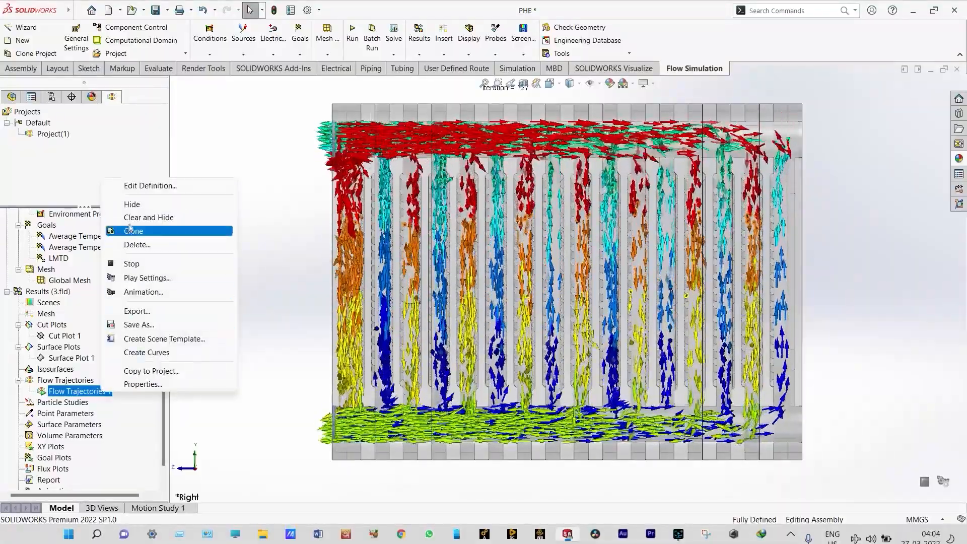
pyautogui.click(144, 217)
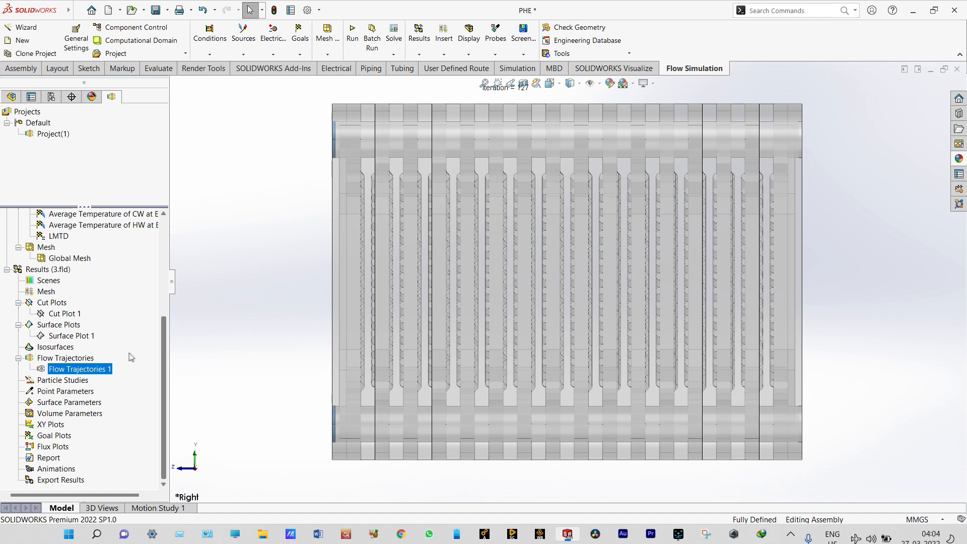
# Step: Create a goal plot of all goals against iterations and export it to an Excel workbook
pyautogui.rightClick(63, 435)
pyautogui.click(83, 442)
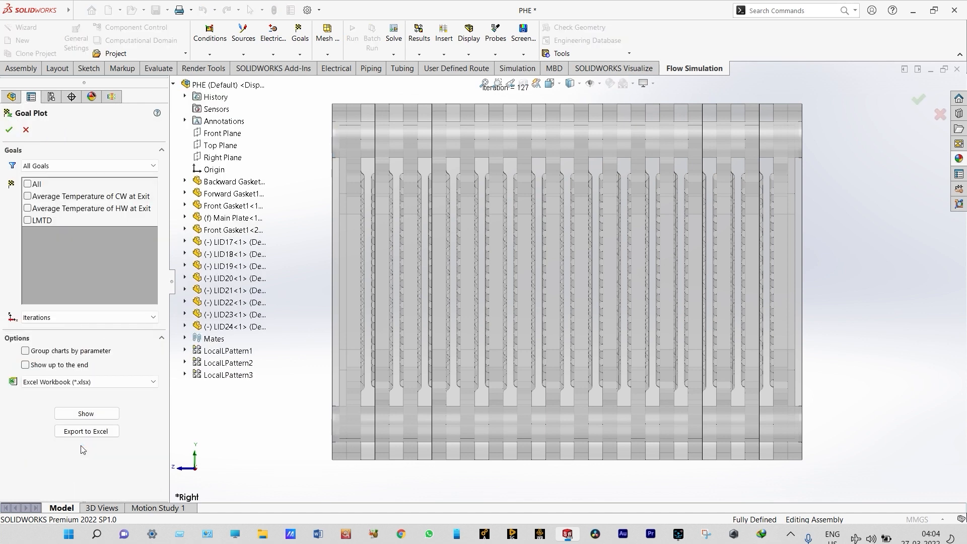
pyautogui.click(29, 185)
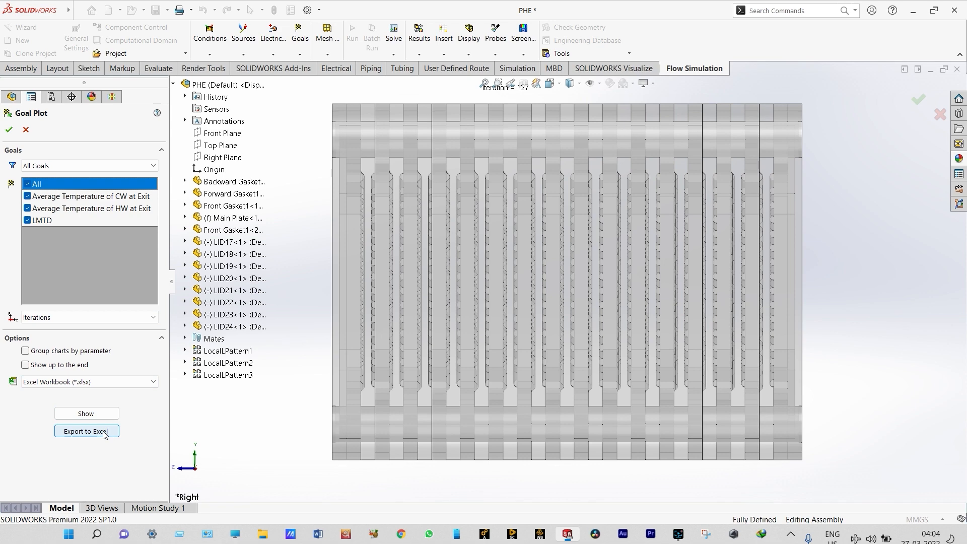
pyautogui.click(104, 434)
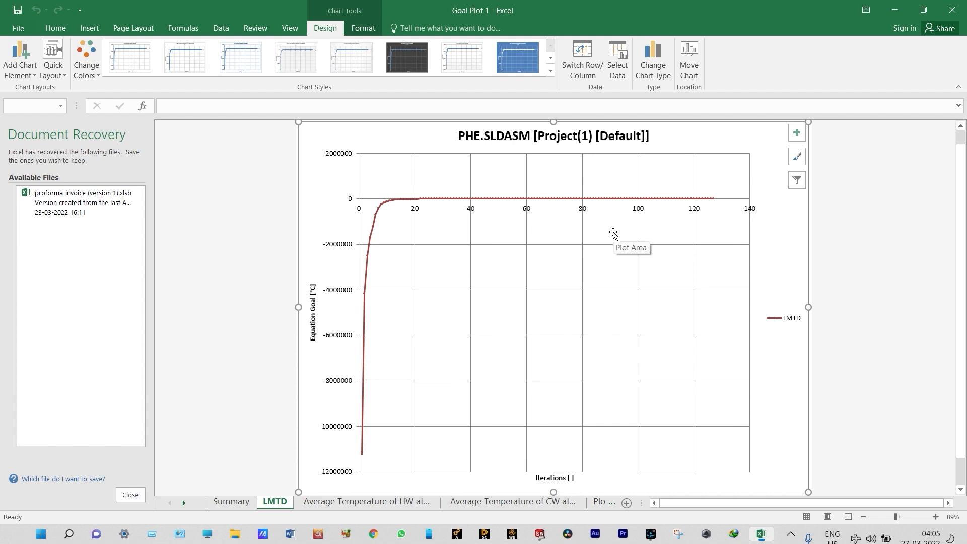
# Step: Read the last-iteration points on the LMTD, hot-water exit and cold-water exit temperature charts
pyautogui.moveTo(714, 202)
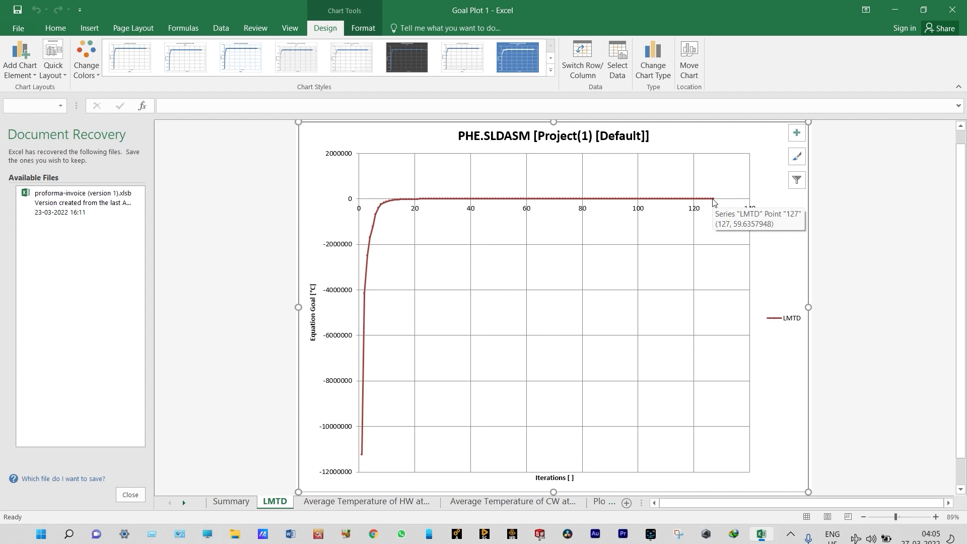
pyautogui.hotkey('ctrl', 'pagedown')
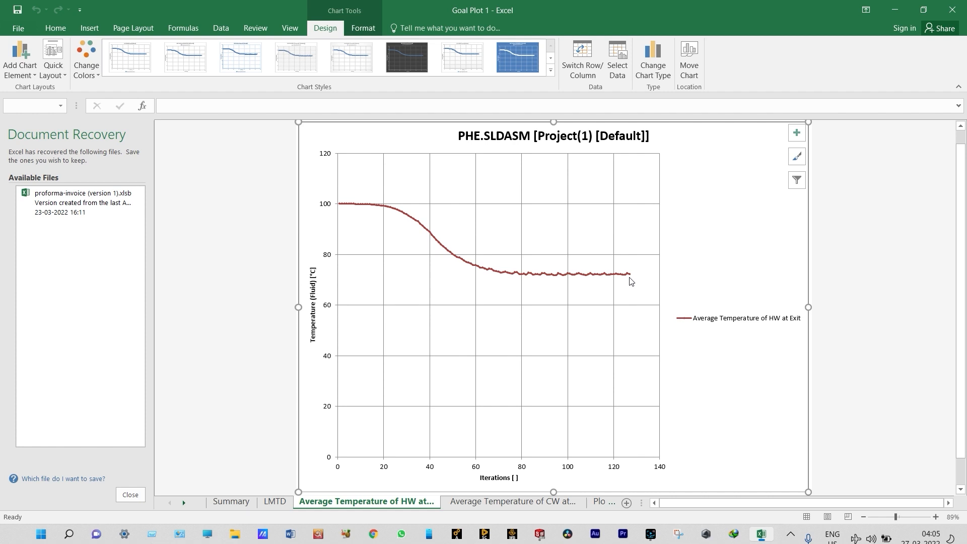
pyautogui.moveTo(631, 278)
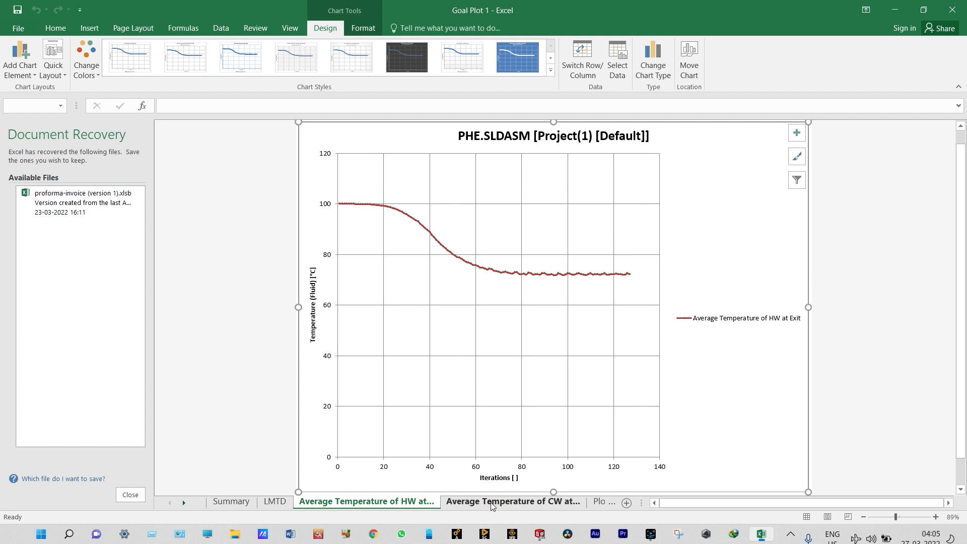
pyautogui.click(491, 501)
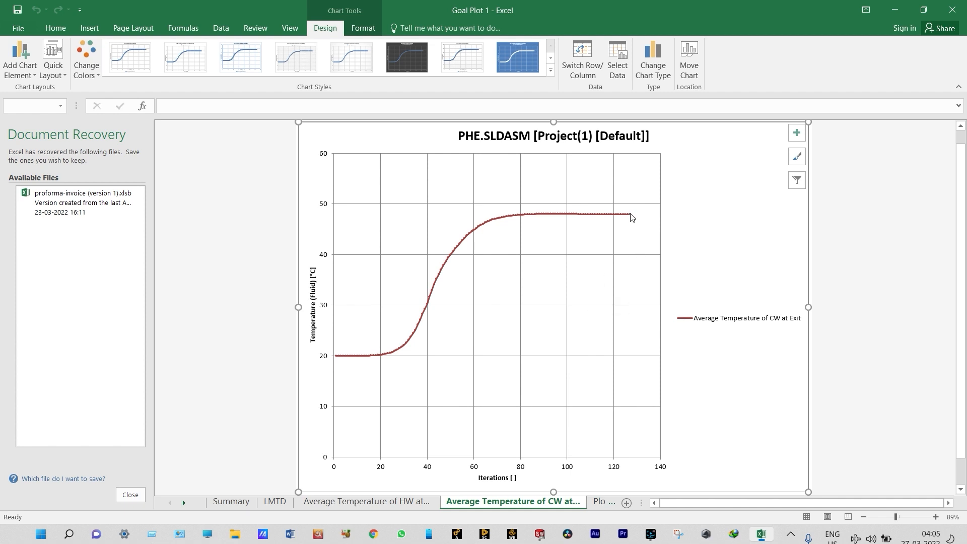
pyautogui.moveTo(630, 215)
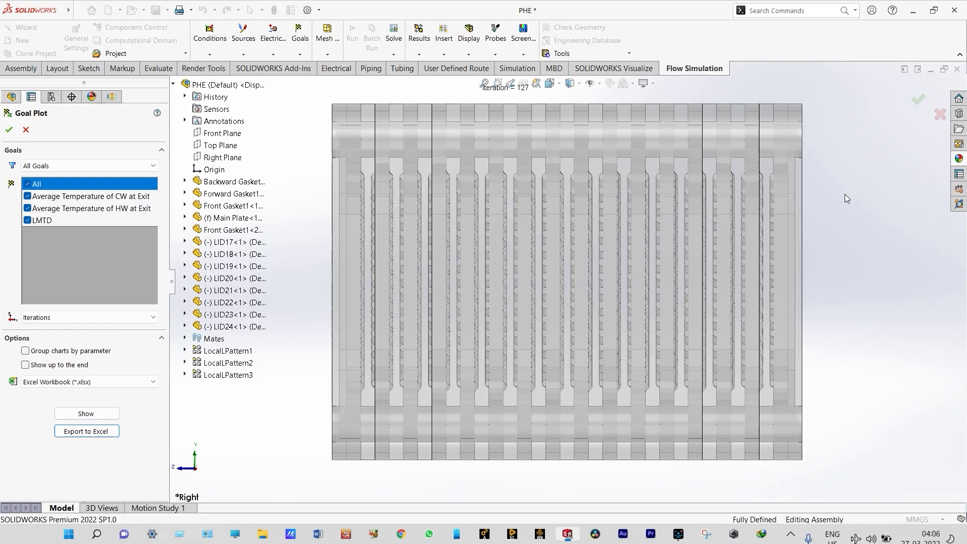
# Step: Close the Excel goal workbook, accept the goal plot in SOLIDWORKS and show the heat exchanger at an angle
pyautogui.click(952, 9)
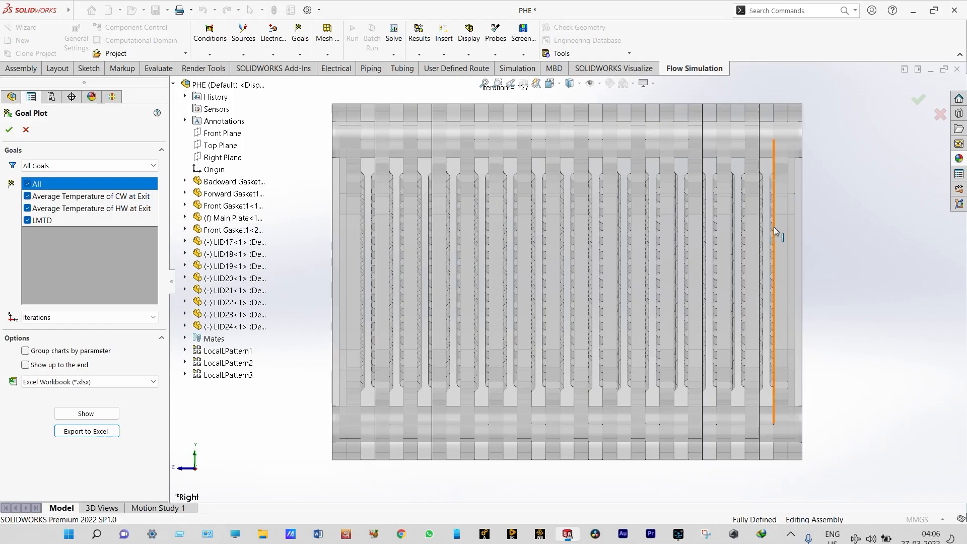
pyautogui.click(918, 100)
pyautogui.scroll(-3, 887, 143)
pyautogui.moveTo(839, 170); pyautogui.dragTo(457, 162, button='middle')
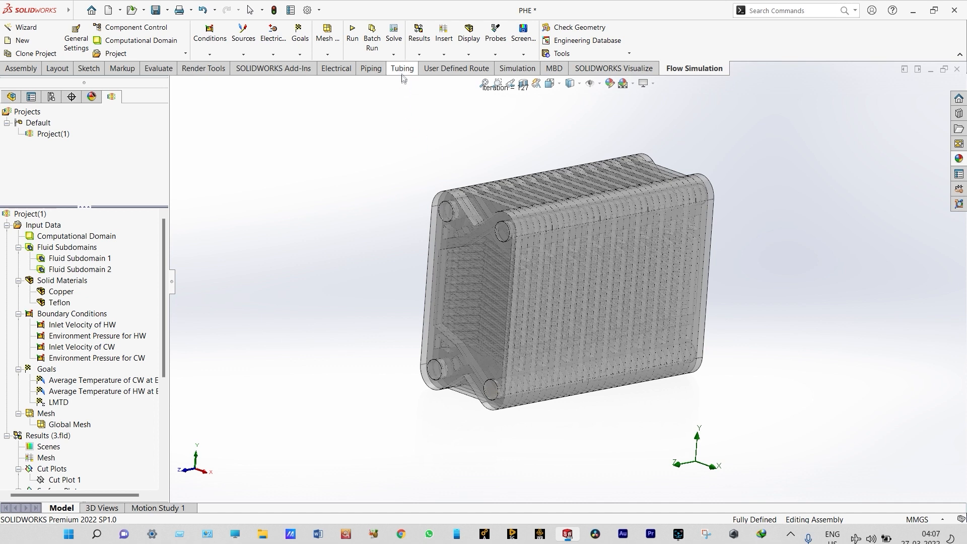
# Step: Start a new parametric study of the Design of Experiments and Optimization type
pyautogui.click(396, 56)
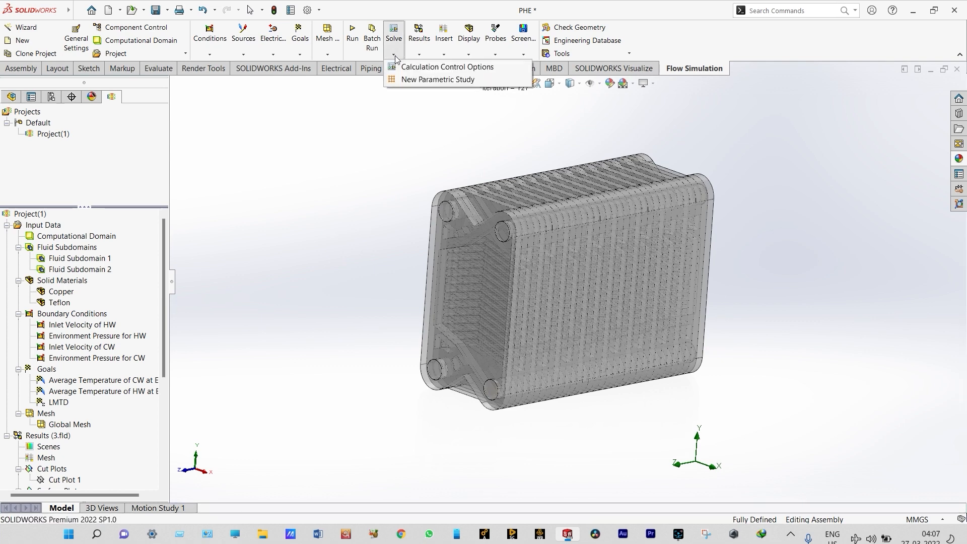
pyautogui.click(410, 79)
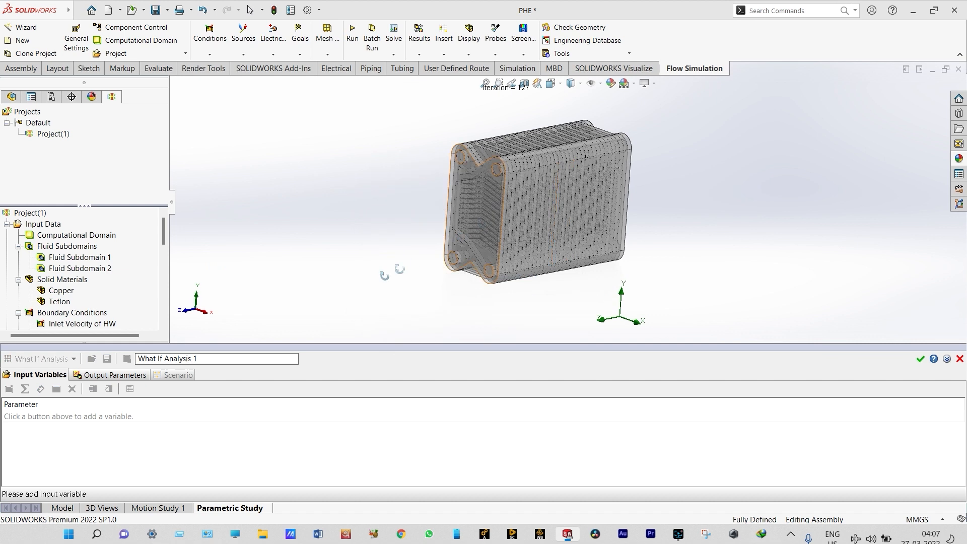
pyautogui.click(74, 359)
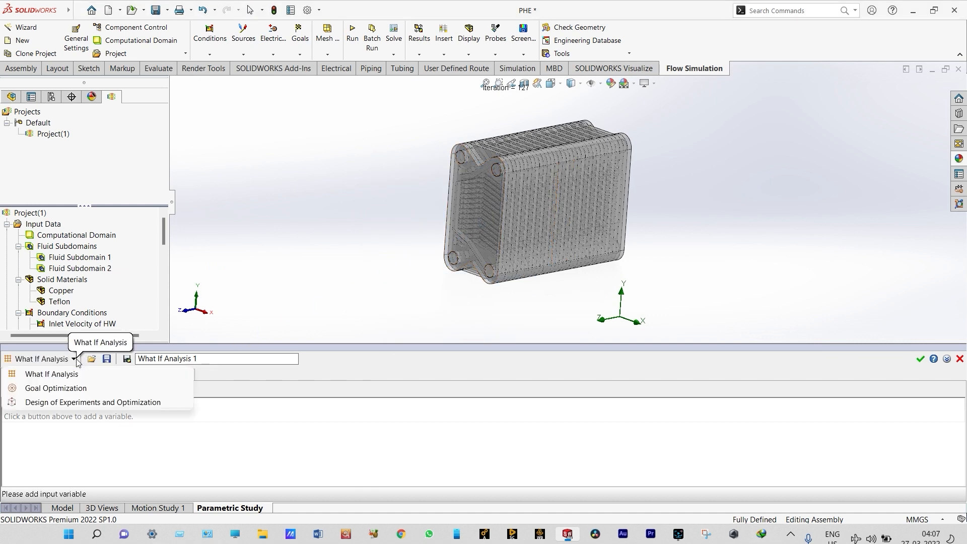
pyautogui.click(78, 403)
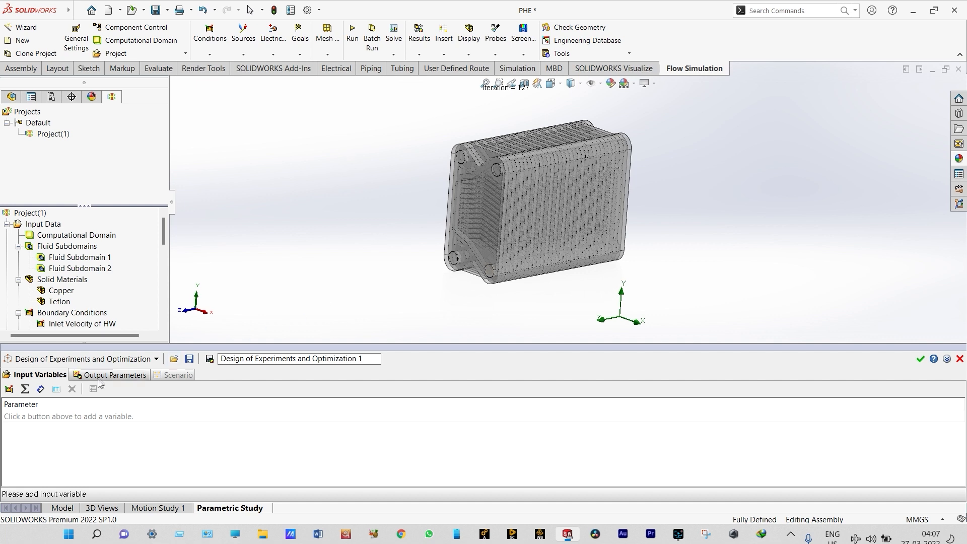
# Step: Add the velocity normal to face of Inlet Velocity of CW as input variable, with a range from 0.01 to 10
pyautogui.click(9, 390)
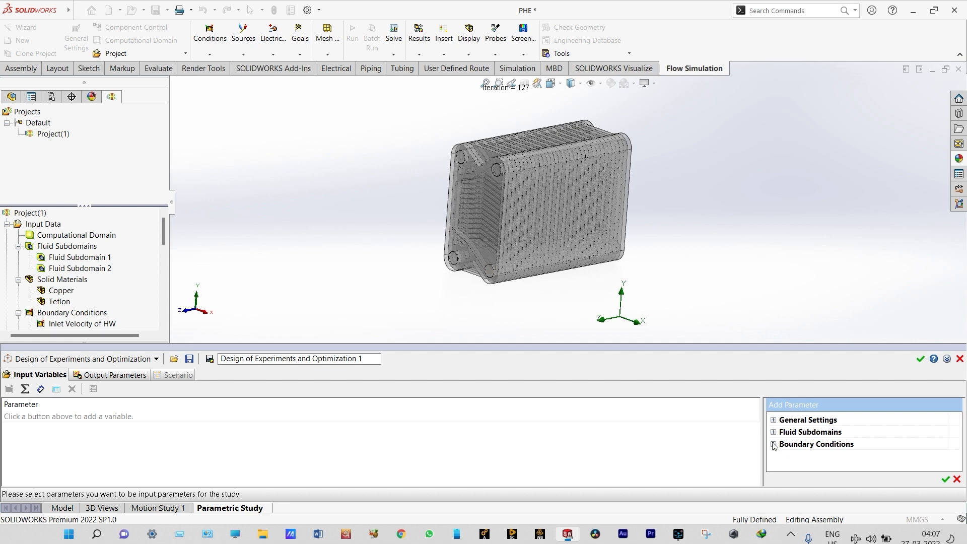
pyautogui.click(773, 444)
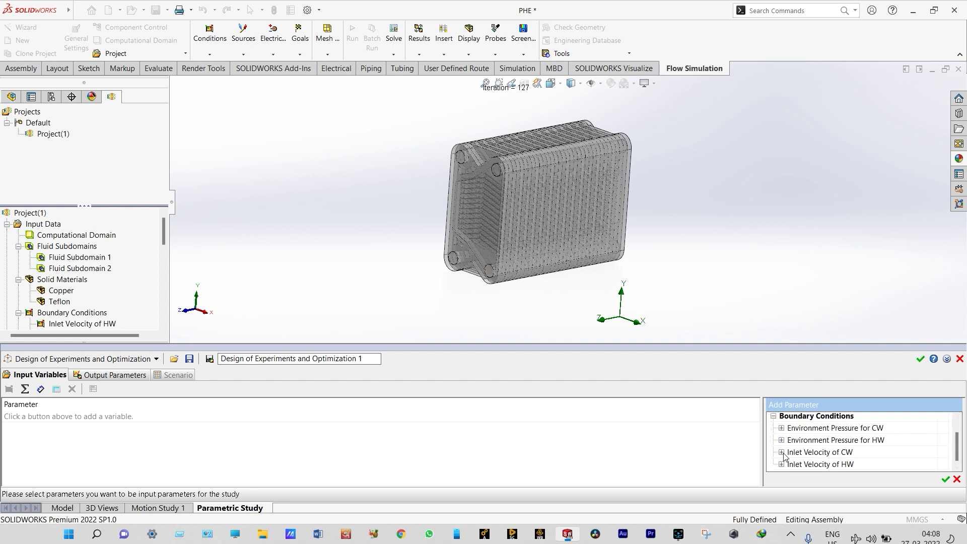
pyautogui.click(782, 452)
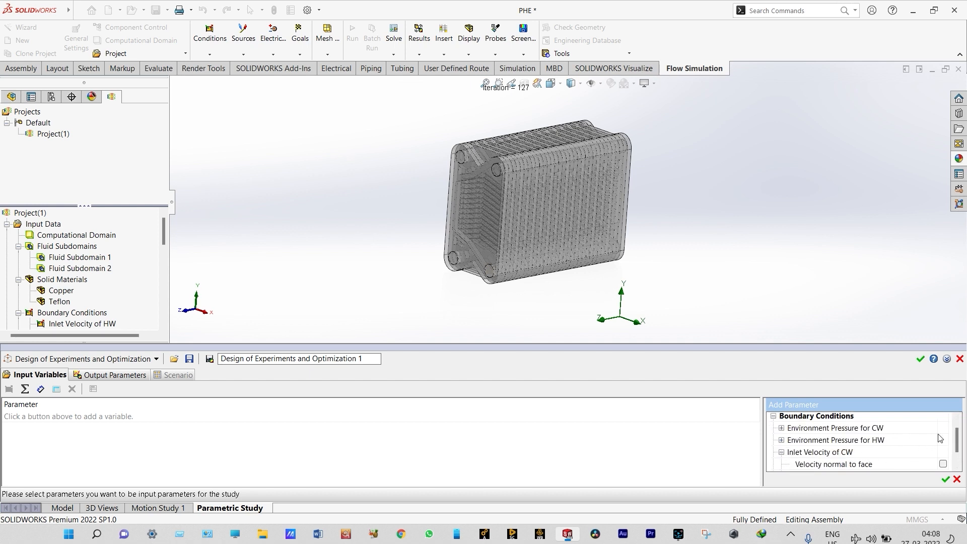
pyautogui.scroll(-1, 957, 436)
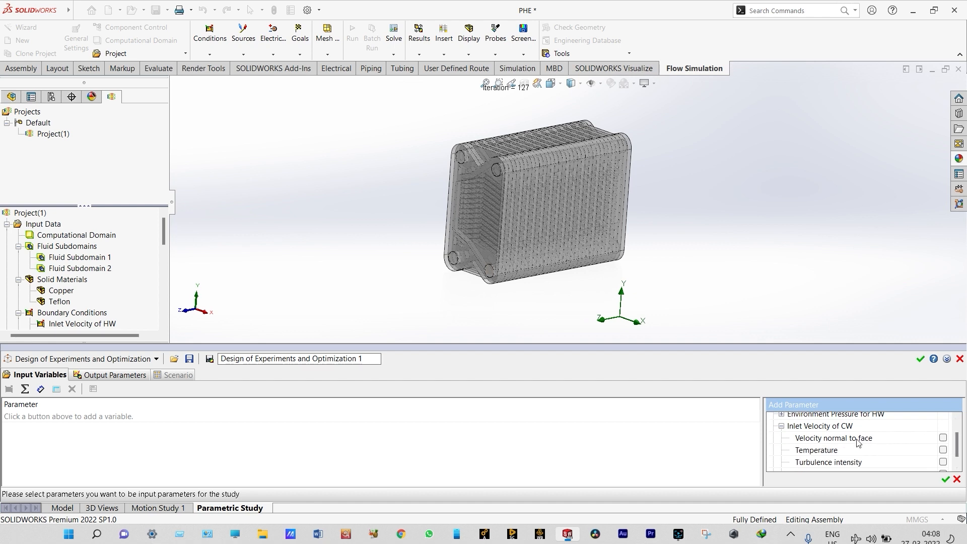
pyautogui.click(944, 439)
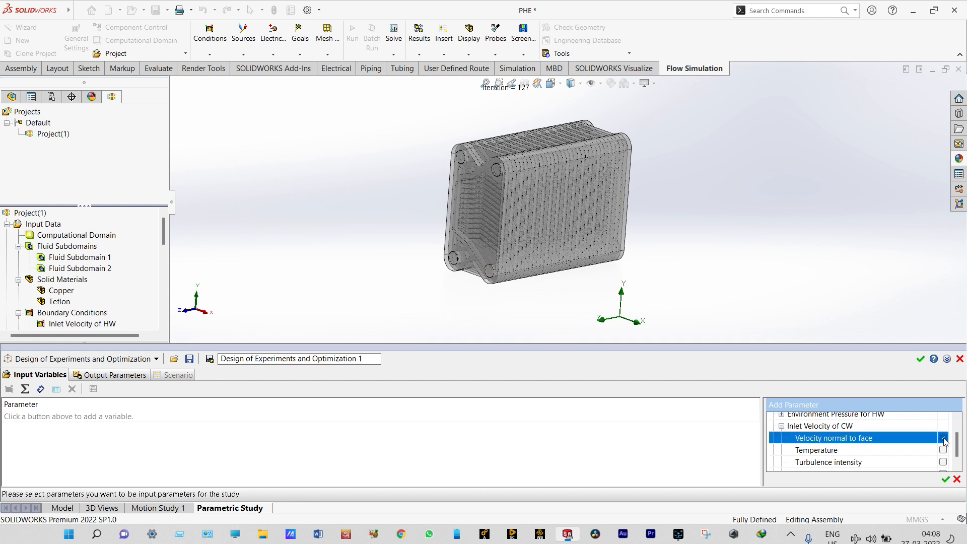
pyautogui.click(946, 479)
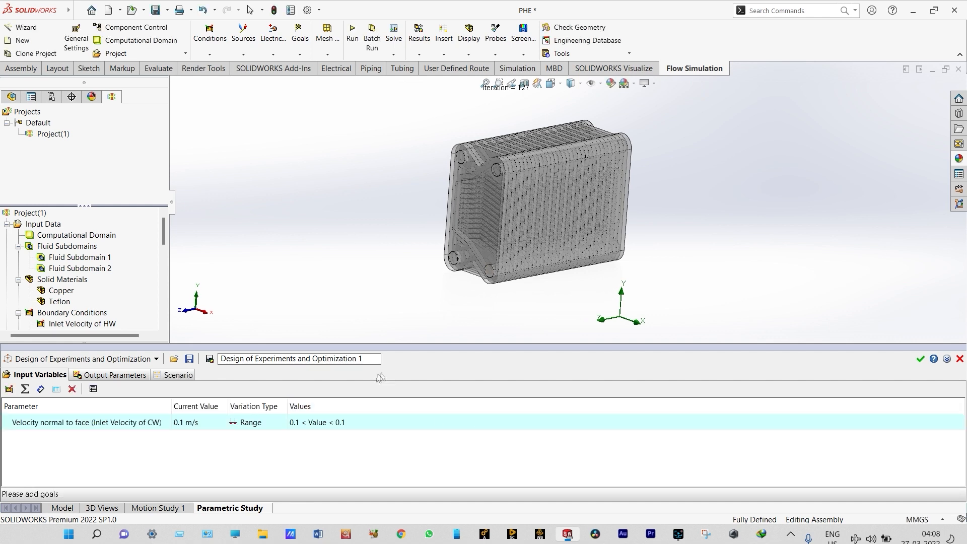
pyautogui.click(299, 427)
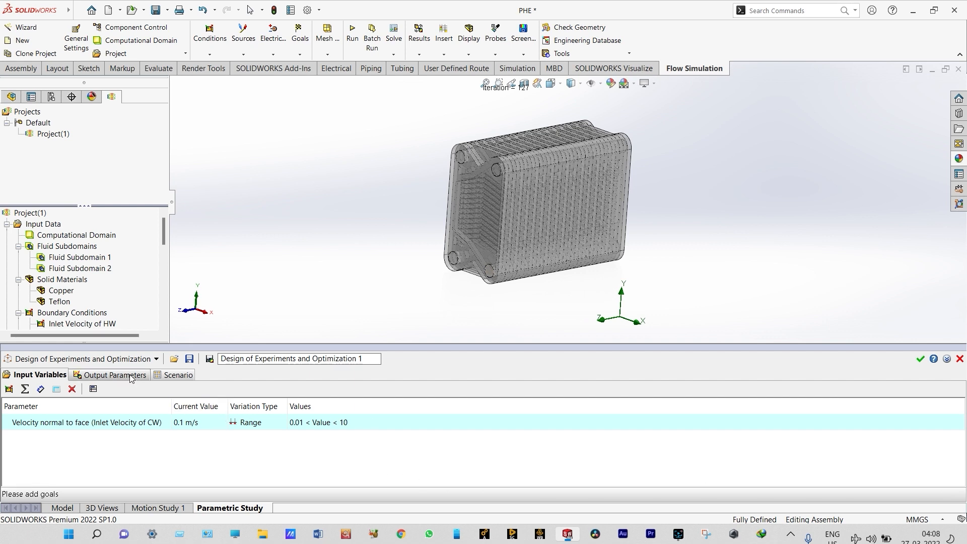
# Step: Add all goals as output parameters of the study and create 5 experiments in its scenario
pyautogui.click(130, 376)
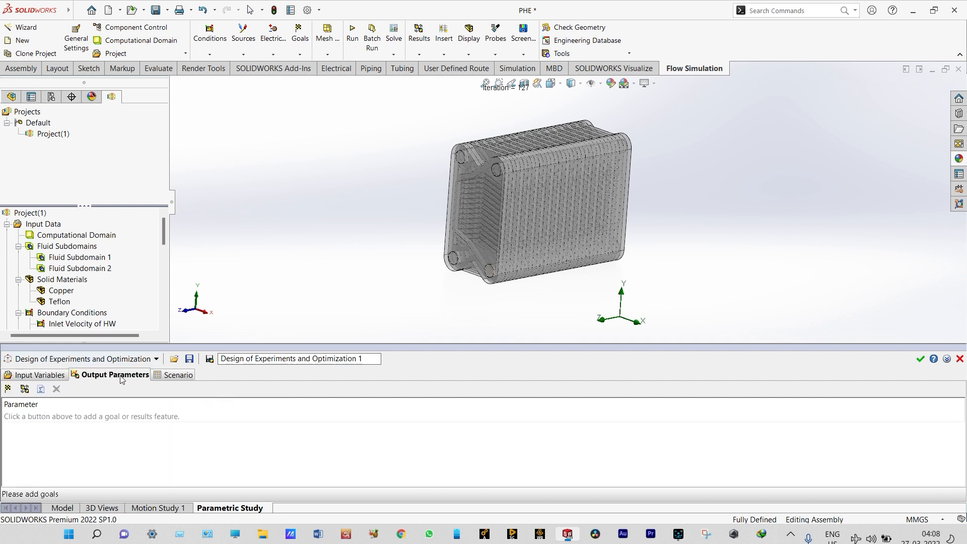
pyautogui.click(8, 389)
pyautogui.click(954, 420)
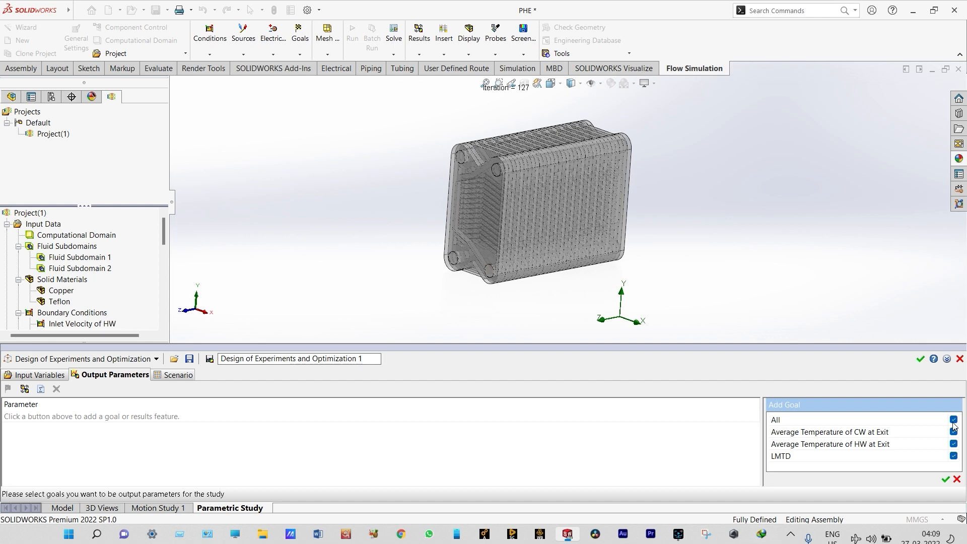
pyautogui.click(946, 479)
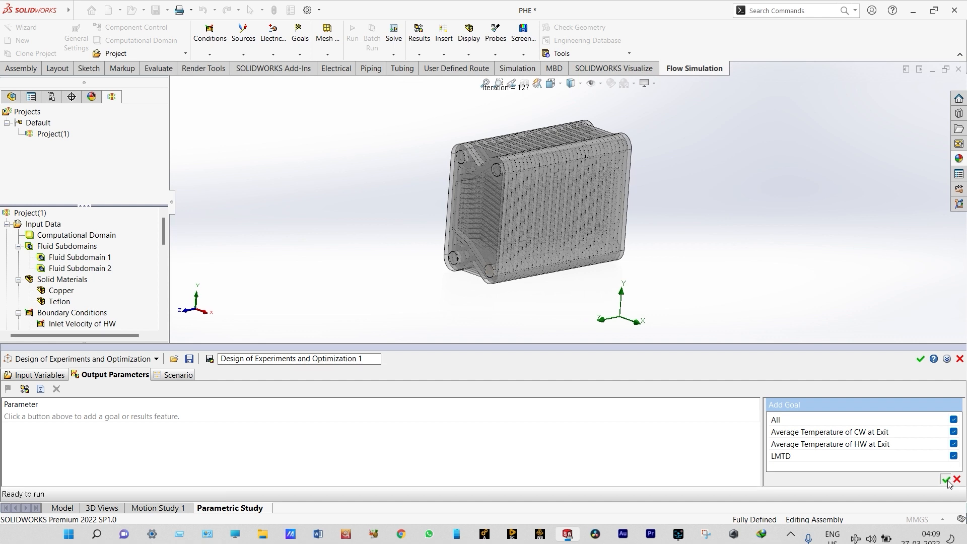
pyautogui.click(176, 375)
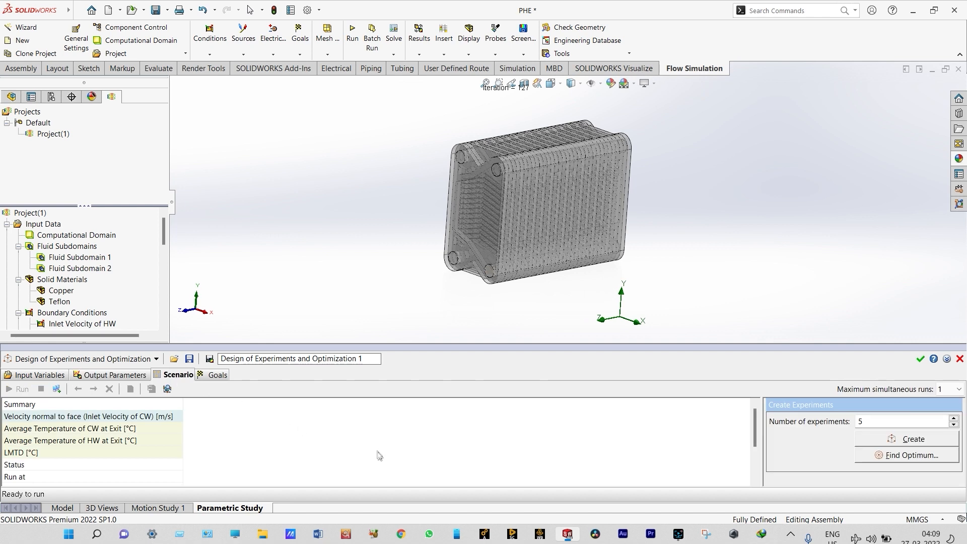
pyautogui.click(873, 443)
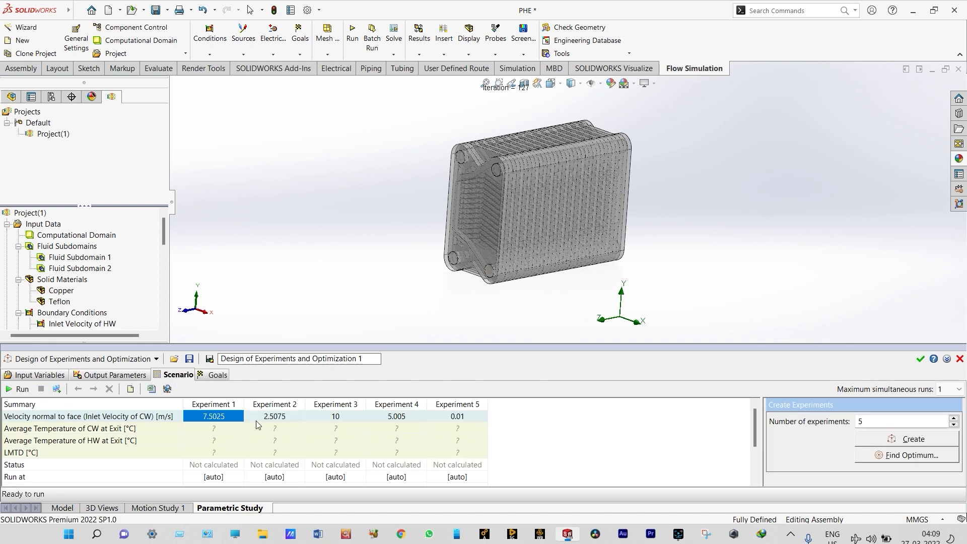
# Step: Set the cold-water inlet velocity to 0.01 m/s for Experiment 1 and 0.5 m/s for Experiment 2
pyautogui.click(232, 420)
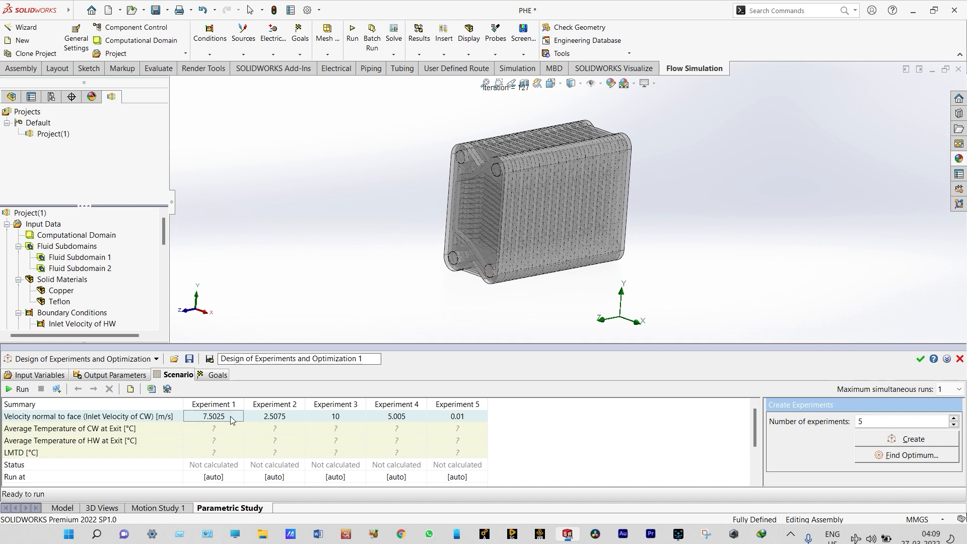
pyautogui.click(232, 420)
pyautogui.press('BackSpace')
pyautogui.press('BackSpace')
pyautogui.press('BackSpace')
pyautogui.press('BackSpace')
pyautogui.press('BackSpace')
pyautogui.press('BackSpace')
pyautogui.write('0.01')
pyautogui.click(289, 417)
pyautogui.write('0')
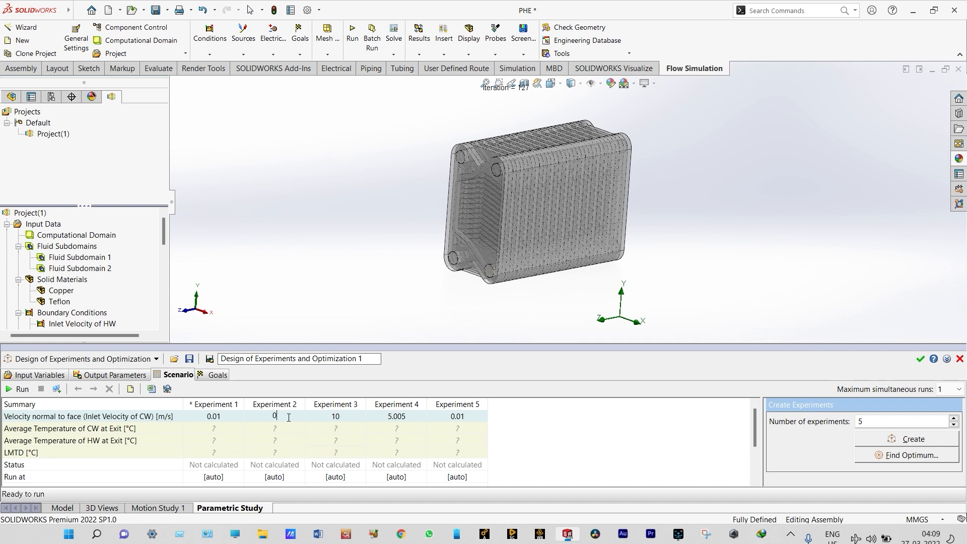
pyautogui.write('.5')
# Step: Set the cold-water inlet velocity to 1, 5 and 10 m/s for Experiments 3, 4 and 5
pyautogui.click(348, 417)
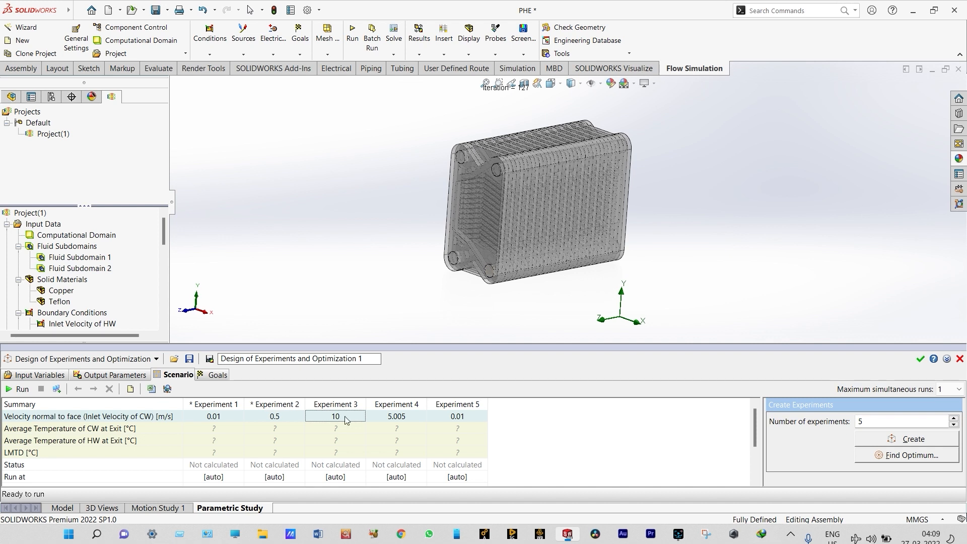
pyautogui.press('BackSpace')
pyautogui.click(415, 419)
pyautogui.press('BackSpace')
pyautogui.press('BackSpace')
pyautogui.press('BackSpace')
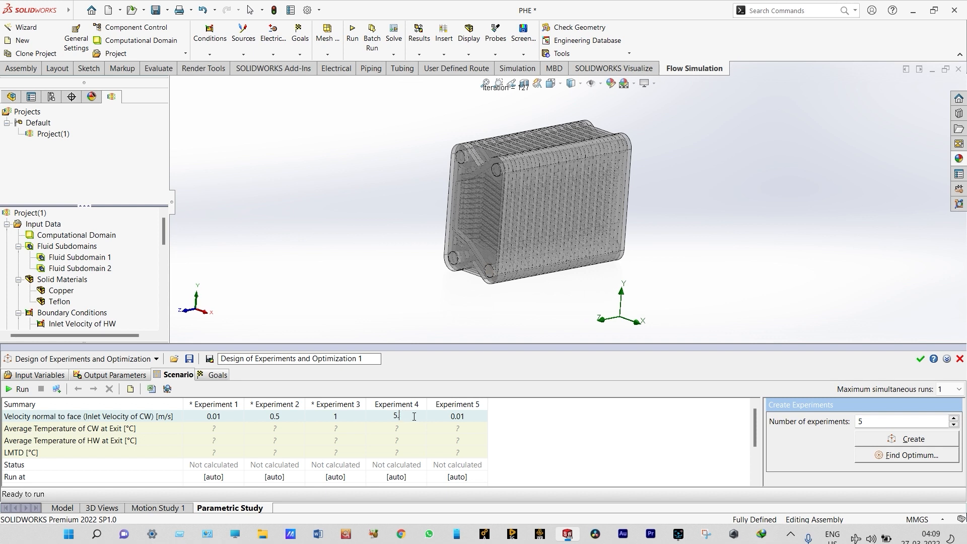
pyautogui.press('BackSpace')
pyautogui.click(472, 416)
pyautogui.press('BackSpace')
pyautogui.press('BackSpace')
pyautogui.press('BackSpace')
pyautogui.press('BackSpace')
pyautogui.write('10')
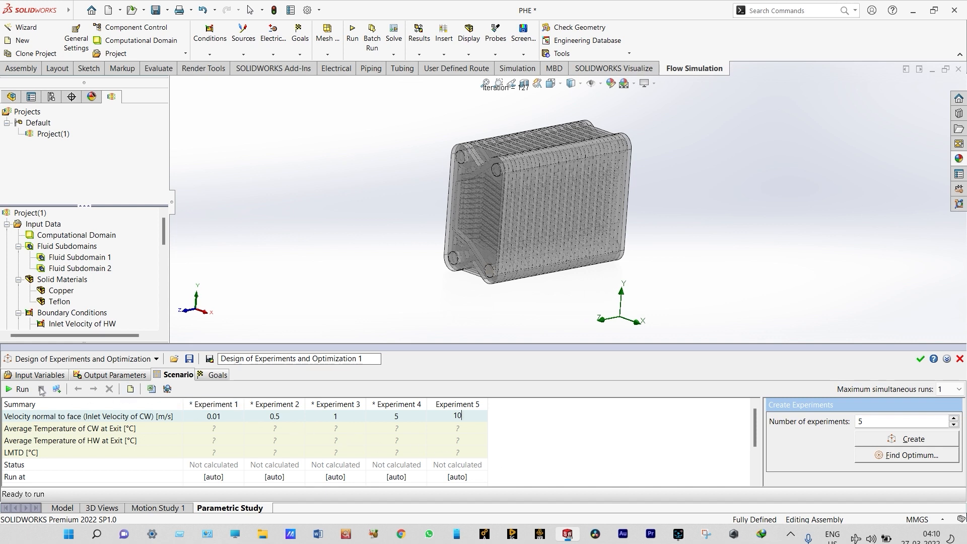
# Step: Run all five experiments of the design study and accept the study once they are calculated
pyautogui.click(15, 390)
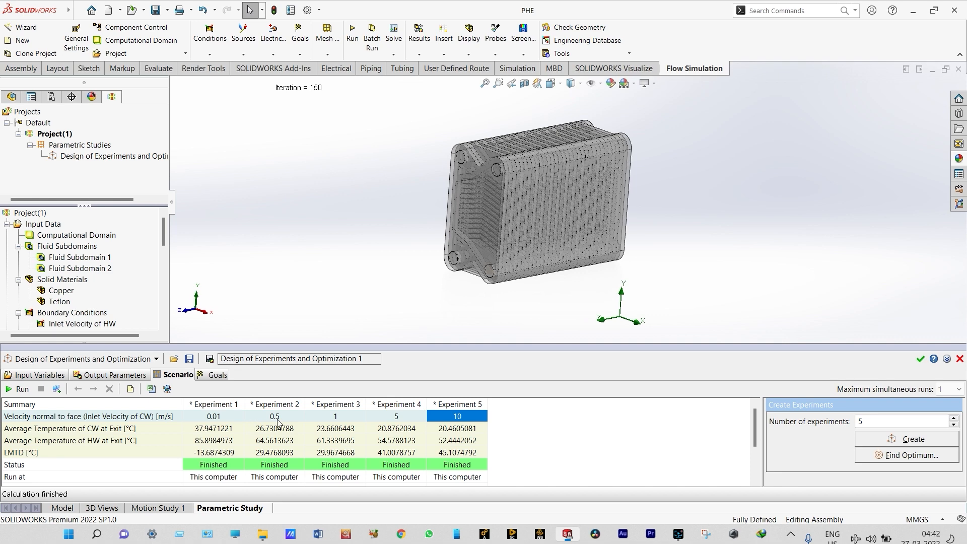
pyautogui.click(922, 359)
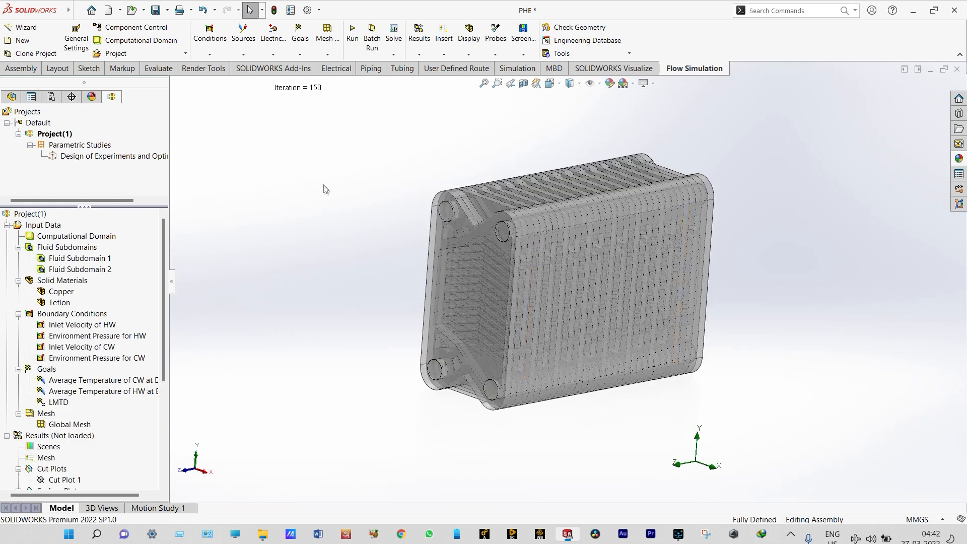
# Step: Create a new parametric study and set its type to Goal Optimization
pyautogui.click(395, 55)
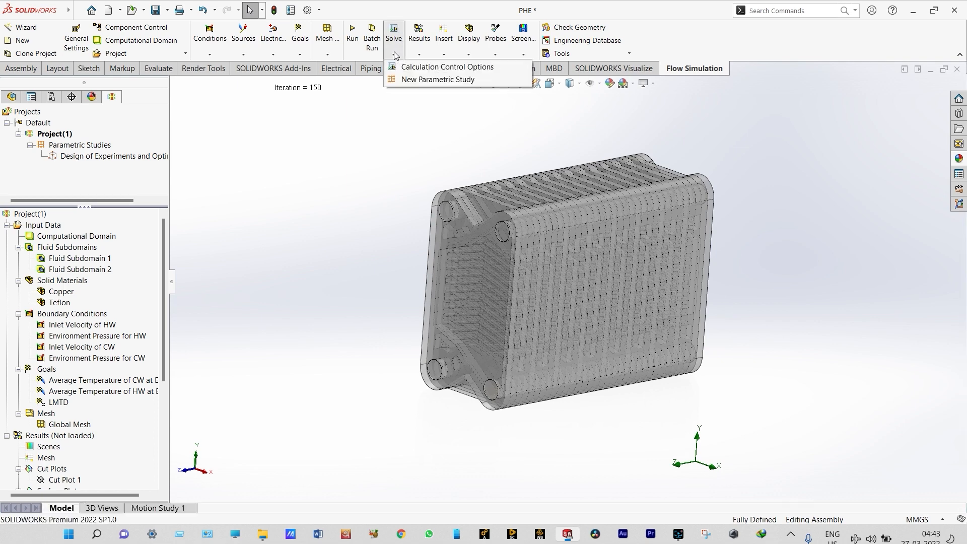
pyautogui.click(398, 82)
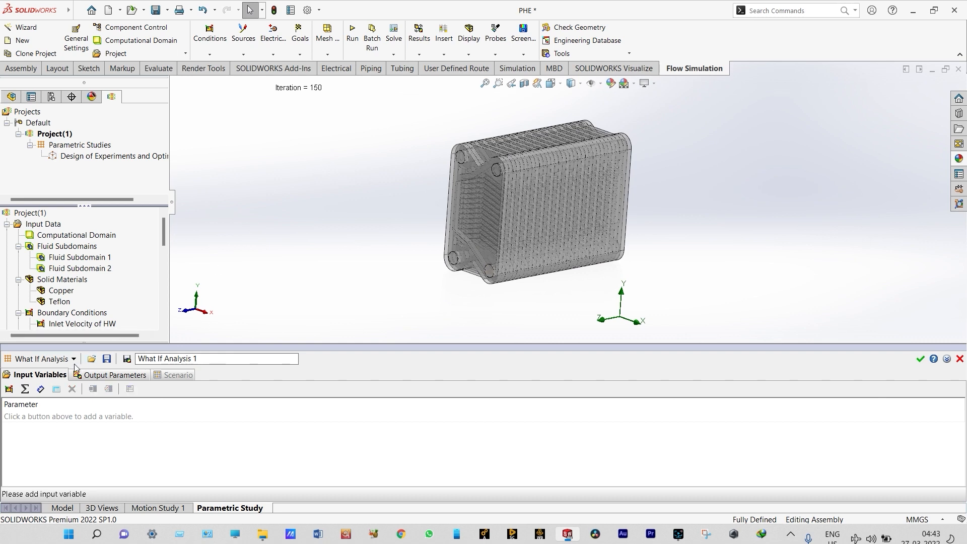
pyautogui.click(73, 359)
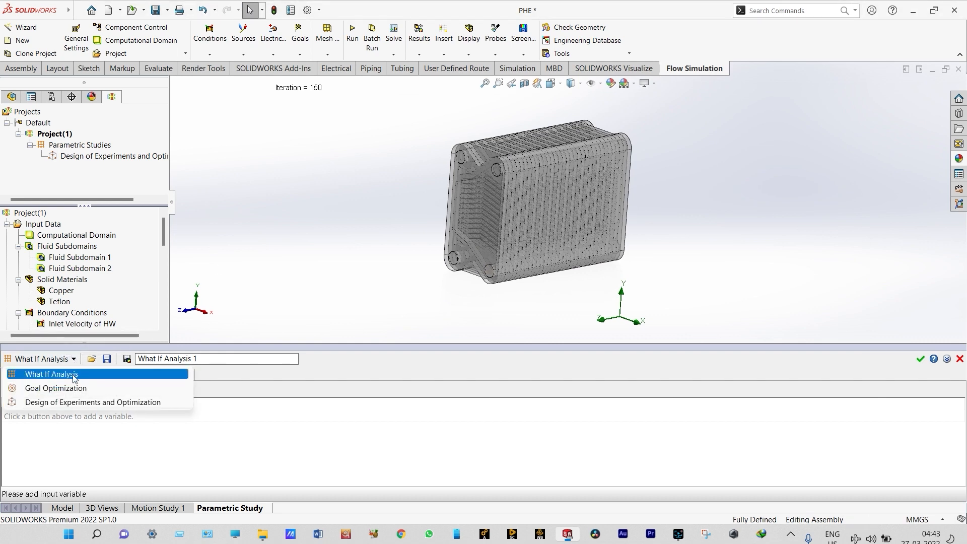
pyautogui.click(72, 392)
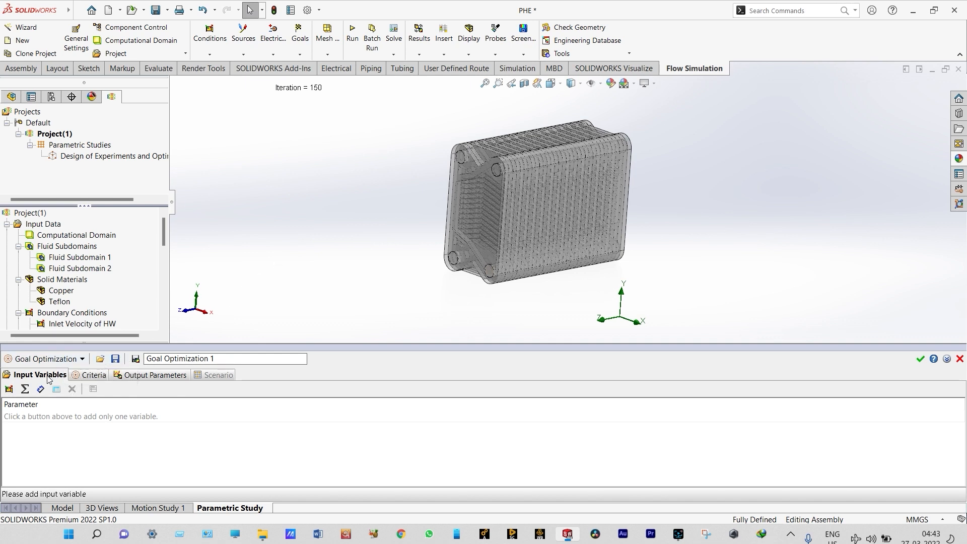
# Step: Add the velocity normal to face of the Inlet Velocity of CW boundary condition as the study's input variable
pyautogui.click(9, 389)
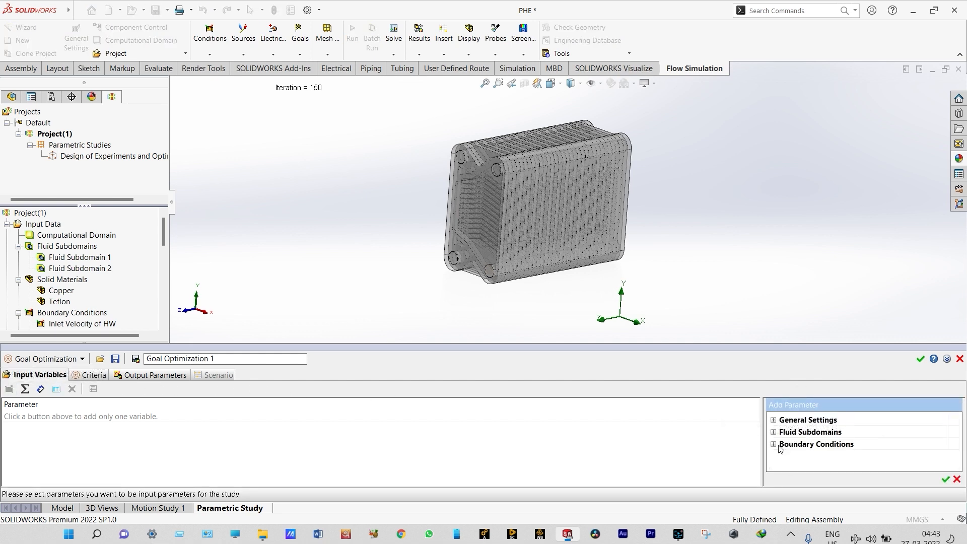
pyautogui.click(774, 445)
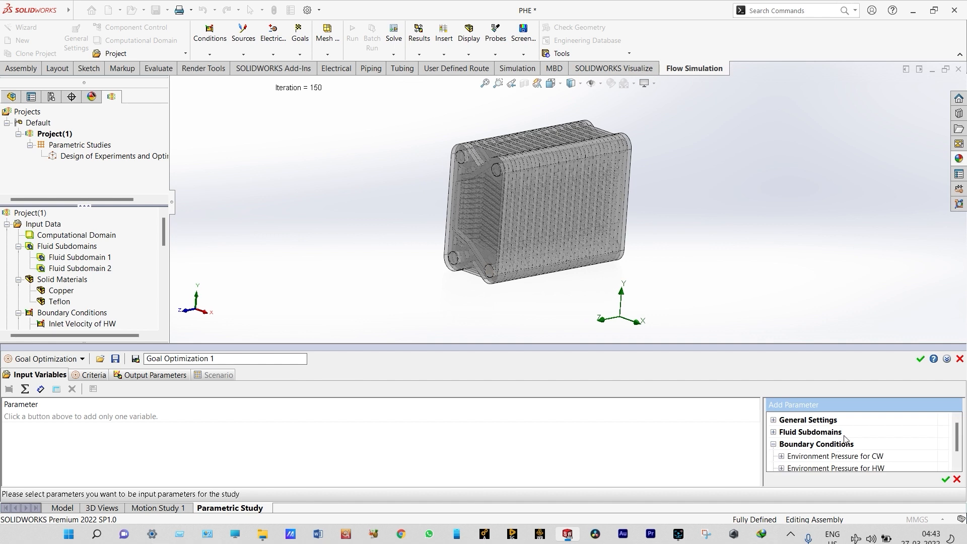
pyautogui.moveTo(958, 435); pyautogui.dragTo(960, 443)
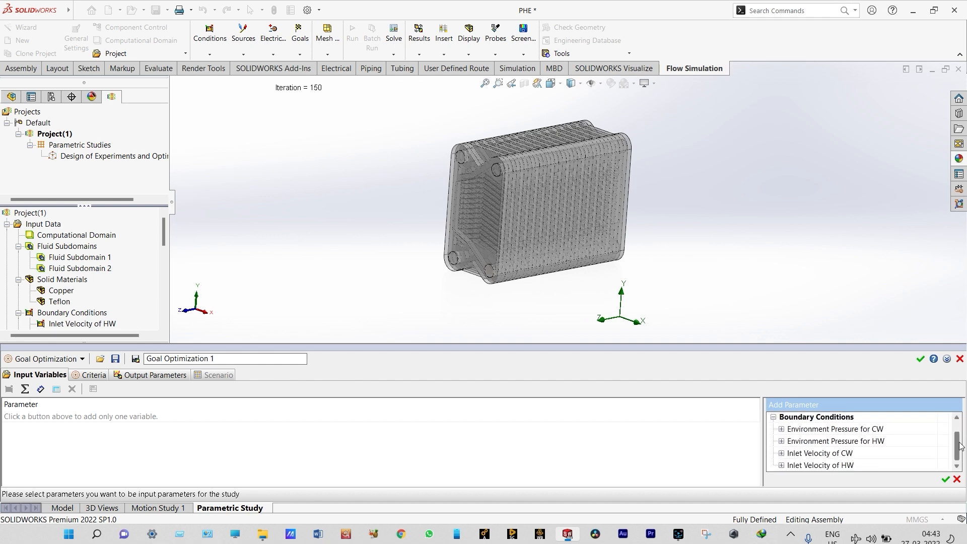
pyautogui.click(782, 454)
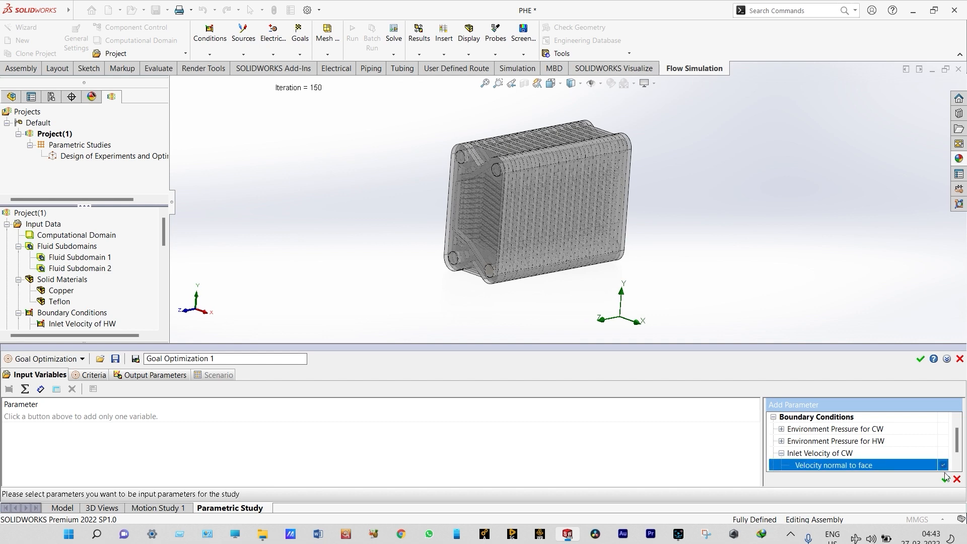
pyautogui.click(946, 480)
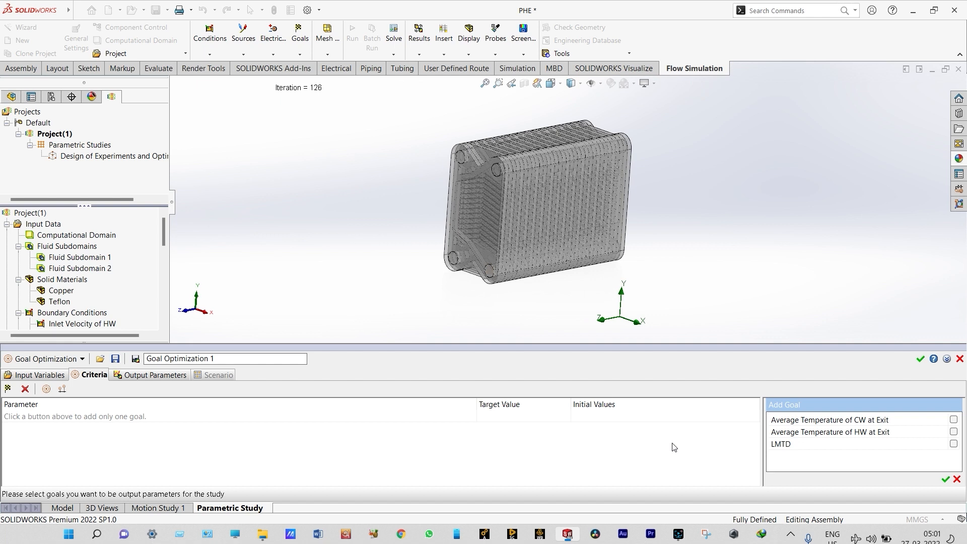
# Step: Add Average Temperature of HW at Exit as the optimization criterion with a target value of 65 °C and a tolerance of 0.1 °C
pyautogui.click(953, 432)
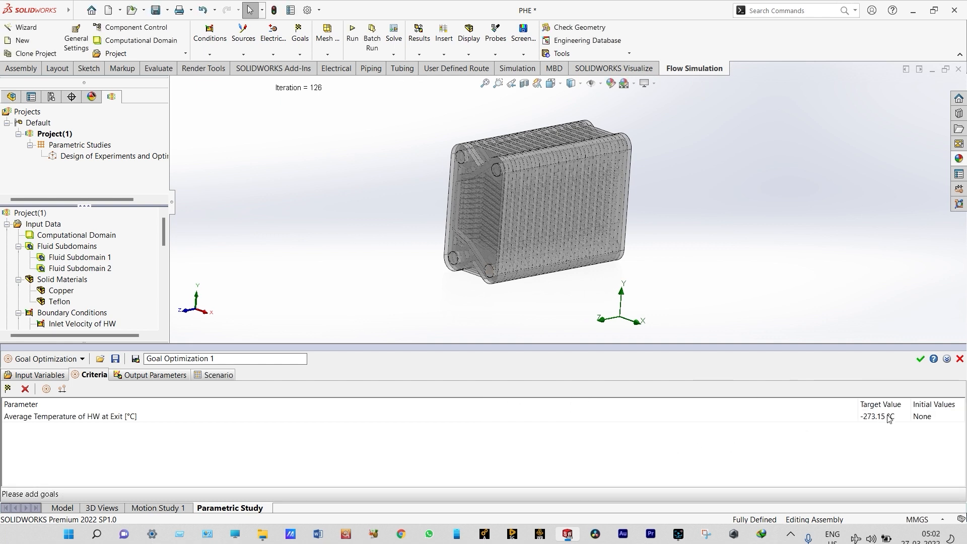
pyautogui.click(887, 418)
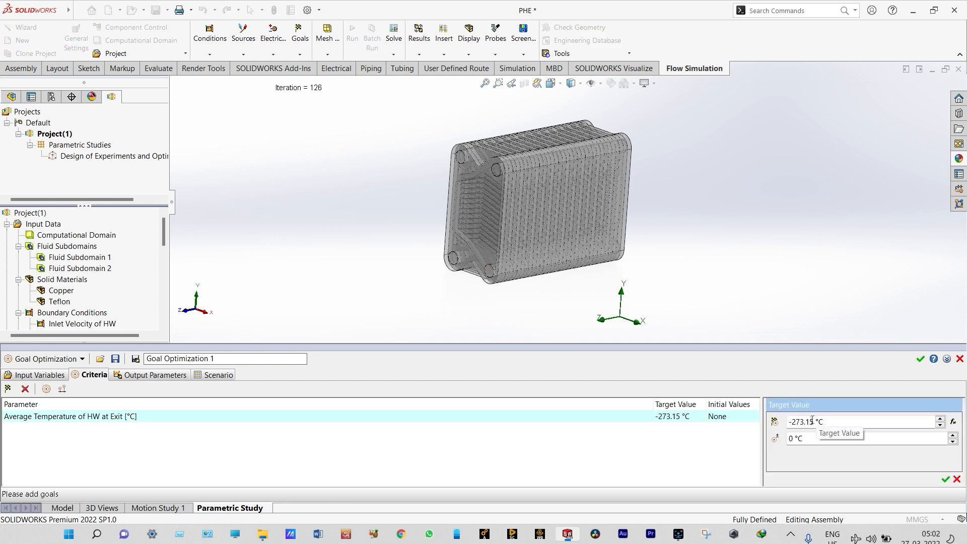
pyautogui.click(816, 423)
pyautogui.click(794, 439)
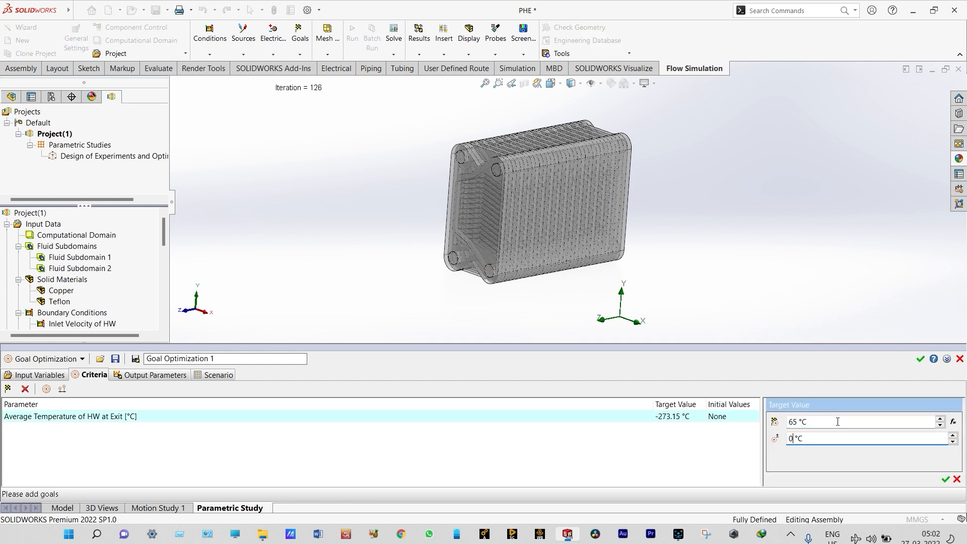
pyautogui.write('.1')
pyautogui.click(946, 480)
# Step: Run the goal optimization scenario and accept the study once the calculation has finished
pyautogui.click(231, 375)
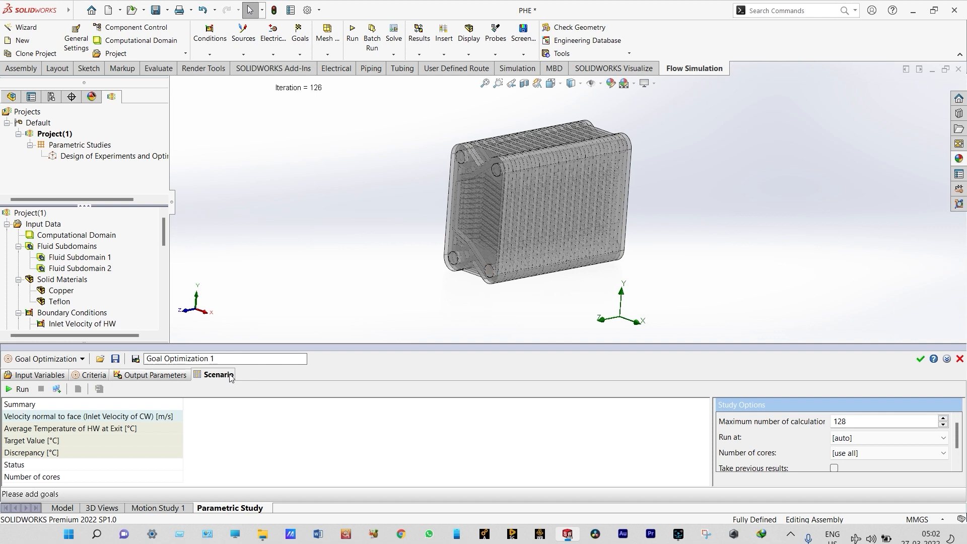
pyautogui.click(20, 389)
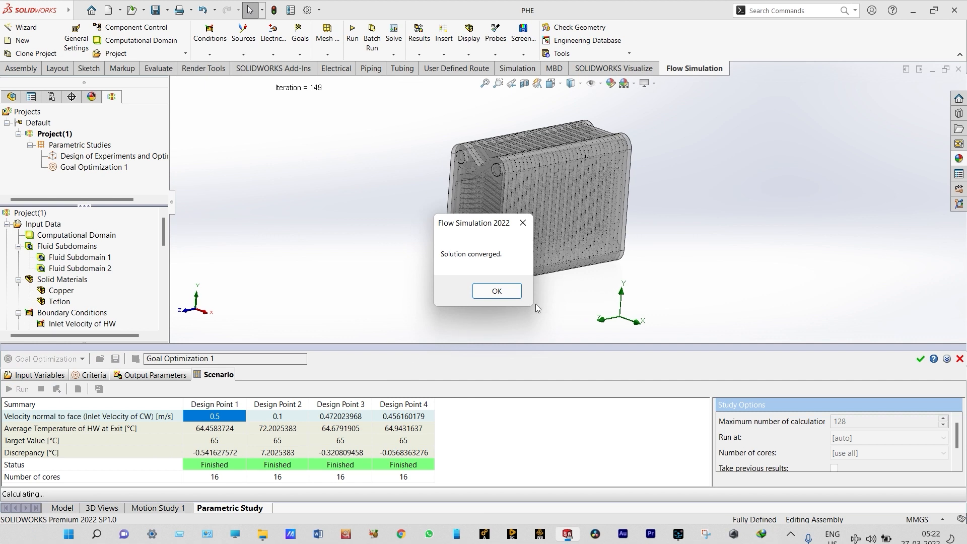
pyautogui.click(504, 292)
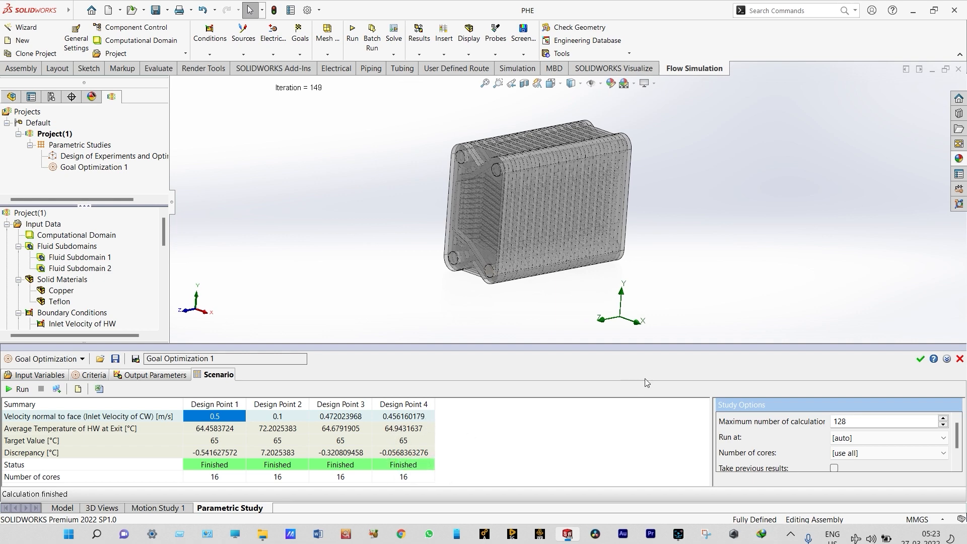
pyautogui.click(920, 359)
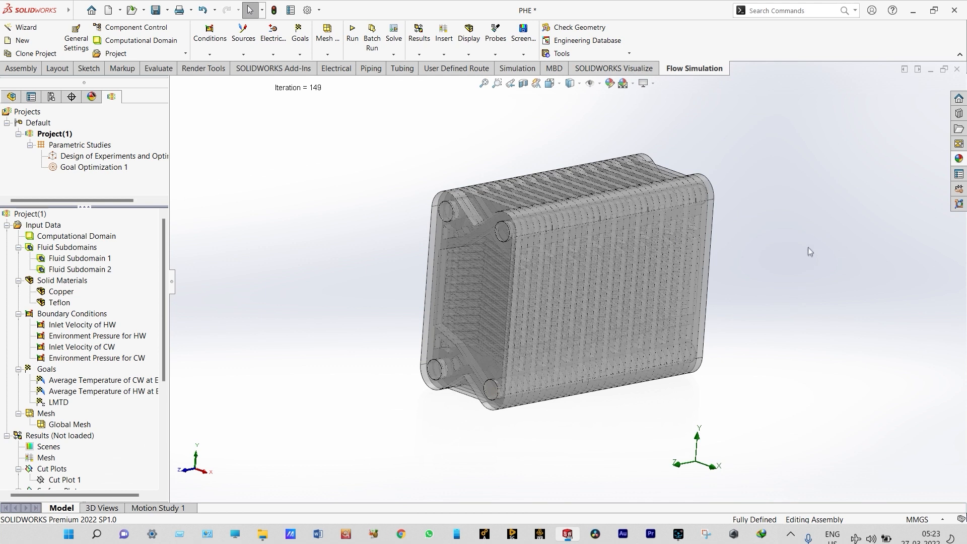